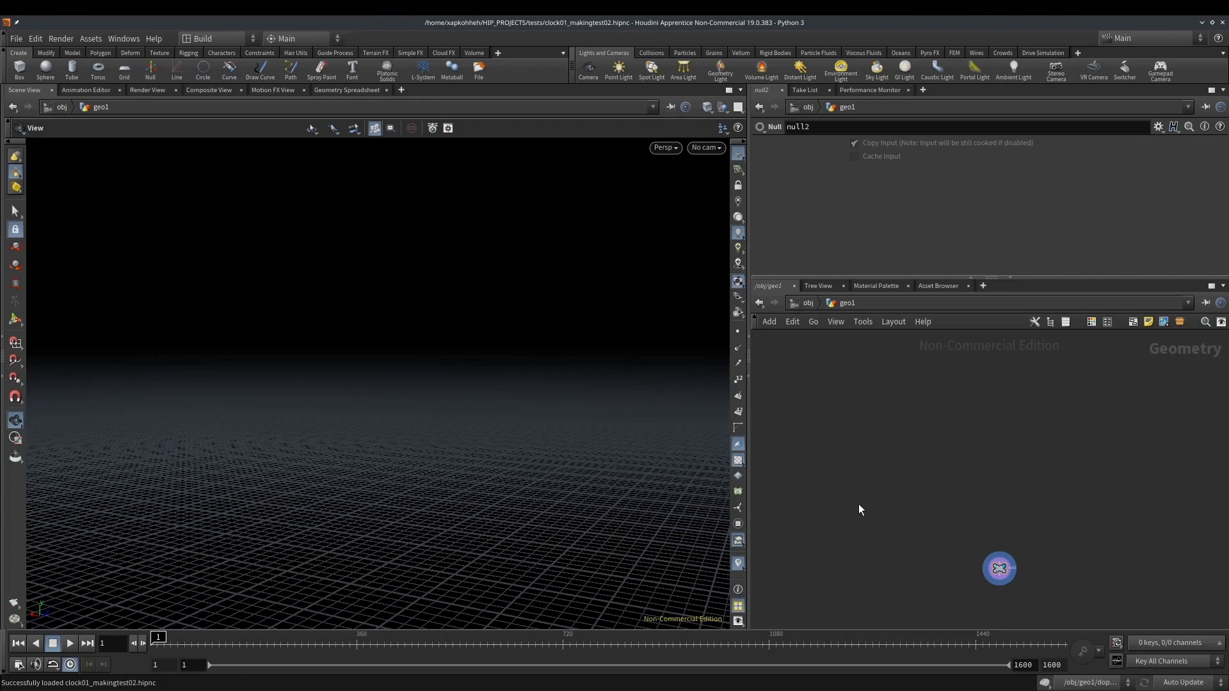
# Add a vertical rope generator node to the geo1 network and display its geometry
pyautogui.press('Tab')
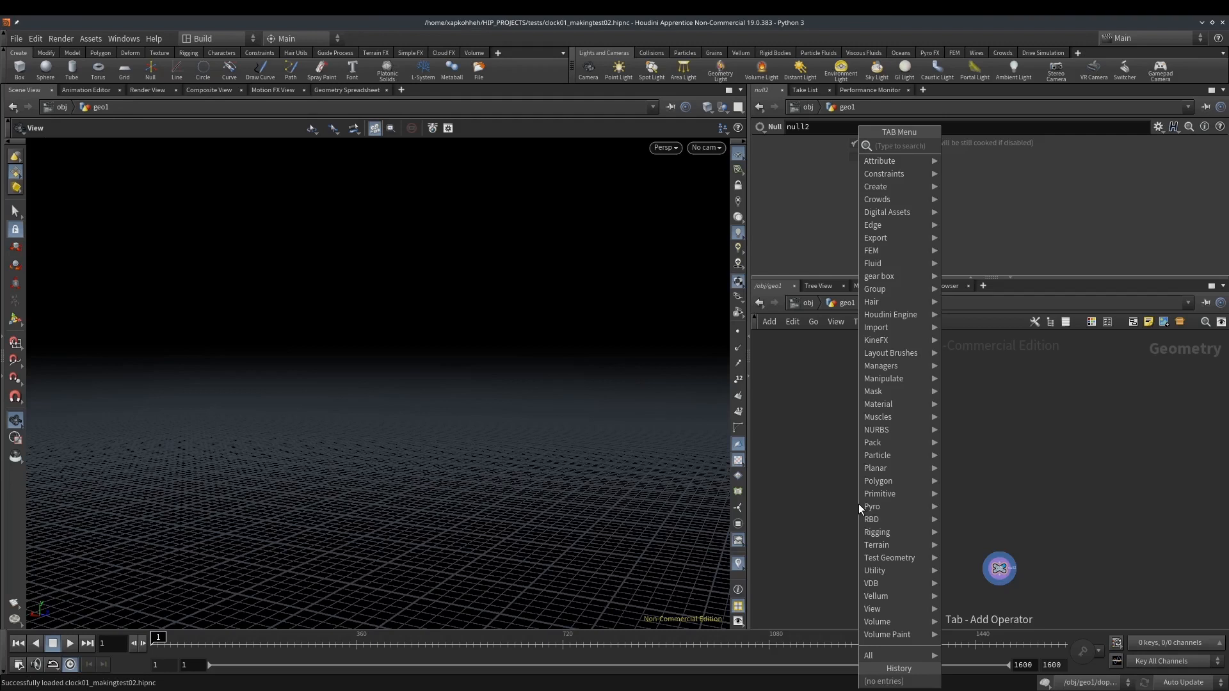
pyautogui.press('Tab')
pyautogui.press('Tab')
pyautogui.write('rope')
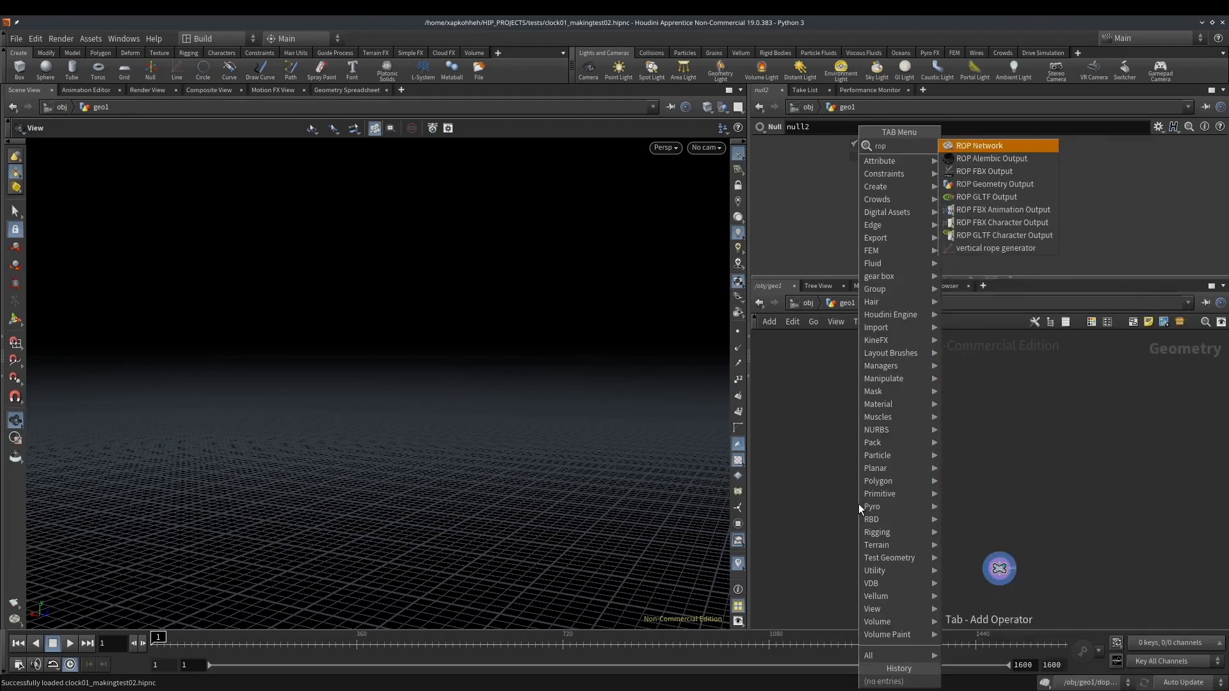
pyautogui.press('Return')
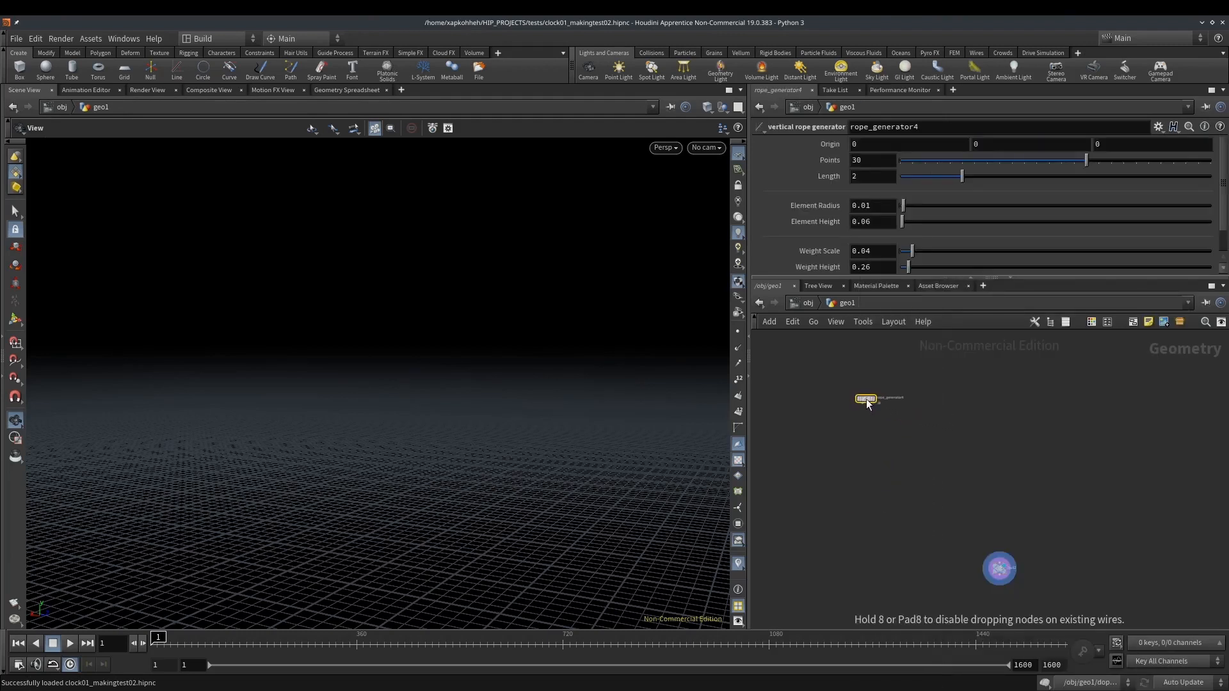
pyautogui.click(861, 399)
pyautogui.click(875, 379)
# Examine the generated rope in the viewport from several angles
pyautogui.moveTo(884, 489); pyautogui.dragTo(1012, 480, button='middle')
pyautogui.scroll(-5, 1009, 474)
pyautogui.moveTo(992, 430); pyautogui.dragTo(790, 513)
pyautogui.moveTo(817, 556); pyautogui.dragTo(932, 486, button='middle')
pyautogui.moveTo(496, 548); pyautogui.dragTo(427, 494)
pyautogui.scroll(6, 428, 494)
pyautogui.moveTo(428, 455); pyautogui.dragTo(447, 337, button='middle')
pyautogui.scroll(-4, 447, 337)
pyautogui.moveTo(431, 439); pyautogui.dragTo(421, 91, button='middle')
pyautogui.moveTo(417, 340); pyautogui.dragTo(505, 365)
# Open the rope generator's internal network and preview the line1 node with point display turned on
pyautogui.doubleClick(906, 430)
pyautogui.scroll(5, 908, 429)
pyautogui.scroll(-2, 942, 425)
pyautogui.moveTo(969, 464); pyautogui.dragTo(825, 543, button='middle')
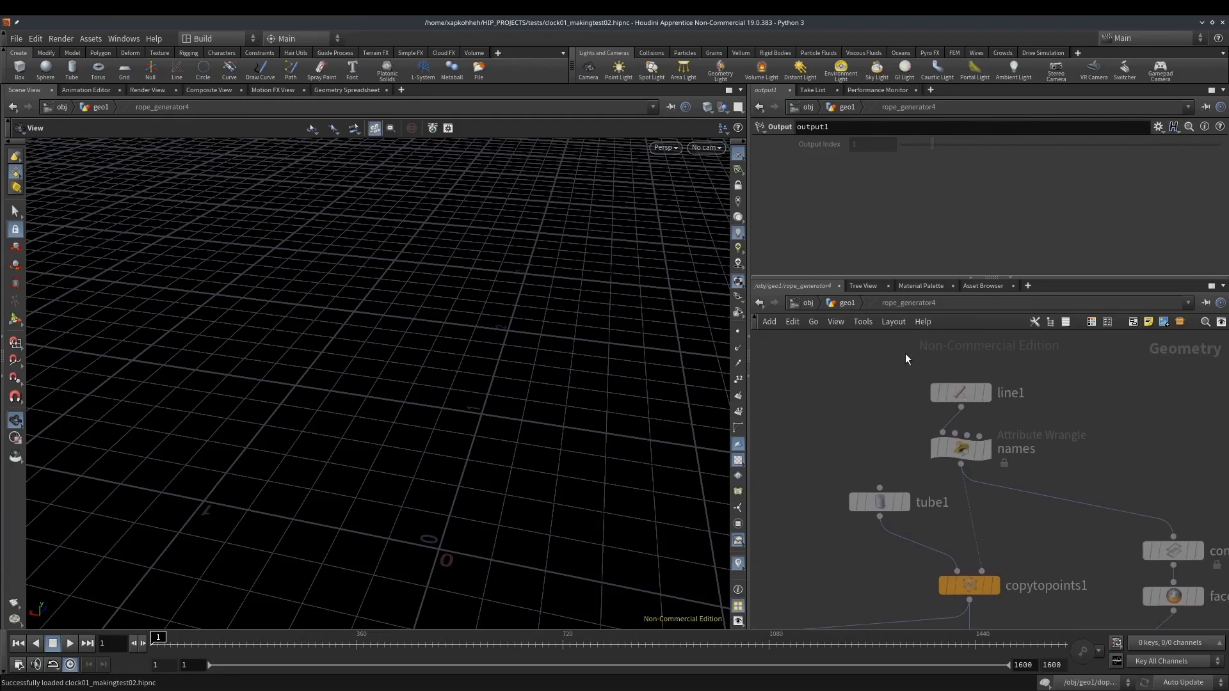
pyautogui.click(978, 398)
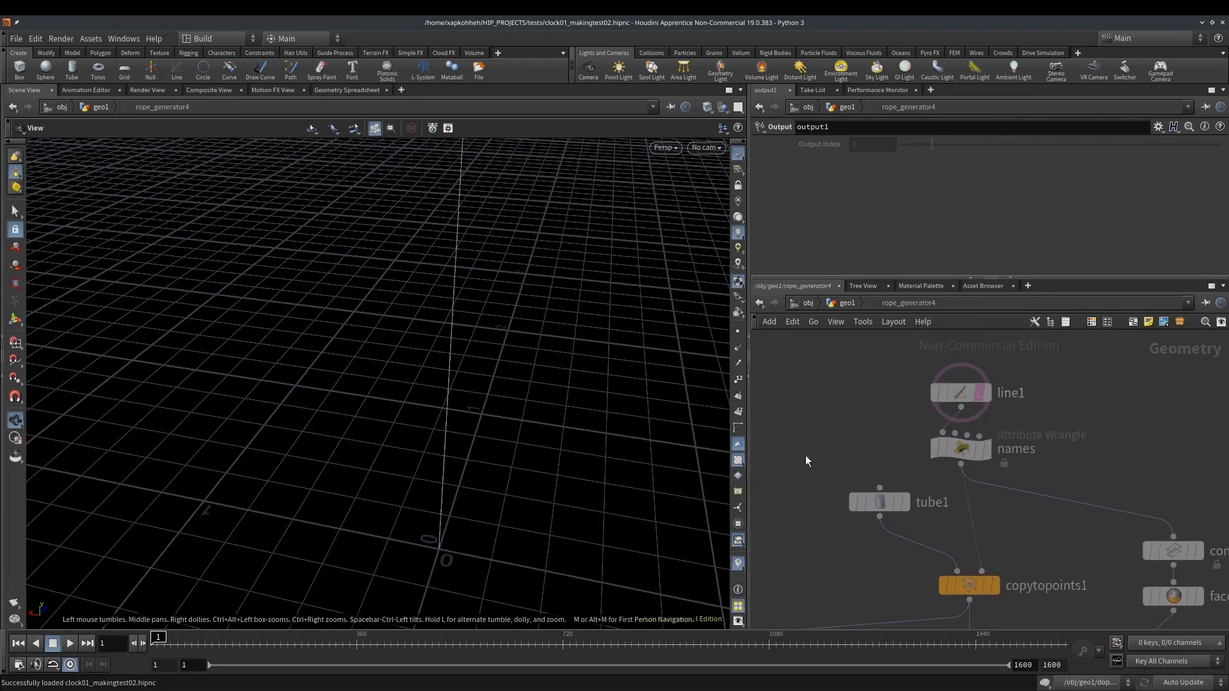
pyautogui.click(738, 334)
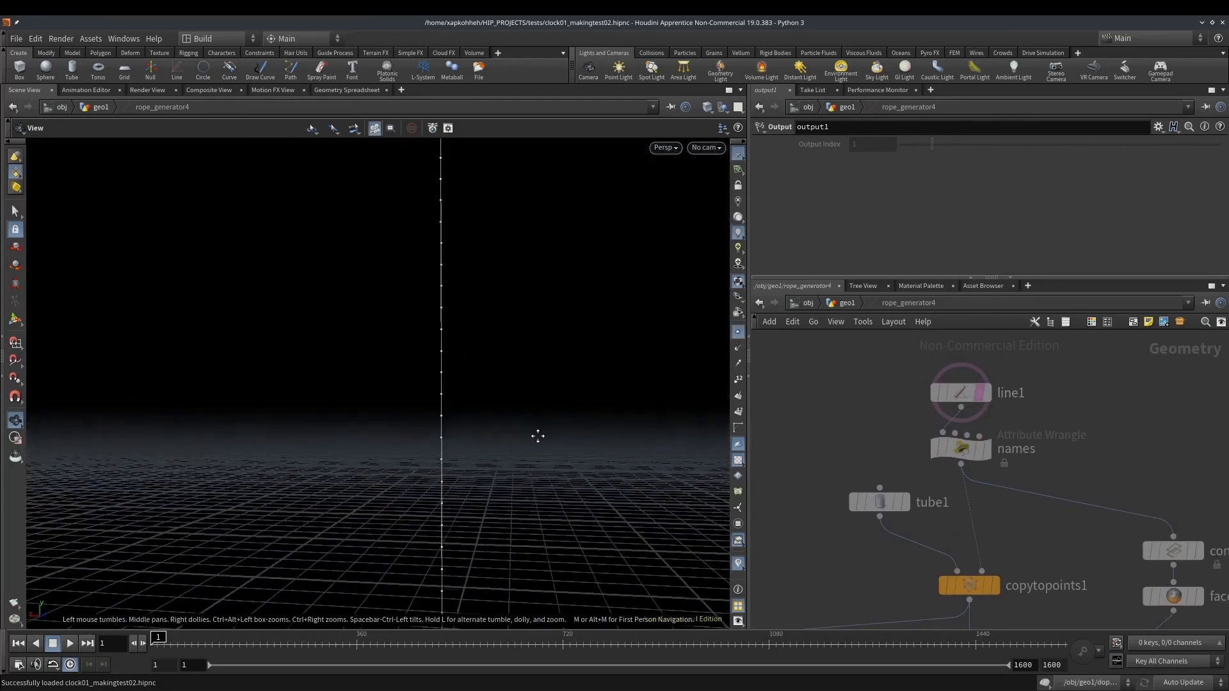
# Preview the copytopoints1 output inside the rope generator and inspect the copied rope segments up close
pyautogui.moveTo(1026, 518); pyautogui.dragTo(990, 447, button='middle')
pyautogui.click(958, 515)
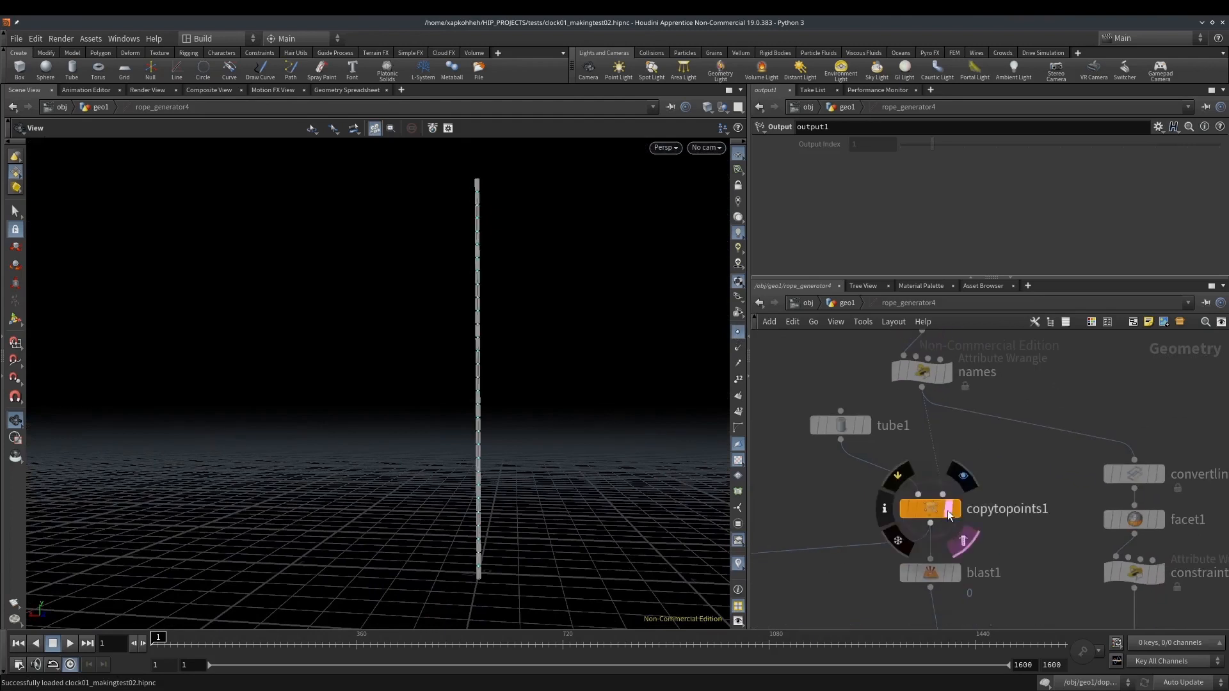
pyautogui.scroll(3, 530, 412)
pyautogui.scroll(5, 474, 414)
pyautogui.moveTo(458, 420); pyautogui.dragTo(482, 432)
pyautogui.scroll(-8, 509, 430)
# Preview the merge9 node inside the rope generator and inspect the rope together with its weight
pyautogui.moveTo(1020, 548); pyautogui.dragTo(1031, 359, button='middle')
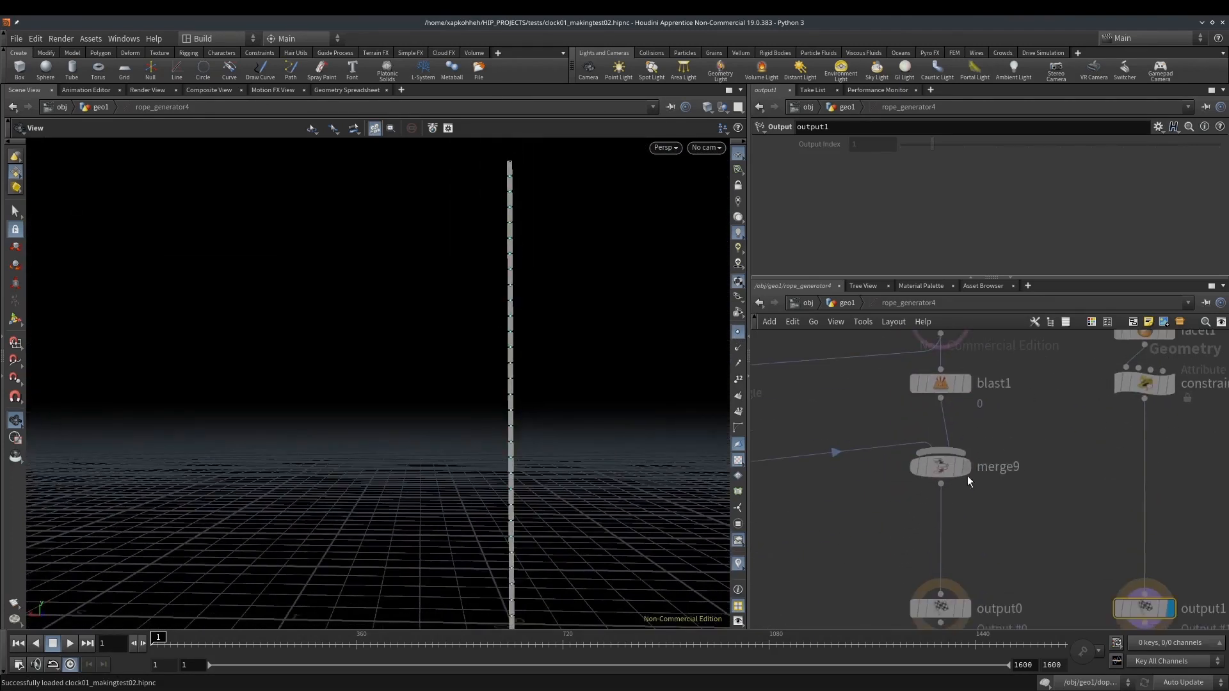
pyautogui.moveTo(653, 520); pyautogui.dragTo(634, 387, button='middle')
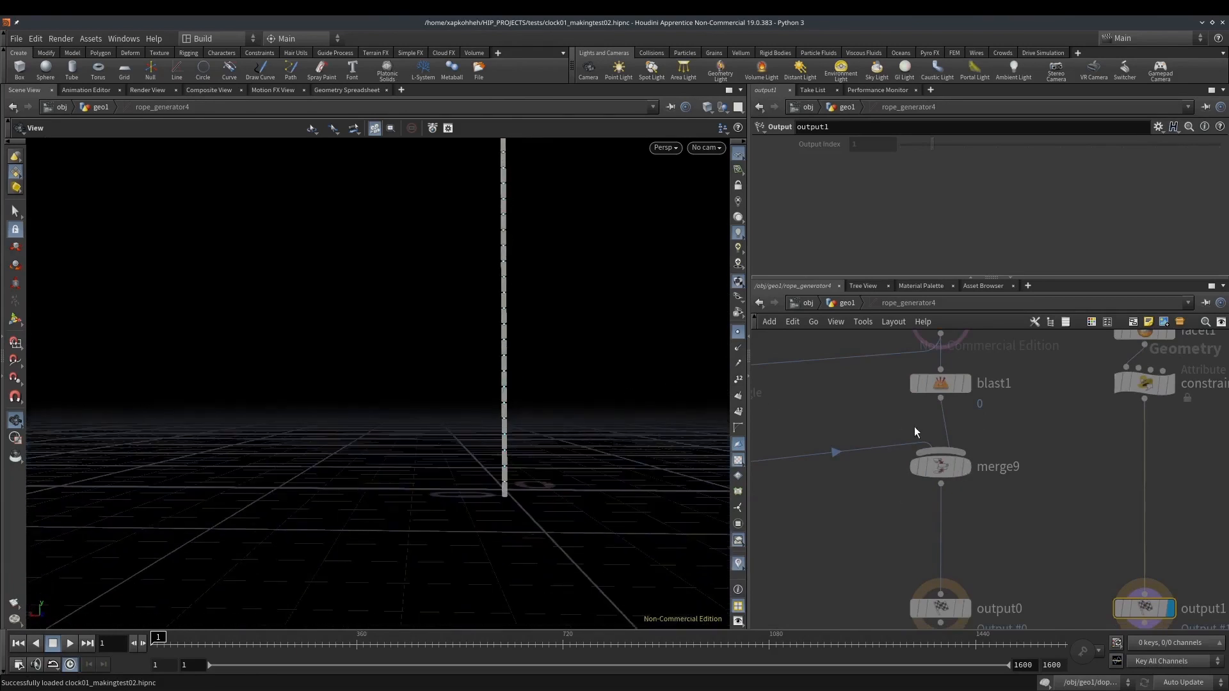
pyautogui.click(959, 470)
pyautogui.click(950, 470)
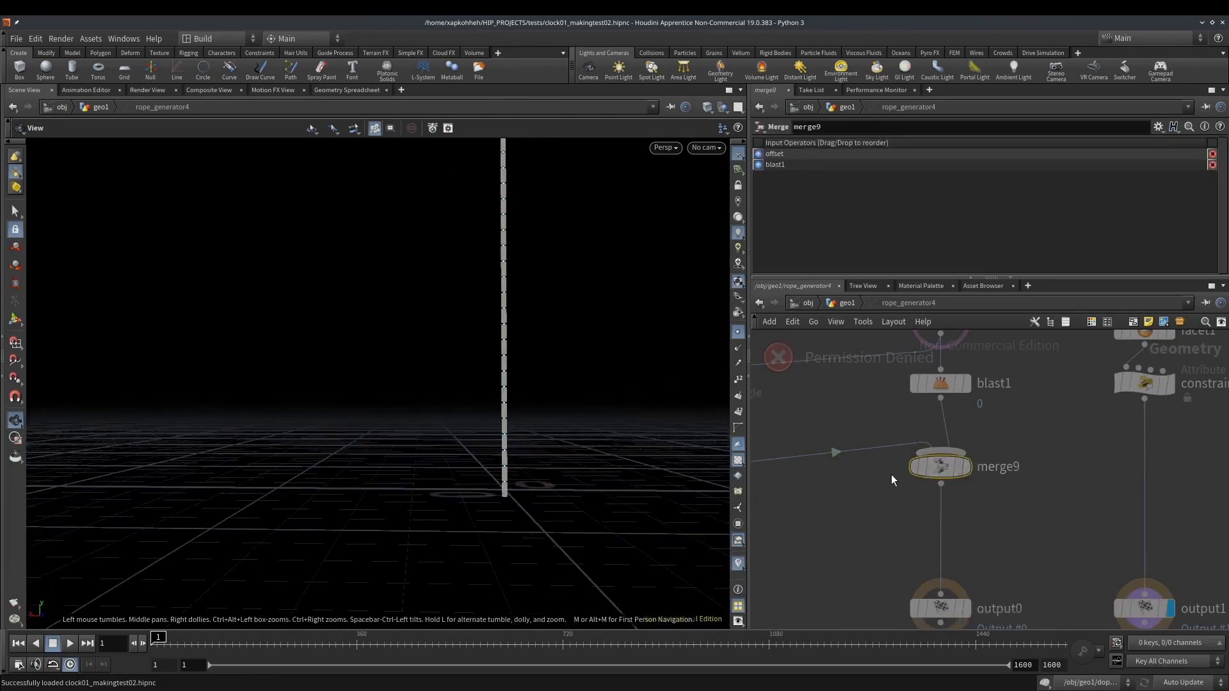
pyautogui.click(959, 471)
pyautogui.moveTo(624, 473); pyautogui.dragTo(554, 535)
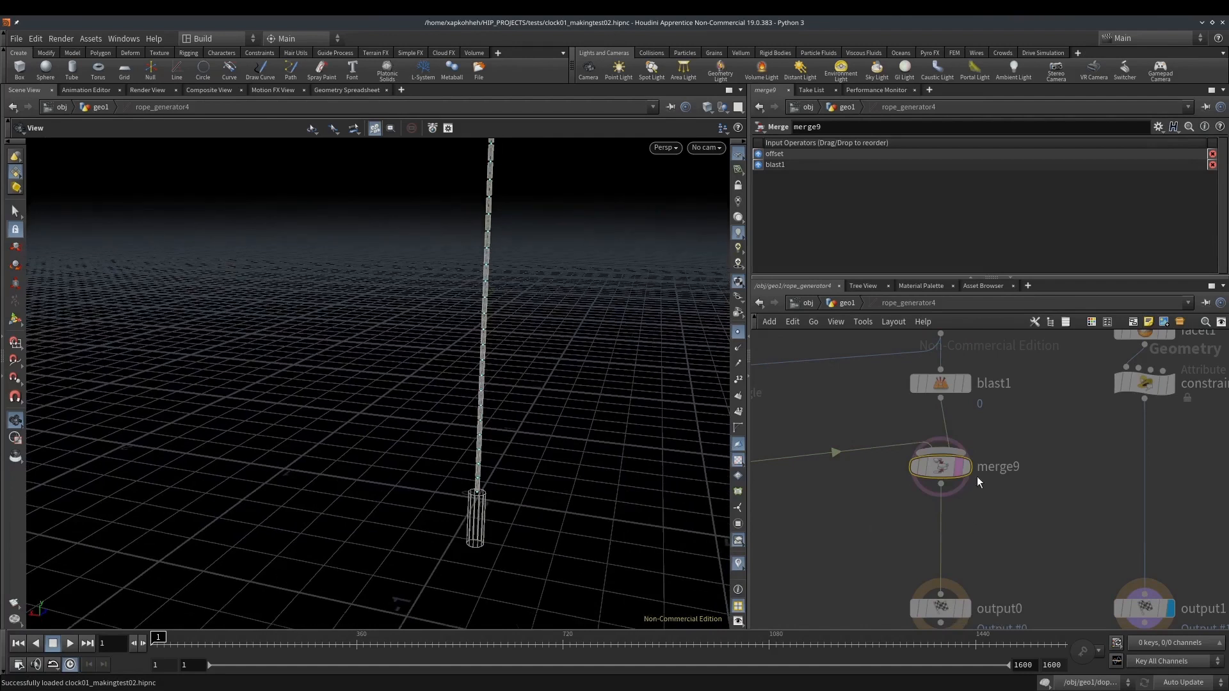
# Preview the convertline1 and constraints nodes in the rope generator's constraint branch
pyautogui.moveTo(972, 493); pyautogui.dragTo(847, 581, button='middle')
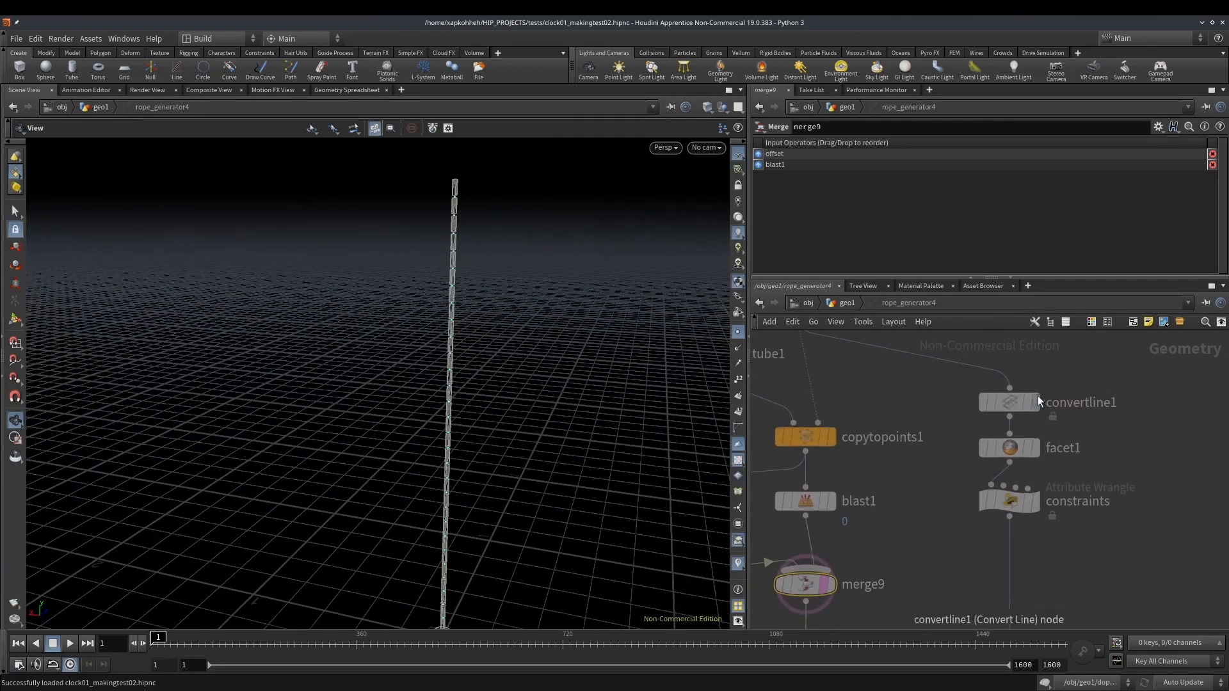
pyautogui.click(1031, 402)
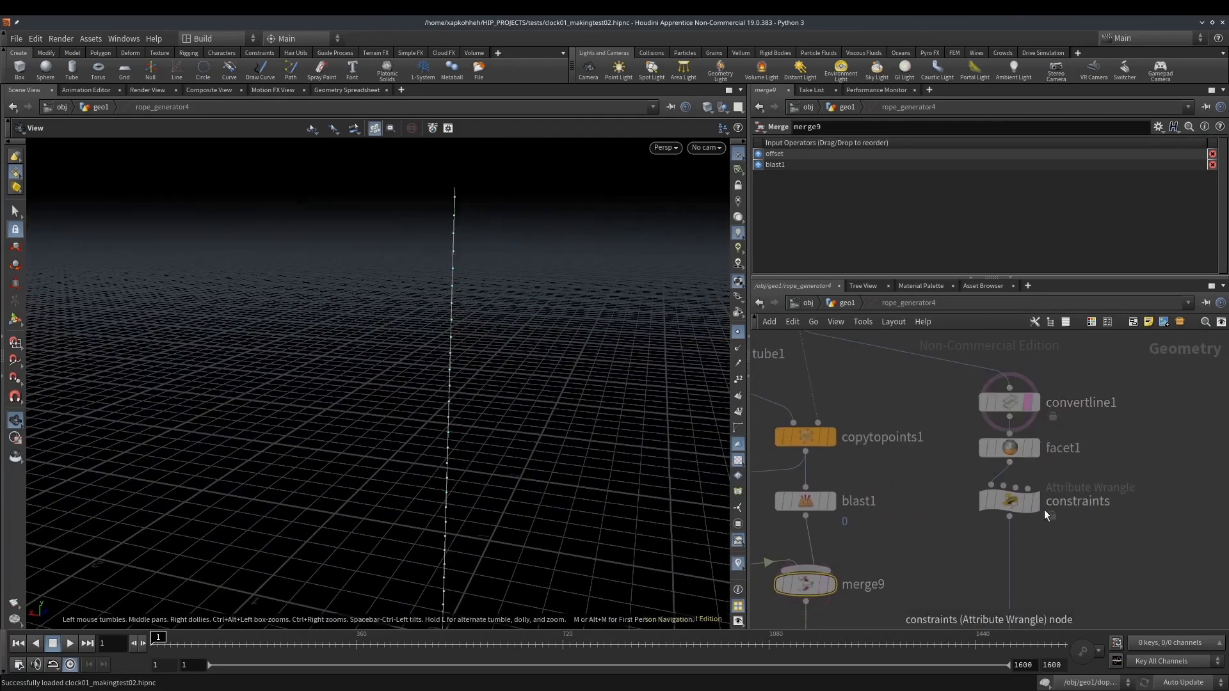
pyautogui.click(1028, 504)
pyautogui.moveTo(1065, 542); pyautogui.dragTo(1047, 403, button='middle')
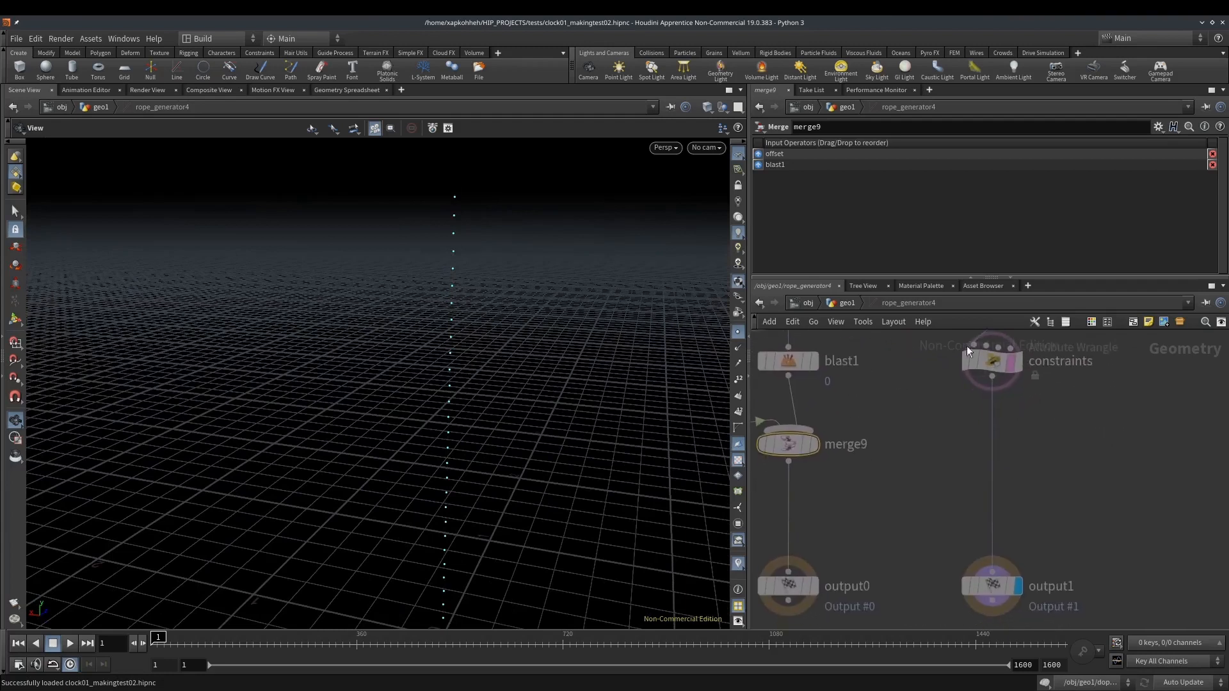
# Return to the geo1 network and add a DOP Network node below the rope generator
pyautogui.click(857, 304)
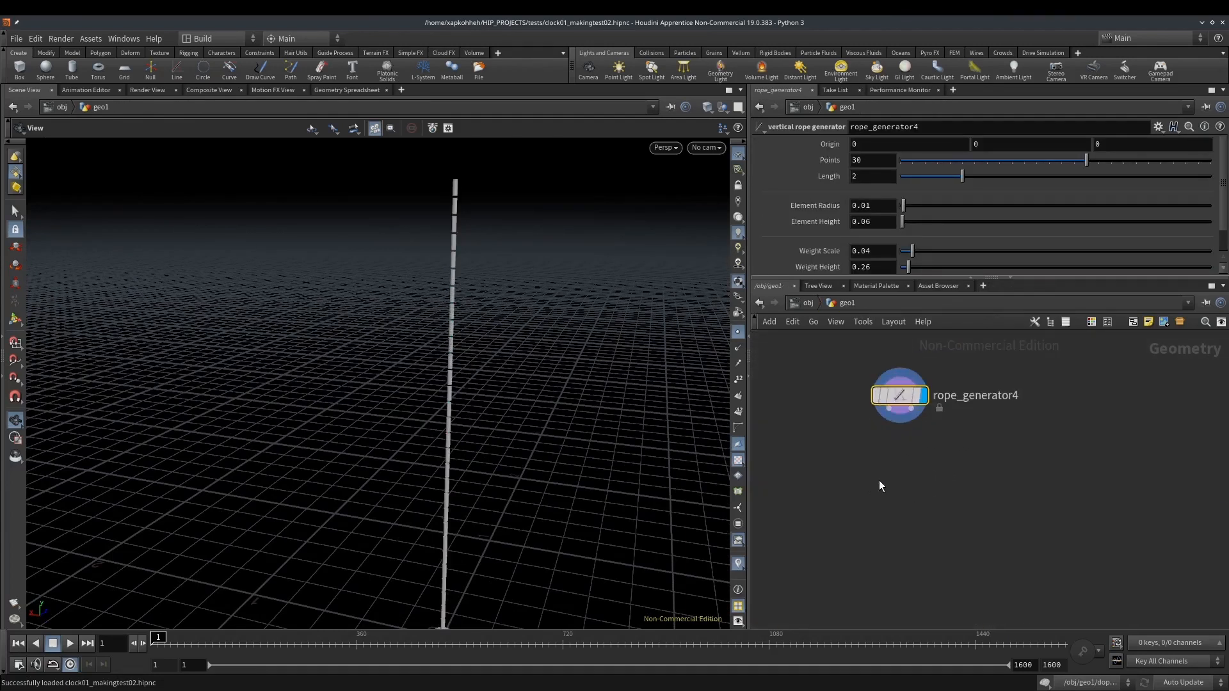
pyautogui.press('Tab')
pyautogui.write('dopn')
pyautogui.press('Return')
pyautogui.press('Return')
pyautogui.click(873, 499)
pyautogui.press('Escape')
pyautogui.scroll(3, 872, 486)
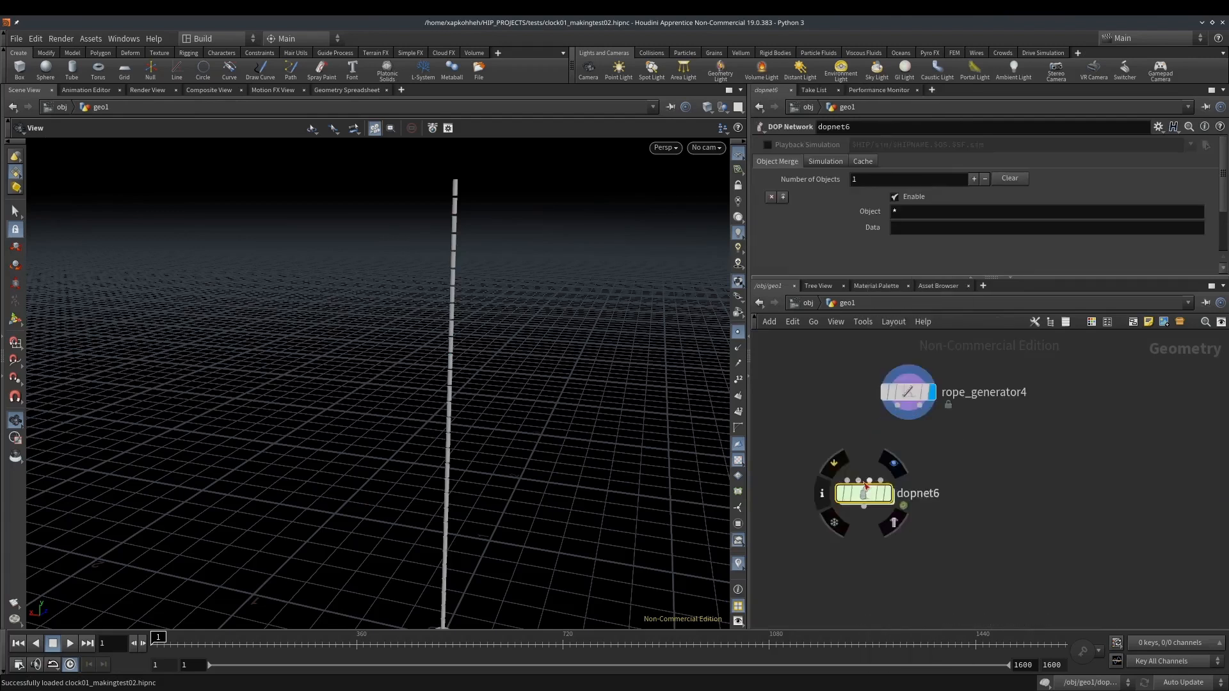
# Wire the rope generator's two outputs into the DOP network's first two inputs and align the DOP network beneath it
pyautogui.moveTo(847, 480); pyautogui.dragTo(897, 406)
pyautogui.click(920, 406)
pyautogui.click(858, 480)
pyautogui.moveTo(871, 495); pyautogui.dragTo(917, 473)
# Review the rope generator's parameters, down to the weight dimensions and the constraint name
pyautogui.click(920, 392)
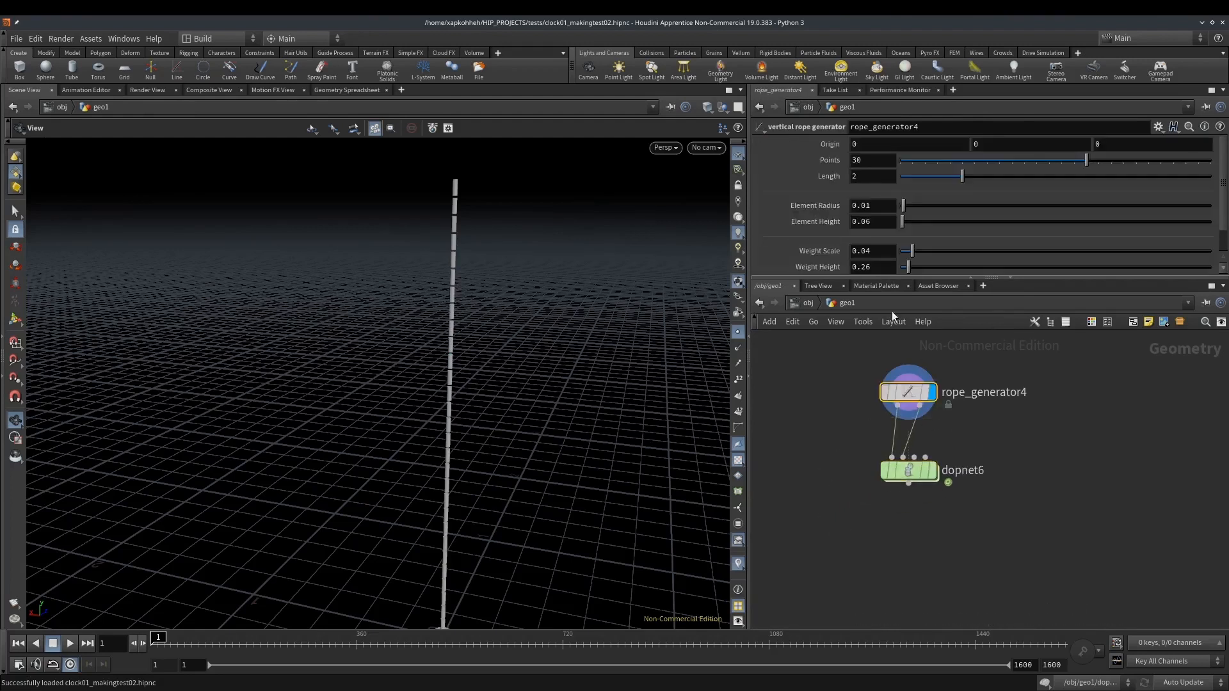
pyautogui.scroll(-2, 482, 277)
pyautogui.scroll(-1, 781, 224)
pyautogui.scroll(1, 794, 229)
pyautogui.scroll(-1, 813, 181)
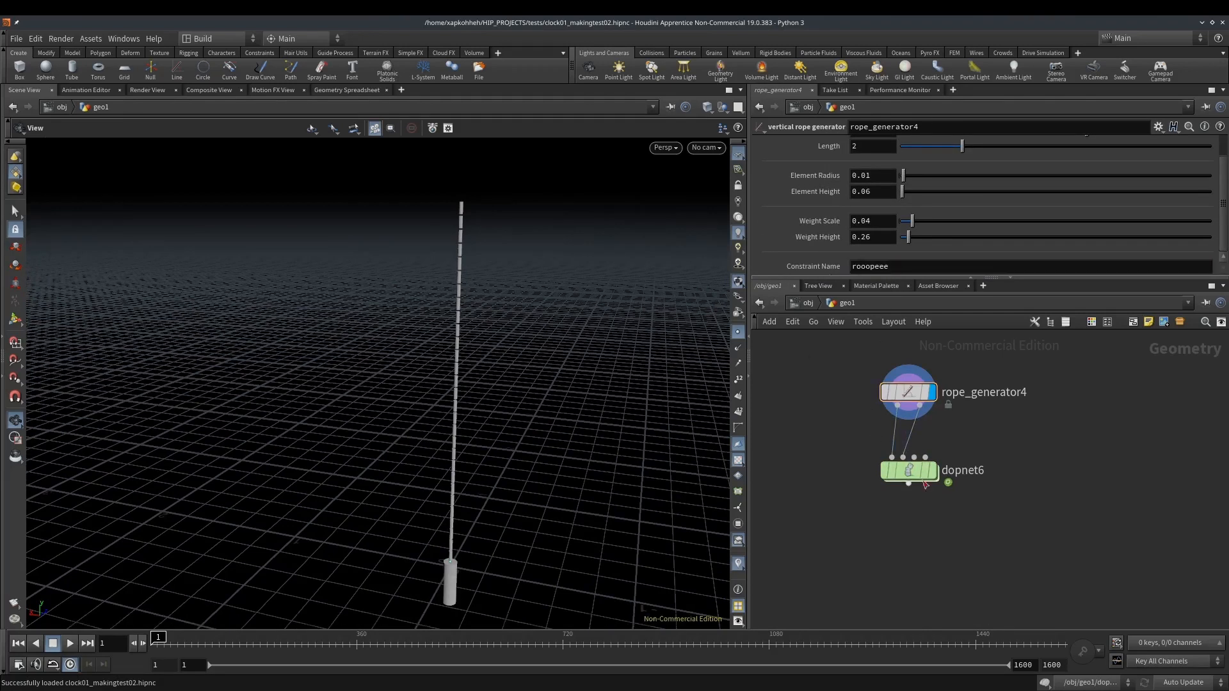
# Enter the DOP network and place a Bullet Solver above the output node
pyautogui.doubleClick(902, 465)
pyautogui.press('Tab')
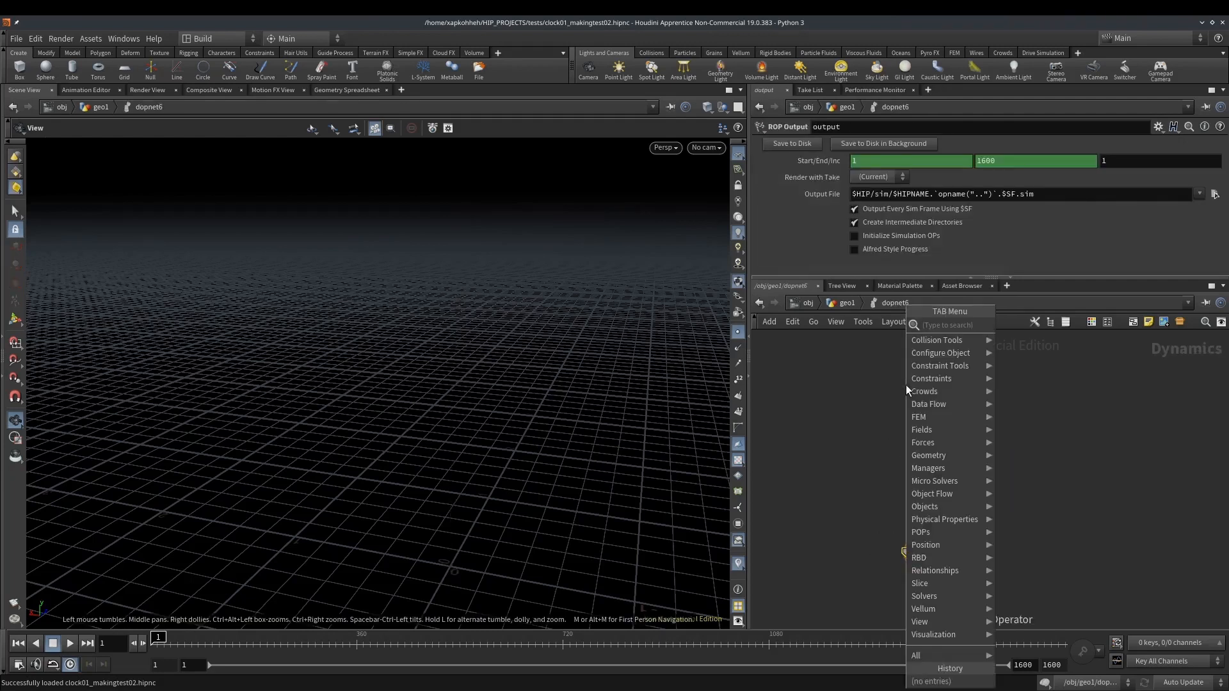
pyautogui.write('bu')
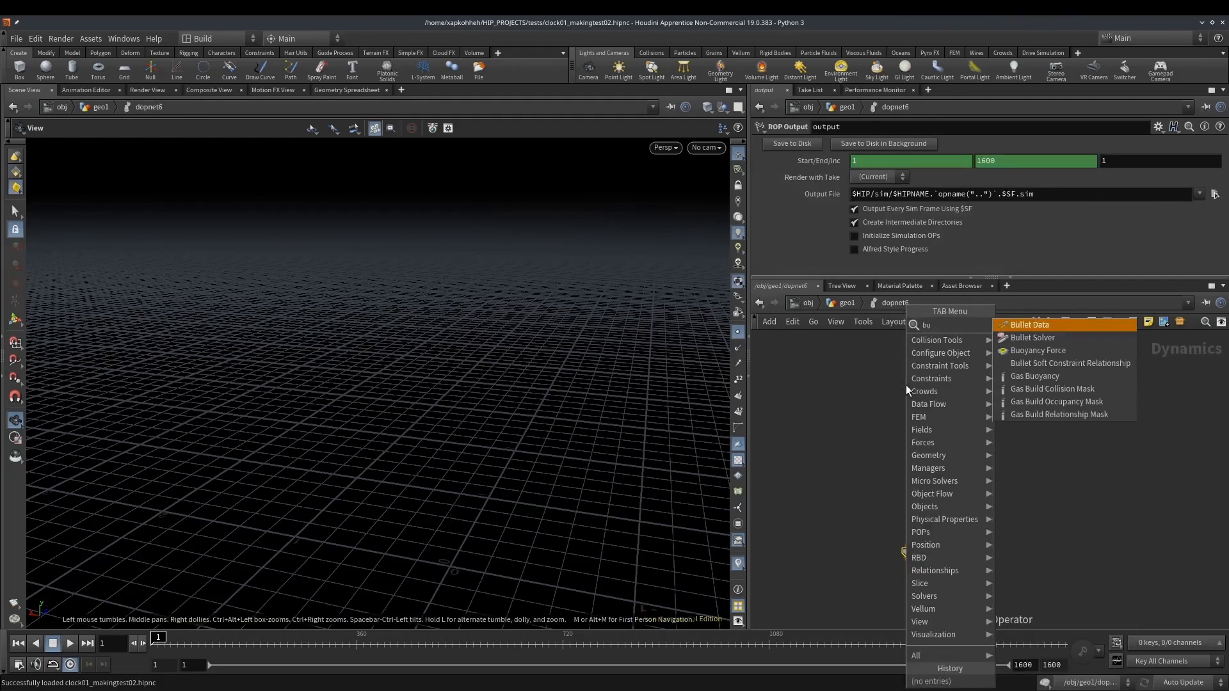
pyautogui.press('Down')
pyautogui.press('Return')
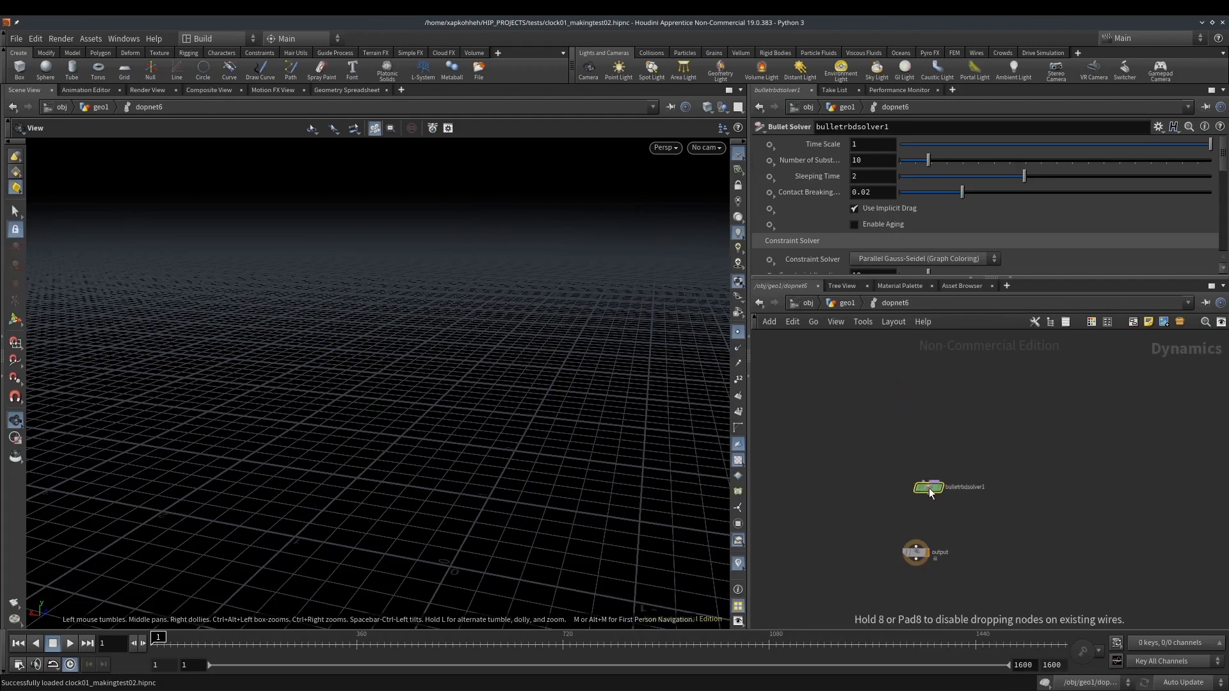
pyautogui.click(916, 472)
# Add a Gravity Force node below the Bullet Solver, wired to the solver's output
pyautogui.press('Tab')
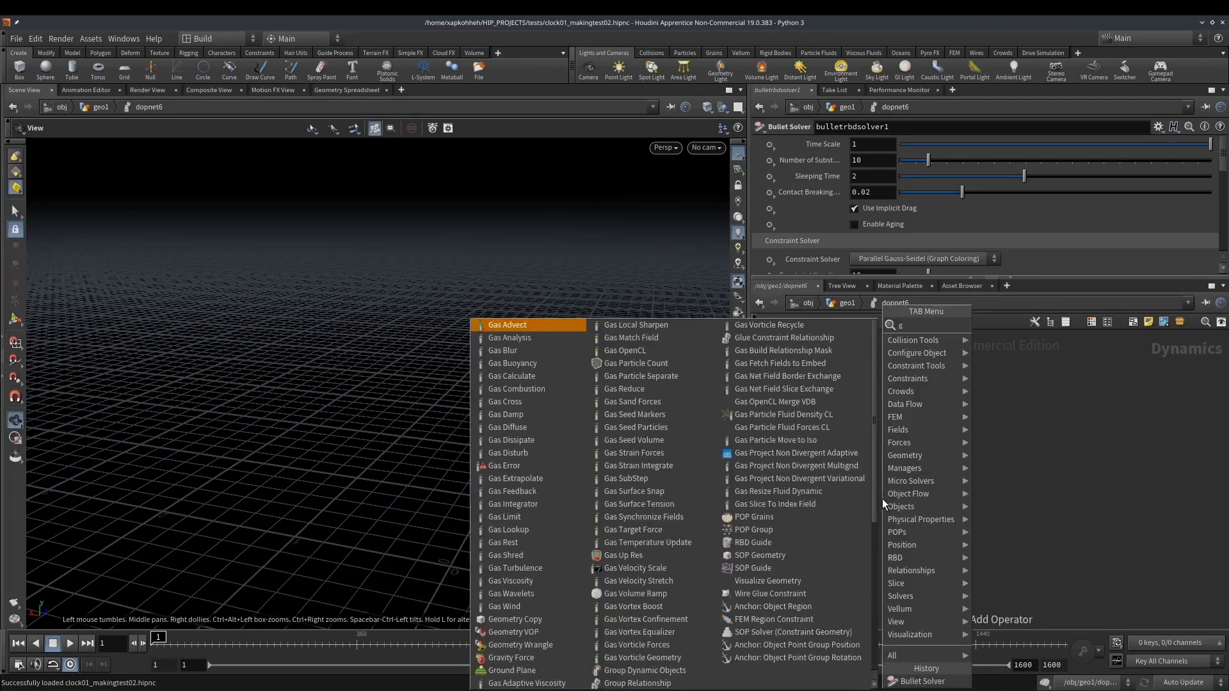
pyautogui.write('grav')
pyautogui.press('Return')
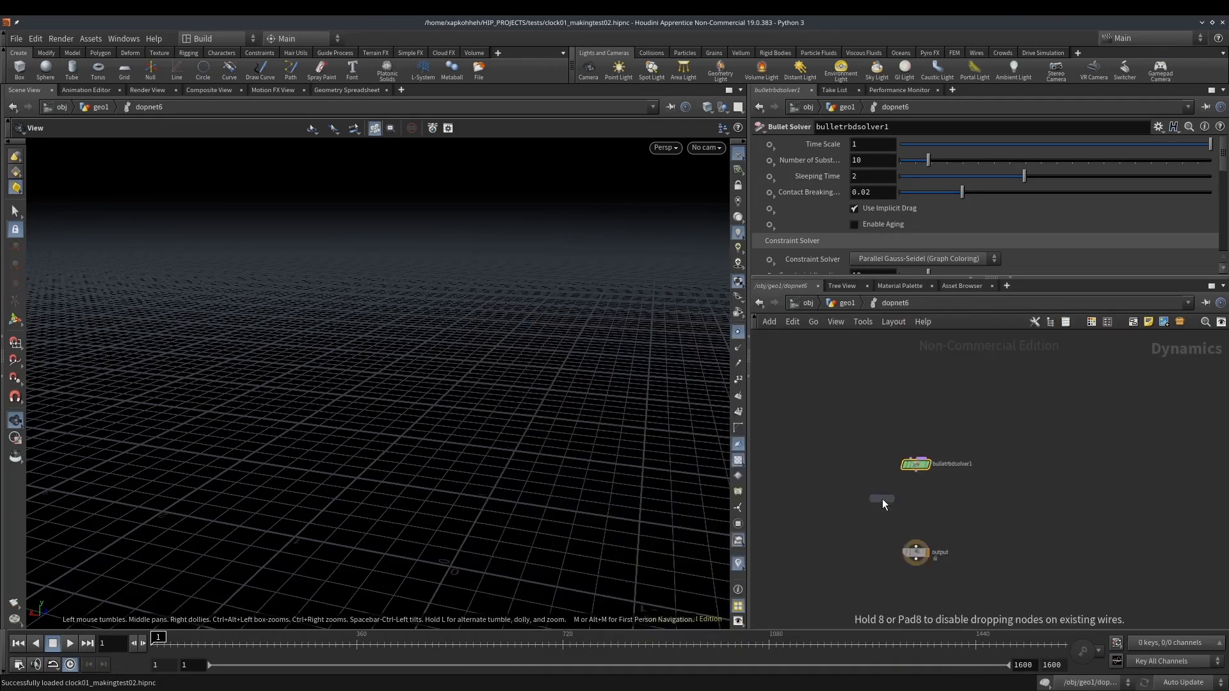
pyautogui.click(948, 490)
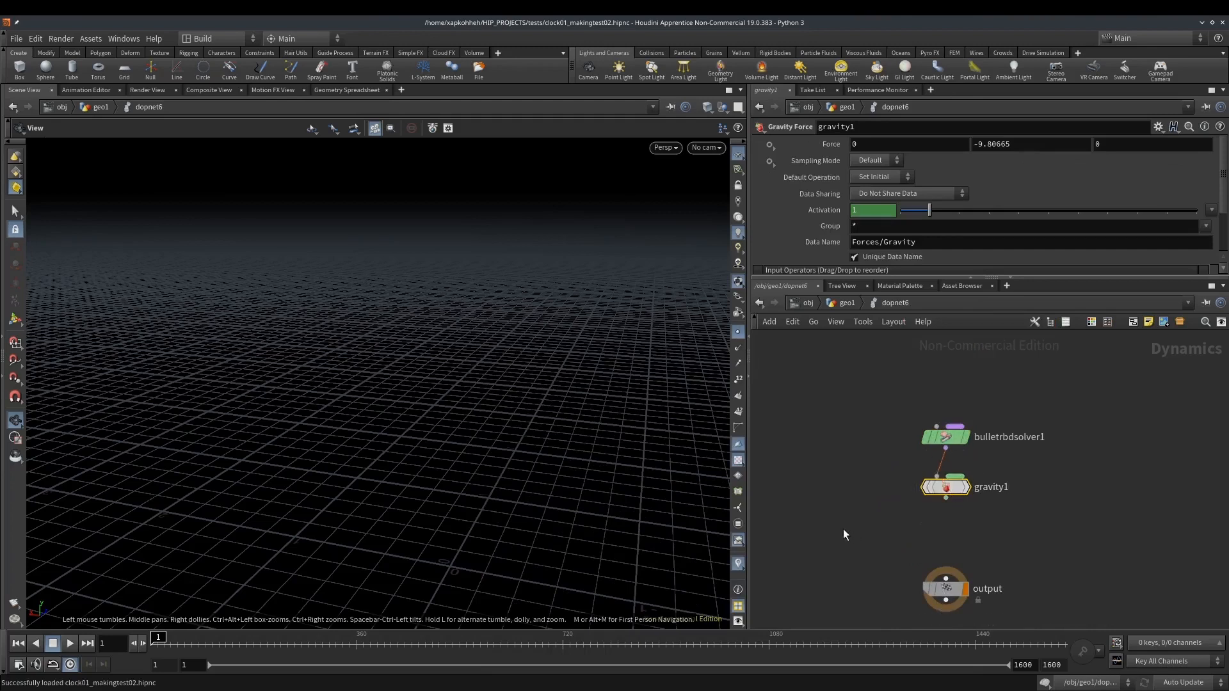
# Add an RBD Packed Object node above and beside the Bullet Solver
pyautogui.moveTo(862, 383); pyautogui.dragTo(855, 439, button='middle')
pyautogui.press('Tab')
pyautogui.write('rbd p')
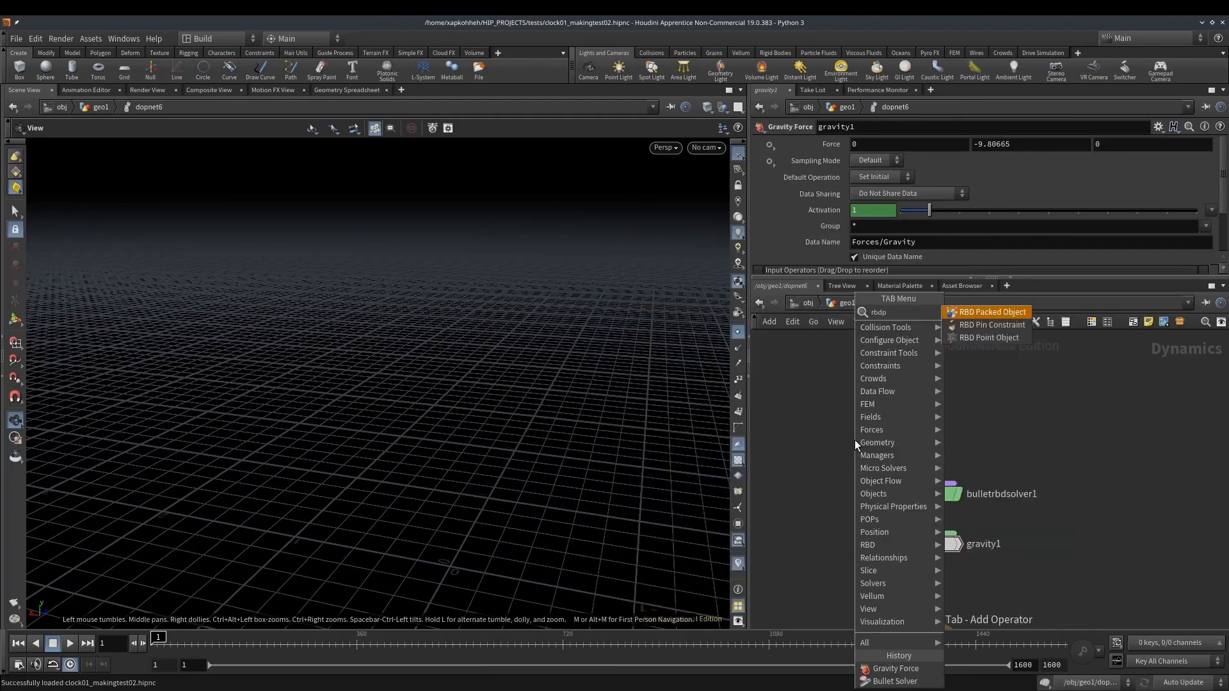
pyautogui.press('Return')
pyautogui.click(855, 439)
pyautogui.moveTo(855, 440); pyautogui.dragTo(855, 386)
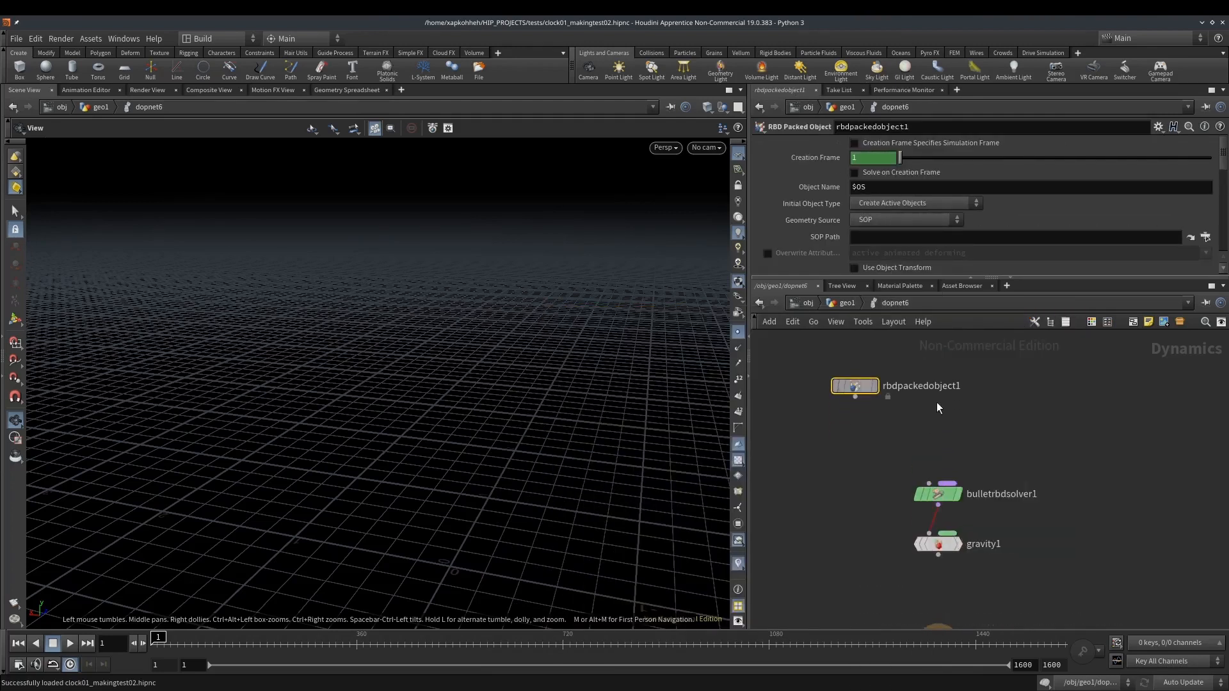
# Insert a Constraint Network node between the RBD Packed Object and the Bullet Solver, feeding the packed object into its first input
pyautogui.press('Tab')
pyautogui.write('cons')
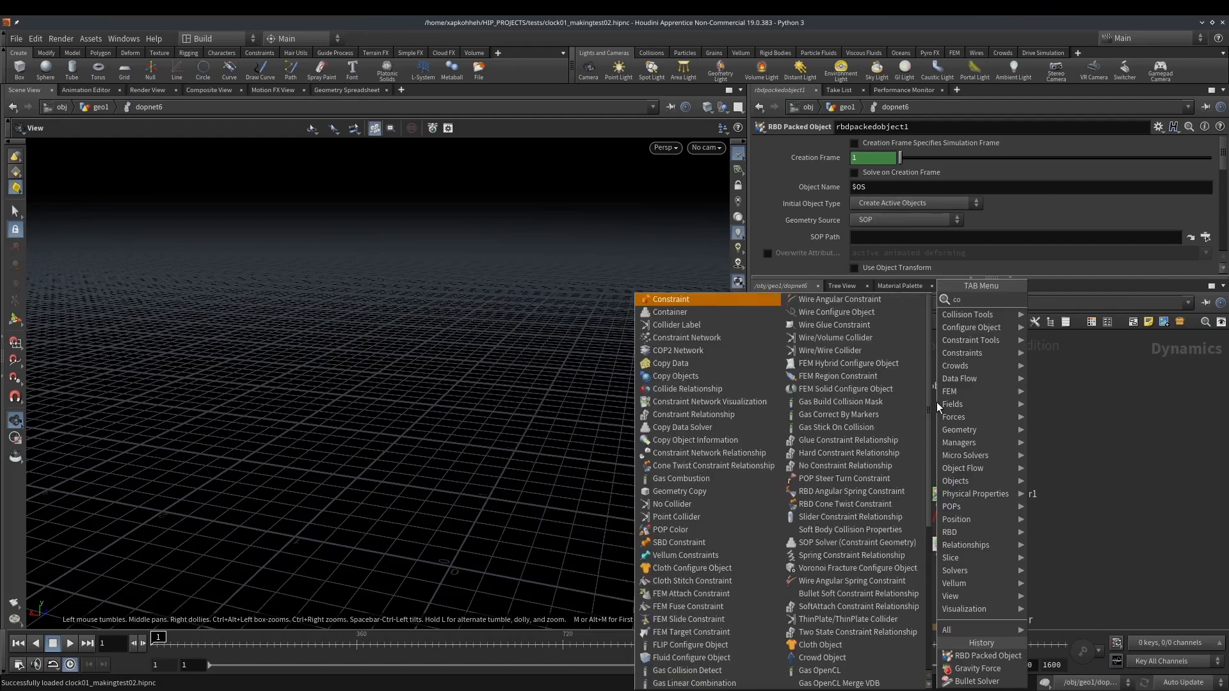
pyautogui.press('Down')
pyautogui.press('Return')
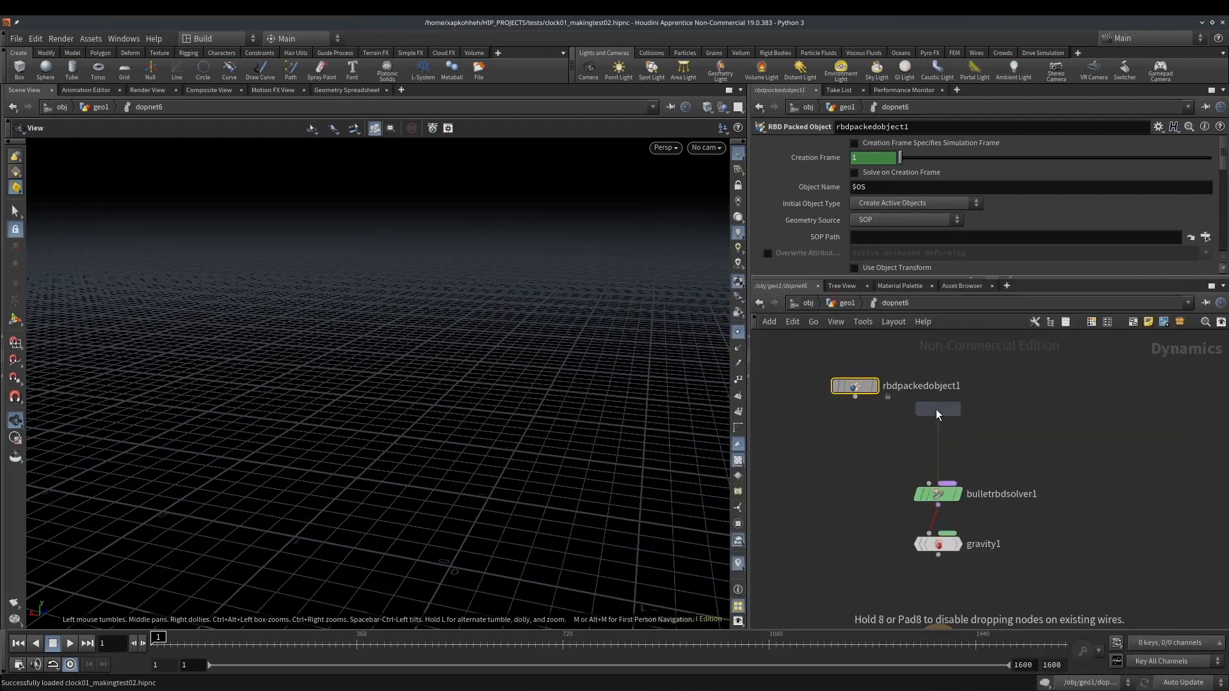
pyautogui.click(936, 410)
pyautogui.moveTo(855, 397); pyautogui.dragTo(929, 483)
# Add a Cone Twist Constraint Relationship node and connect it to the Constraint Network's second input
pyautogui.moveTo(981, 394); pyautogui.dragTo(970, 476, button='middle')
pyautogui.press('Tab')
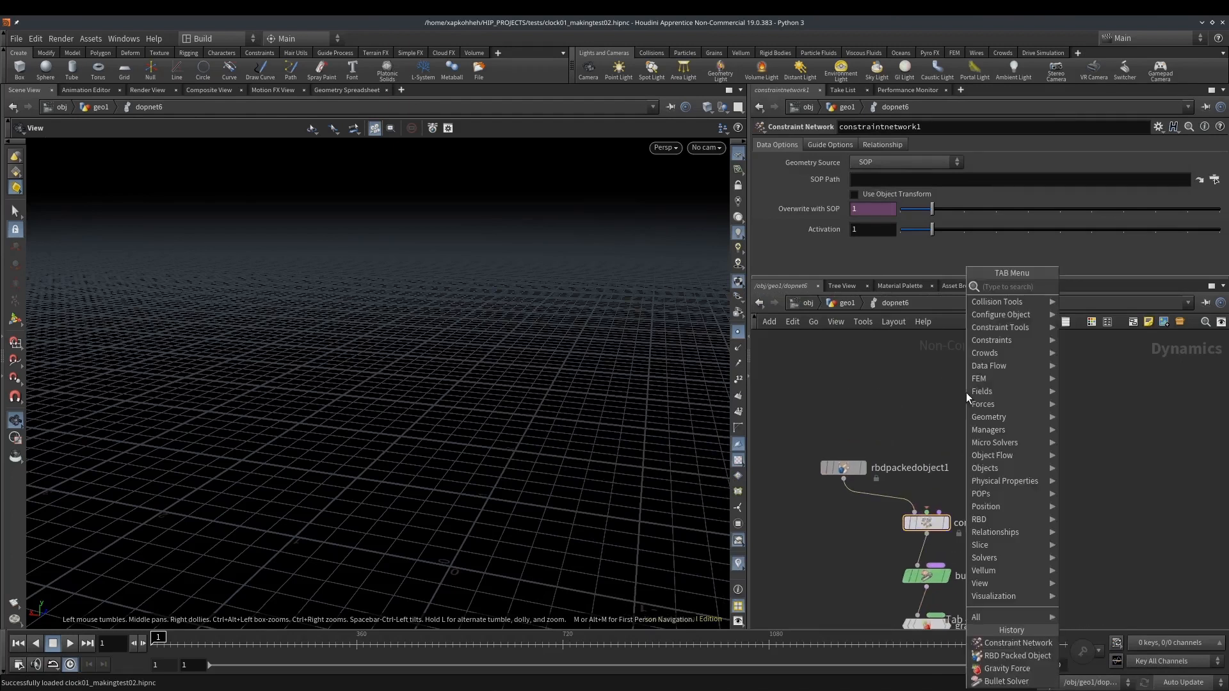
pyautogui.write('con')
pyautogui.press('Down')
pyautogui.press('Down')
pyautogui.press('Down')
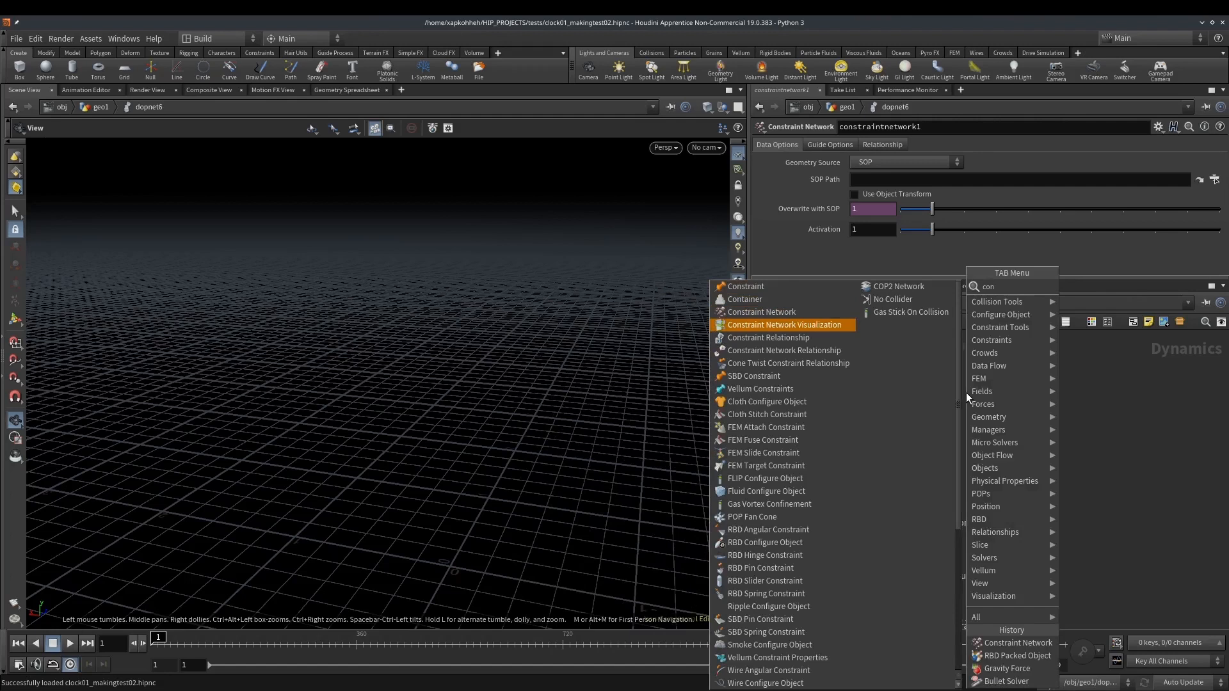
pyautogui.write('twi')
pyautogui.press('Return')
pyautogui.moveTo(966, 403); pyautogui.dragTo(927, 512)
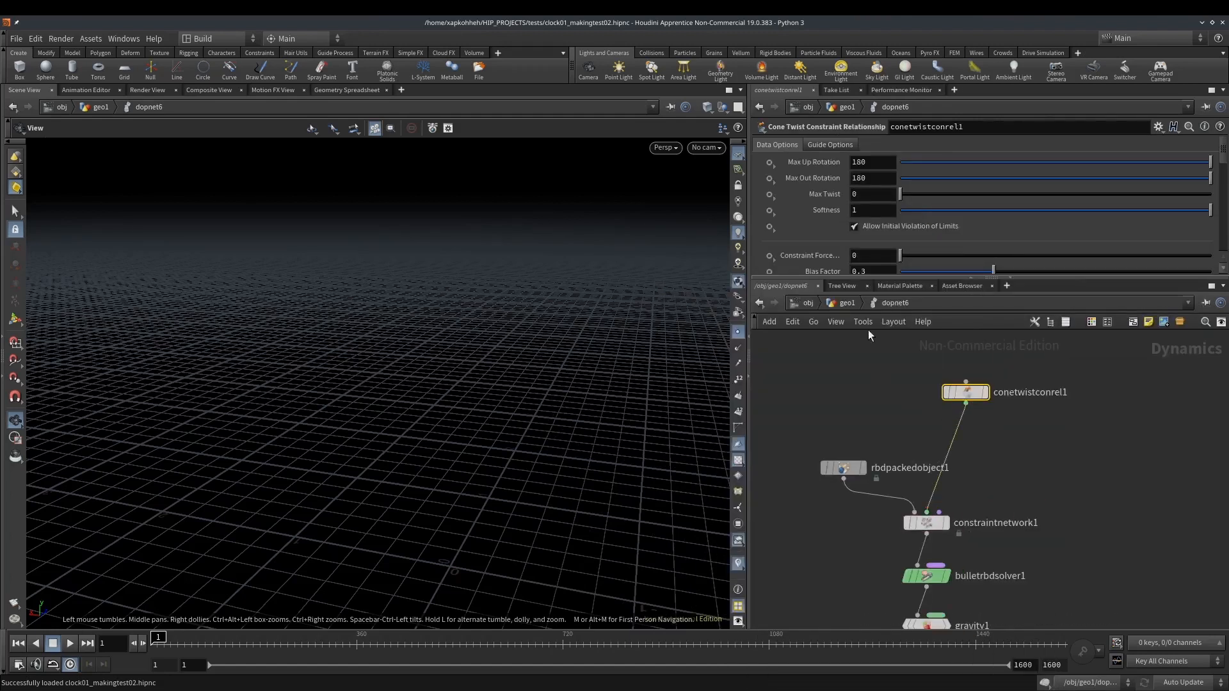
# Set the Cone Twist Constraint Relationship's Data Name to rooopeee
pyautogui.scroll(-8, 858, 217)
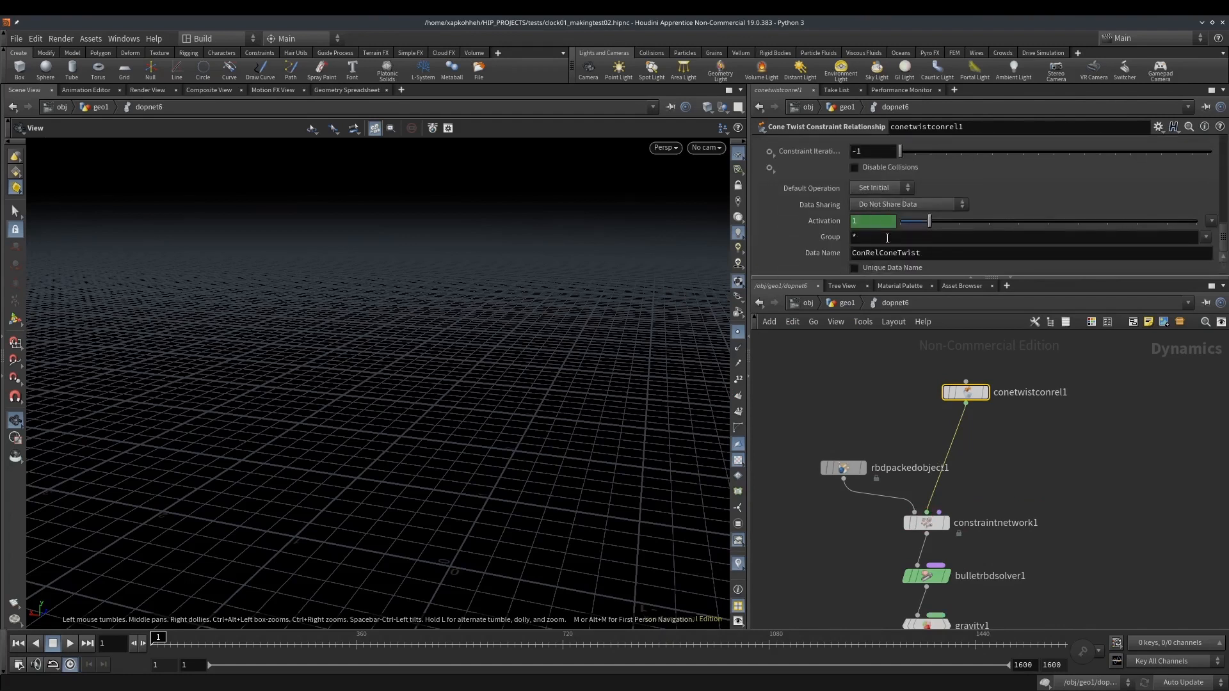
pyautogui.doubleClick(911, 253)
pyautogui.write('roo')
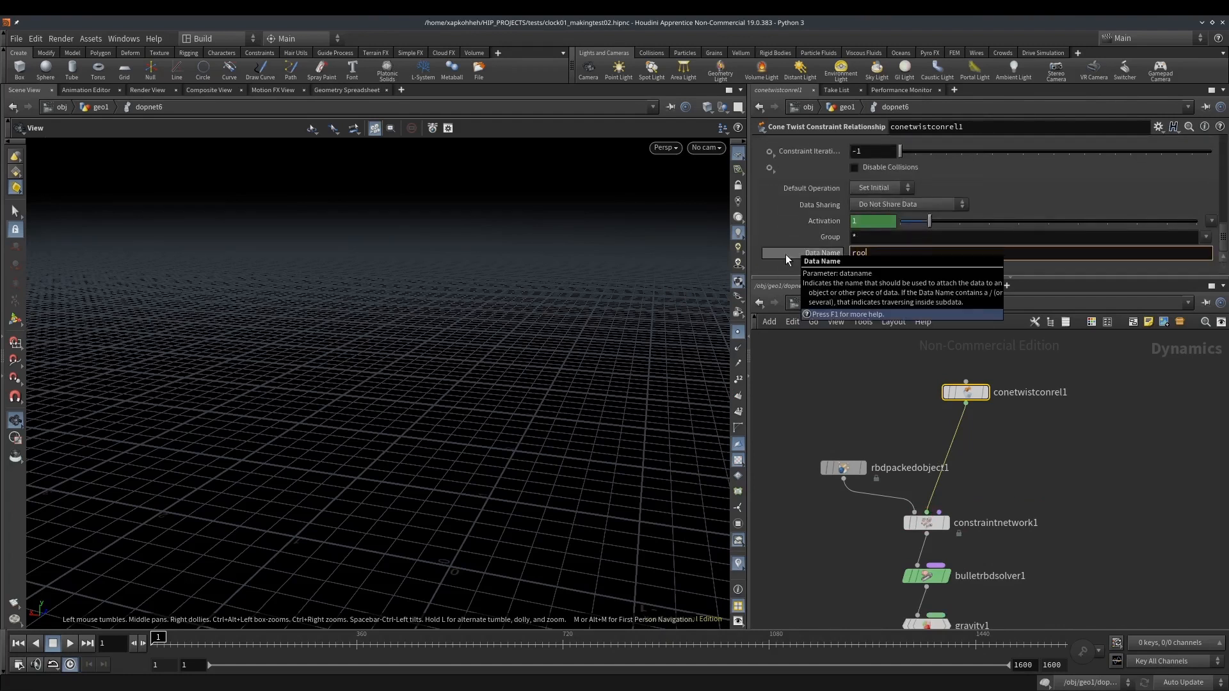
pyautogui.write('opeee')
pyautogui.press('Return')
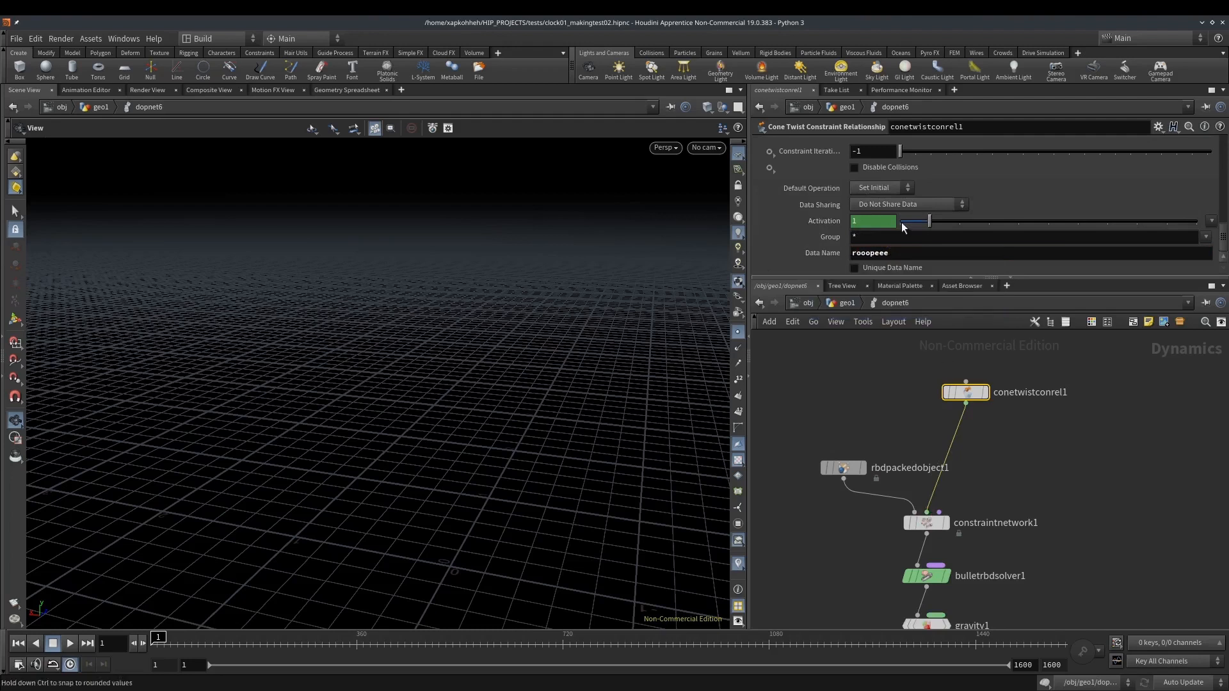
pyautogui.scroll(-6, 916, 197)
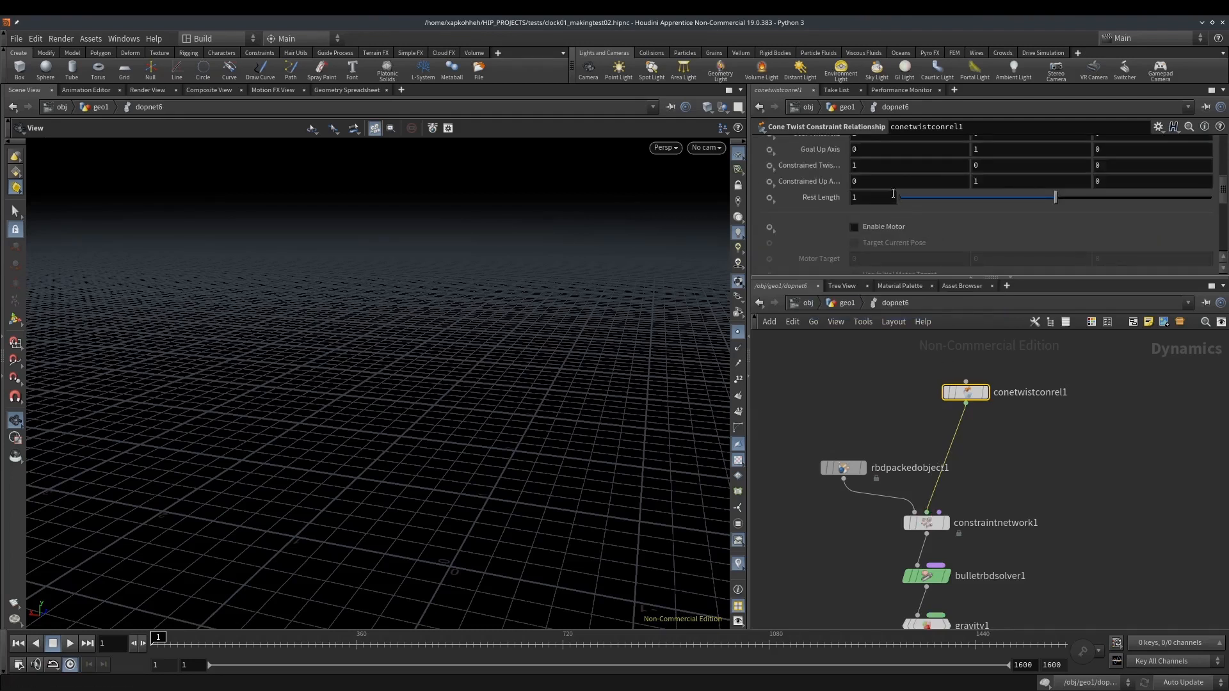
# Set the RBD Packed Object's Geometry Source to First Context Geometry
pyautogui.moveTo(919, 200); pyautogui.dragTo(794, 203)
pyautogui.scroll(8, 829, 205)
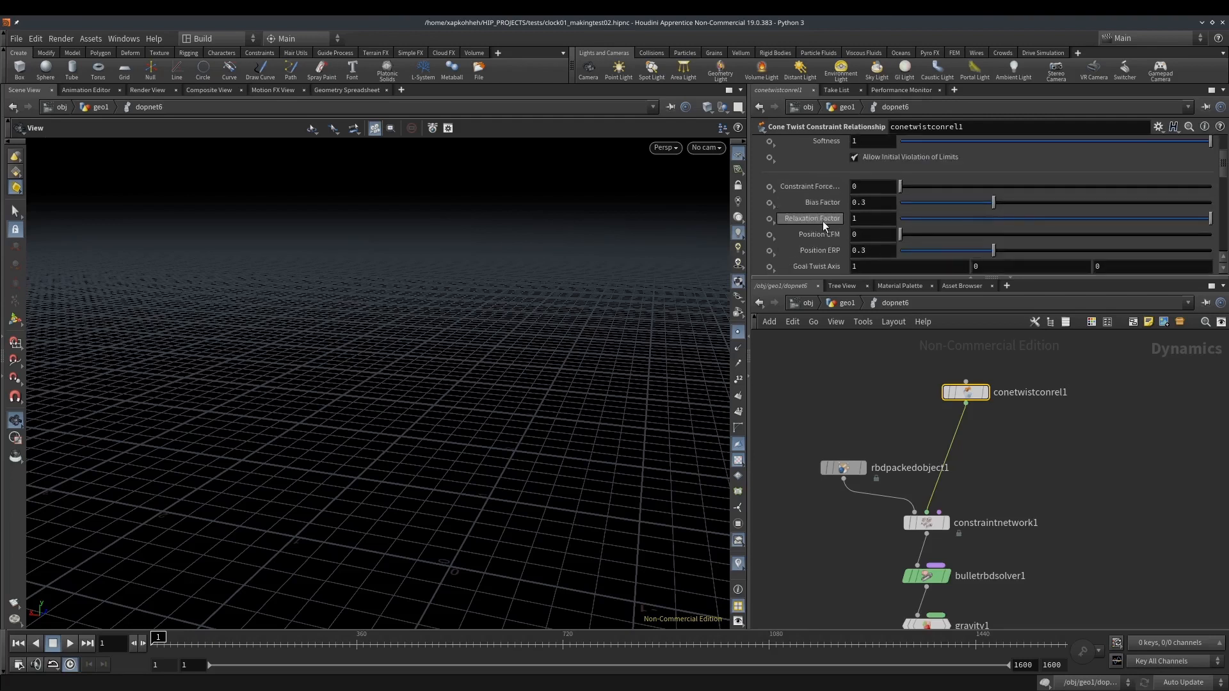
pyautogui.moveTo(958, 494); pyautogui.dragTo(949, 410, button='middle')
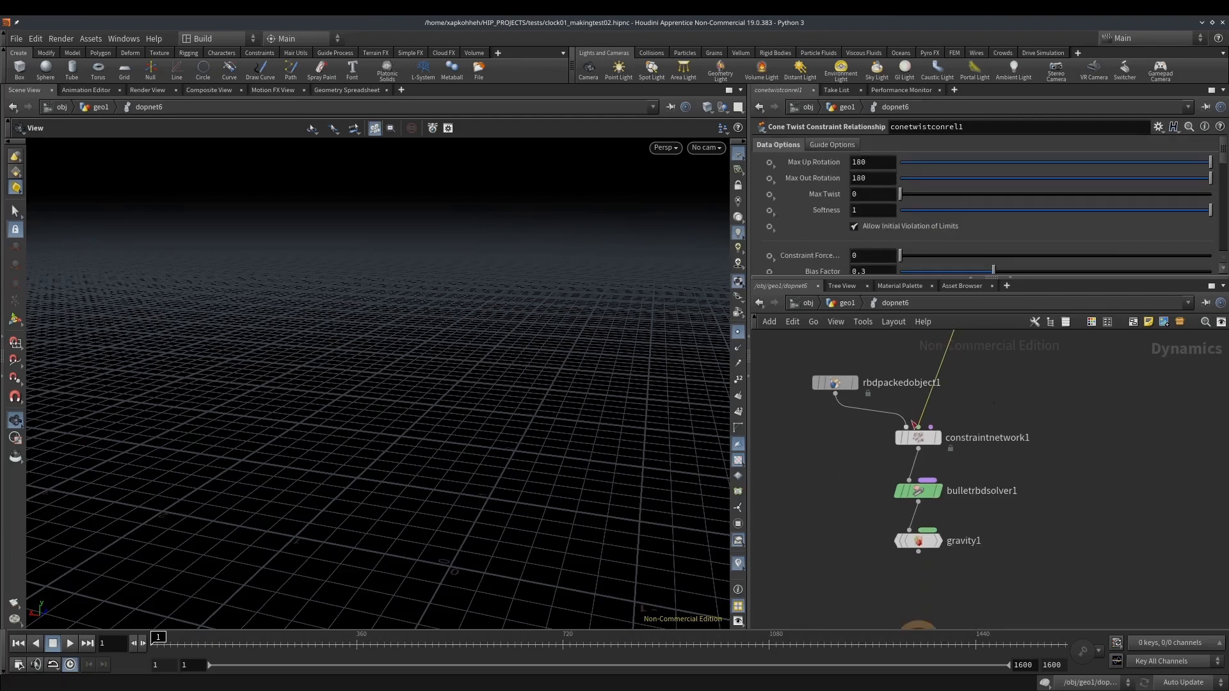
pyautogui.click(837, 382)
pyautogui.click(891, 221)
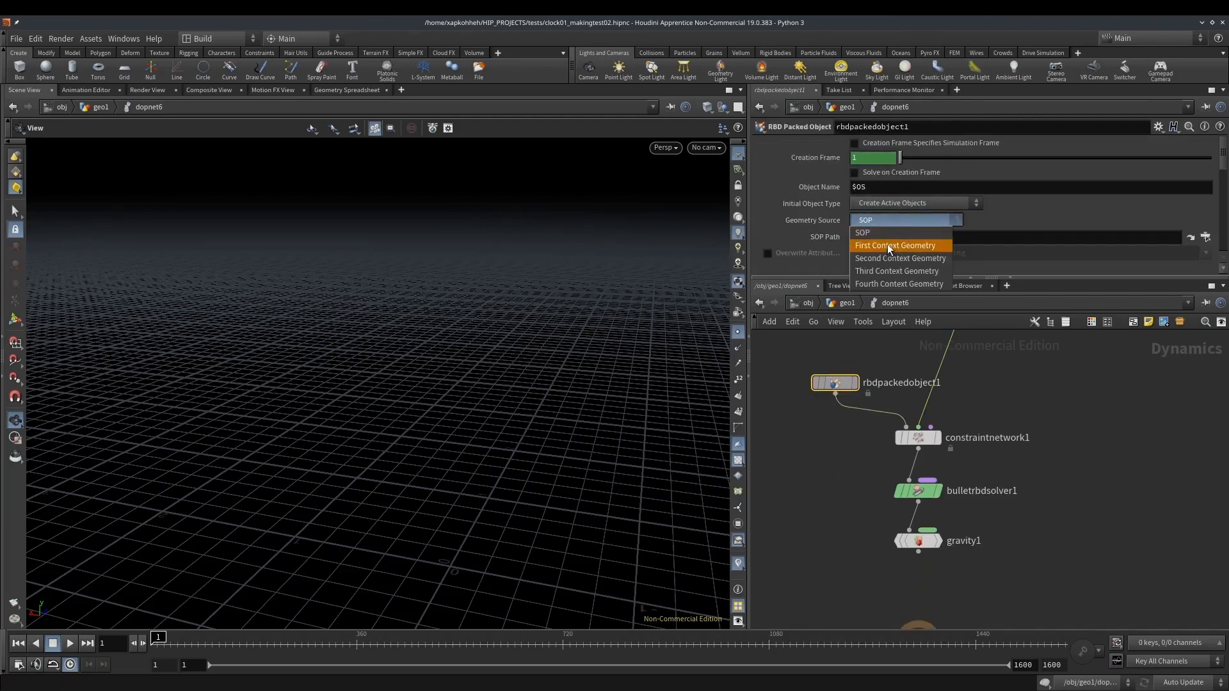
pyautogui.click(887, 248)
# Set the Constraint Network's Geometry Source to Second Context Geometry
pyautogui.click(917, 438)
pyautogui.click(895, 162)
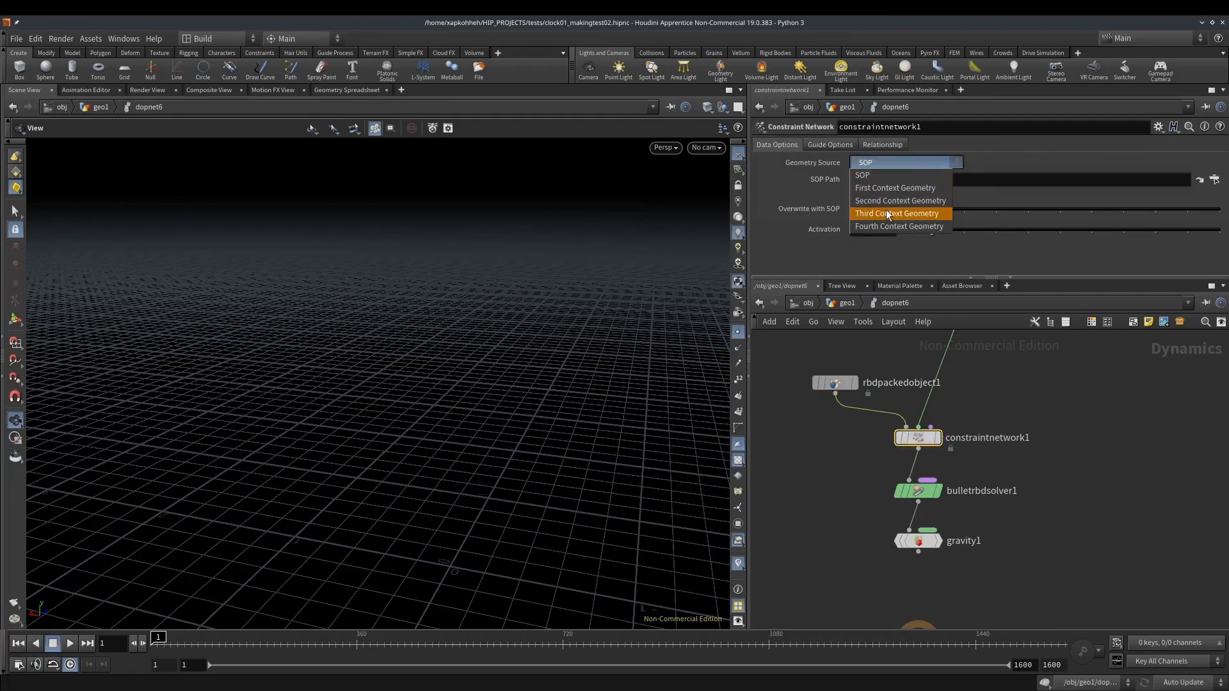
pyautogui.click(886, 199)
# Connect the Gravity node to the output node and make the output the displayed node
pyautogui.click(937, 547)
pyautogui.moveTo(983, 569); pyautogui.dragTo(981, 430, button='middle')
pyautogui.moveTo(918, 414); pyautogui.dragTo(917, 497)
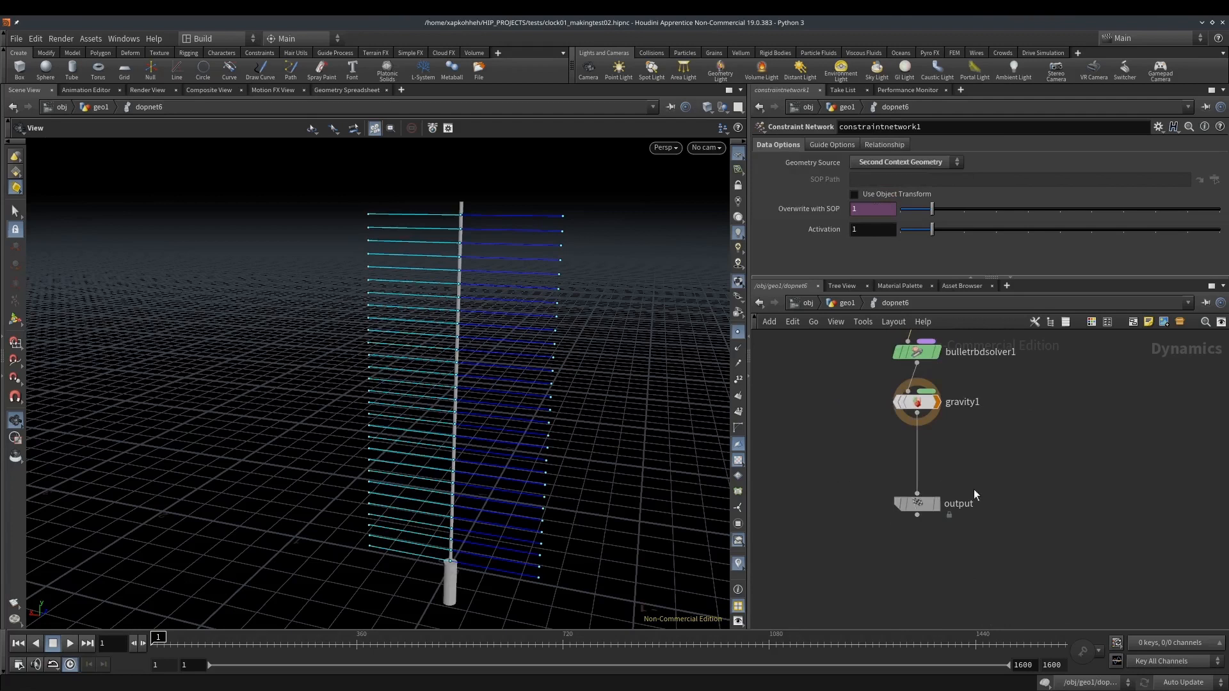
pyautogui.click(933, 505)
pyautogui.click(936, 505)
# Set the Cone Twist Constraint Relationship's Goal Twist Axis to 0, 1, 0
pyautogui.moveTo(994, 416); pyautogui.dragTo(992, 571, button='middle')
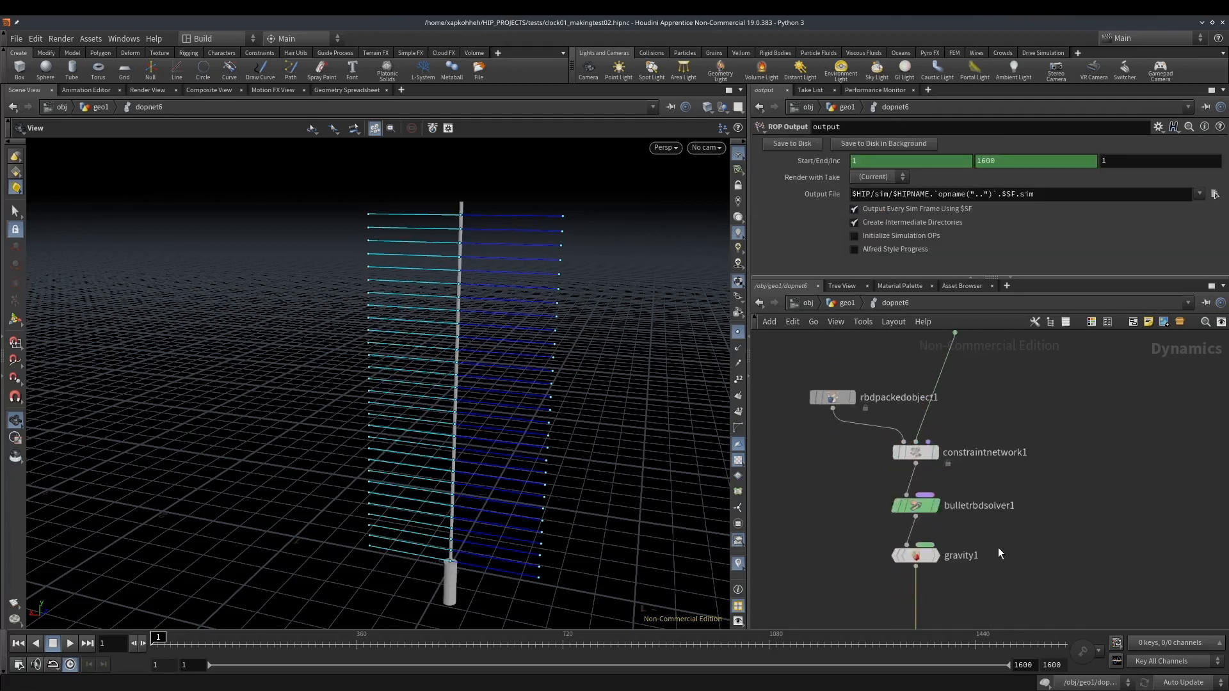
pyautogui.moveTo(1004, 384); pyautogui.dragTo(978, 507, button='middle')
pyautogui.moveTo(865, 420); pyautogui.dragTo(957, 476)
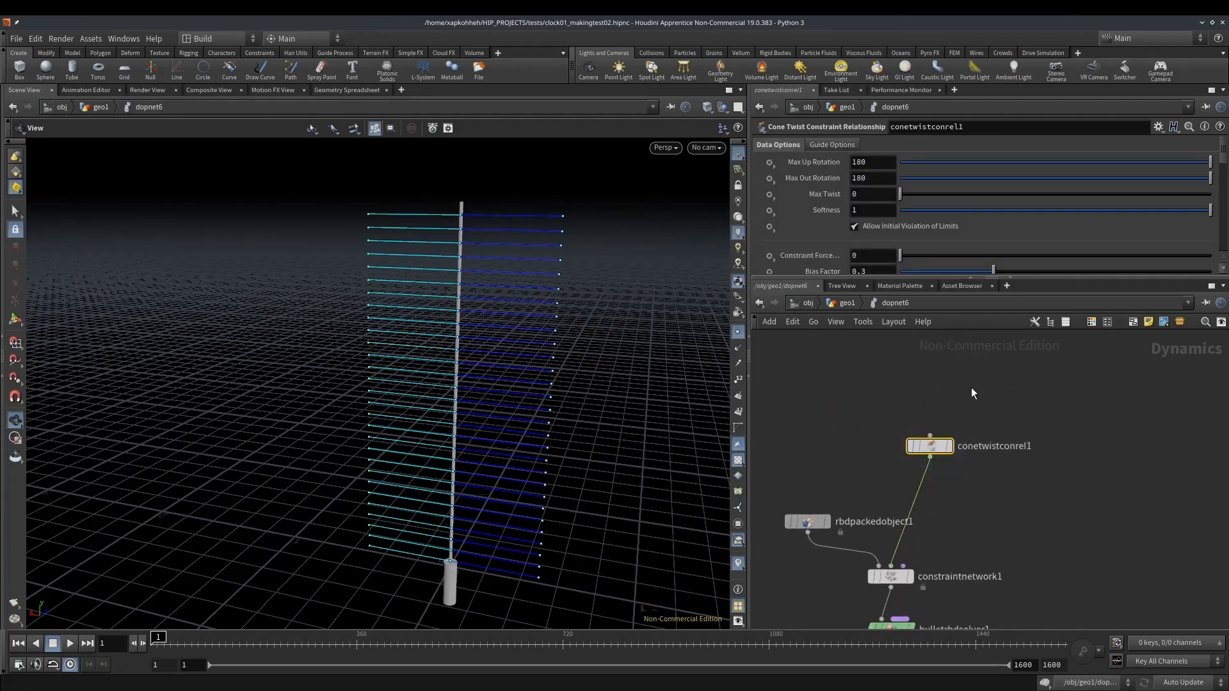
pyautogui.scroll(-1, 825, 182)
pyautogui.scroll(1, 843, 181)
pyautogui.scroll(-5, 812, 228)
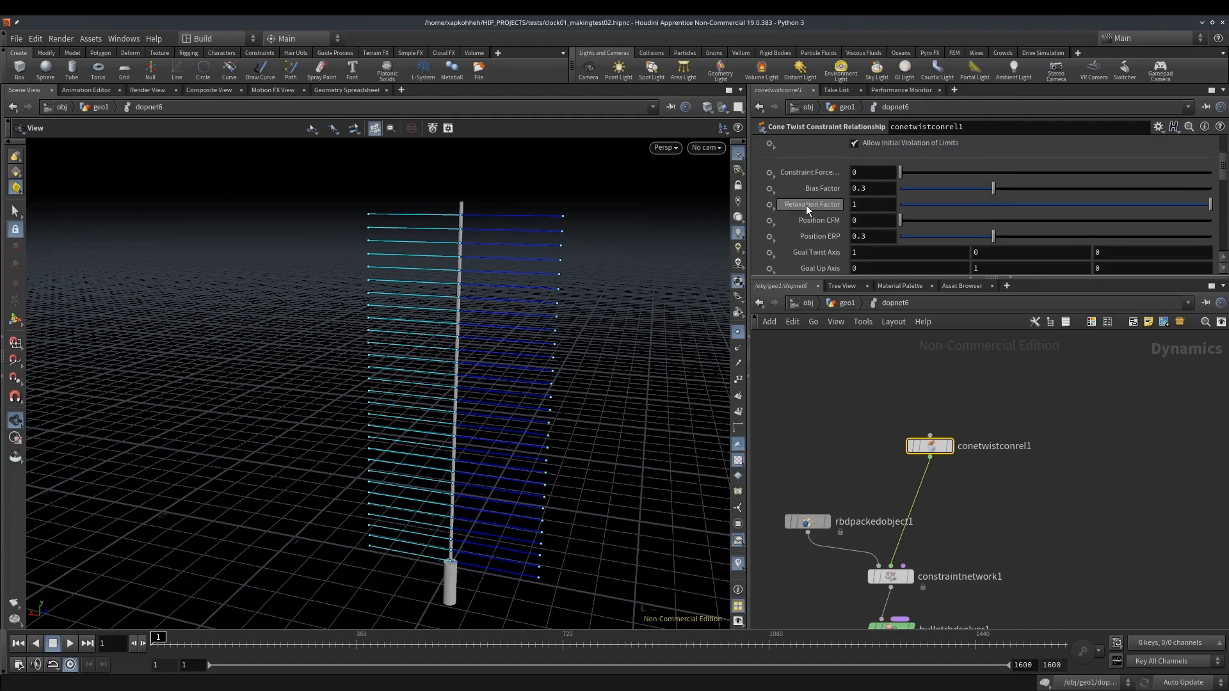
pyautogui.scroll(-2, 867, 225)
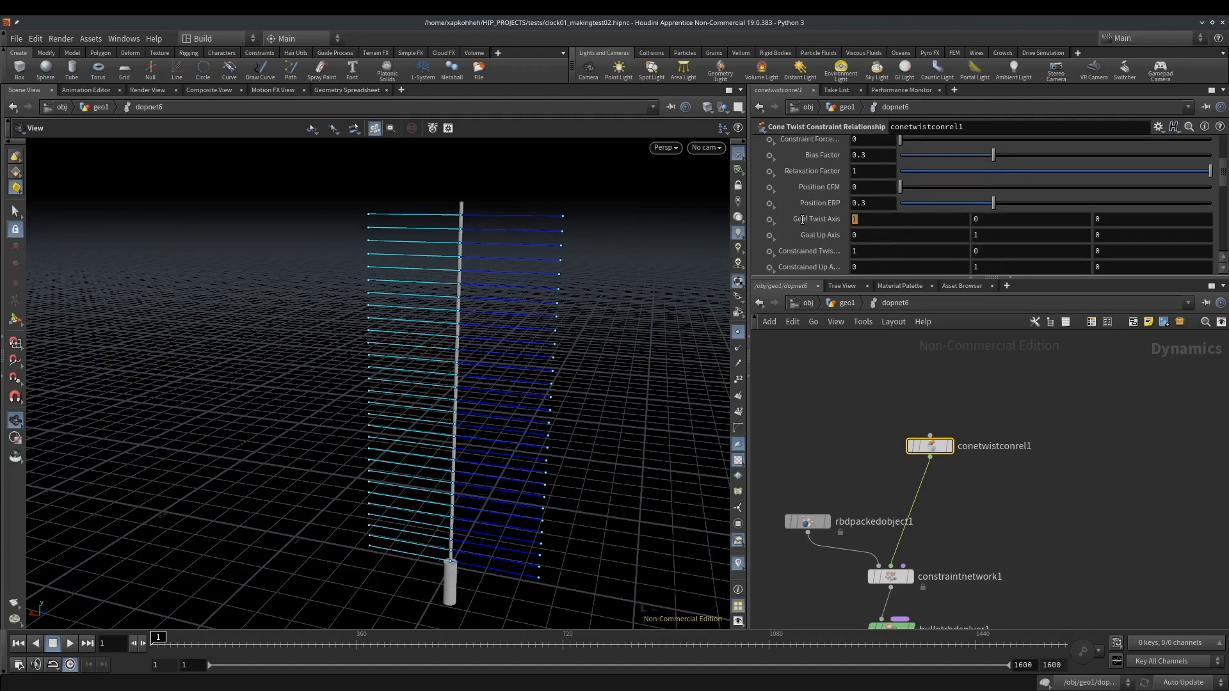
pyautogui.moveTo(799, 211)
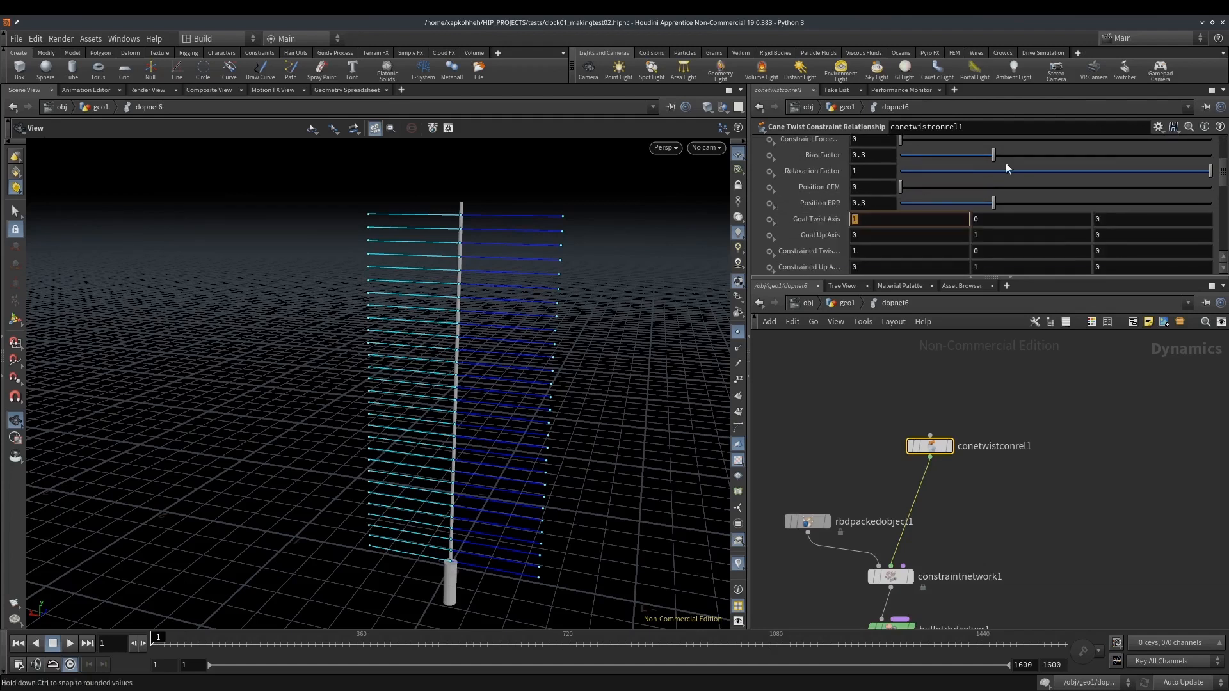
pyautogui.write('0')
pyautogui.press('Tab')
pyautogui.write('1')
pyautogui.press('Tab')
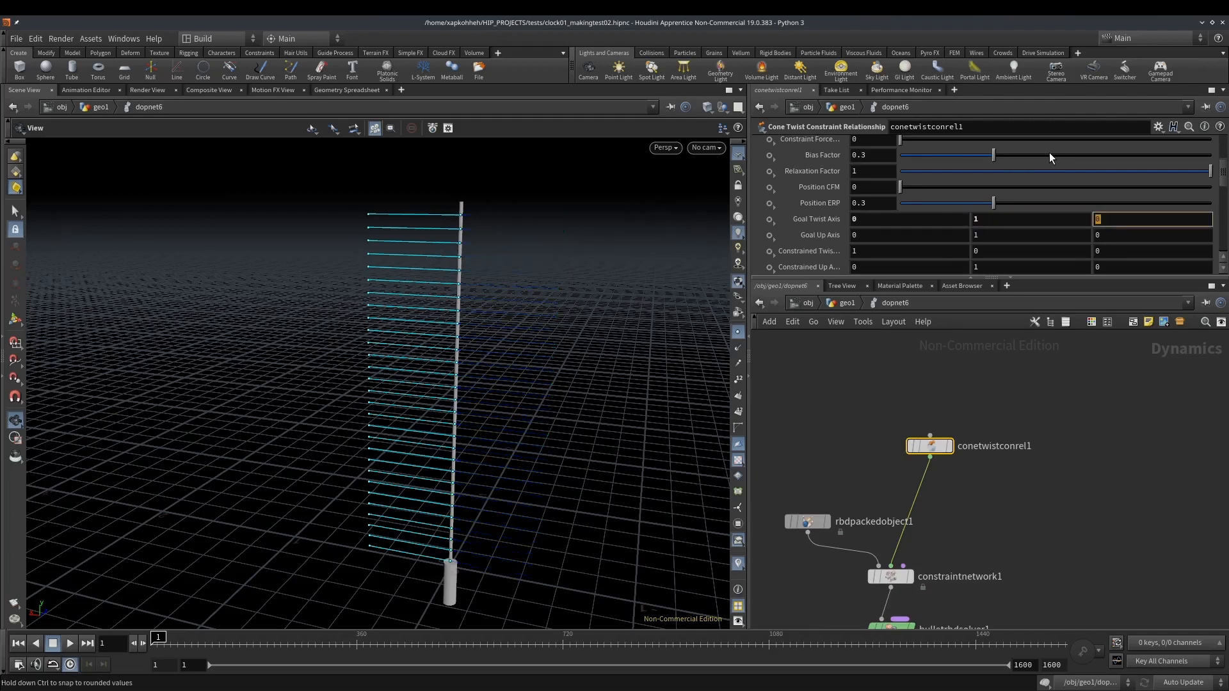
# Set the cone twist constraint's Goal Up Axis to 0, 0, 1
pyautogui.press('Tab')
pyautogui.press('Tab')
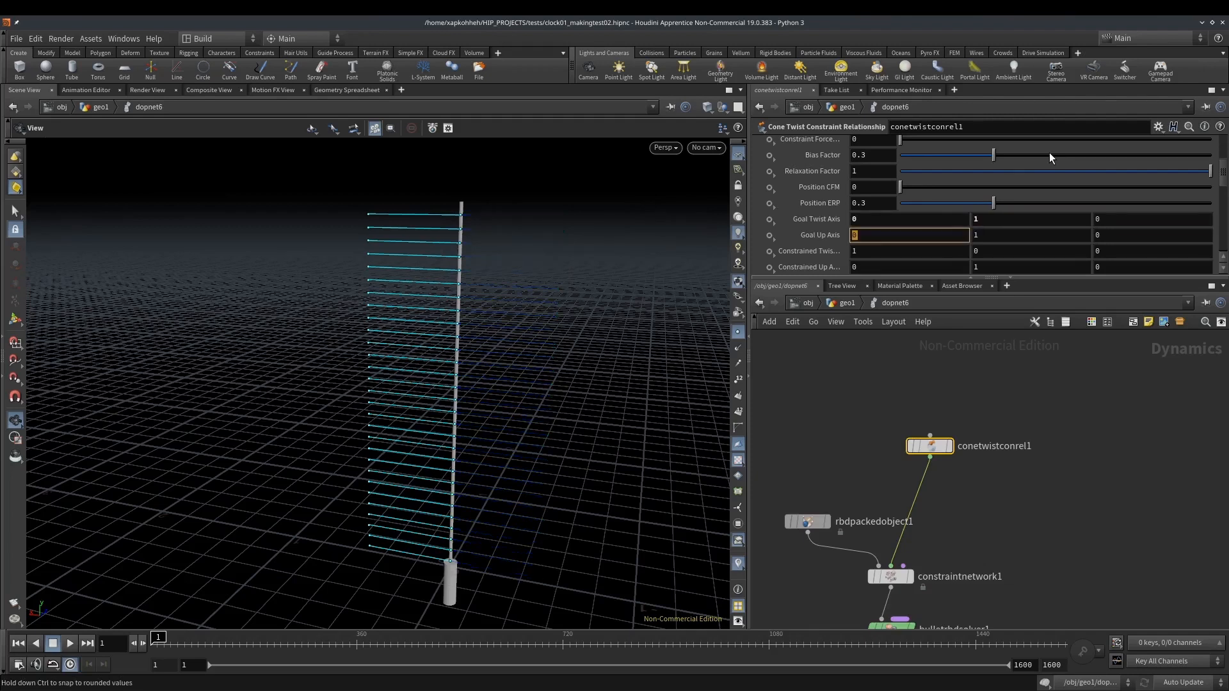
pyautogui.write('0')
pyautogui.press('Tab')
pyautogui.write('1')
pyautogui.press('Tab')
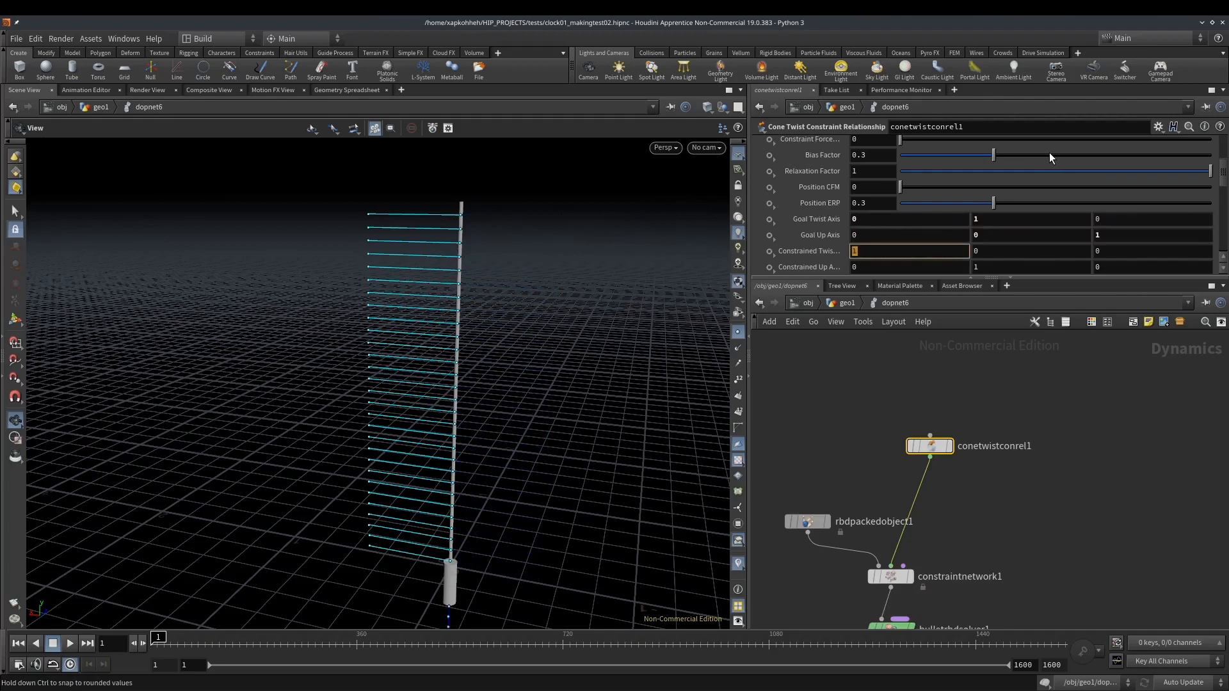
# Set the Constrained Twist Axis to 0, 1, 0 and the Constrained Up Axis to 0, 0, 1
pyautogui.write('0')
pyautogui.press('Tab')
pyautogui.write('1')
pyautogui.press('Tab')
pyautogui.press('Tab')
pyautogui.press('Tab')
pyautogui.write('0')
pyautogui.press('Tab')
pyautogui.write('1')
pyautogui.press('Tab')
# Reduce the Guide Size of the cone twist constraint's guides
pyautogui.scroll(5, 816, 192)
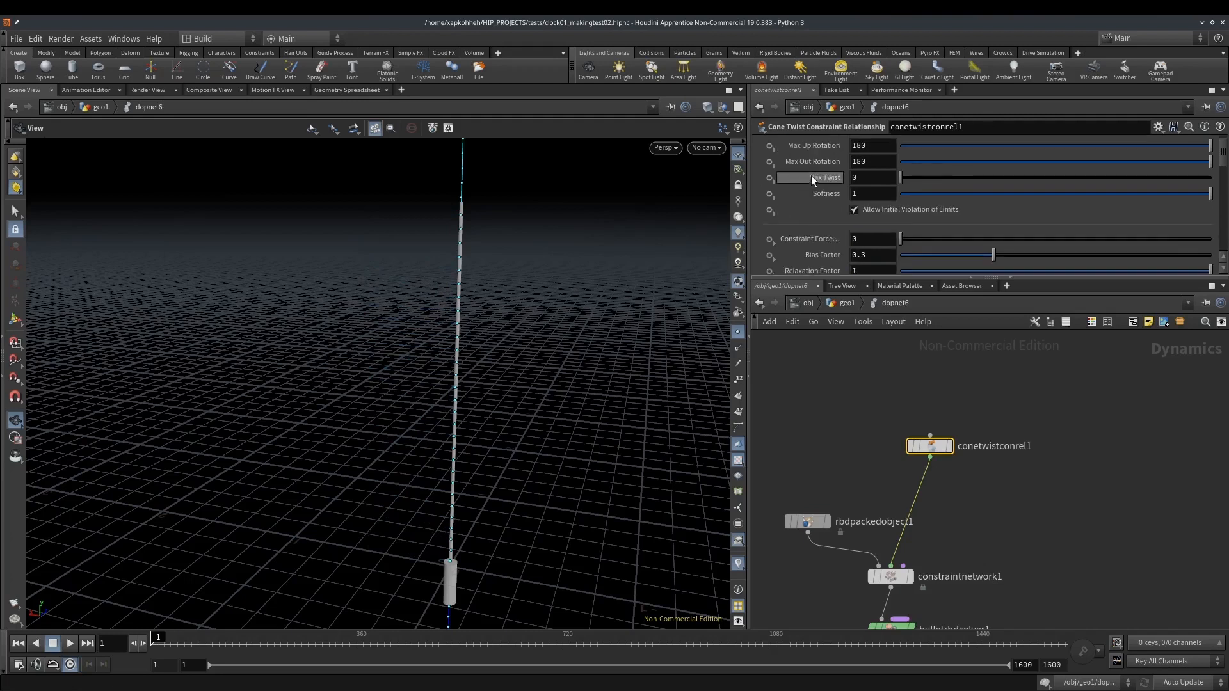
pyautogui.click(831, 144)
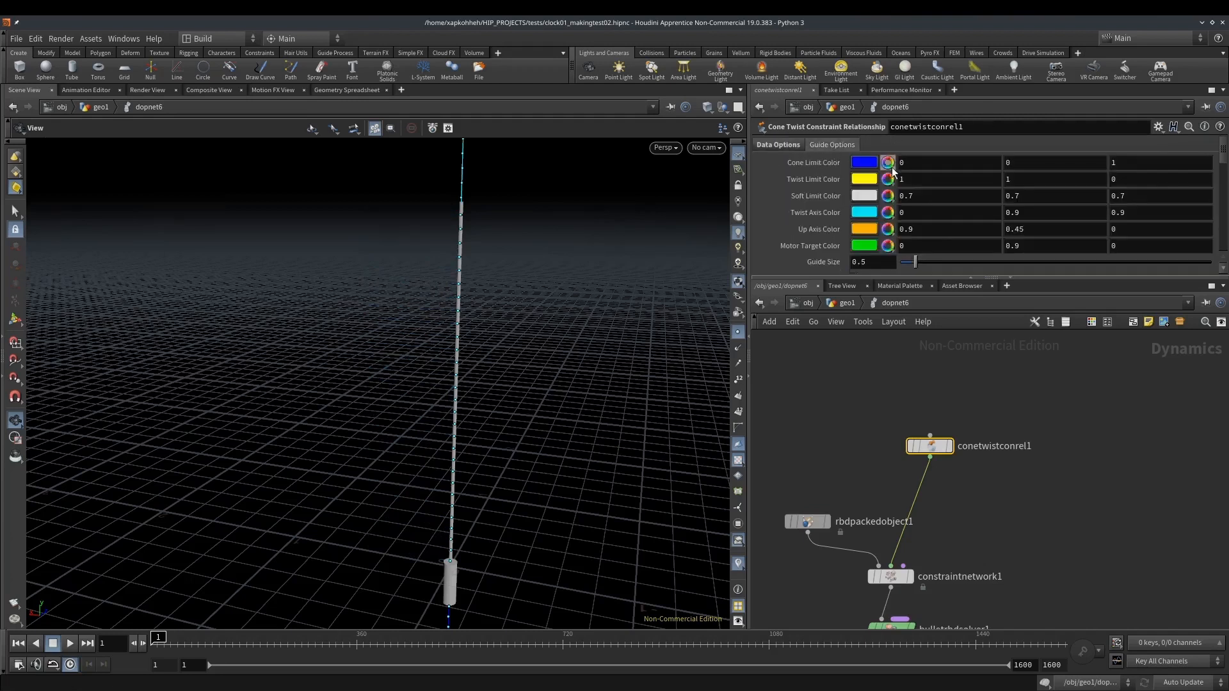
pyautogui.click(883, 263)
pyautogui.write('0')
pyautogui.press('Return')
# Display the viewport in wireframe and set the cone twist limits: Max Up Rotation 45.6, Max Out Rotation 46.8 and Max Twist 18.2
pyautogui.click(777, 149)
pyautogui.scroll(12, 475, 198)
pyautogui.scroll(-5, 455, 229)
pyautogui.hotkey('shift', 'w')
pyautogui.moveTo(426, 268); pyautogui.dragTo(441, 246)
pyautogui.moveTo(962, 162)
pyautogui.mouseDown()
pyautogui.moveTo(941, 165)
pyautogui.moveTo(957, 161)
pyautogui.moveTo(962, 182)
pyautogui.moveTo(985, 155)
pyautogui.moveTo(980, 163)
pyautogui.mouseUp()
pyautogui.click(979, 164)
pyautogui.moveTo(922, 195); pyautogui.dragTo(931, 194)
# Add a Ground Plane node beside the Gravity node in the DOP network
pyautogui.moveTo(606, 209); pyautogui.dragTo(376, 479)
pyautogui.moveTo(442, 499); pyautogui.dragTo(423, 69, button='middle')
pyautogui.moveTo(832, 440); pyautogui.dragTo(972, 236, button='middle')
pyautogui.moveTo(942, 479); pyautogui.dragTo(899, 467, button='middle')
pyautogui.press('Tab')
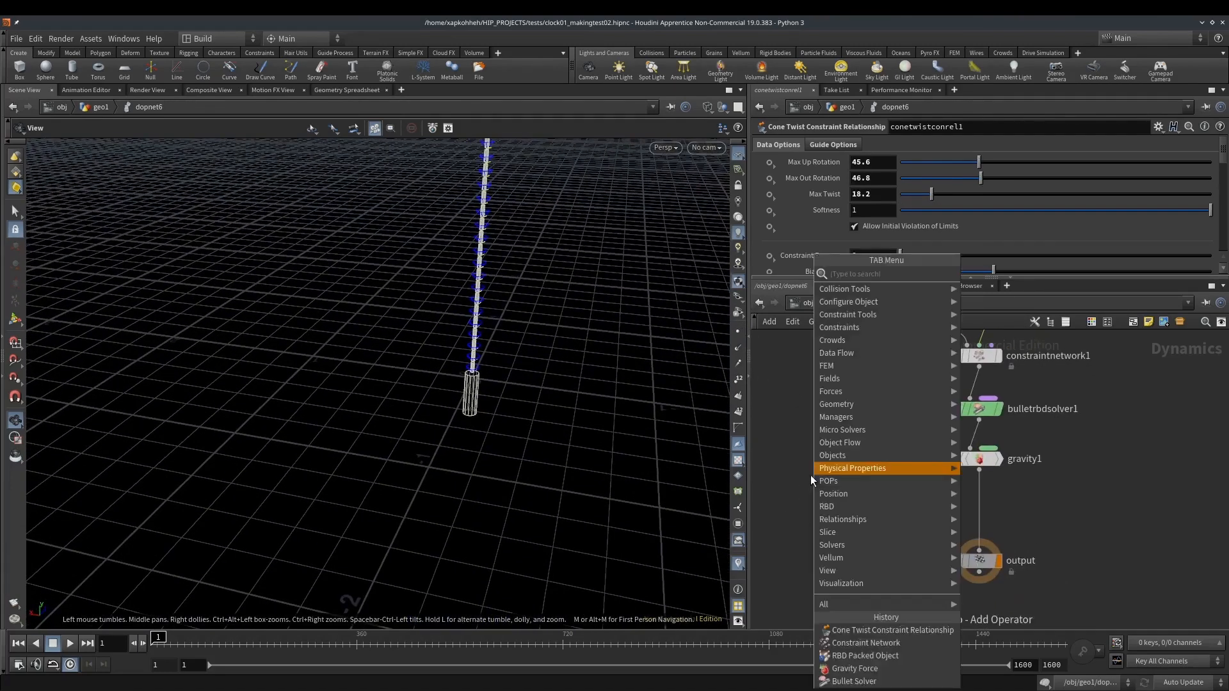
pyautogui.moveTo(812, 474)
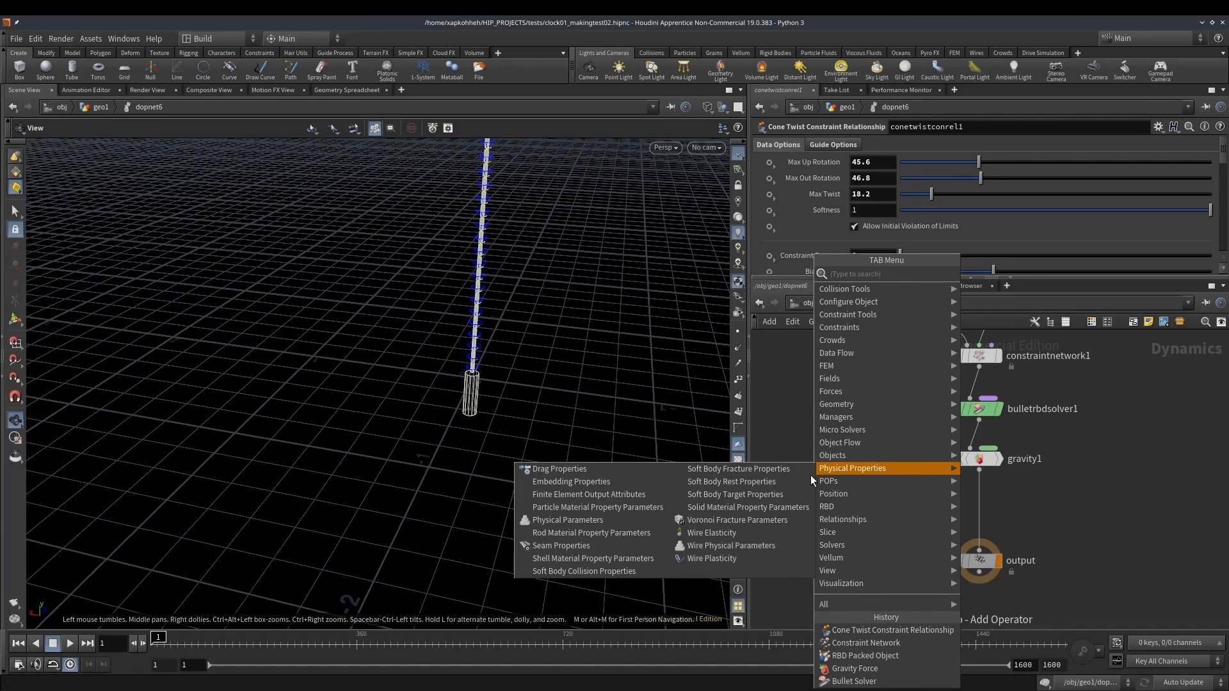
pyautogui.write('grou')
pyautogui.press('Return')
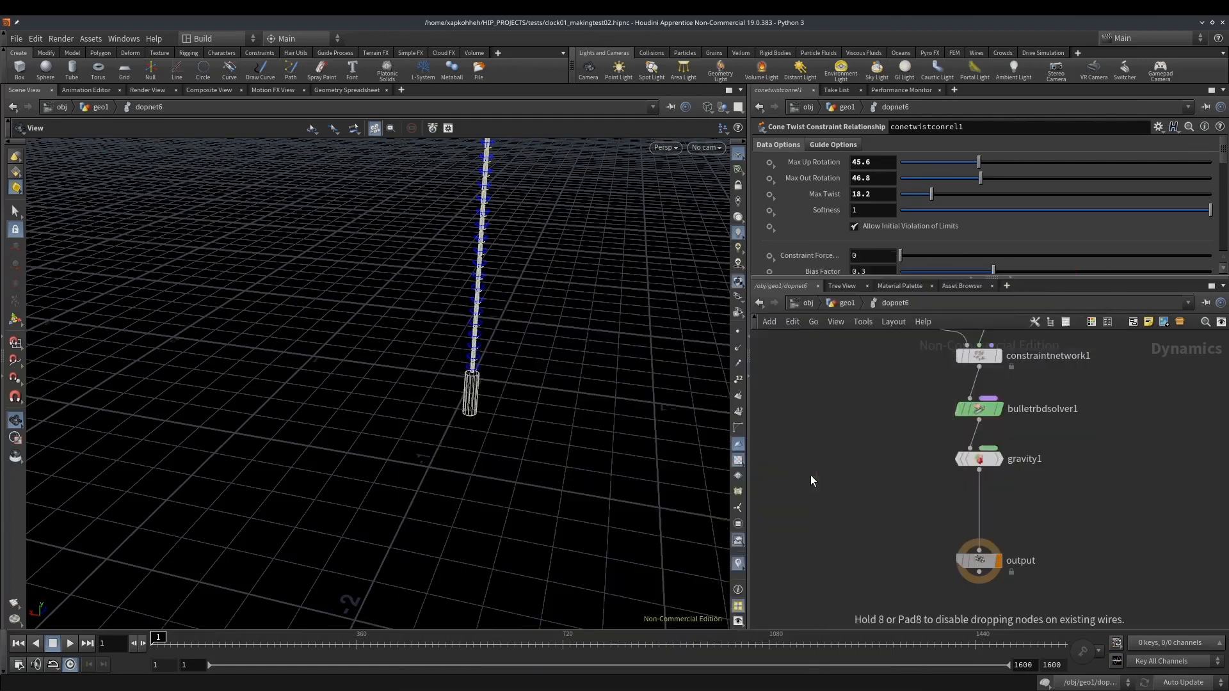
pyautogui.click(810, 475)
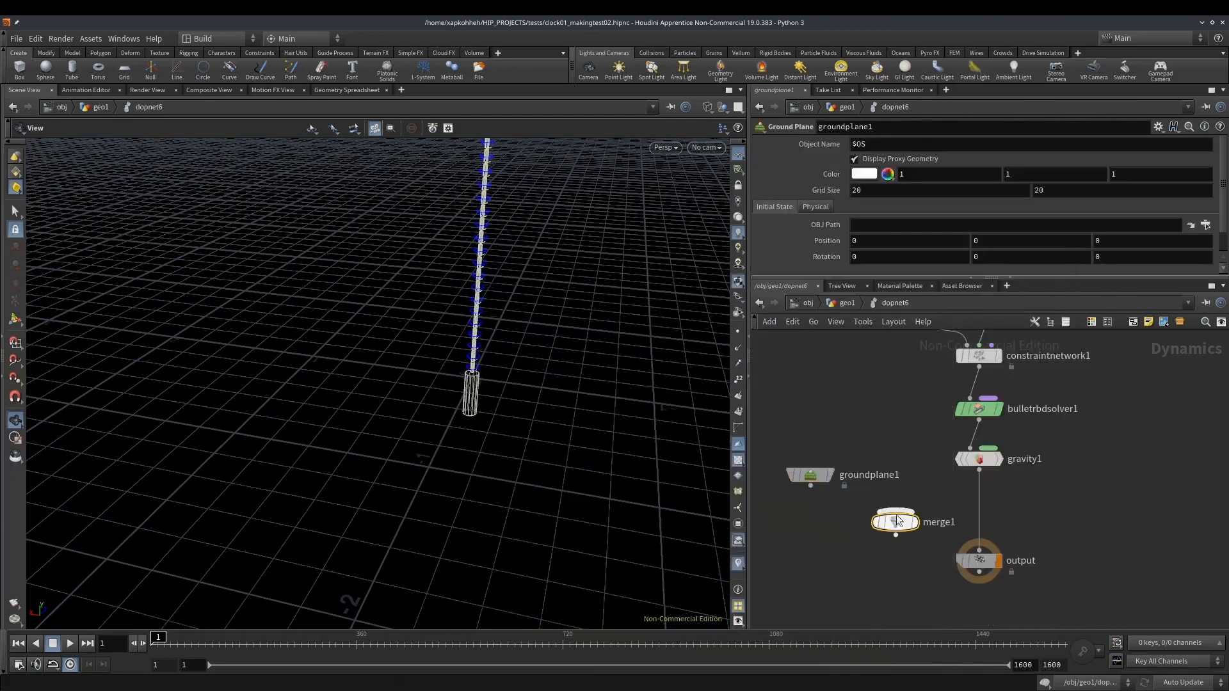
# Insert a Merge node between Gravity and the output, with the ground plane as first input and Gravity as second
pyautogui.click(896, 523)
pyautogui.moveTo(810, 486); pyautogui.dragTo(895, 511)
pyautogui.moveTo(980, 470); pyautogui.dragTo(901, 512)
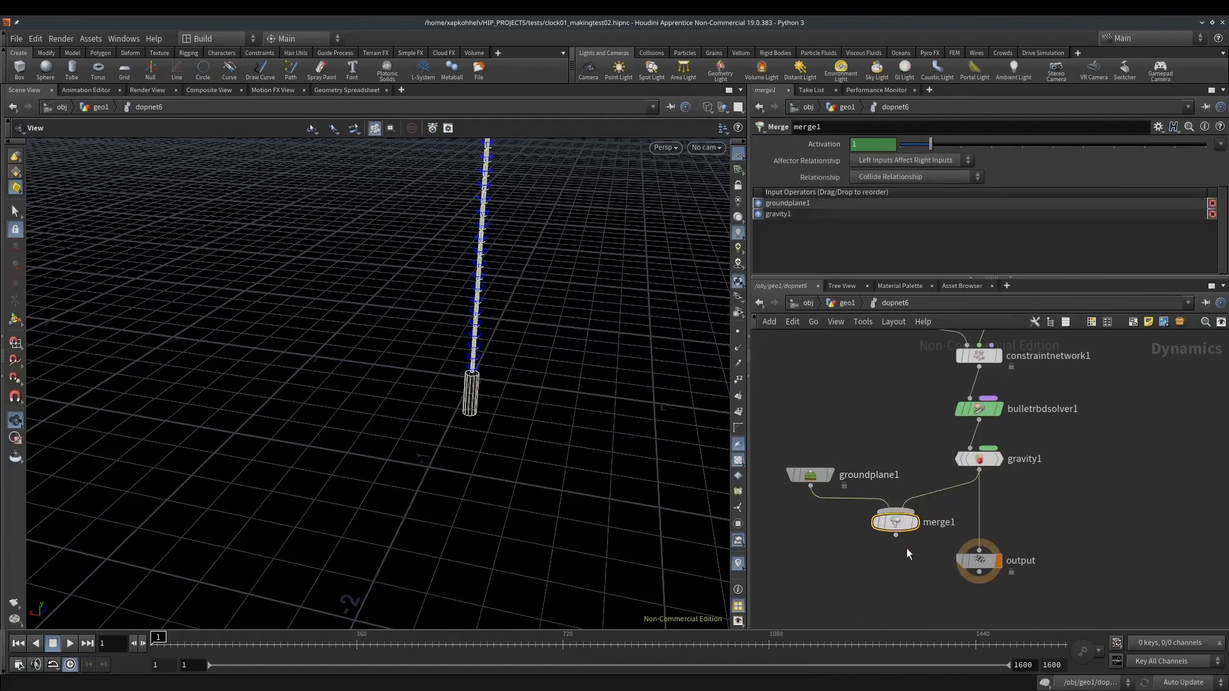
pyautogui.moveTo(954, 544); pyautogui.dragTo(976, 549)
pyautogui.moveTo(896, 521); pyautogui.dragTo(977, 514)
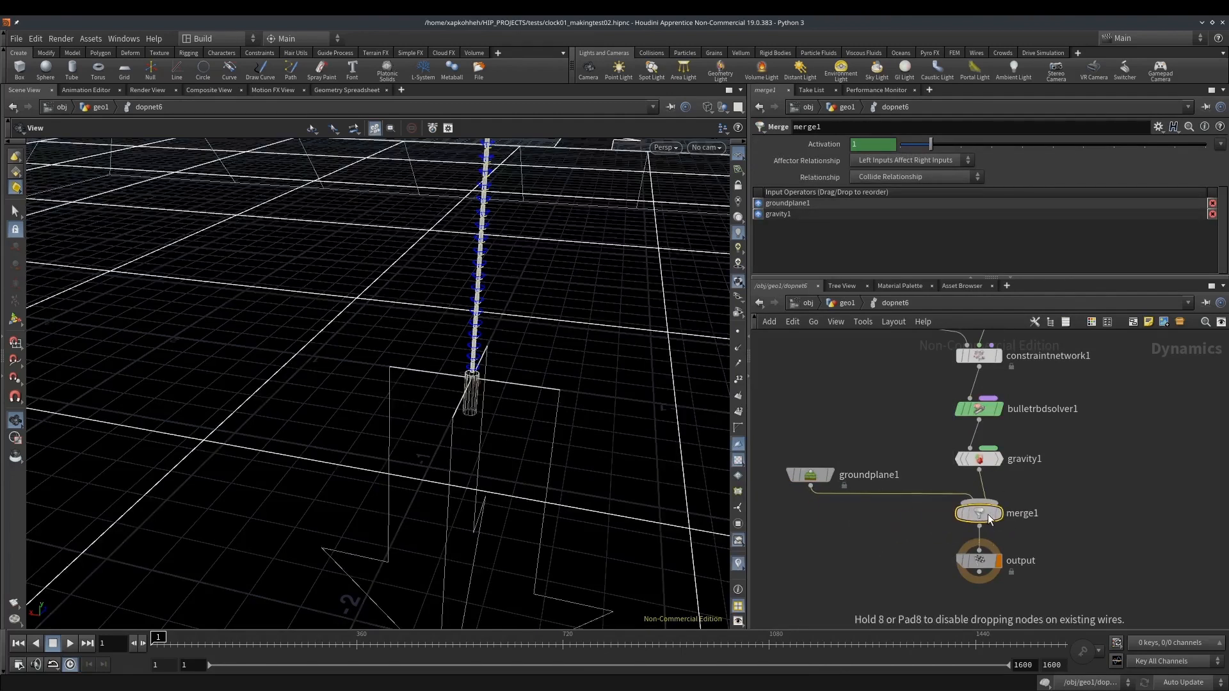
# Set the ground plane's Y position to -0.4, play the simulation as a test and return to frame 1
pyautogui.click(794, 480)
pyautogui.moveTo(1020, 245); pyautogui.dragTo(1004, 234, button='middle')
pyautogui.click(72, 644)
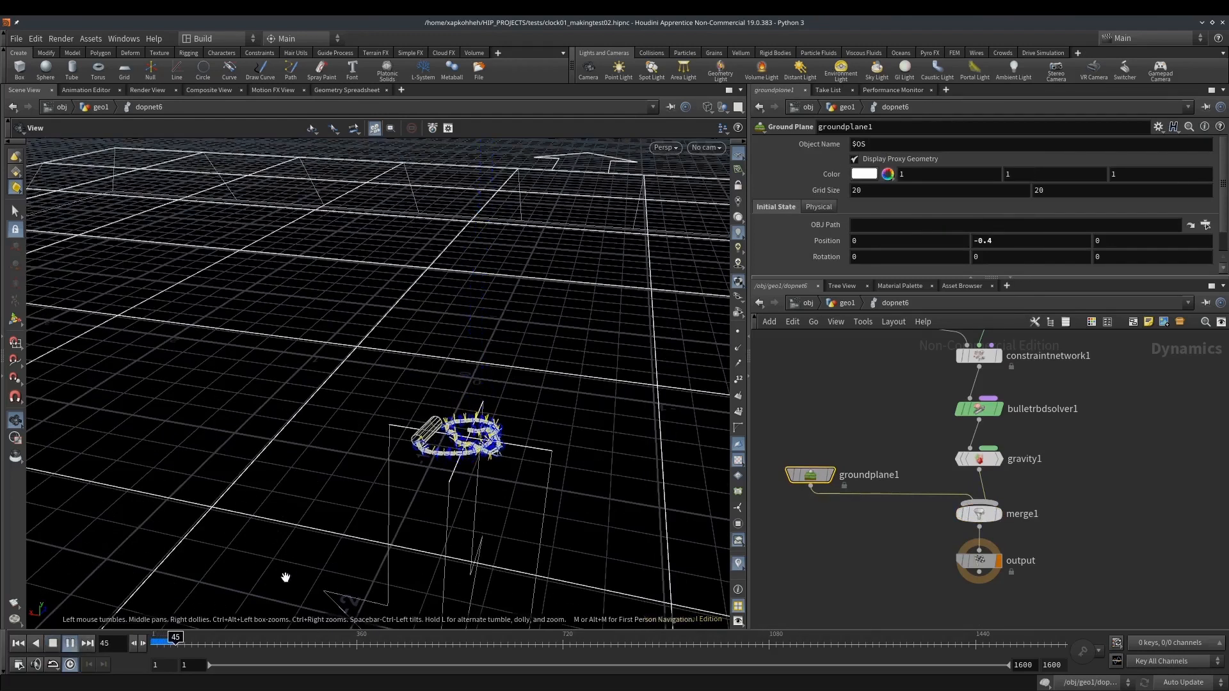
pyautogui.click(18, 644)
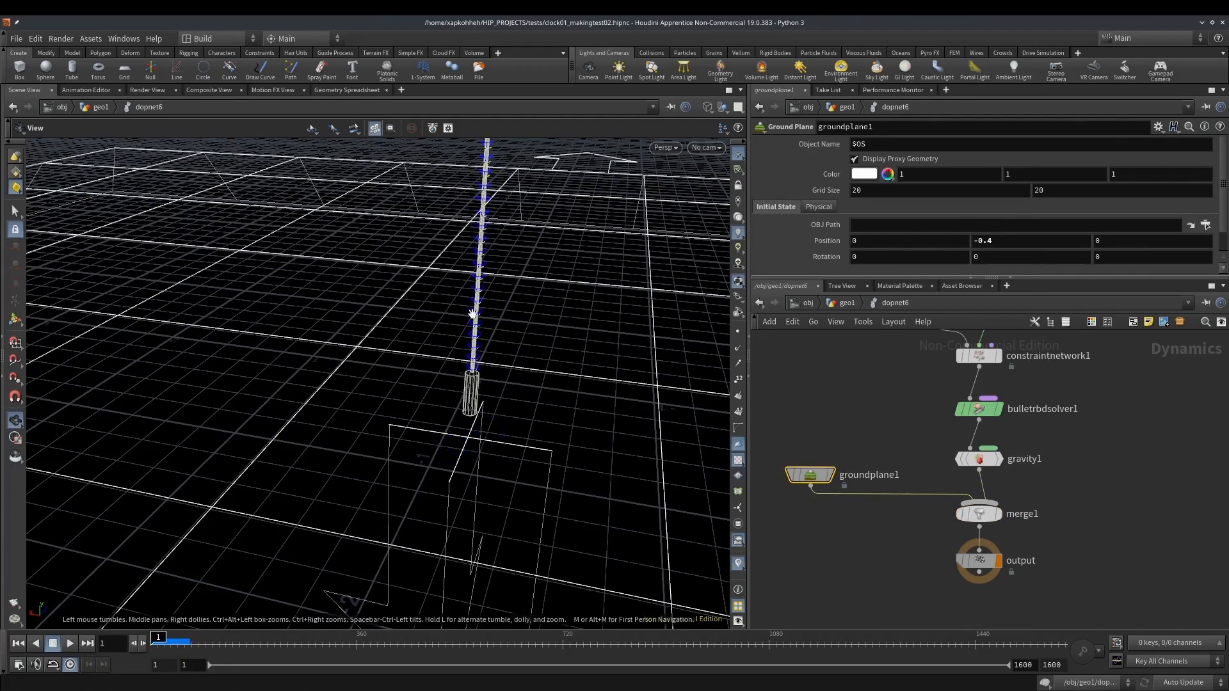
# Add a gear axis node above the rope generator in geo1 and inspect the tube inside it
pyautogui.click(846, 303)
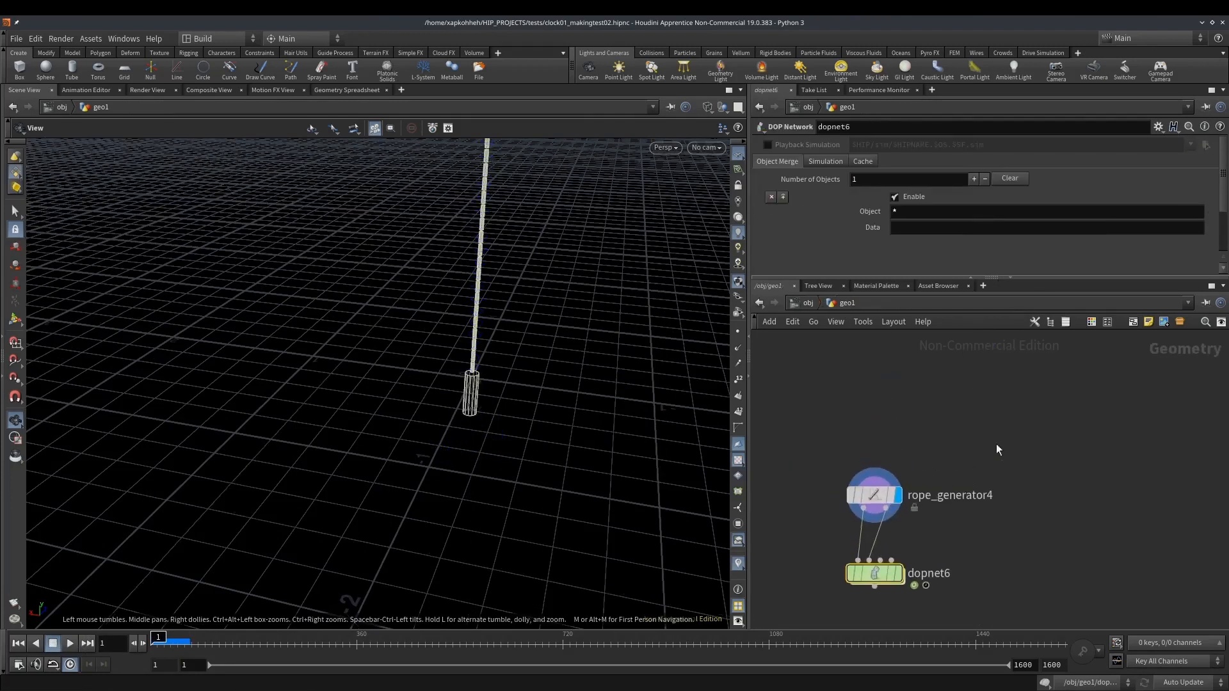
pyautogui.moveTo(961, 567); pyautogui.dragTo(936, 444)
pyautogui.moveTo(565, 266); pyautogui.dragTo(470, 412, button='middle')
pyautogui.moveTo(469, 412); pyautogui.dragTo(579, 247)
pyautogui.moveTo(579, 248); pyautogui.dragTo(642, 231, button='right')
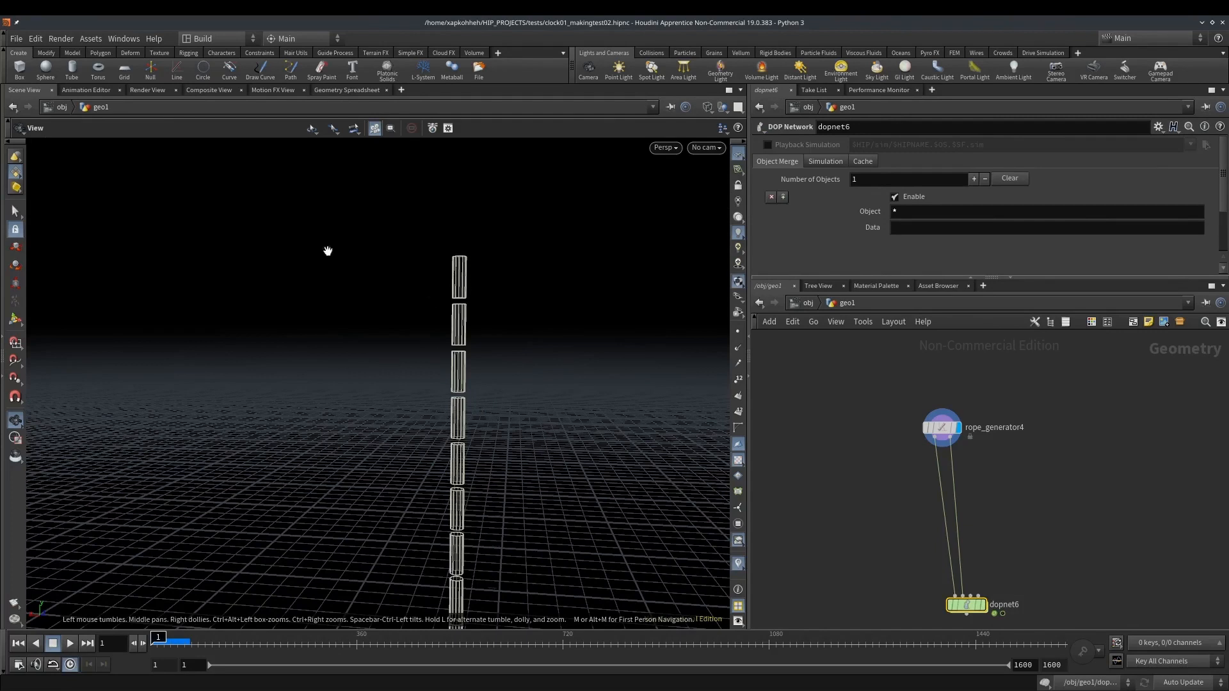
pyautogui.moveTo(1016, 451); pyautogui.dragTo(989, 474, button='middle')
pyautogui.press('Tab')
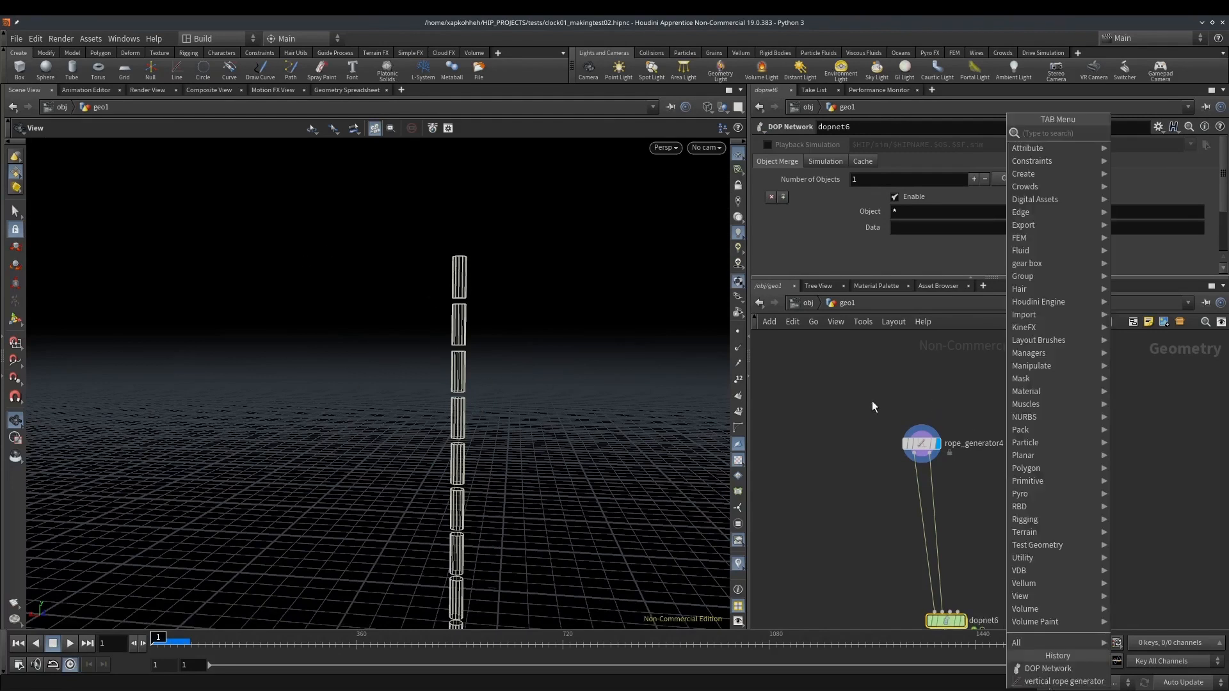
pyautogui.moveTo(874, 401); pyautogui.dragTo(847, 415, button='middle')
pyautogui.press('Tab')
pyautogui.write('axi')
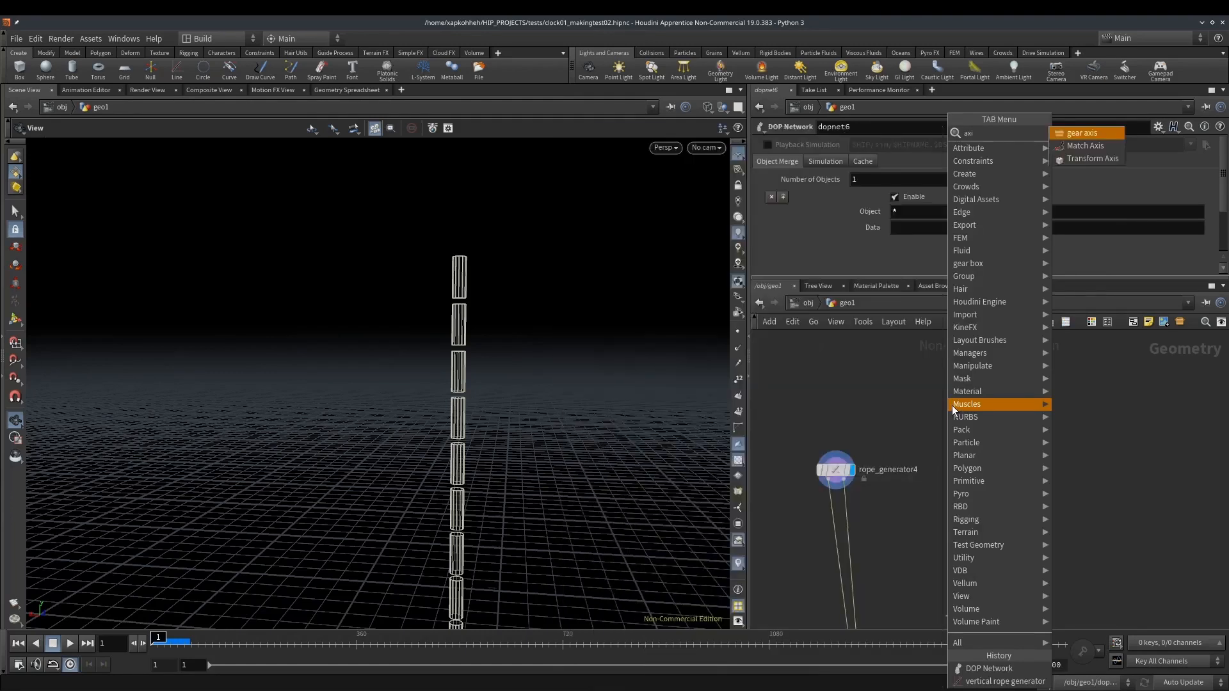
pyautogui.press('Return')
pyautogui.doubleClick(951, 405)
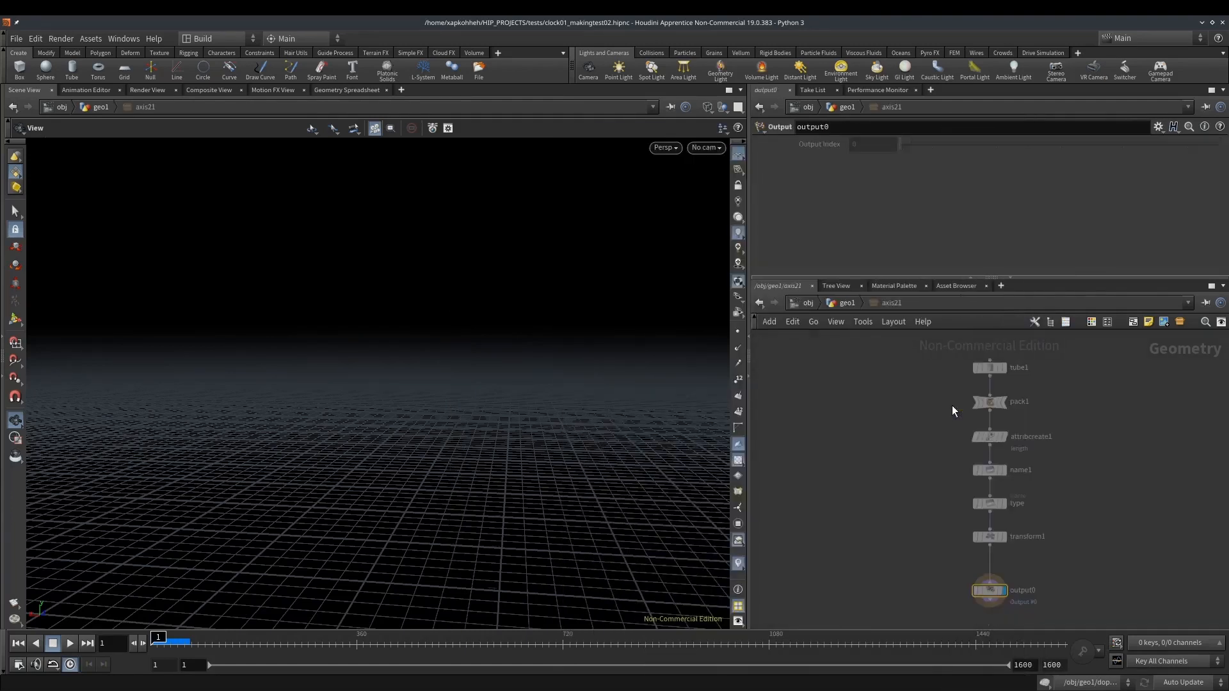
pyautogui.moveTo(938, 370); pyautogui.dragTo(1024, 384)
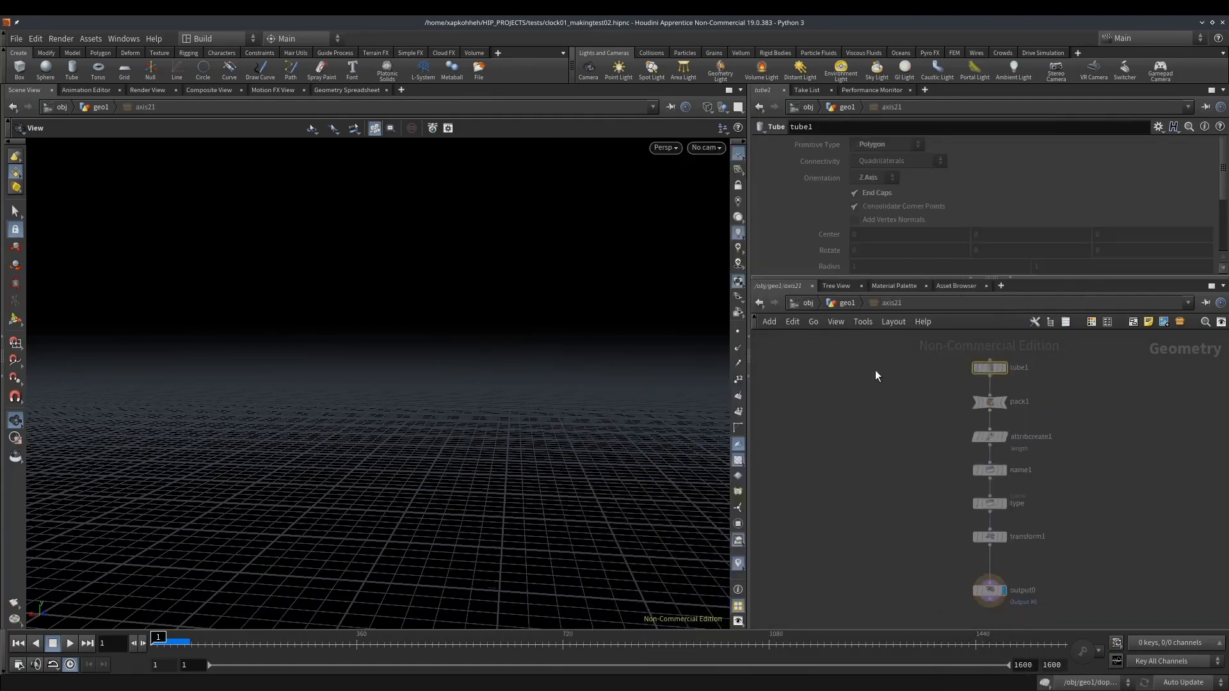
pyautogui.click(828, 304)
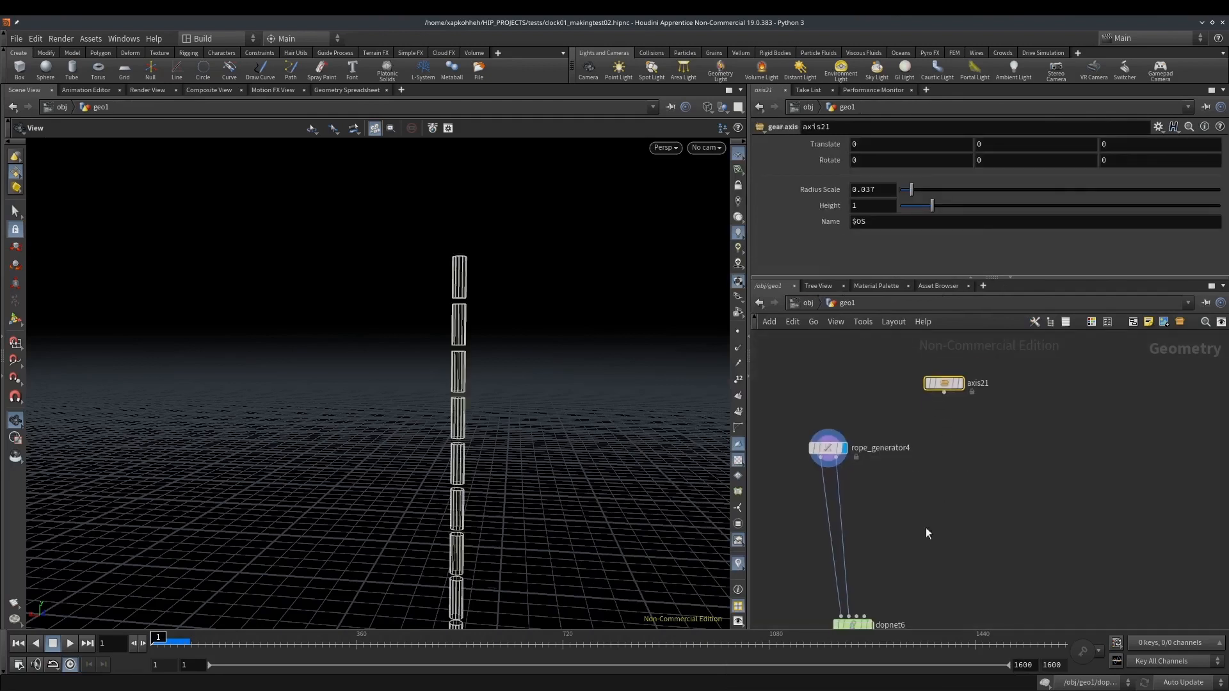
# Insert a Merge node between the rope generator's first output and the DOP network, and connect the gear axis to it
pyautogui.press('Tab')
pyautogui.write('mer')
pyautogui.press('Return')
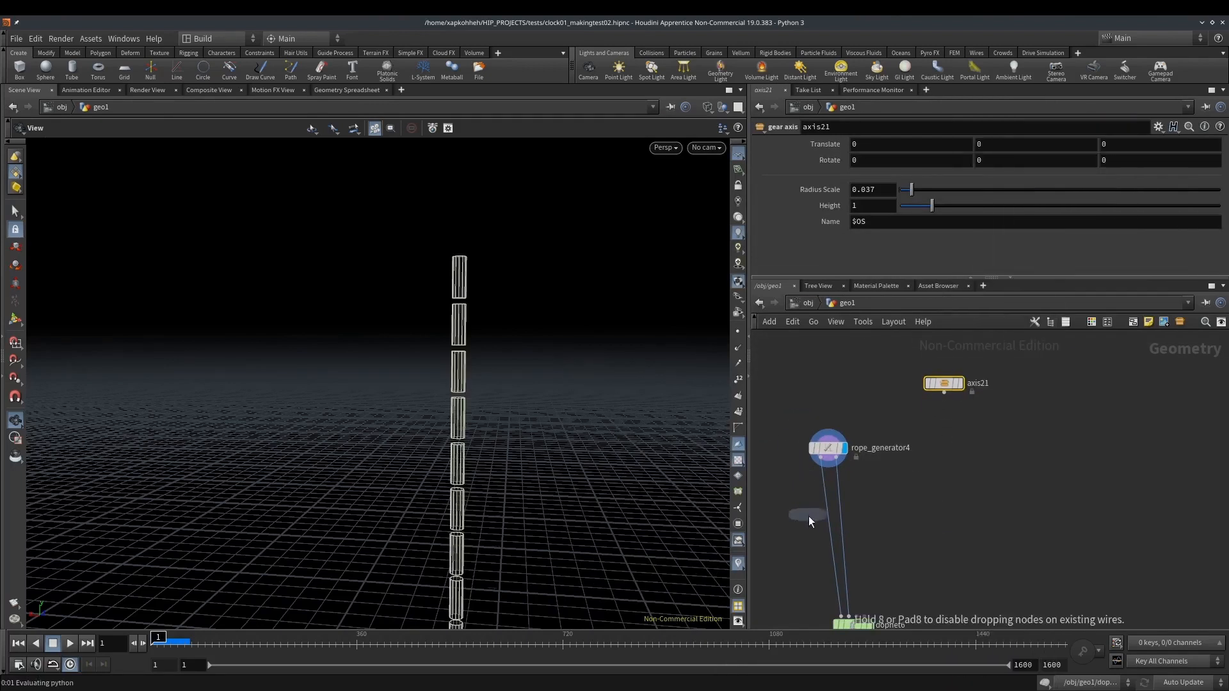
pyautogui.click(824, 528)
pyautogui.click(822, 526)
pyautogui.click(944, 391)
# Set the gear axis's Translate Y to 2
pyautogui.click(944, 384)
pyautogui.moveTo(1009, 146); pyautogui.dragTo(1009, 146, button='middle')
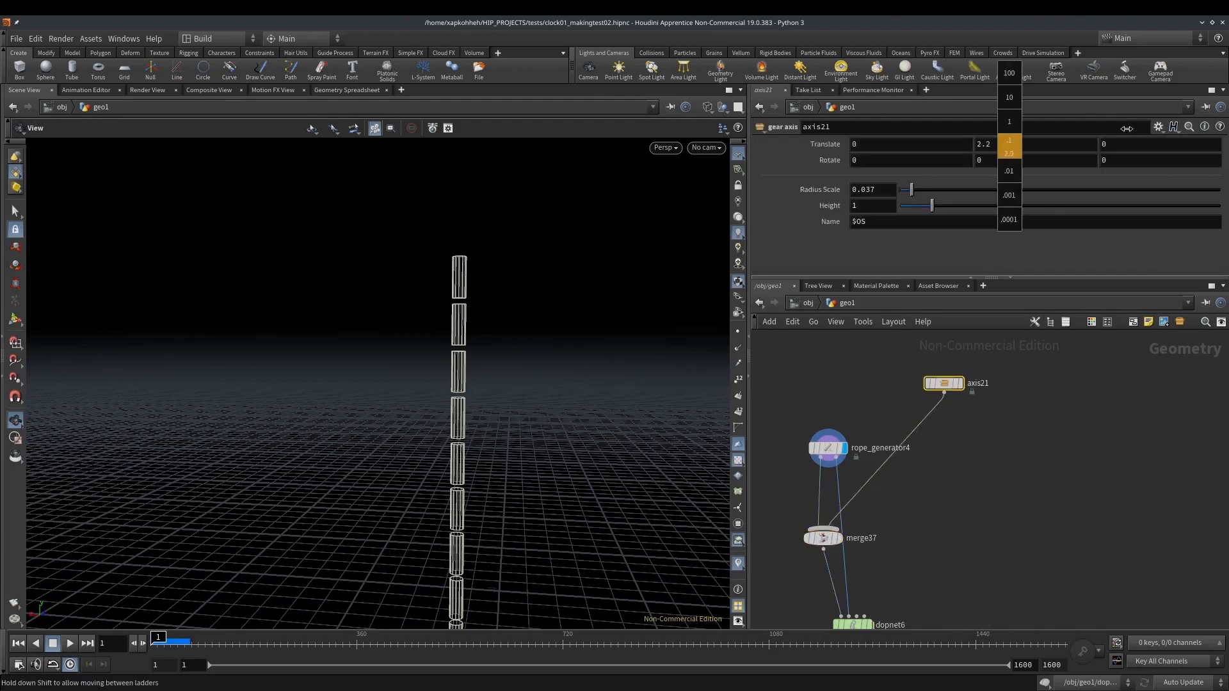
pyautogui.moveTo(1096, 134); pyautogui.dragTo(1104, 134, button='middle')
pyautogui.write('2')
pyautogui.press('Return')
# Display the DOP network's result and set the gear axis's Translate X to 0.1
pyautogui.moveTo(927, 505); pyautogui.dragTo(932, 402, button='middle')
pyautogui.click(874, 522)
pyautogui.moveTo(588, 363); pyautogui.dragTo(553, 390)
pyautogui.moveTo(893, 146)
pyautogui.mouseDown(button='middle')
pyautogui.moveTo(912, 150)
pyautogui.moveTo(902, 150)
pyautogui.mouseUp(button='middle')
pyautogui.moveTo(518, 255); pyautogui.dragTo(480, 245)
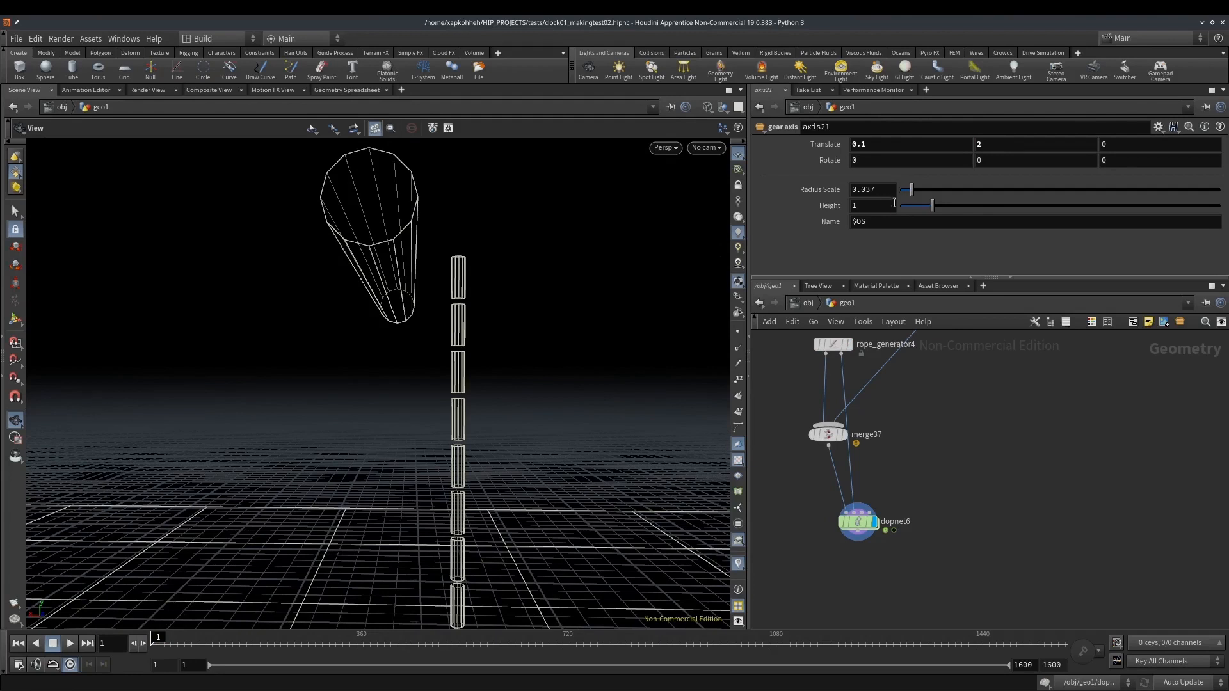
# Increase the gear axis's Radius Scale to 0.085
pyautogui.moveTo(911, 189); pyautogui.dragTo(917, 188)
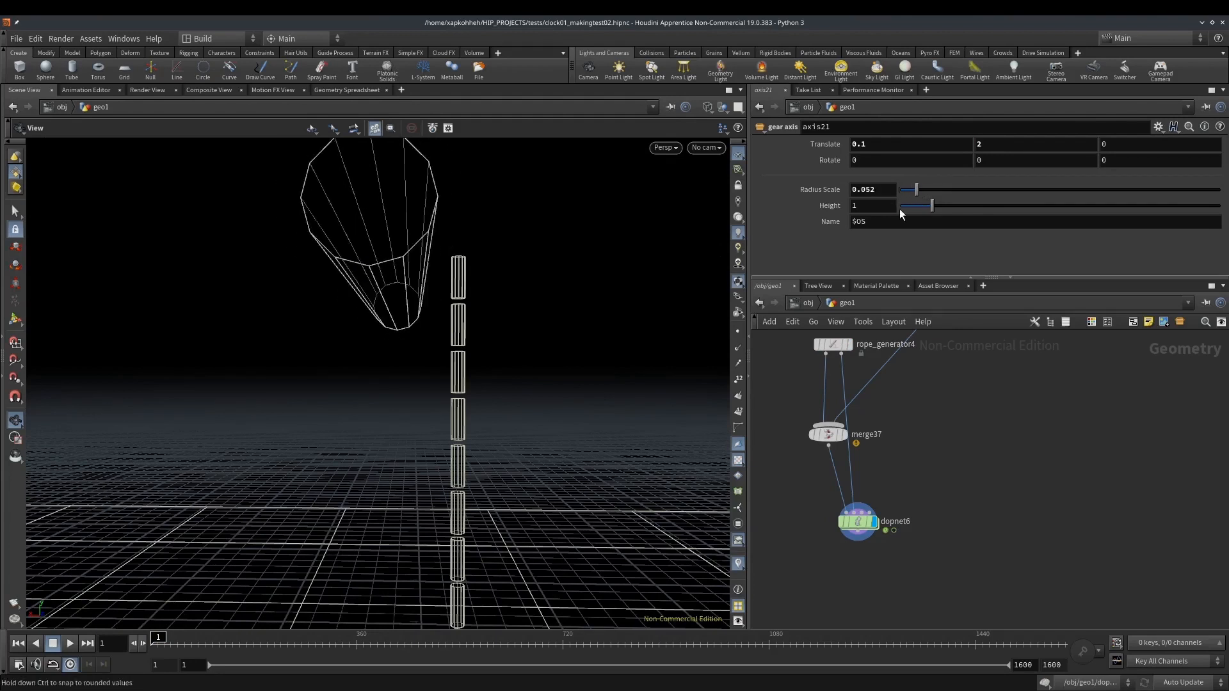
pyautogui.moveTo(876, 192); pyautogui.dragTo(900, 233, button='middle')
pyautogui.moveTo(499, 227)
pyautogui.mouseDown()
pyautogui.moveTo(482, 244)
pyautogui.moveTo(512, 243)
pyautogui.mouseUp()
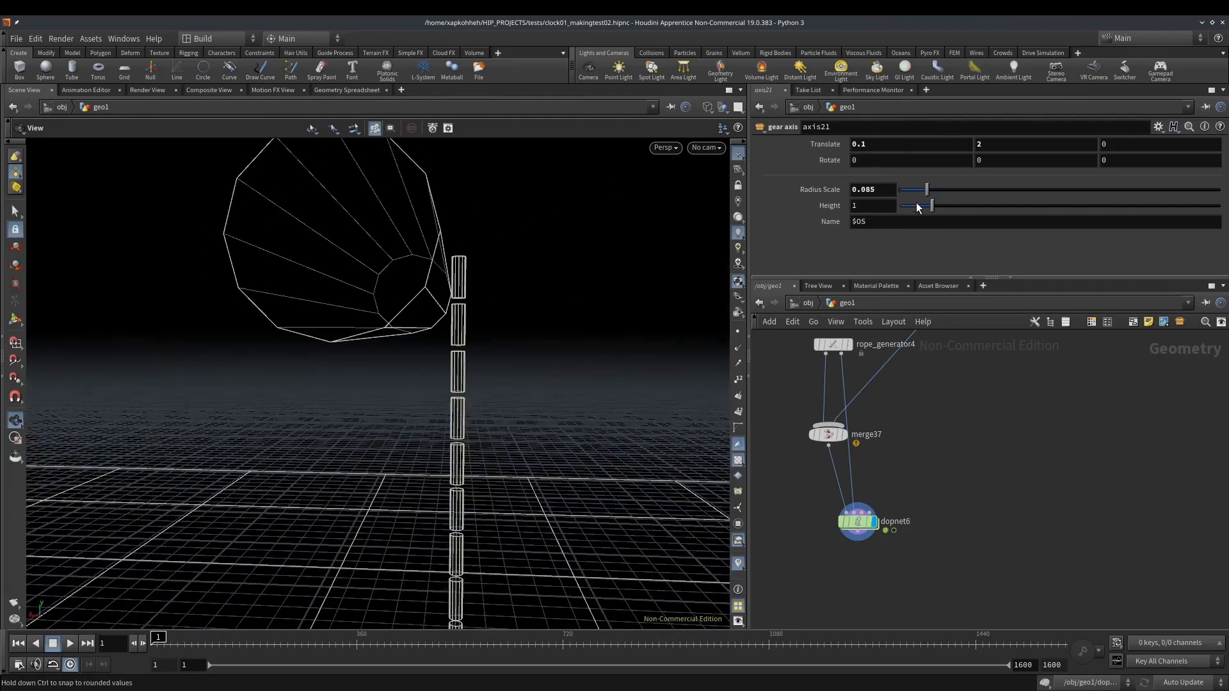
# Set the gear axis's Height to 0.49
pyautogui.click(914, 204)
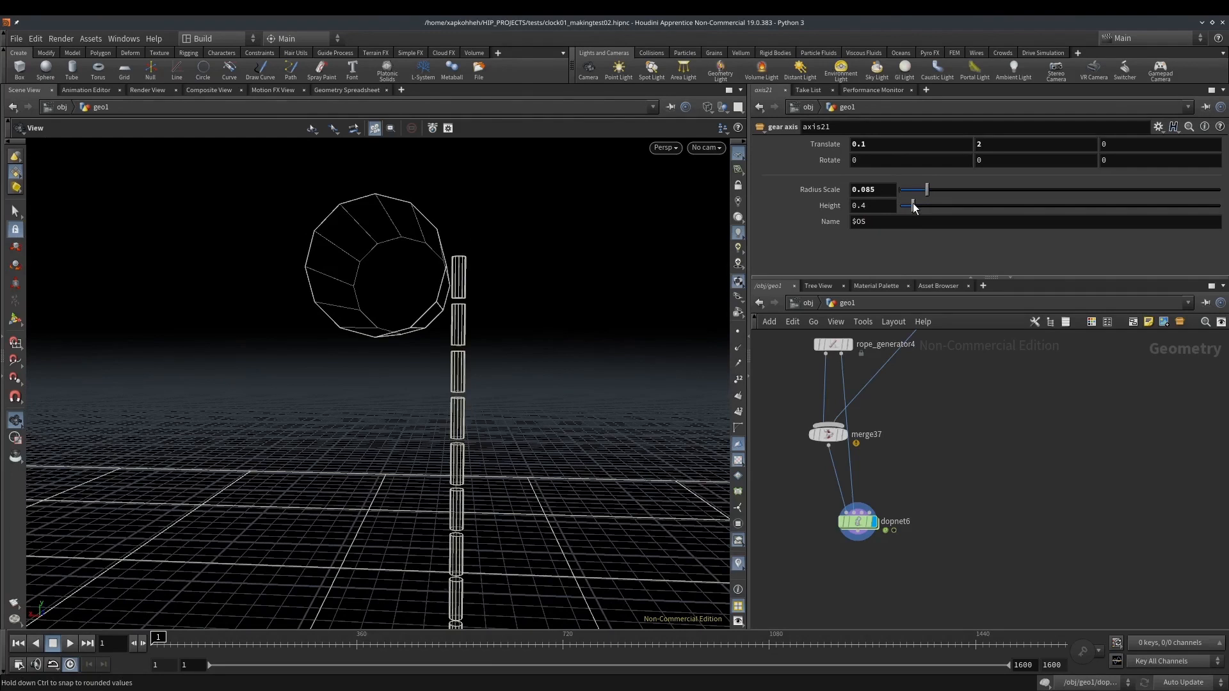
pyautogui.moveTo(912, 203); pyautogui.dragTo(914, 204)
pyautogui.moveTo(881, 212); pyautogui.dragTo(919, 239, button='middle')
pyautogui.moveTo(497, 255); pyautogui.dragTo(440, 323)
pyautogui.scroll(-3, 446, 296)
pyautogui.moveTo(957, 396); pyautogui.dragTo(959, 502, button='middle')
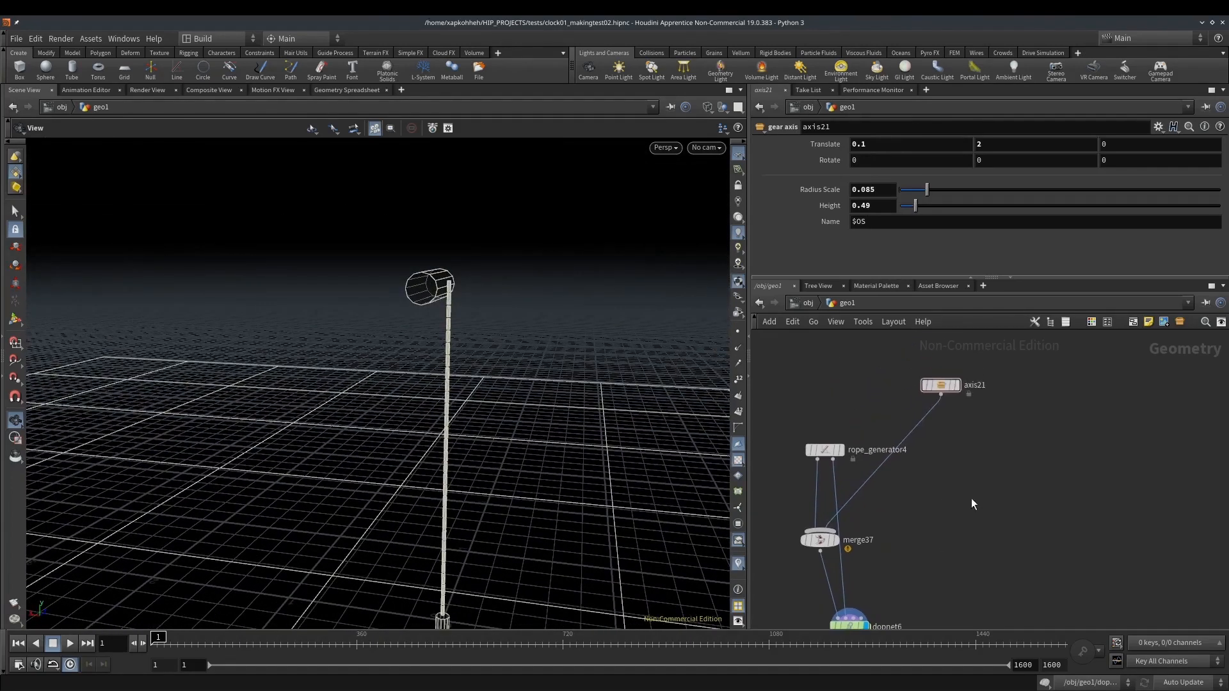
pyautogui.scroll(5, 434, 286)
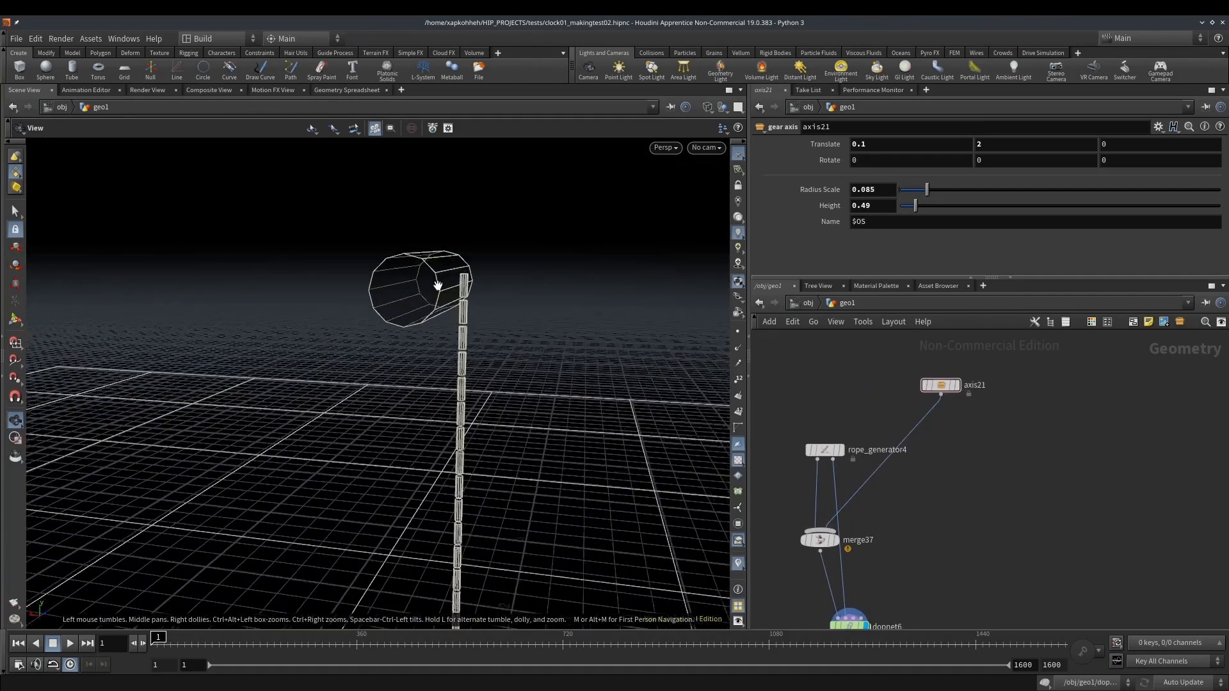
# Insert an auto connect parts node between the gear axis and the Merge node
pyautogui.moveTo(943, 385); pyautogui.dragTo(1006, 393)
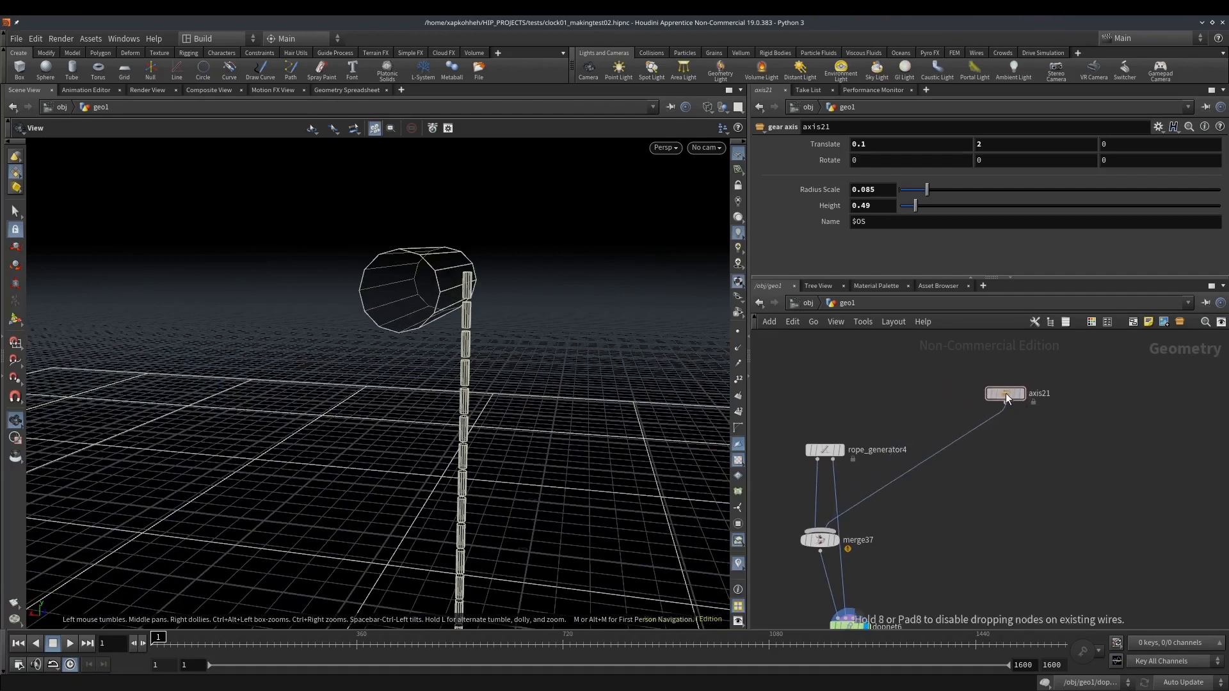
pyautogui.press('Tab')
pyautogui.write('a')
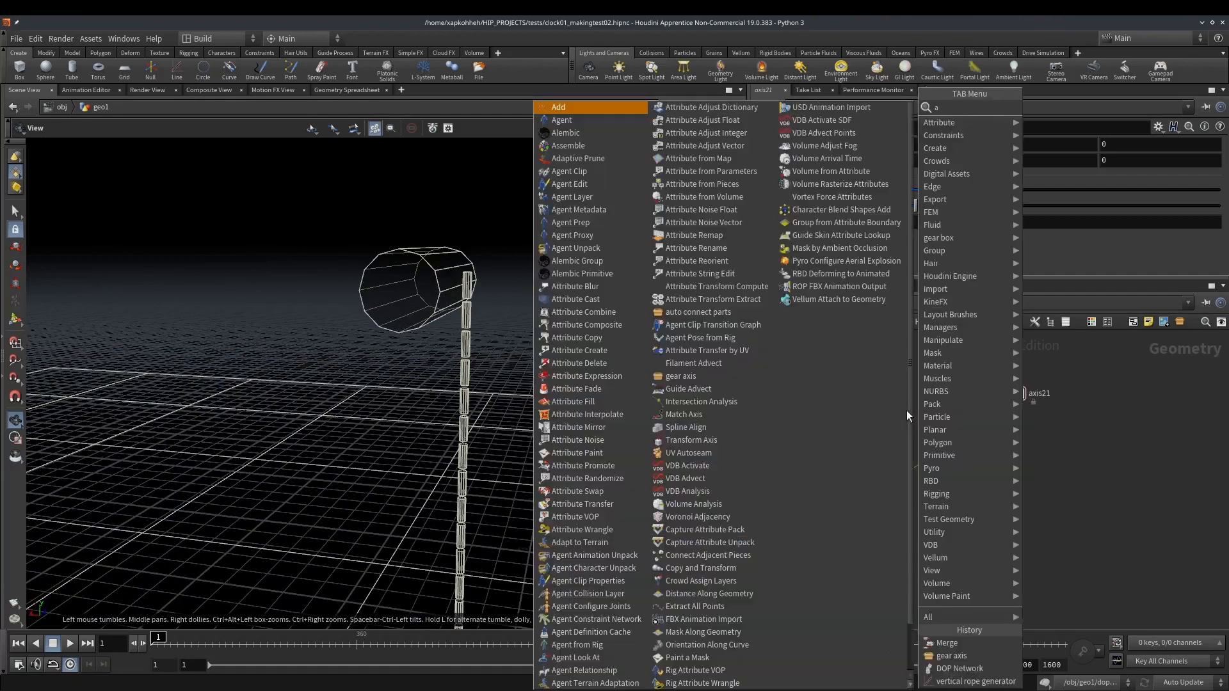
pyautogui.write('uto')
pyautogui.press('Return')
pyautogui.moveTo(907, 410); pyautogui.dragTo(1016, 478)
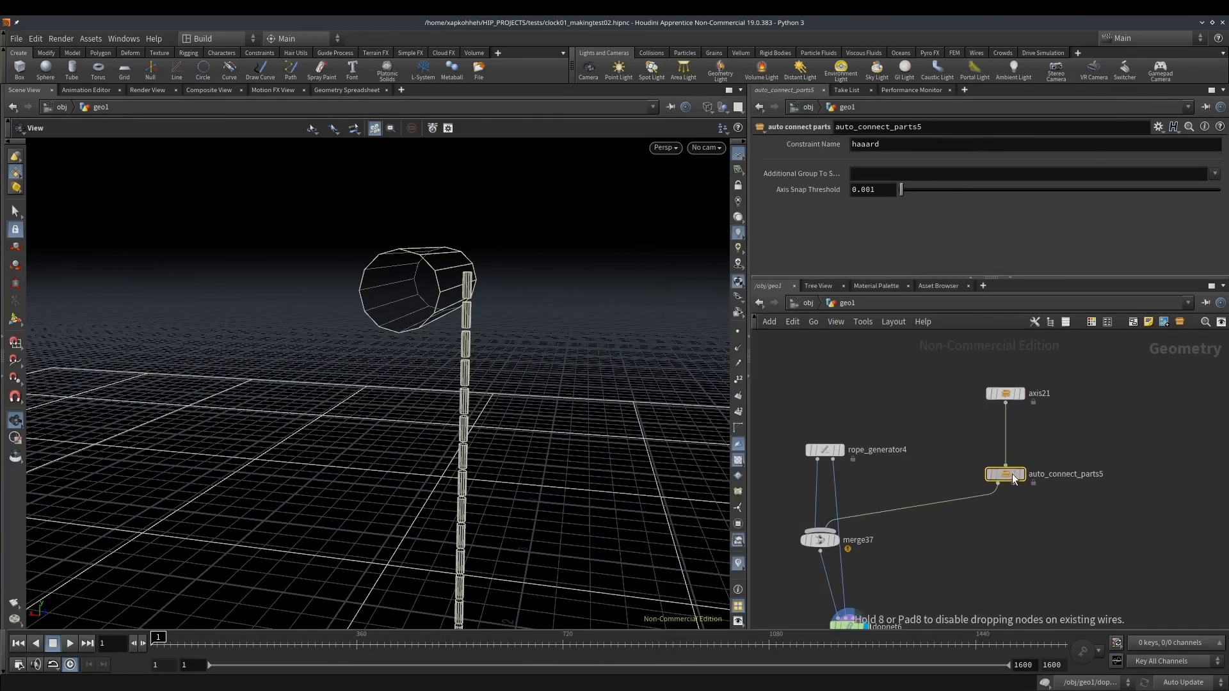
# Add a second Merge node combining the second outputs of the rope generator and auto connect parts, feeding the DOP network's second input
pyautogui.press('Tab')
pyautogui.write('mer')
pyautogui.press('Return')
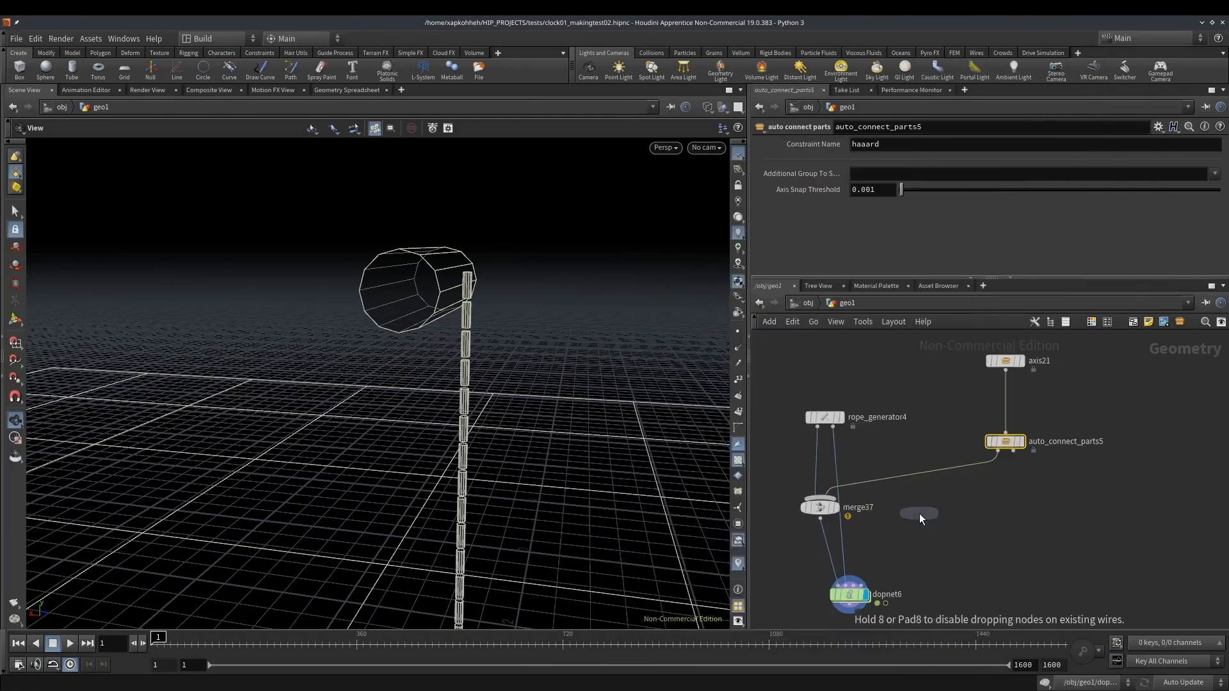
pyautogui.click(862, 539)
pyautogui.moveTo(861, 539); pyautogui.dragTo(1000, 449)
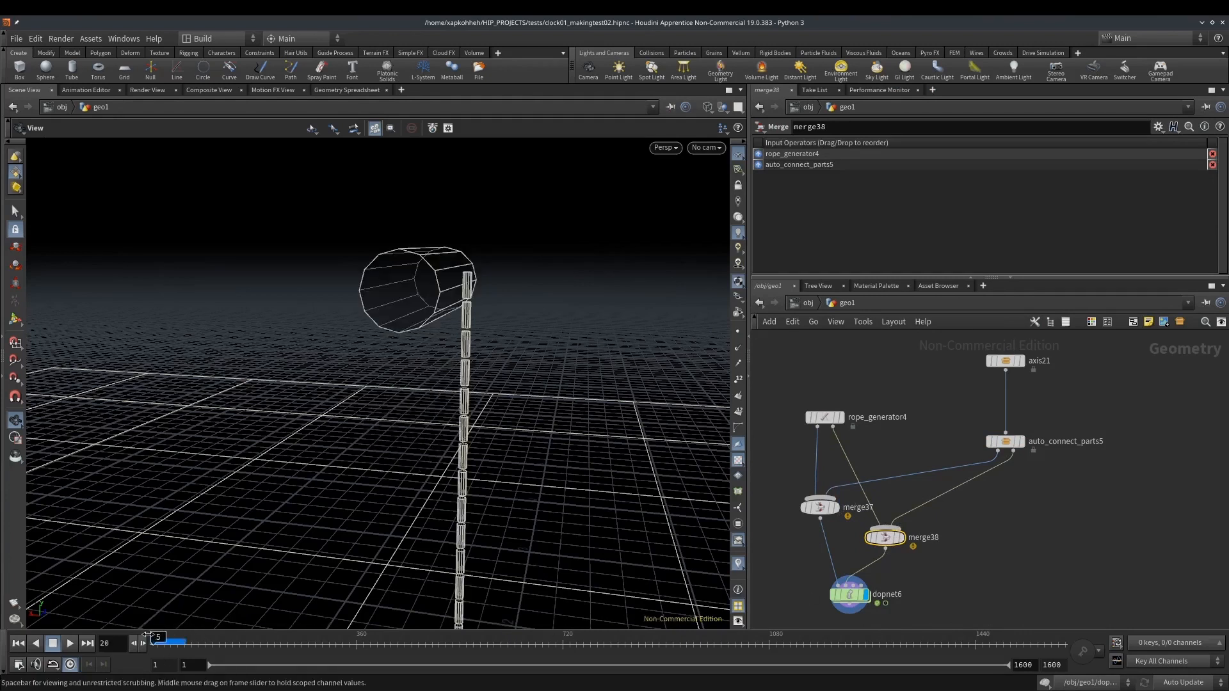
# Copy the Constraint Name haaard from the auto connect parts node
pyautogui.click(1005, 360)
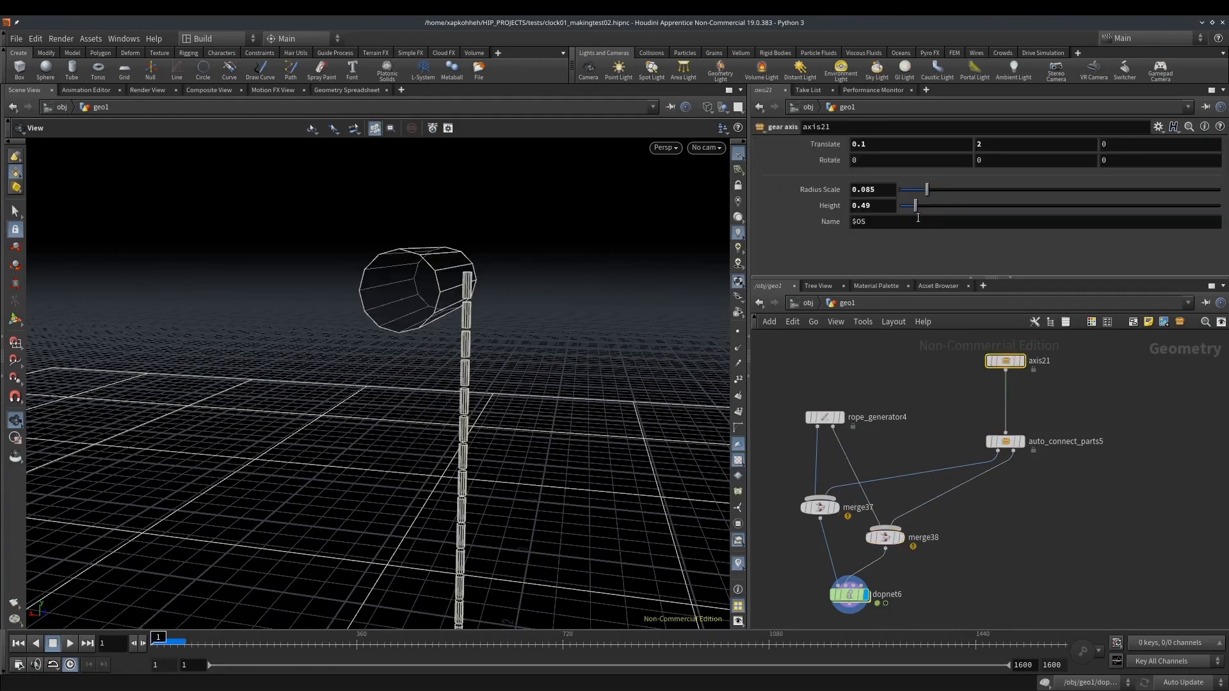
pyautogui.moveTo(965, 387); pyautogui.dragTo(935, 333, button='middle')
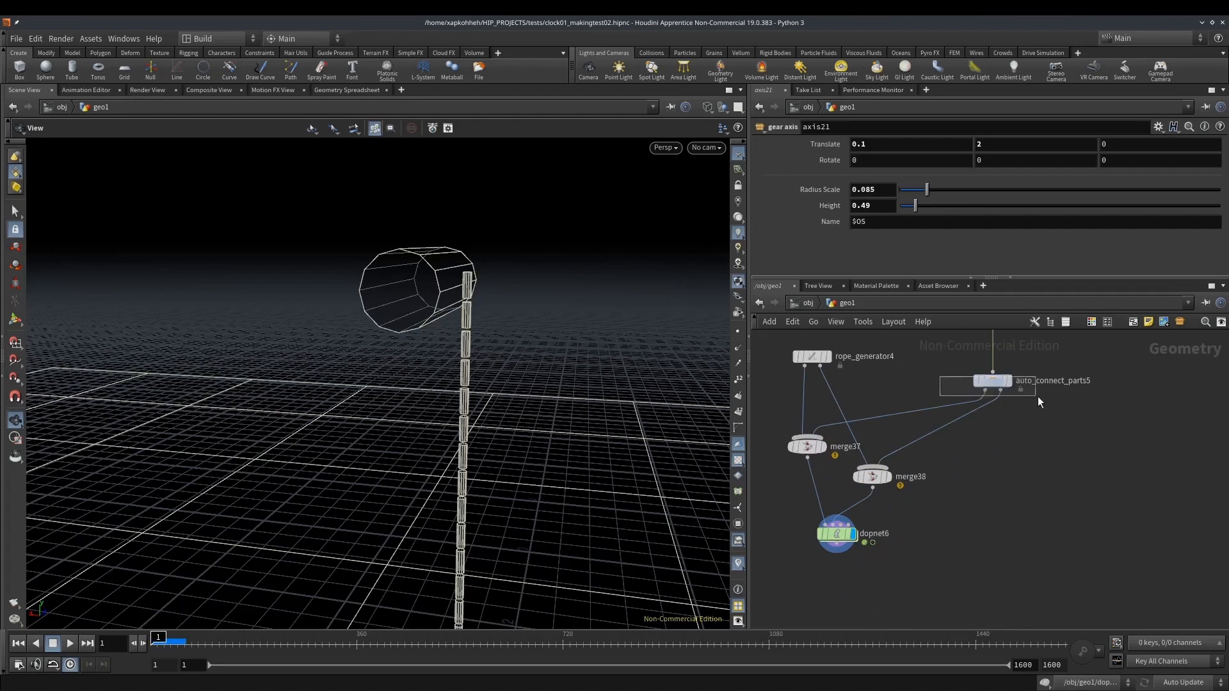
pyautogui.moveTo(1034, 396); pyautogui.dragTo(1035, 398)
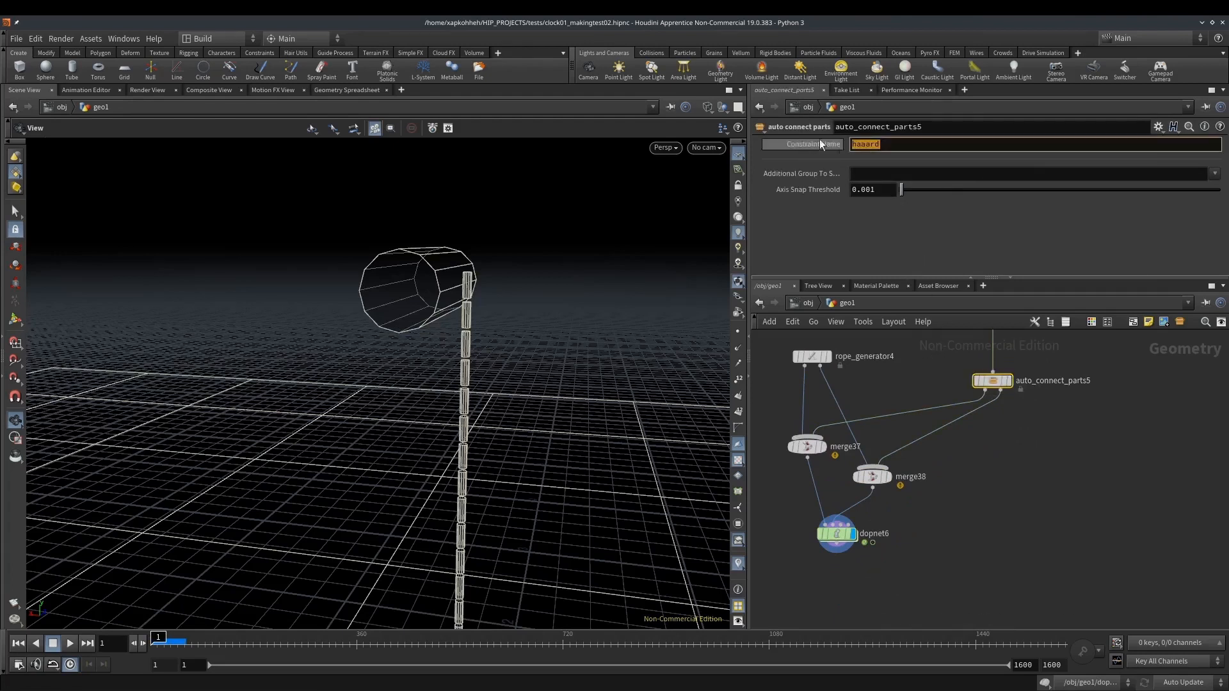
# Inside the DOP network, insert a Merge node between the cone twist relationship and the constraint network
pyautogui.doubleClick(839, 536)
pyautogui.moveTo(1078, 428); pyautogui.dragTo(1005, 599, button='middle')
pyautogui.press('Tab')
pyautogui.write('mer')
pyautogui.press('Return')
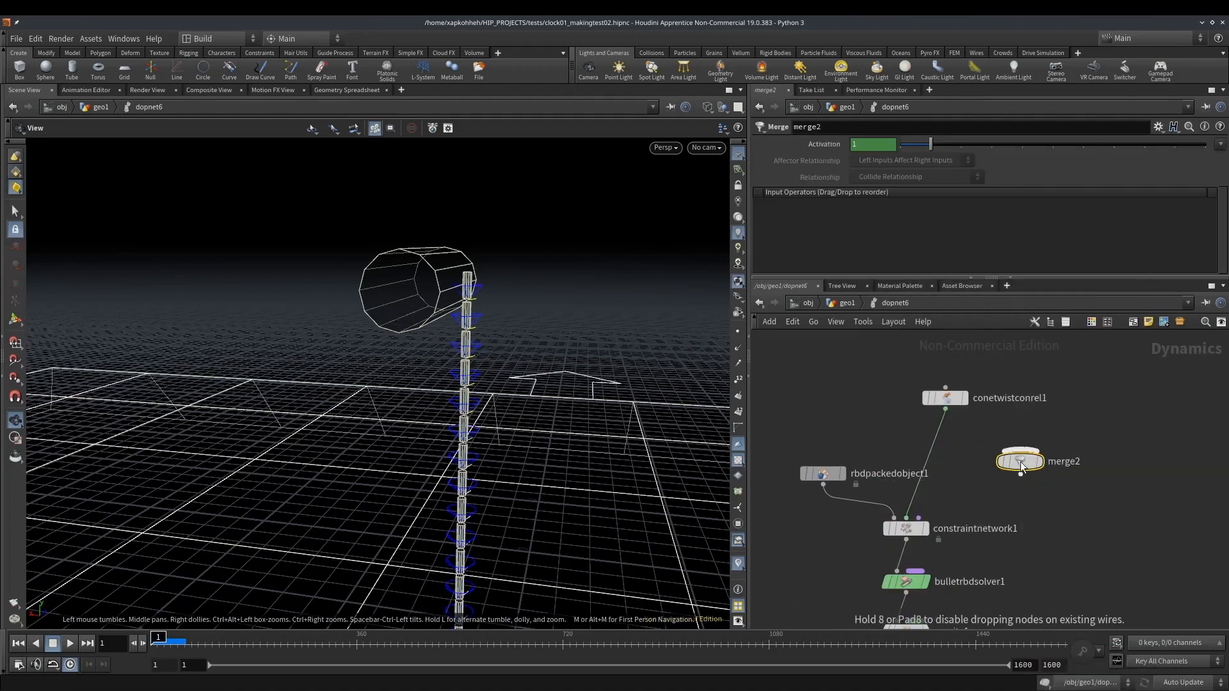
pyautogui.click(940, 447)
# Add a Hard Constraint Relationship node and connect it to the new Merge node
pyautogui.press('Tab')
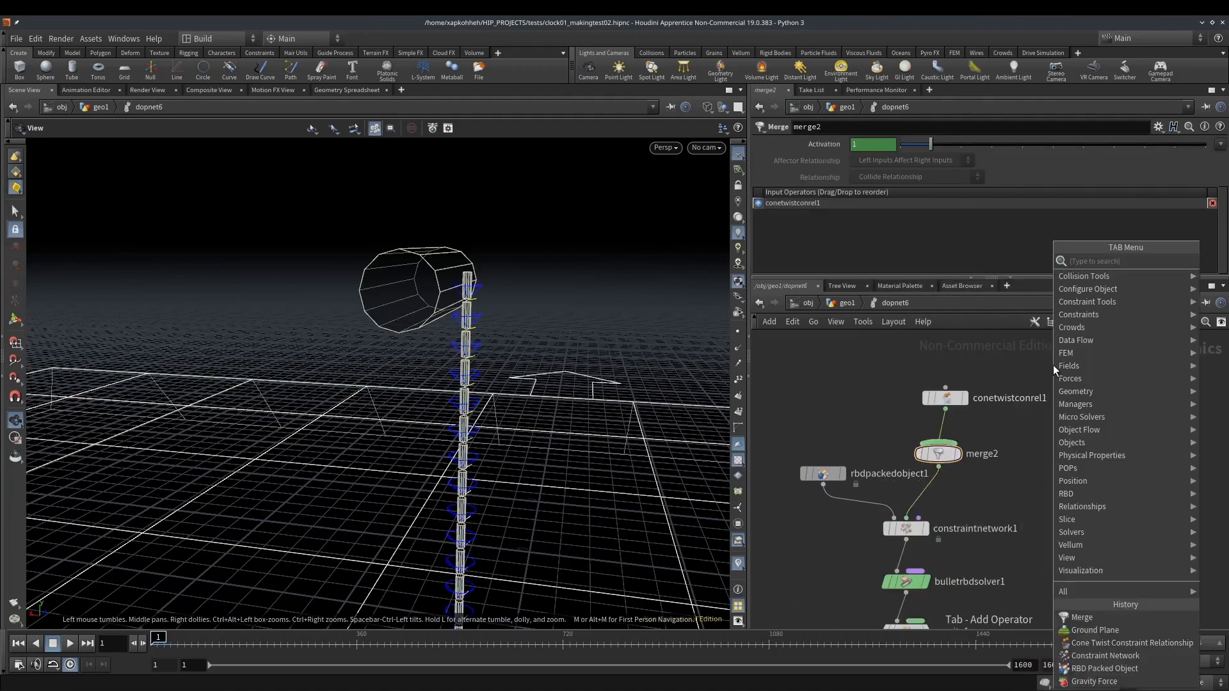
pyautogui.write('hard')
pyautogui.press('Return')
pyautogui.click(1055, 370)
pyautogui.moveTo(1053, 376); pyautogui.dragTo(941, 442)
# Set the hard constraint relationship's Data Name to haaard
pyautogui.scroll(-5, 867, 266)
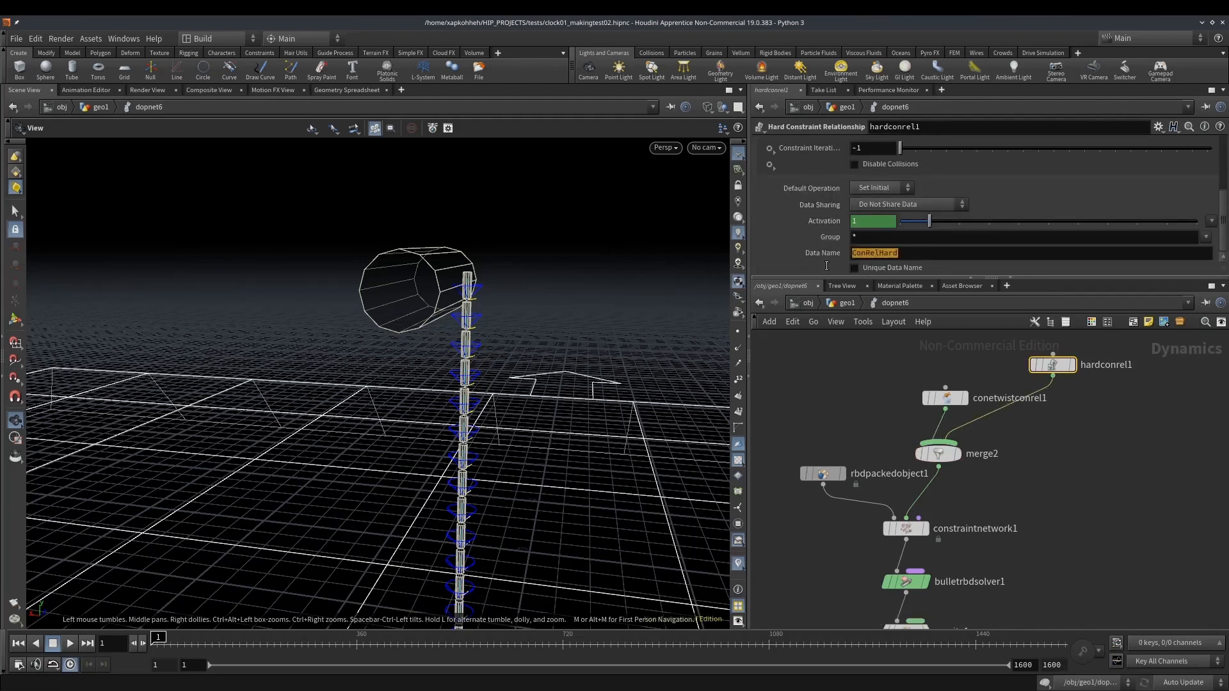
pyautogui.click(881, 163)
pyautogui.scroll(3, 929, 170)
pyautogui.click(922, 163)
pyautogui.scroll(1, 766, 195)
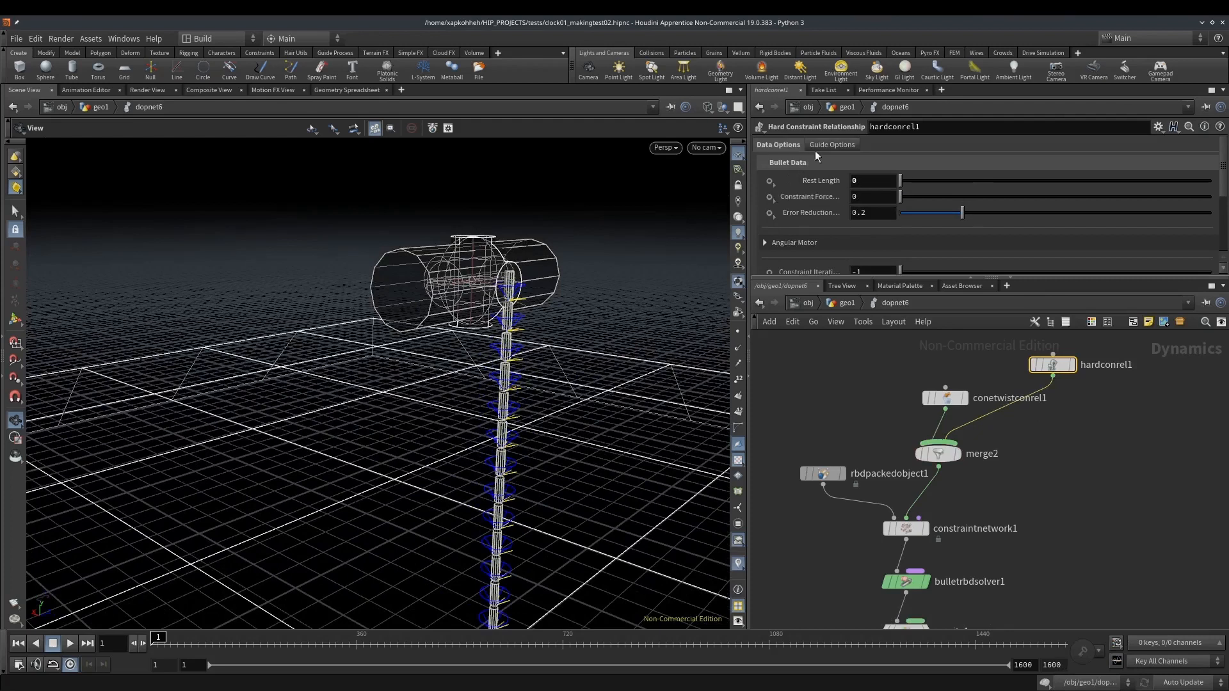
# Set the hard constraint's guide Radius to 0.06 and scrub the simulation
pyautogui.click(831, 145)
pyautogui.moveTo(862, 162); pyautogui.dragTo(848, 187, button='middle')
pyautogui.click(180, 638)
pyautogui.moveTo(182, 639); pyautogui.dragTo(149, 622)
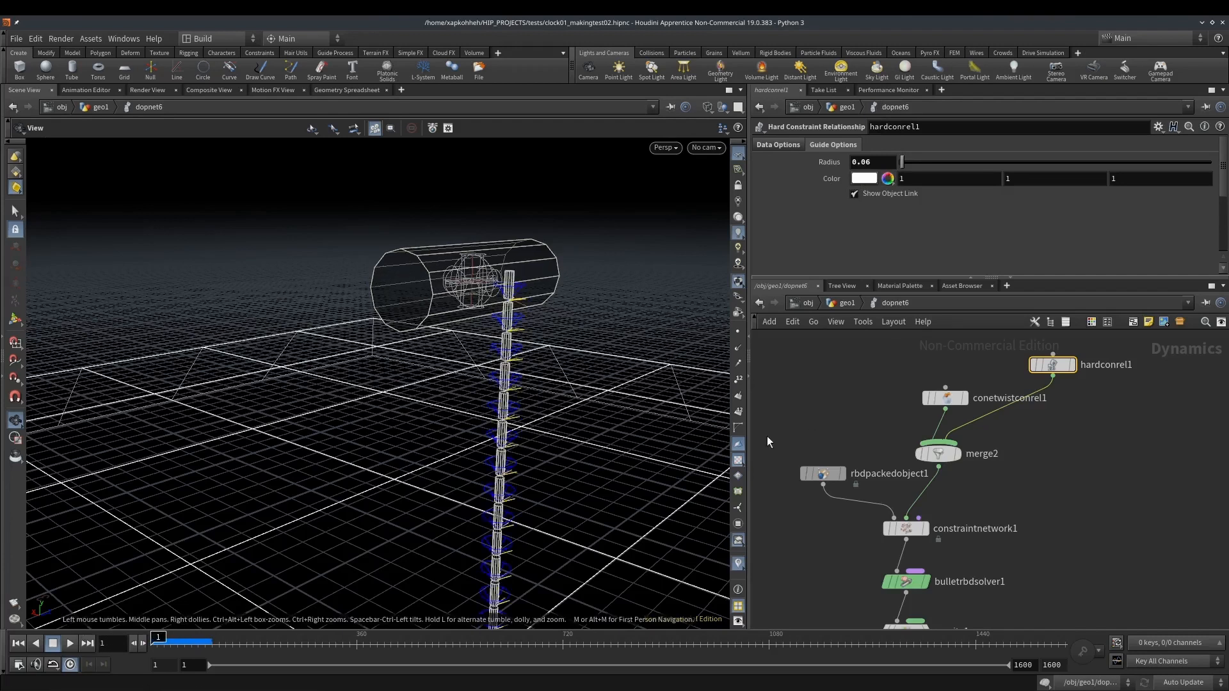
# Turn on Show Guide Geometry in the RBD packed object's Bullet data and inspect the collision shapes around the axis and rope
pyautogui.moveTo(823, 438); pyautogui.dragTo(881, 373, button='middle')
pyautogui.moveTo(814, 377); pyautogui.dragTo(868, 425)
pyautogui.scroll(-3, 798, 192)
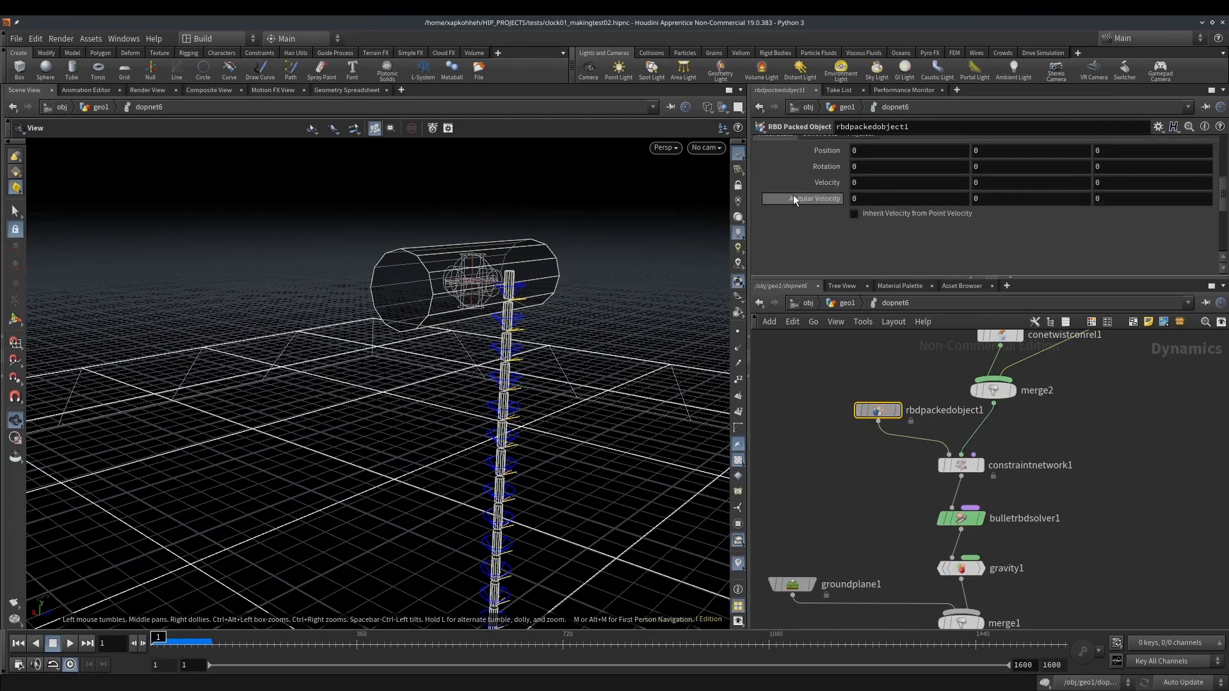
pyautogui.click(819, 249)
pyautogui.scroll(-3, 851, 205)
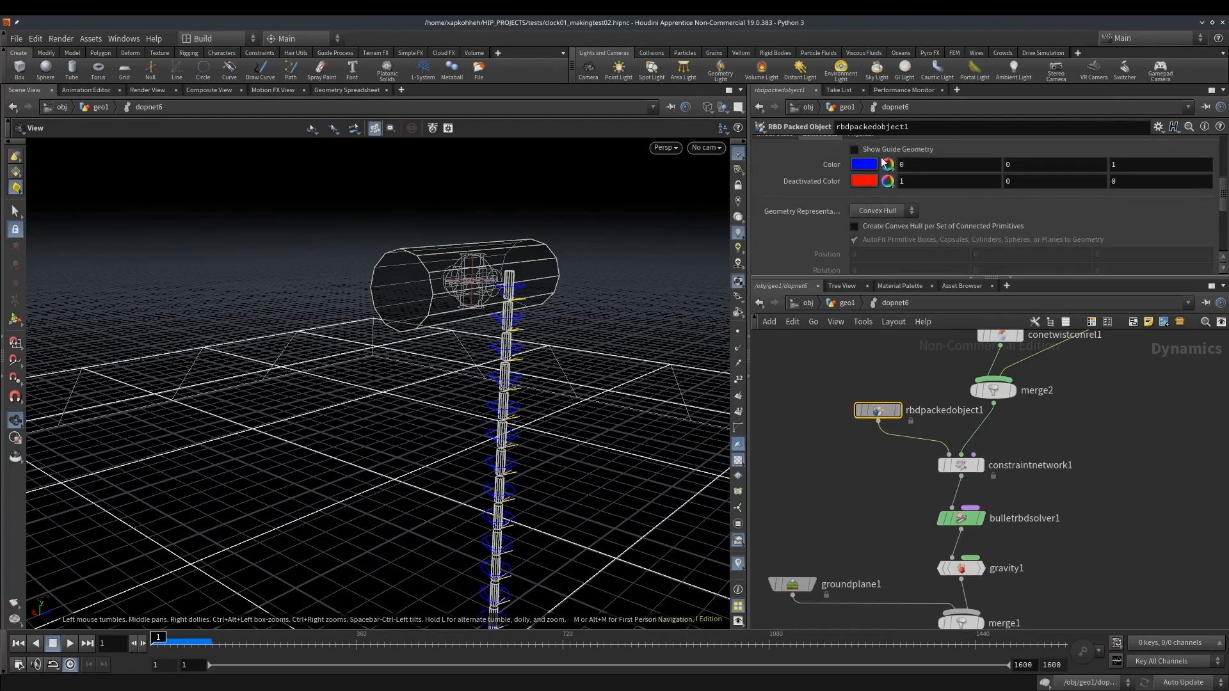
pyautogui.click(858, 151)
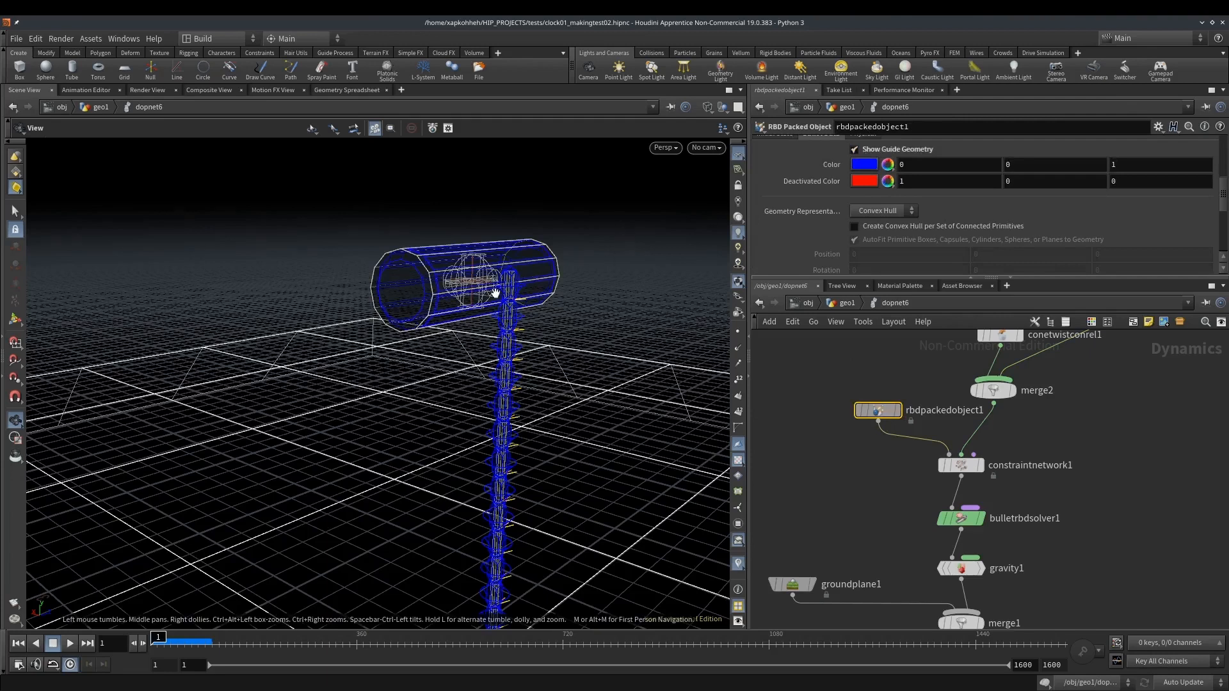
pyautogui.moveTo(495, 292); pyautogui.dragTo(507, 282)
pyautogui.moveTo(507, 282)
pyautogui.mouseDown(button='right')
pyautogui.moveTo(635, 265)
pyautogui.moveTo(582, 269)
pyautogui.mouseUp(button='right')
pyautogui.moveTo(582, 269); pyautogui.dragTo(498, 279)
# Enable Create Convex Hull per Set of Connected Primitives on the RBD packed object
pyautogui.scroll(-1, 890, 247)
pyautogui.scroll(-1, 823, 218)
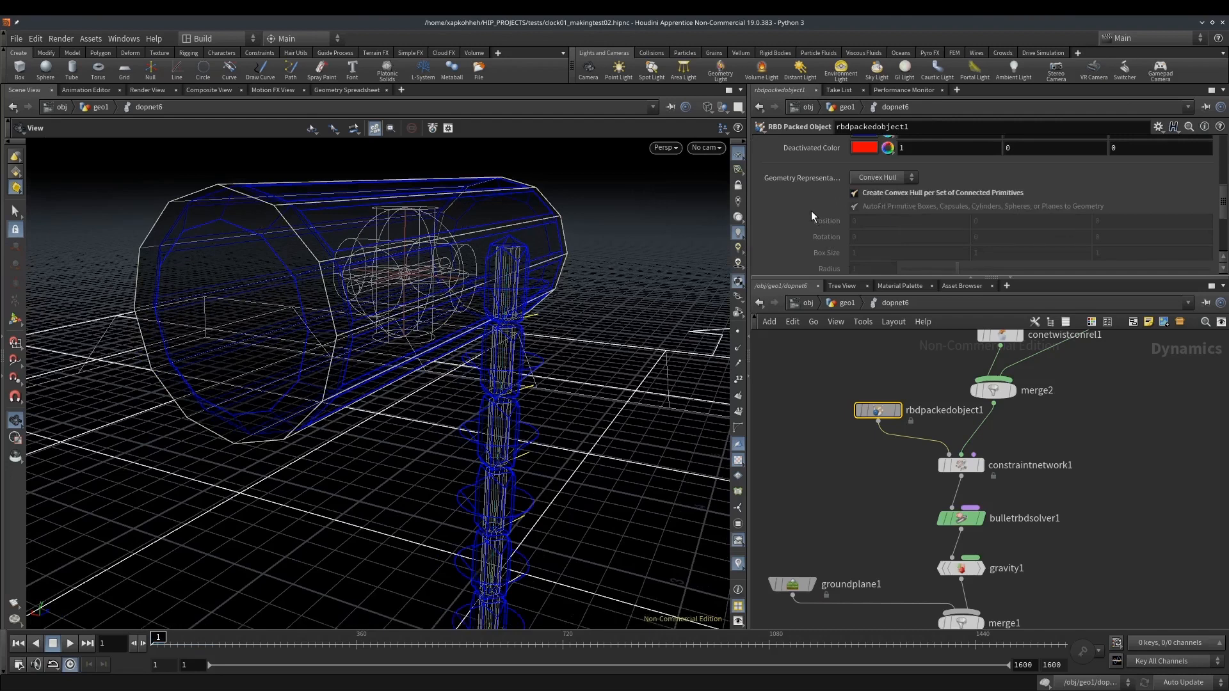
pyautogui.scroll(-6, 811, 210)
pyautogui.moveTo(315, 281); pyautogui.dragTo(511, 252)
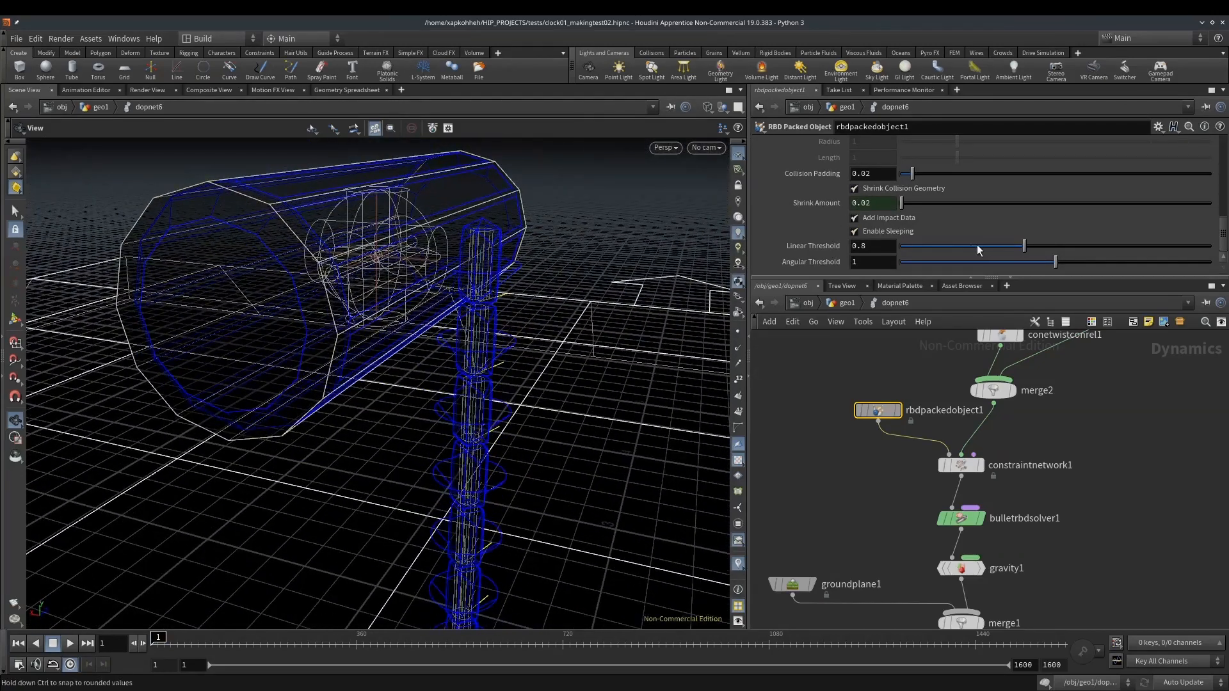
# Set the RBD packed object's Collision Padding to 0.002 and turn off its guide geometry
pyautogui.click(879, 177)
pyautogui.write('0')
pyautogui.press('Return')
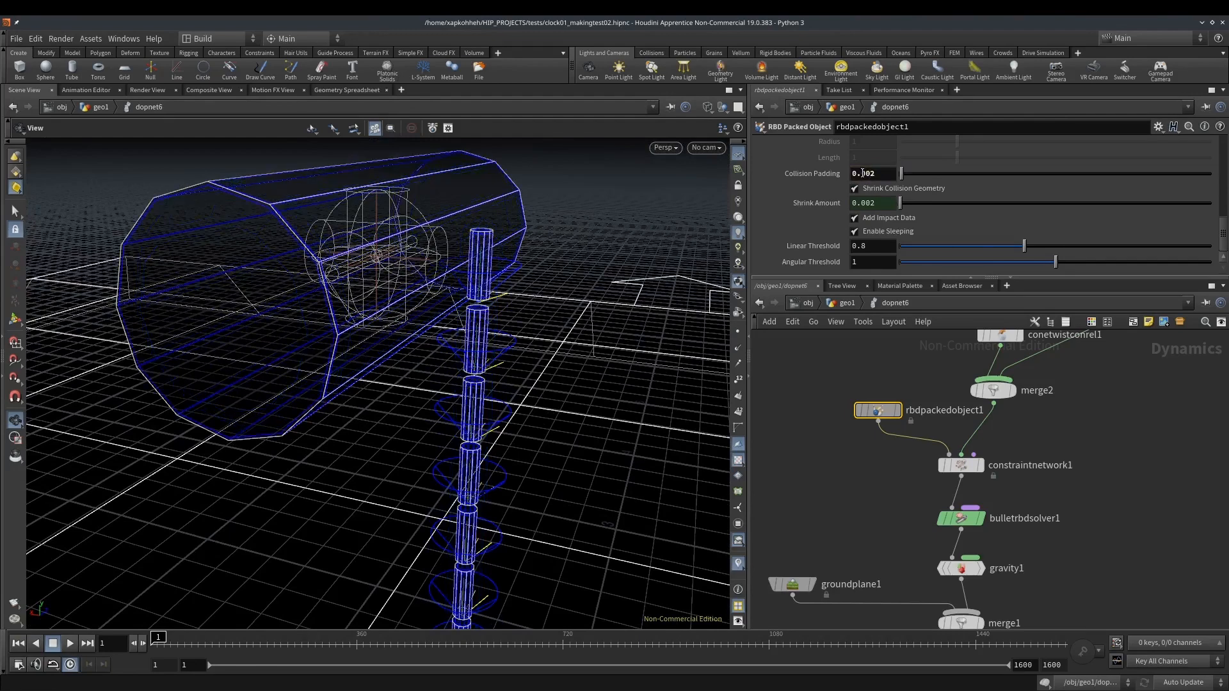
pyautogui.moveTo(481, 235); pyautogui.dragTo(503, 221)
pyautogui.scroll(5, 851, 192)
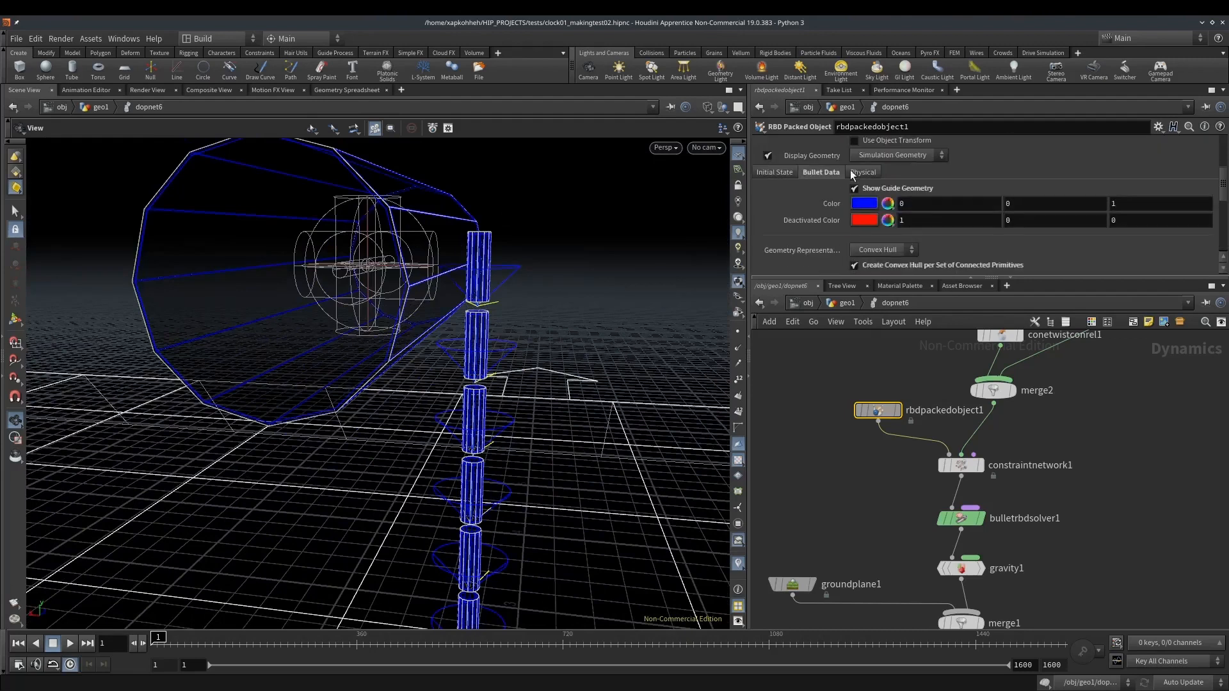
pyautogui.click(868, 192)
# Return to the geometry network and insert a Merge node between the gear axis and the auto connect parts node
pyautogui.click(847, 302)
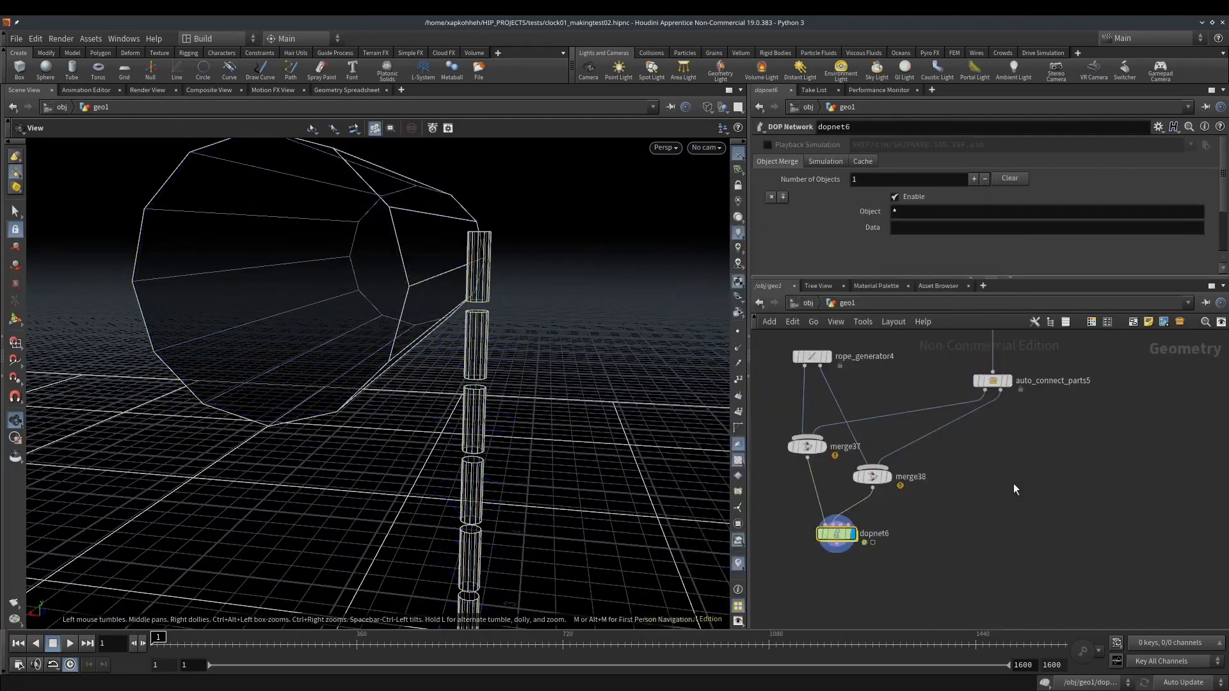
pyautogui.press('Tab')
pyautogui.write('merg')
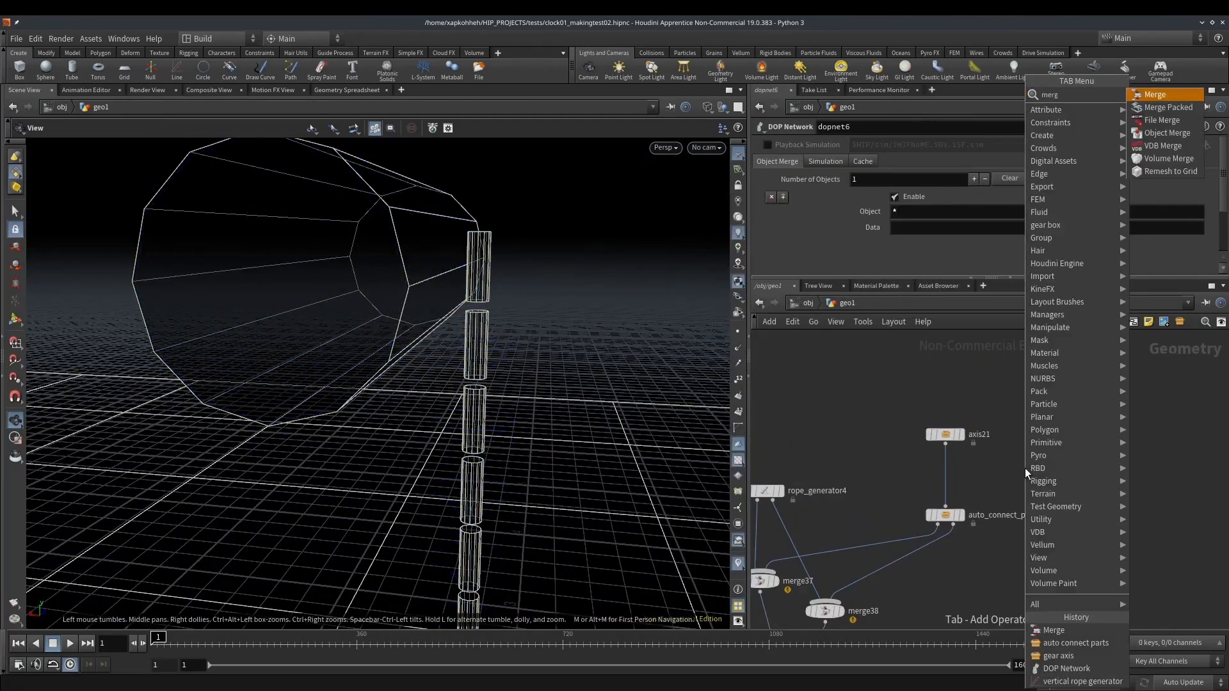
pyautogui.press('Return')
pyautogui.click(951, 472)
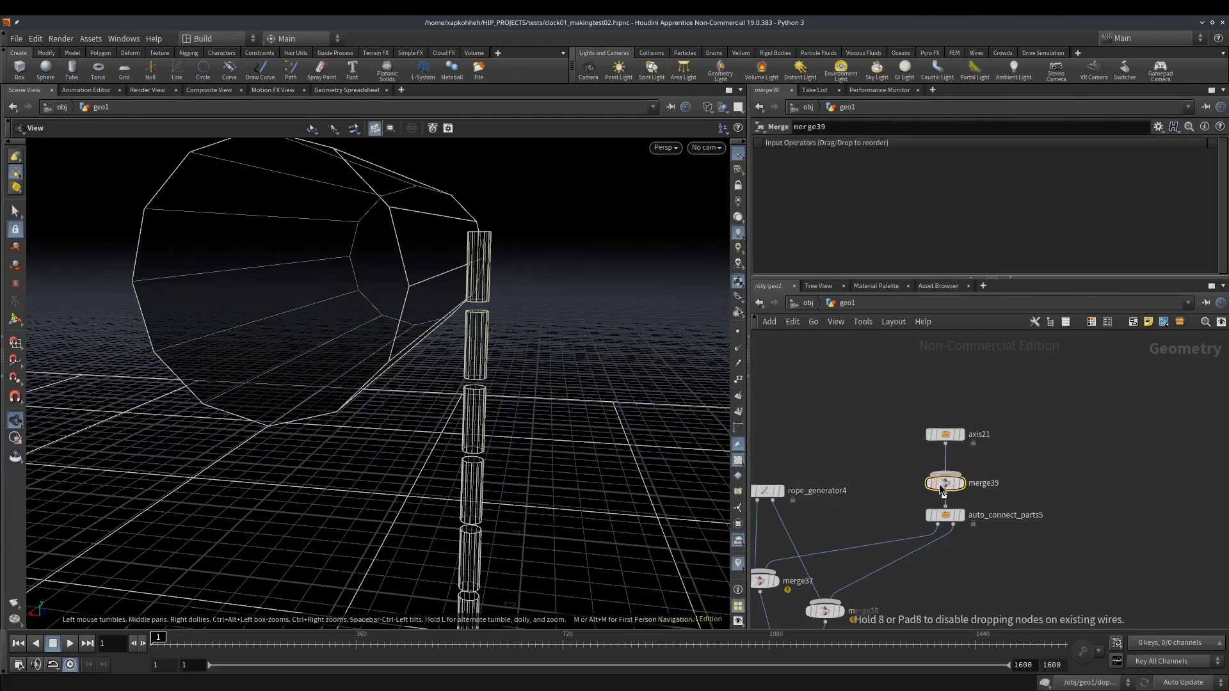
# Add a gear node and connect it to the Merge node below the gear axis
pyautogui.press('Tab')
pyautogui.write('g')
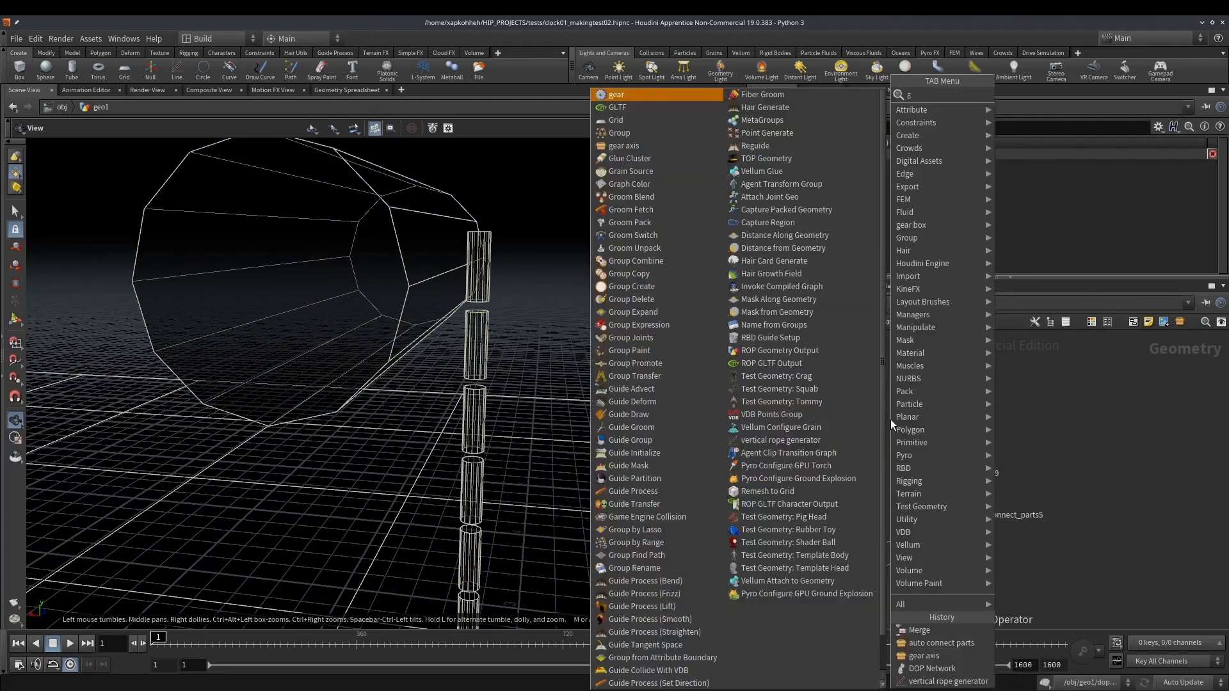
pyautogui.press('Return')
pyautogui.click(890, 420)
pyautogui.moveTo(890, 429); pyautogui.dragTo(946, 464)
# Set the gear's Translate to 0.1, 2, -0.24 so it sits on the axis
pyautogui.moveTo(452, 339); pyautogui.dragTo(452, 326)
pyautogui.moveTo(453, 326); pyautogui.dragTo(380, 358, button='right')
pyautogui.moveTo(989, 145); pyautogui.dragTo(1018, 142, button='middle')
pyautogui.moveTo(917, 145); pyautogui.dragTo(937, 145, button='middle')
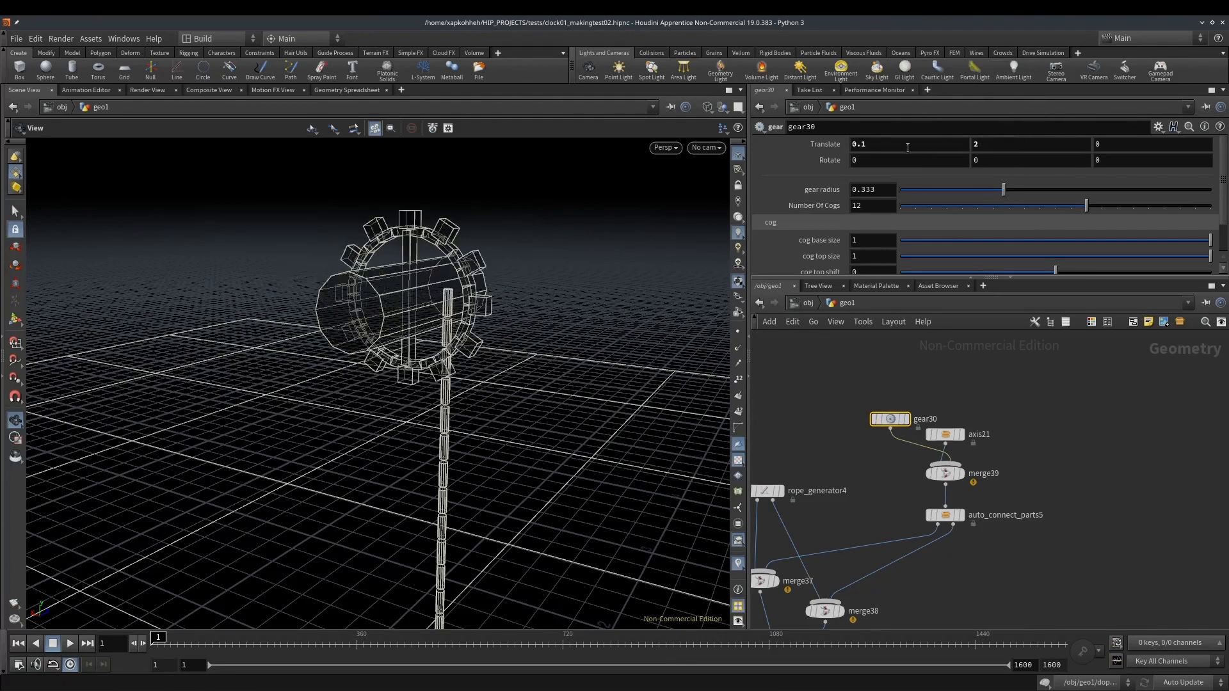
pyautogui.doubleClick(892, 416)
pyautogui.click(845, 303)
pyautogui.moveTo(1120, 141); pyautogui.dragTo(1106, 168, button='middle')
pyautogui.moveTo(585, 291)
pyautogui.mouseDown()
pyautogui.moveTo(559, 291)
pyautogui.moveTo(606, 297)
pyautogui.moveTo(582, 288)
pyautogui.mouseUp()
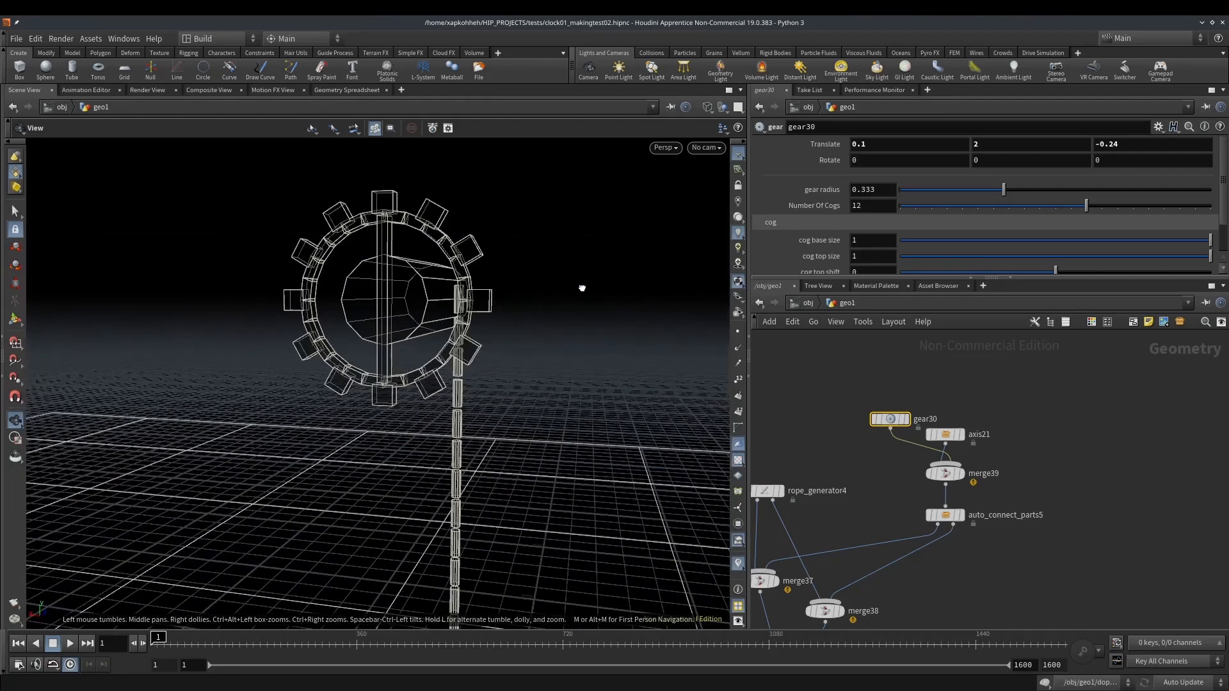
# Select the auto connect parts node and scrub the simulation to check how the gear, axis and rope behave
pyautogui.moveTo(1008, 548); pyautogui.dragTo(1023, 493, button='middle')
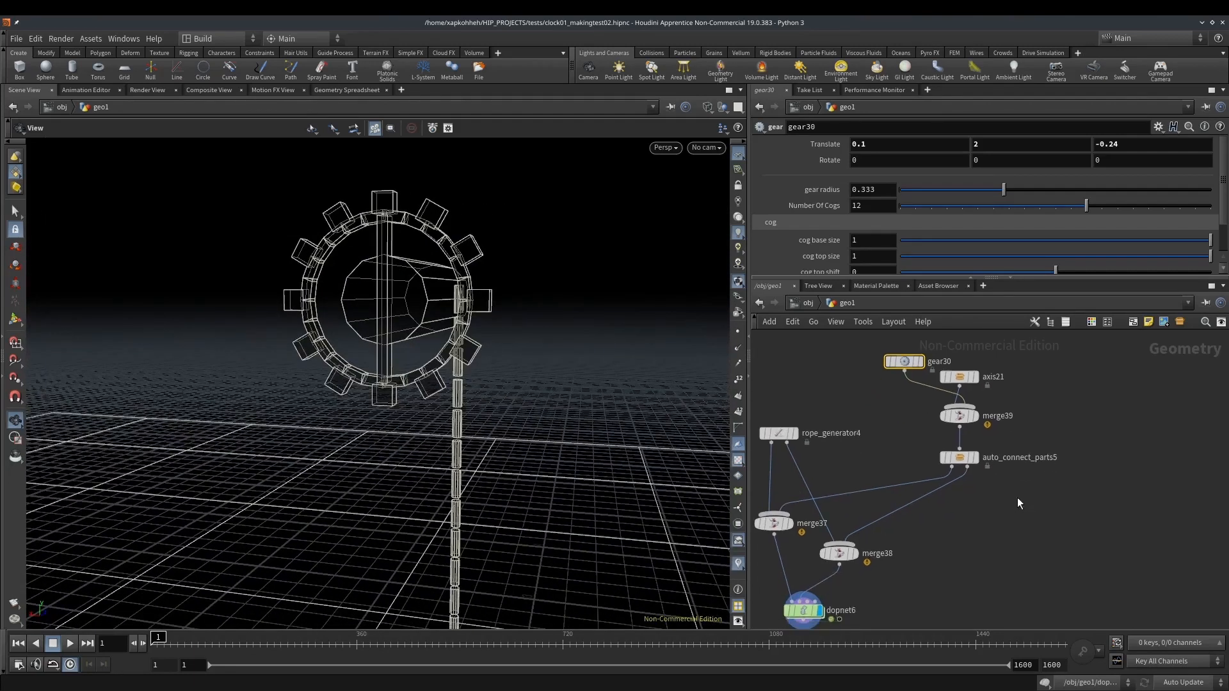
pyautogui.click(962, 459)
pyautogui.moveTo(158, 637)
pyautogui.mouseDown()
pyautogui.moveTo(222, 638)
pyautogui.moveTo(158, 637)
pyautogui.mouseUp()
pyautogui.moveTo(425, 335); pyautogui.dragTo(185, 579)
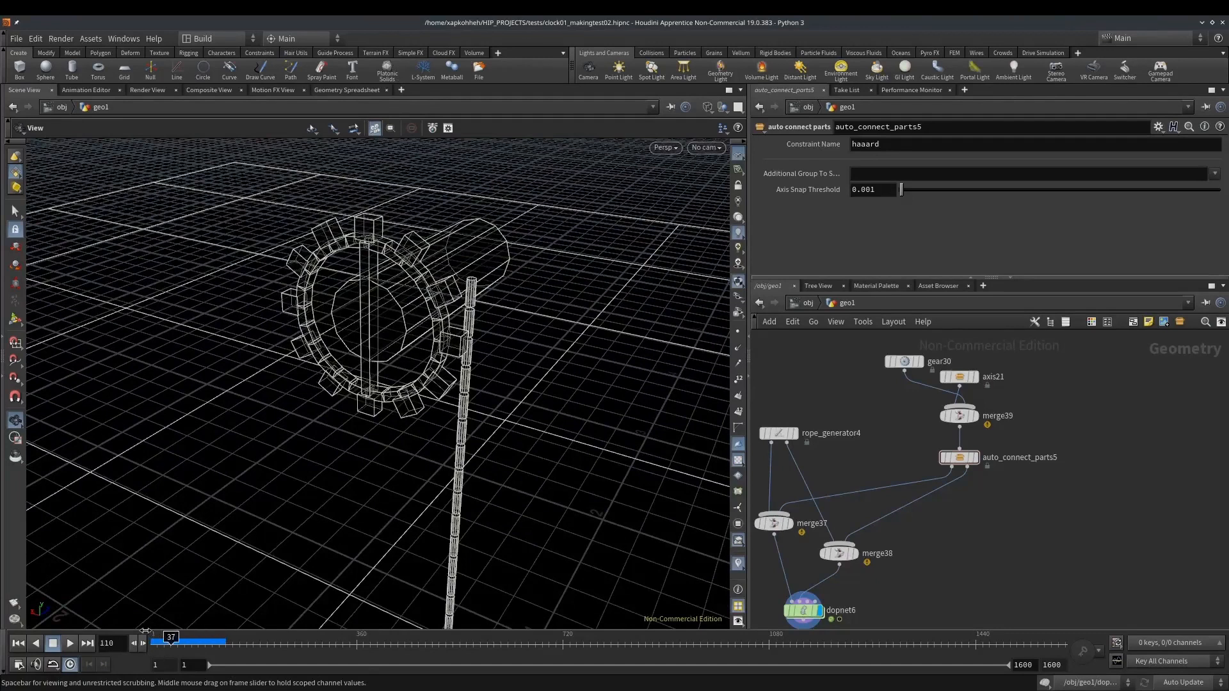
# Select the gear node and set its Z rotation to -7
pyautogui.moveTo(885, 420); pyautogui.dragTo(855, 456, button='middle')
pyautogui.click(874, 398)
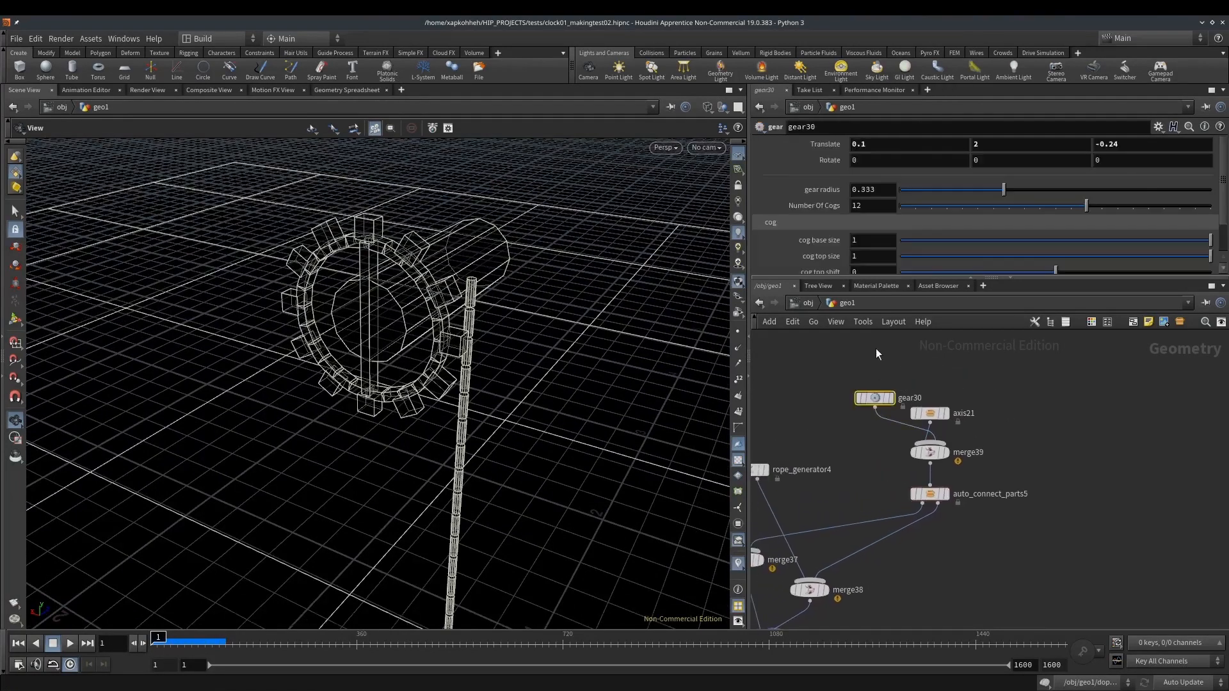
pyautogui.scroll(-2, 801, 203)
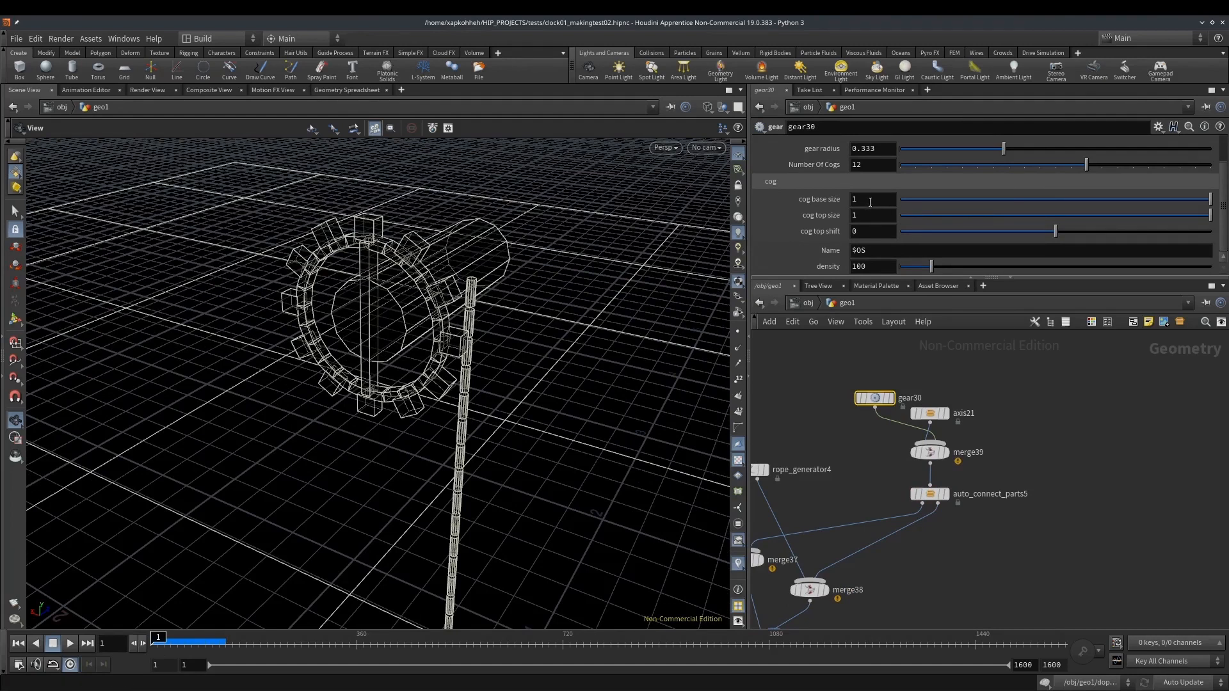
pyautogui.scroll(2, 944, 174)
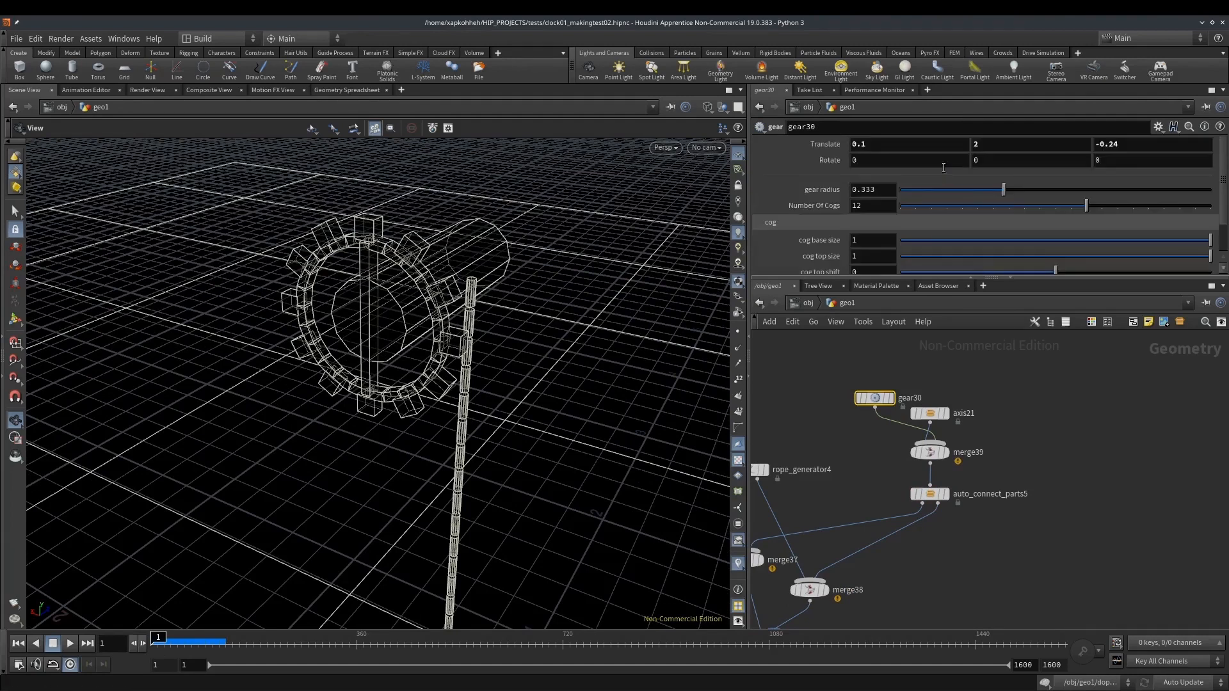
pyautogui.moveTo(1123, 153)
pyautogui.mouseDown(button='middle')
pyautogui.moveTo(1134, 137)
pyautogui.moveTo(1085, 128)
pyautogui.moveTo(1126, 161)
pyautogui.mouseUp(button='middle')
pyautogui.scroll(-4, 502, 266)
pyautogui.moveTo(502, 266); pyautogui.dragTo(430, 258)
pyautogui.scroll(5, 431, 258)
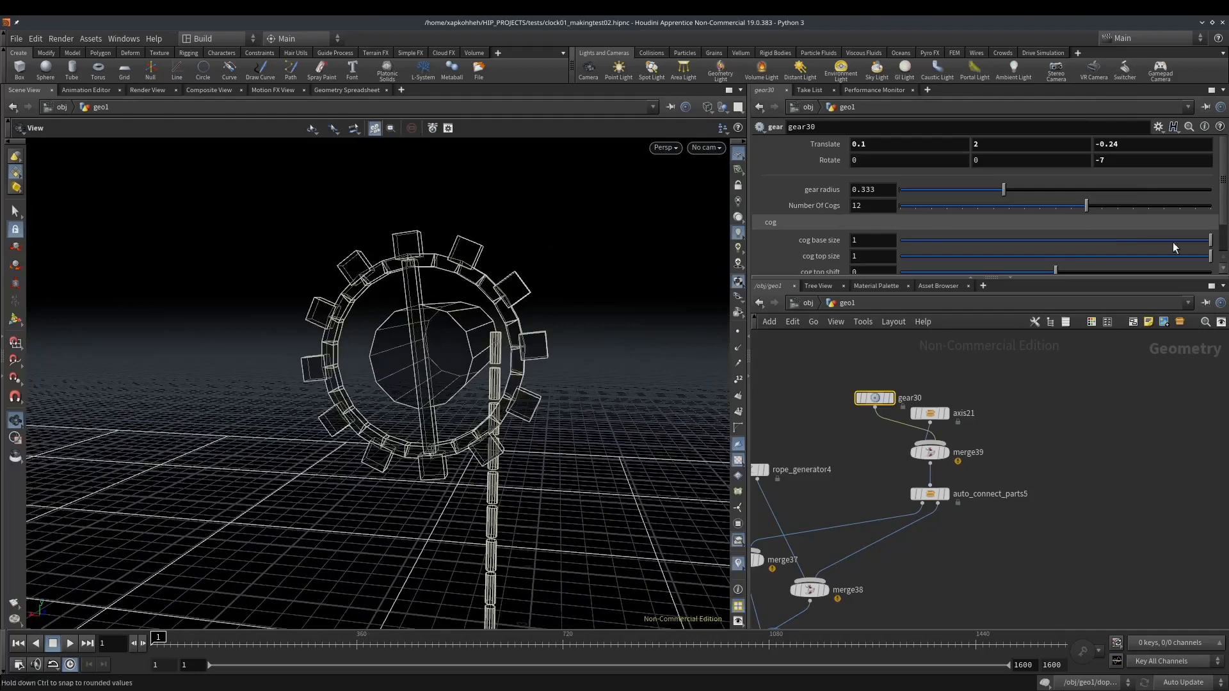
# Narrow the gear's cog top size to about 0.08 and shift the cog tops so the teeth slant sideways
pyautogui.moveTo(1109, 258); pyautogui.dragTo(1069, 250)
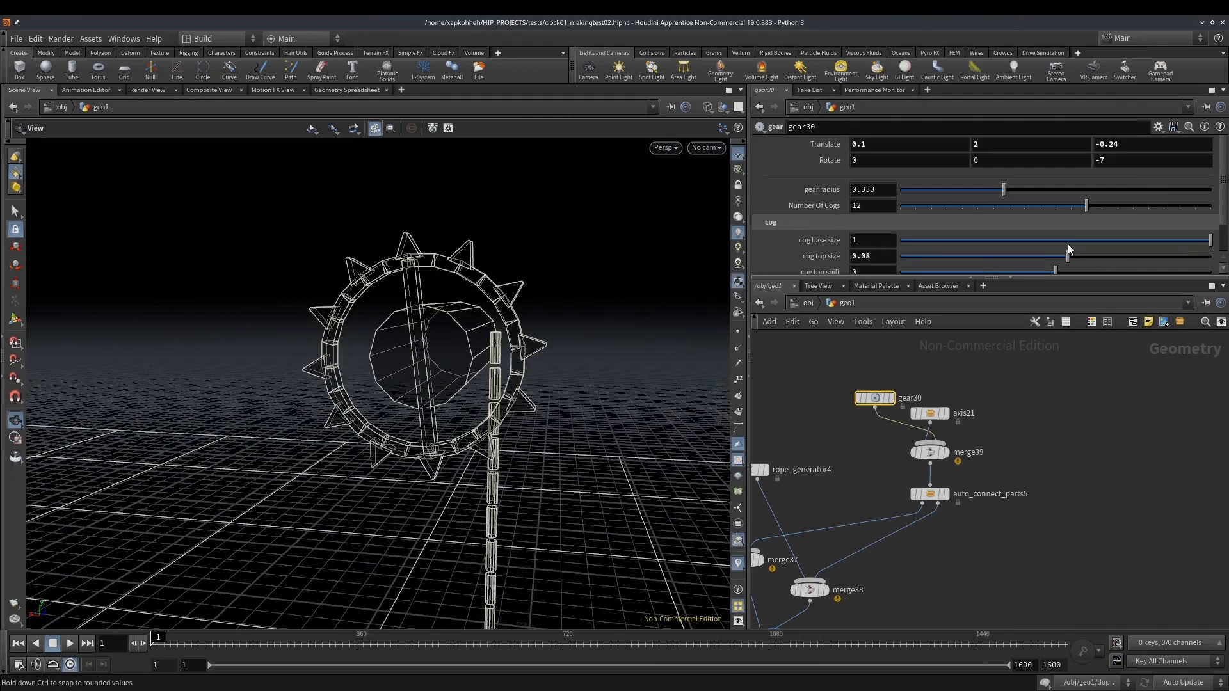
pyautogui.moveTo(889, 257); pyautogui.dragTo(861, 287, button='middle')
pyautogui.scroll(-1, 1004, 235)
pyautogui.moveTo(543, 259); pyautogui.dragTo(559, 243)
pyautogui.moveTo(561, 292); pyautogui.dragTo(536, 237, button='right')
pyautogui.moveTo(883, 222); pyautogui.dragTo(955, 245, button='middle')
pyautogui.moveTo(572, 223); pyautogui.dragTo(571, 244)
pyautogui.moveTo(570, 244); pyautogui.dragTo(517, 255, button='right')
pyautogui.moveTo(555, 243); pyautogui.dragTo(510, 249, button='middle')
# Add a clock pallet node and connect it to the Merge node that gathers the gear and axis
pyautogui.moveTo(885, 360); pyautogui.dragTo(784, 364, button='middle')
pyautogui.press('Tab')
pyautogui.write('pal')
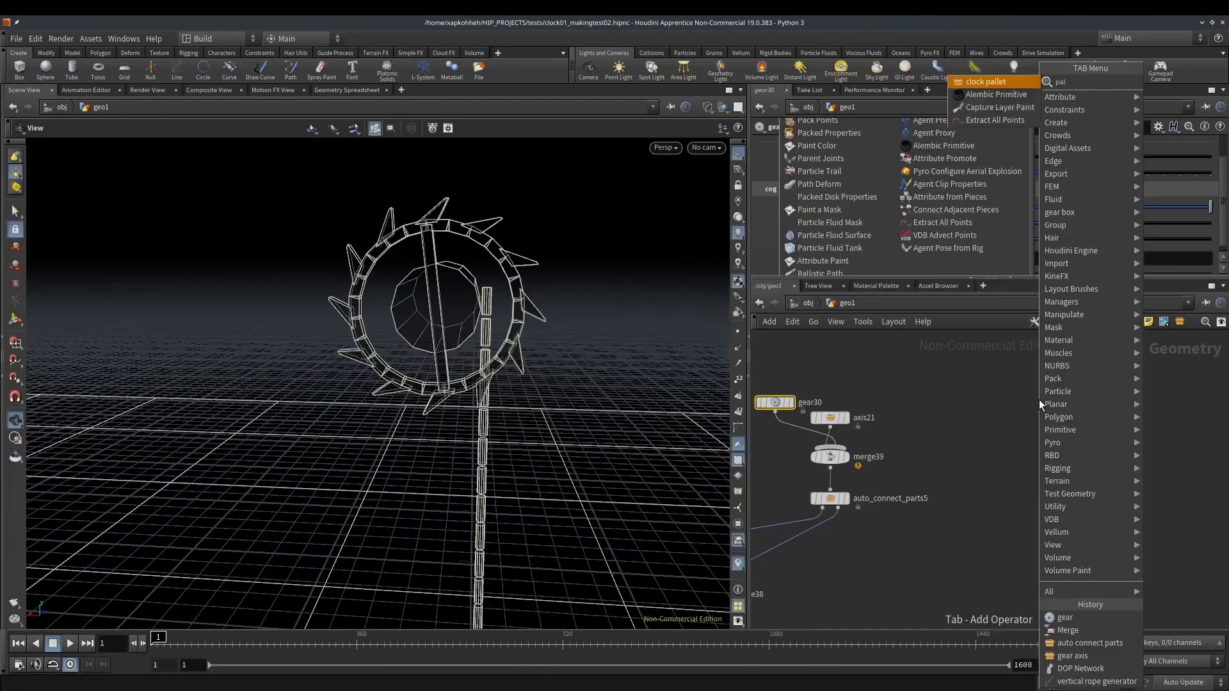
pyautogui.press('Return')
pyautogui.click(1038, 399)
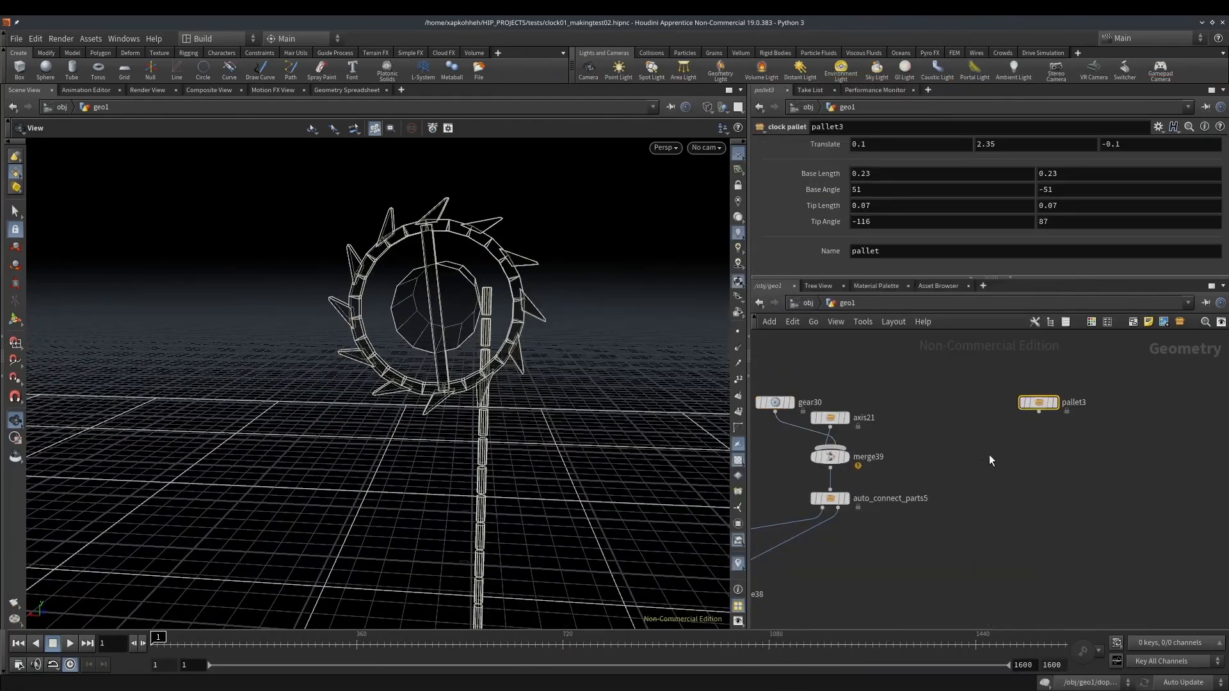
pyautogui.moveTo(1030, 426); pyautogui.dragTo(1038, 496, button='middle')
pyautogui.moveTo(1057, 471); pyautogui.dragTo(1056, 415)
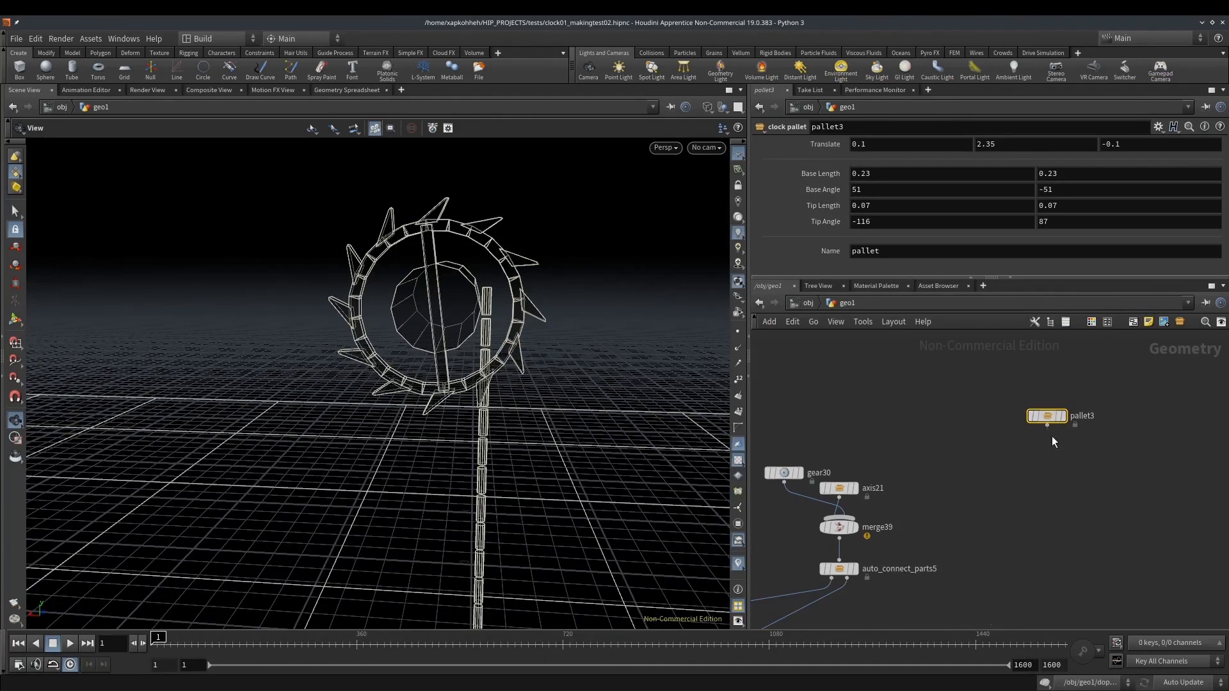
pyautogui.moveTo(1047, 424); pyautogui.dragTo(847, 516)
pyautogui.moveTo(512, 275); pyautogui.dragTo(425, 252)
pyautogui.moveTo(499, 208); pyautogui.dragTo(585, 318)
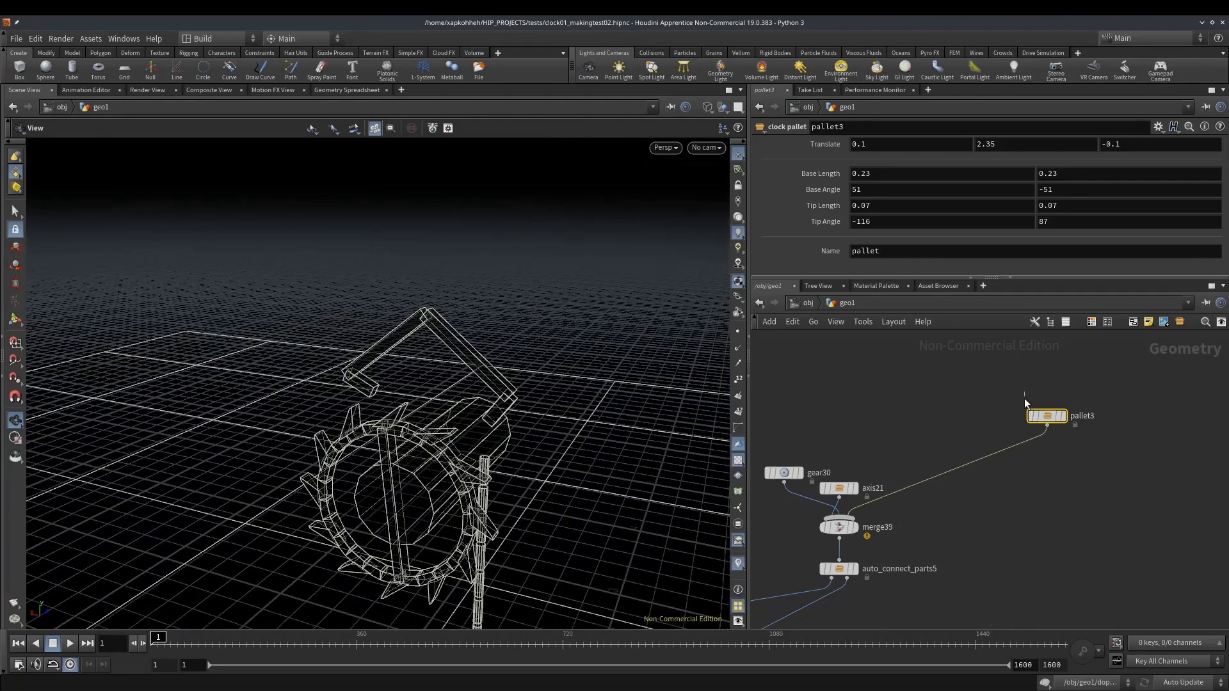
pyautogui.moveTo(880, 172); pyautogui.dragTo(905, 213, button='middle')
pyautogui.hotkey('ctrl', 'z')
pyautogui.hotkey('ctrl', 'z')
# Move the clock pallet along Z so it lines up with the gear's teeth
pyautogui.moveTo(1140, 147); pyautogui.dragTo(1108, 148, button='middle')
pyautogui.moveTo(475, 365); pyautogui.dragTo(407, 410)
pyautogui.moveTo(313, 304); pyautogui.dragTo(173, 261)
pyautogui.moveTo(1147, 161); pyautogui.dragTo(1171, 170, button='middle')
pyautogui.moveTo(435, 253); pyautogui.dragTo(374, 261)
# Insert a new Merge node between the clock pallet and the gear and axis Merge node
pyautogui.press('Tab')
pyautogui.click(1047, 476)
pyautogui.moveTo(1042, 480); pyautogui.dragTo(1024, 554, button='middle')
pyautogui.moveTo(997, 493); pyautogui.dragTo(1006, 517)
pyautogui.press('Tab')
pyautogui.write('merge')
pyautogui.press('Return')
pyautogui.click(1057, 418)
pyautogui.moveTo(1081, 463); pyautogui.dragTo(1038, 489, button='middle')
# Add a simplest pendulum node and connect it to the Merge node below the pallet
pyautogui.press('Tab')
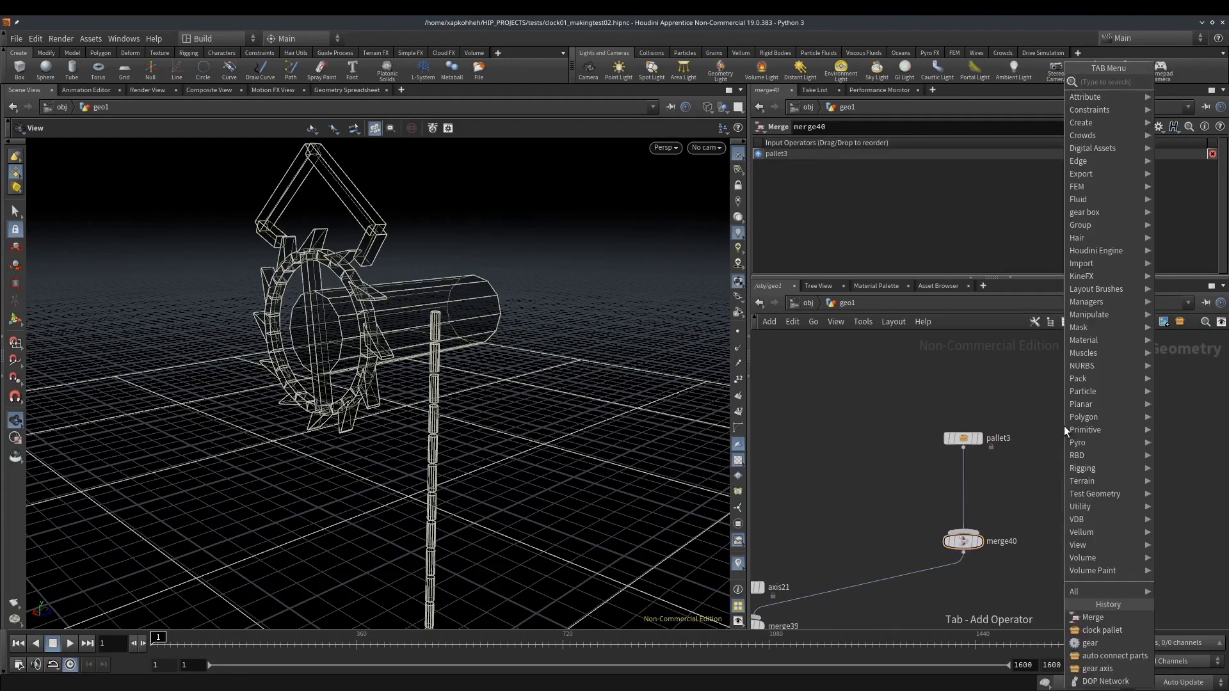
pyautogui.write('pend')
pyautogui.press('Return')
pyautogui.click(1063, 425)
pyautogui.moveTo(1064, 434); pyautogui.dragTo(968, 530)
pyautogui.moveTo(387, 354); pyautogui.dragTo(387, 390)
# Add a second gear axis node and connect it to the pallet and pendulum Merge node
pyautogui.press('Tab')
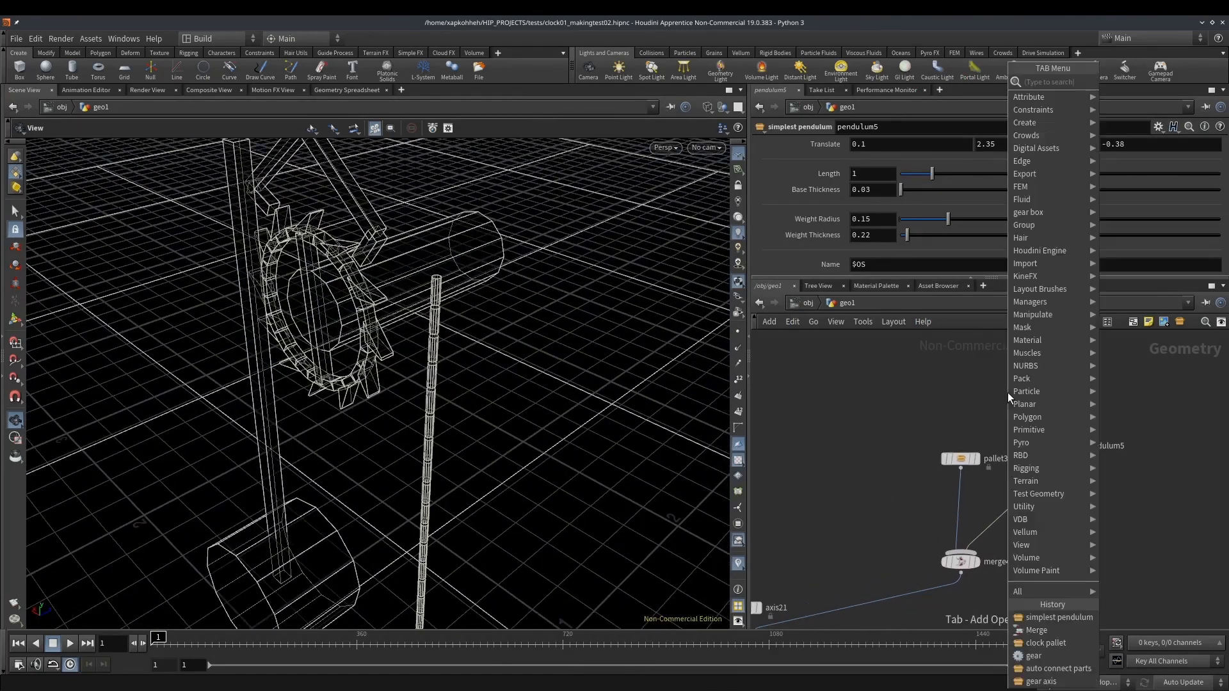
pyautogui.write('axis')
pyautogui.press('Return')
pyautogui.click(1007, 392)
pyautogui.moveTo(1007, 402); pyautogui.dragTo(961, 552)
pyautogui.moveTo(1007, 391); pyautogui.dragTo(1091, 496)
# Set the new axis's Translate X to 0.1 and Y to 2.35 so it meets the pendulum's pivot
pyautogui.moveTo(1012, 144); pyautogui.dragTo(1162, 134, button='middle')
pyautogui.moveTo(485, 217); pyautogui.dragTo(528, 321, button='middle')
pyautogui.moveTo(1022, 142); pyautogui.dragTo(917, 171, button='middle')
pyautogui.moveTo(349, 273); pyautogui.dragTo(429, 223)
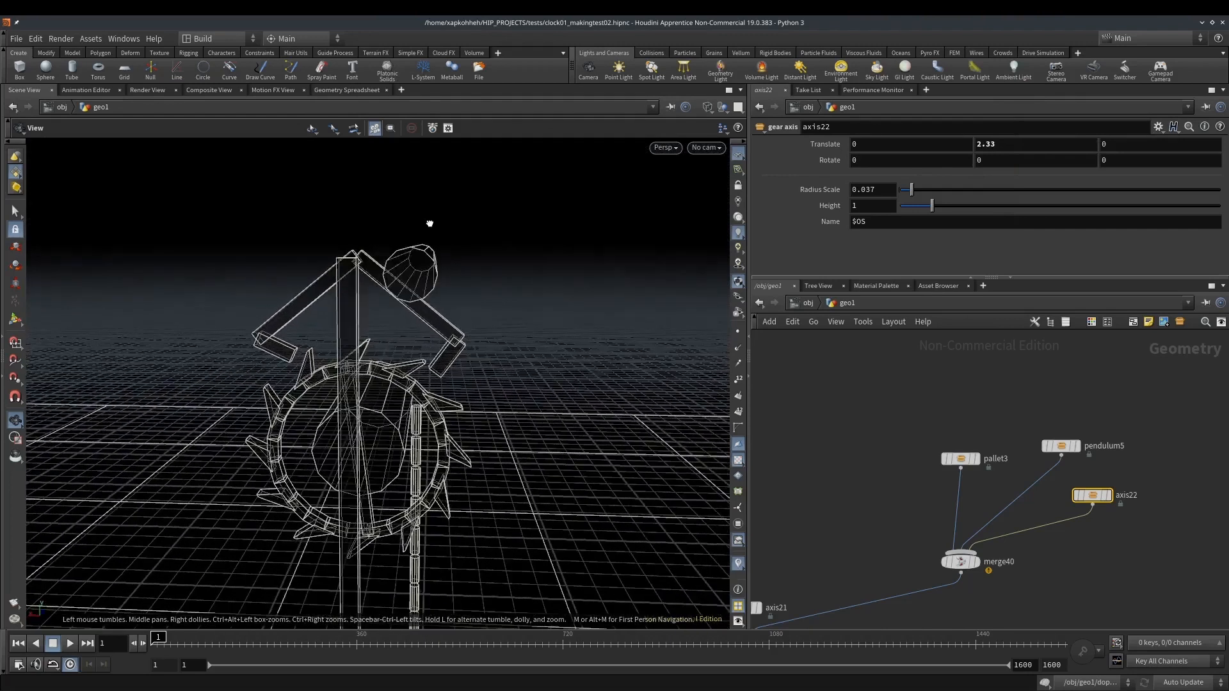
pyautogui.moveTo(885, 144)
pyautogui.mouseDown(button='middle')
pyautogui.moveTo(916, 147)
pyautogui.moveTo(896, 147)
pyautogui.mouseUp(button='middle')
pyautogui.moveTo(467, 215); pyautogui.dragTo(500, 233)
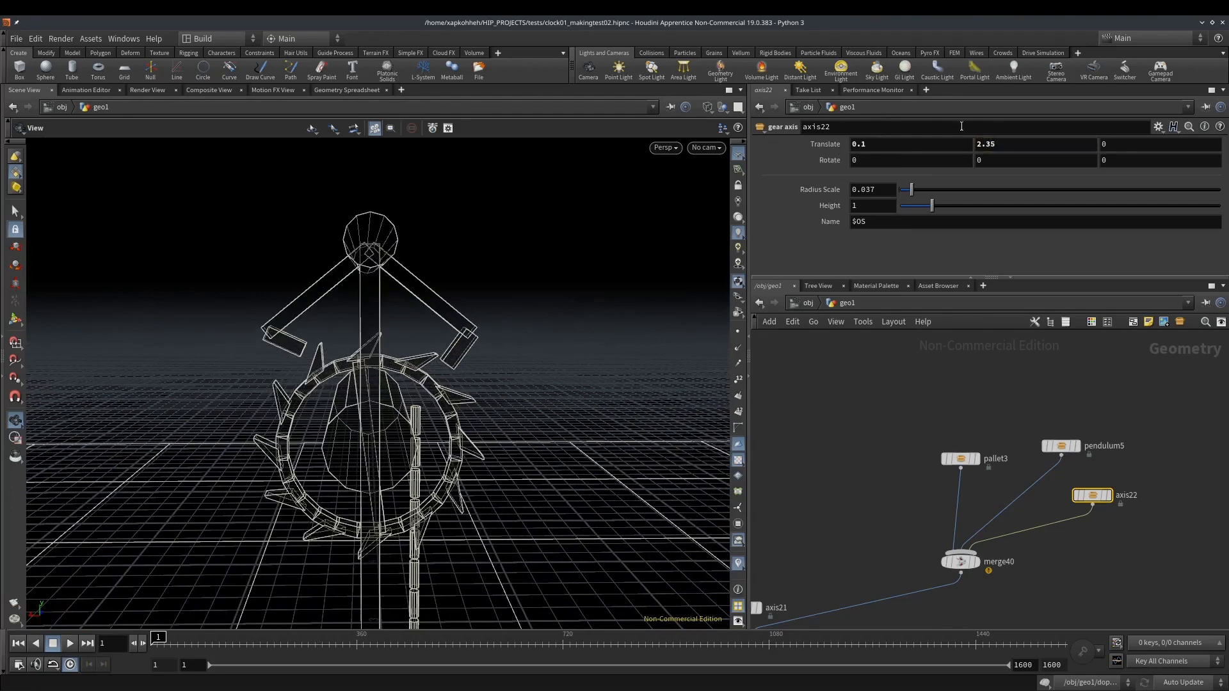
# Set the new axis's height to 0.17, radius scale to 0.029 and Translate Z to -0.31, and test the simulation
pyautogui.moveTo(430, 248); pyautogui.dragTo(269, 284)
pyautogui.moveTo(925, 205); pyautogui.dragTo(907, 205)
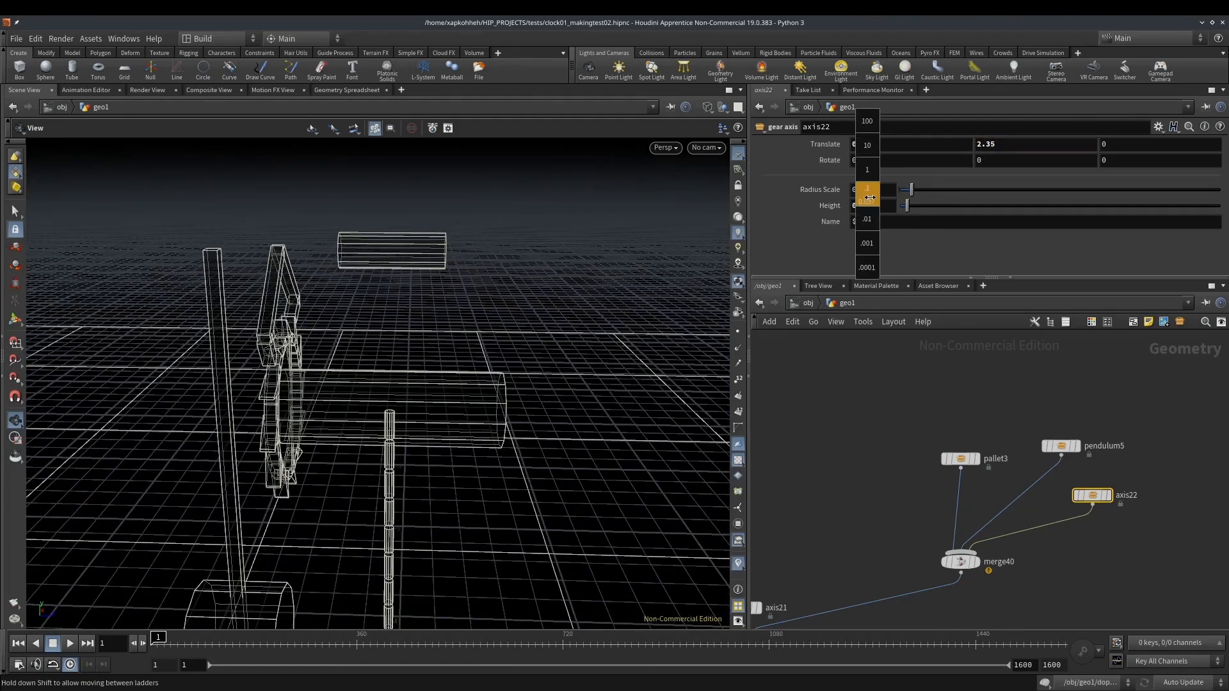
pyautogui.moveTo(1146, 144); pyautogui.dragTo(965, 173, button='middle')
pyautogui.moveTo(889, 207)
pyautogui.mouseDown(button='middle')
pyautogui.moveTo(889, 221)
pyautogui.moveTo(844, 223)
pyautogui.moveTo(901, 195)
pyautogui.moveTo(892, 236)
pyautogui.moveTo(894, 192)
pyautogui.mouseUp(button='middle')
pyautogui.moveTo(206, 301); pyautogui.dragTo(417, 389)
pyautogui.moveTo(157, 647); pyautogui.dragTo(100, 642)
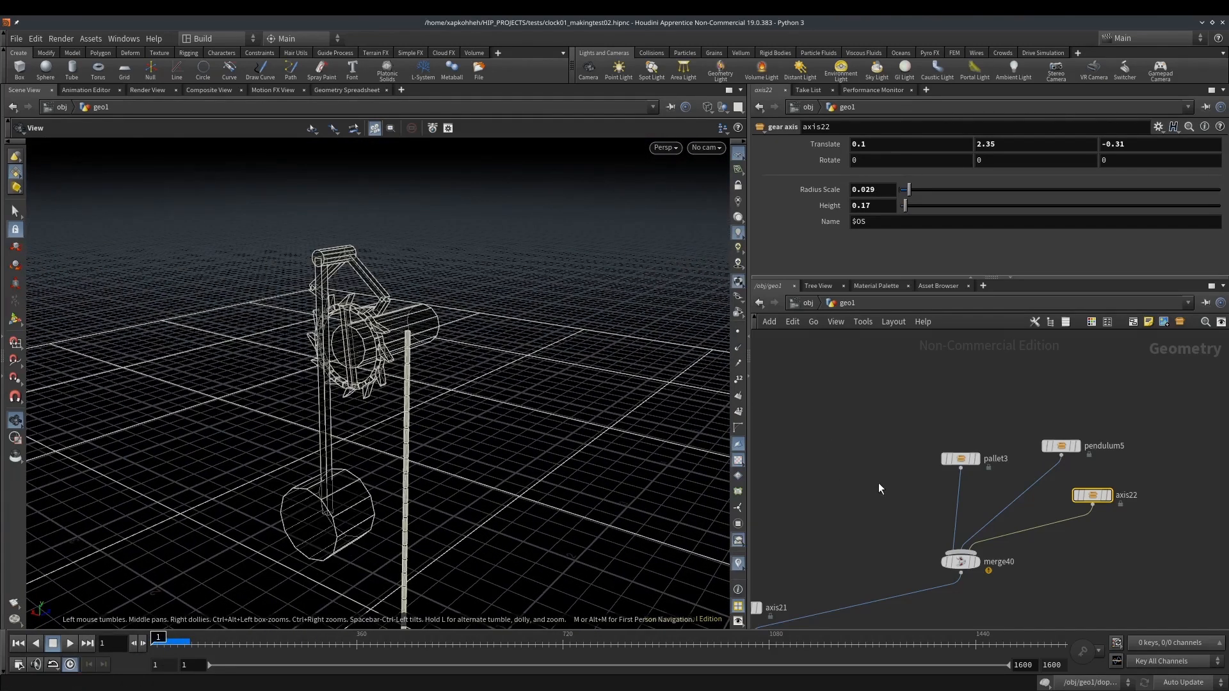
# Set the additional group of the auto connect parts node to "extra"
pyautogui.moveTo(875, 509); pyautogui.dragTo(843, 443, button='middle')
pyautogui.scroll(2, 1040, 464)
pyautogui.moveTo(1045, 518); pyautogui.dragTo(1134, 538, button='middle')
pyautogui.moveTo(984, 602); pyautogui.dragTo(1085, 436, button='middle')
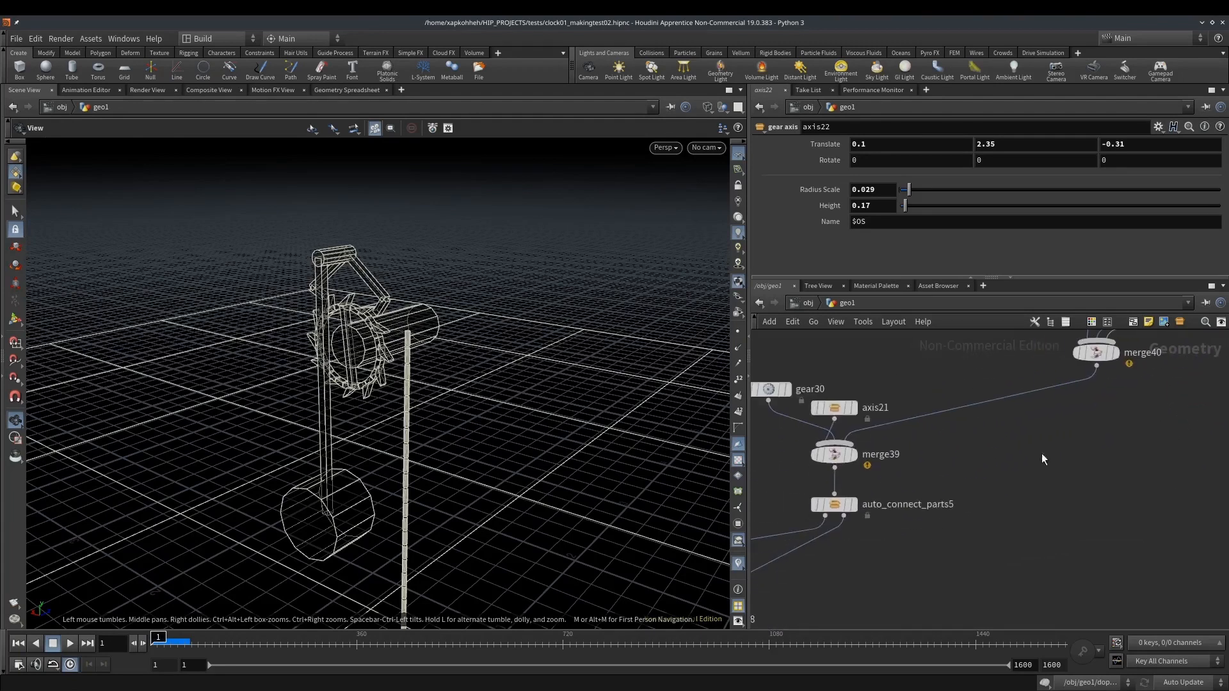
pyautogui.moveTo(777, 494); pyautogui.dragTo(777, 494)
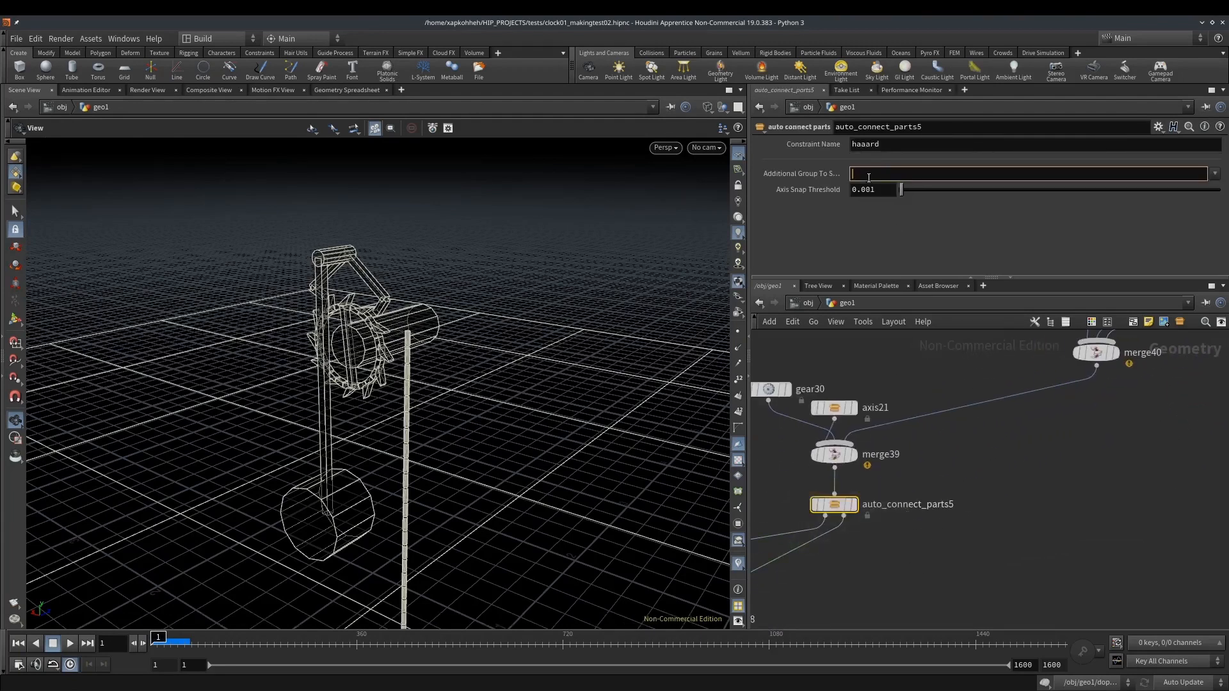
pyautogui.moveTo(1074, 409); pyautogui.dragTo(962, 534, button='middle')
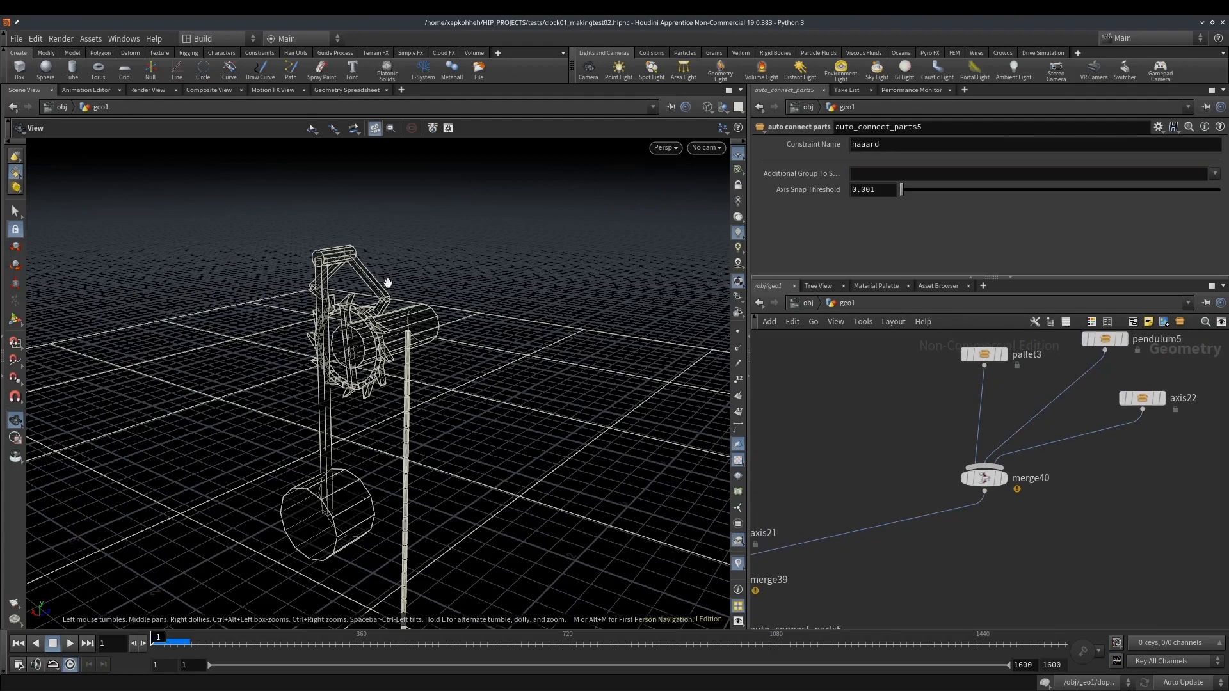
pyautogui.click(893, 170)
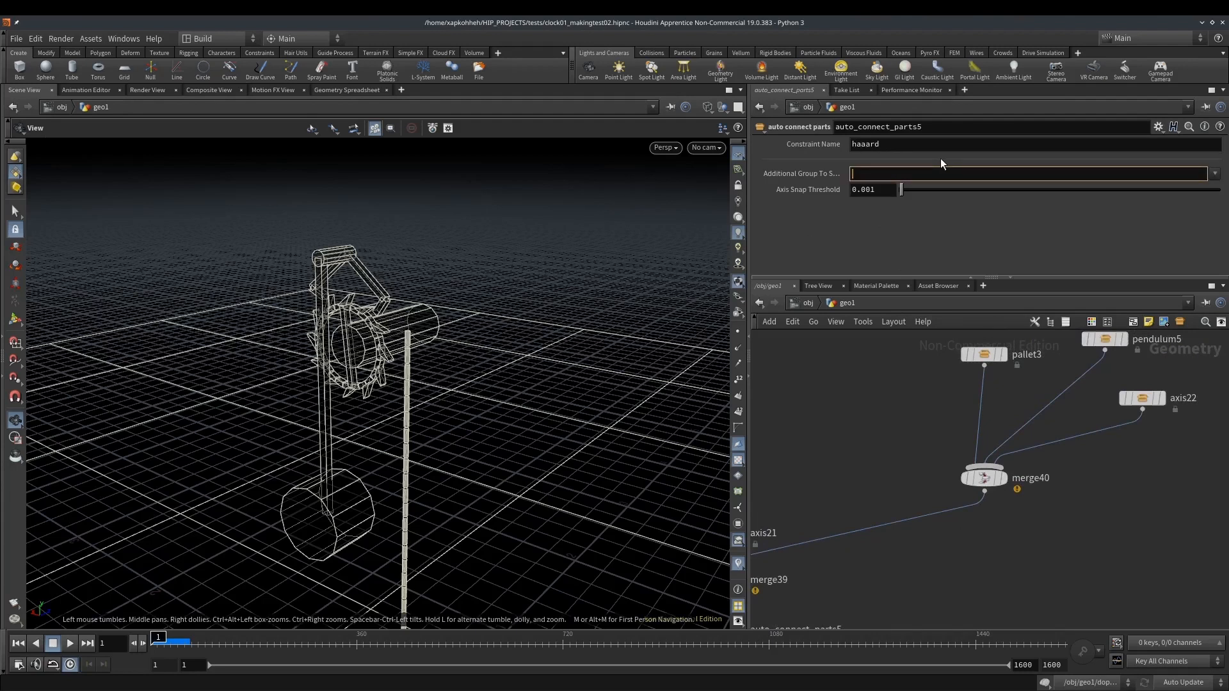
pyautogui.write('extra')
pyautogui.press('Return')
# Insert a Group node between the pallet and its Merge node, creating a point group named "extra"
pyautogui.press('Tab')
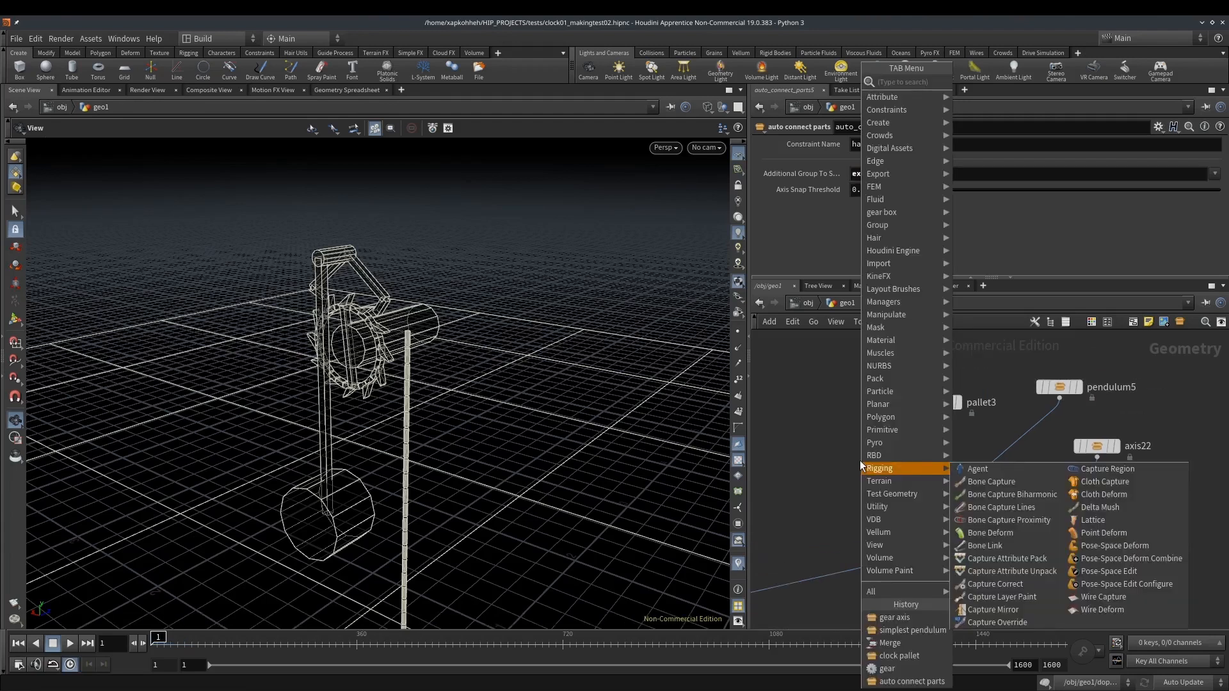
pyautogui.write('grou')
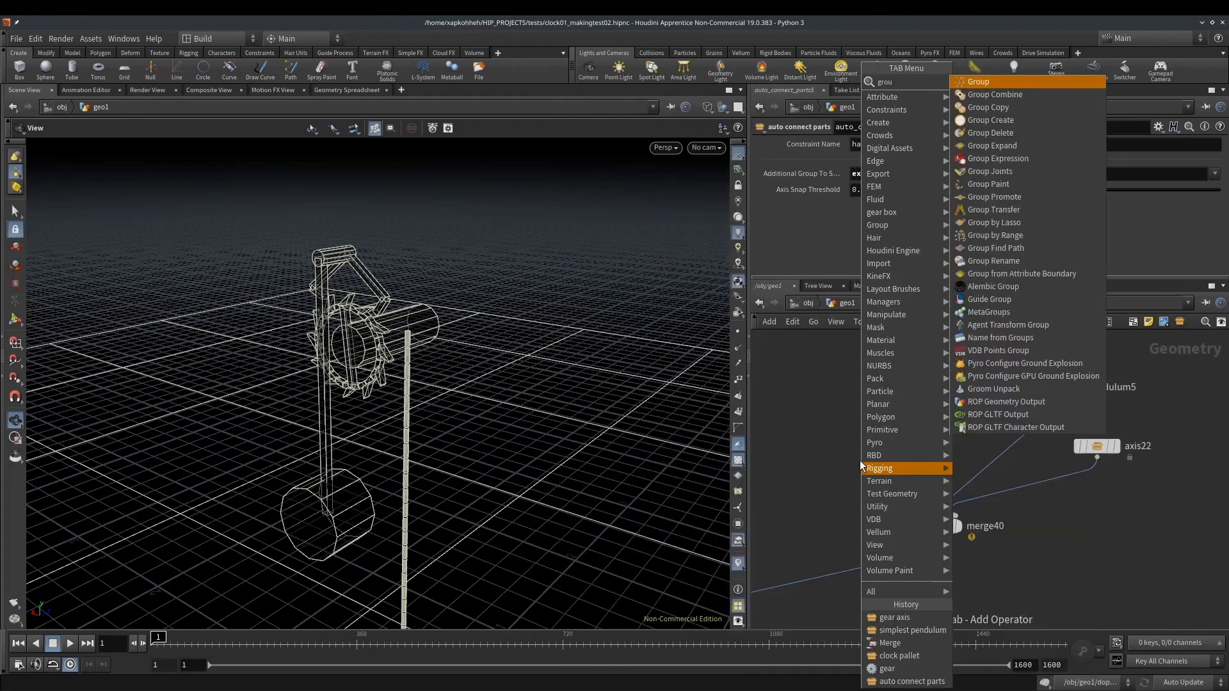
pyautogui.press('Return')
pyautogui.click(859, 460)
pyautogui.click(887, 161)
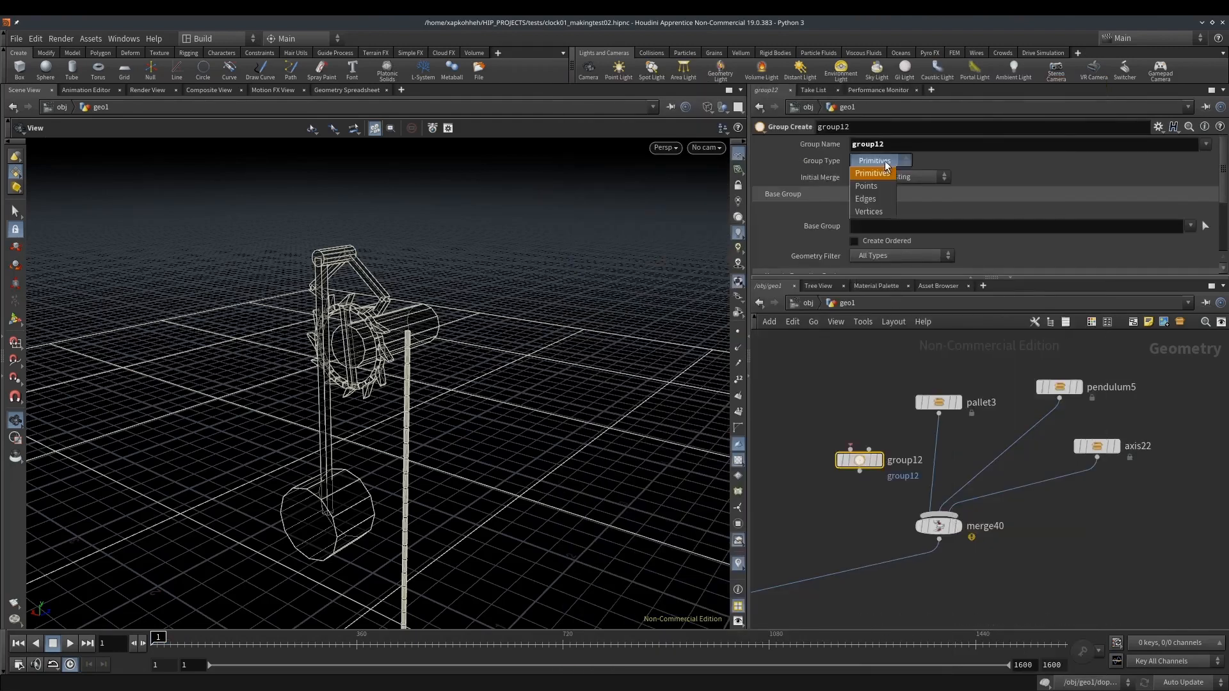
pyautogui.doubleClick(906, 141)
pyautogui.press('Return')
pyautogui.moveTo(863, 463); pyautogui.dragTo(943, 436)
# Duplicate the "extra" Group node and insert the copy between the pendulum and the Merge node
pyautogui.hotkey('ctrl', 'c')
pyautogui.hotkey('ctrl', 'v')
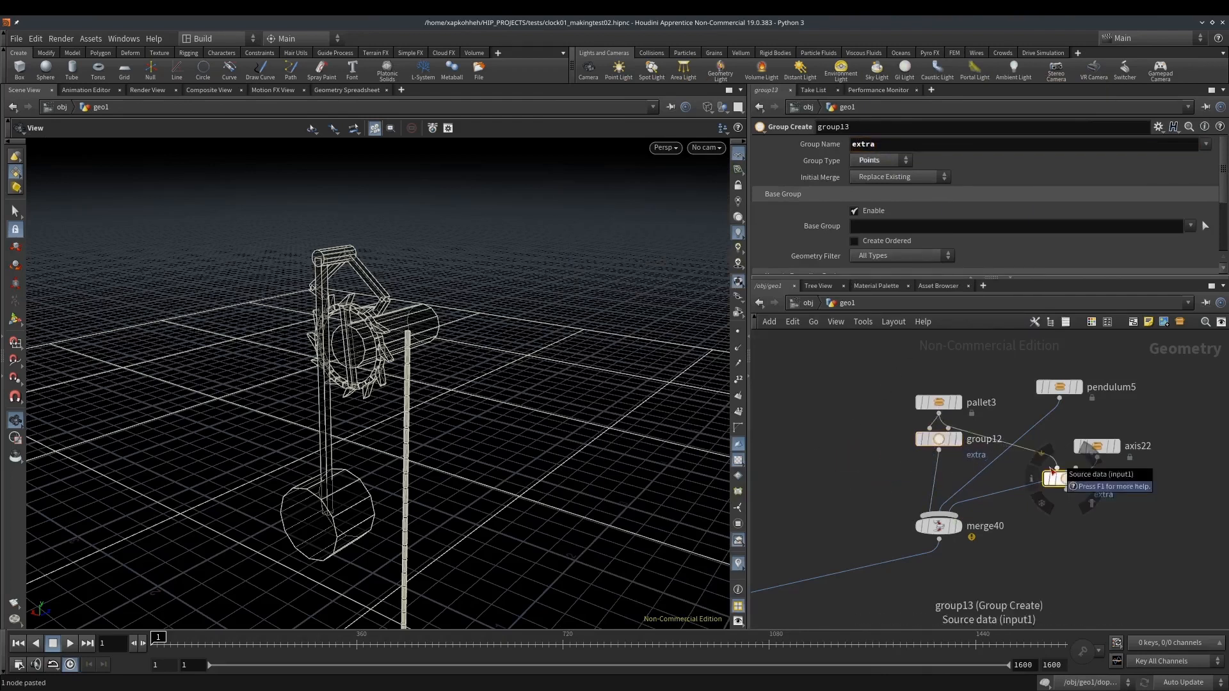
pyautogui.moveTo(1047, 486); pyautogui.dragTo(1015, 440)
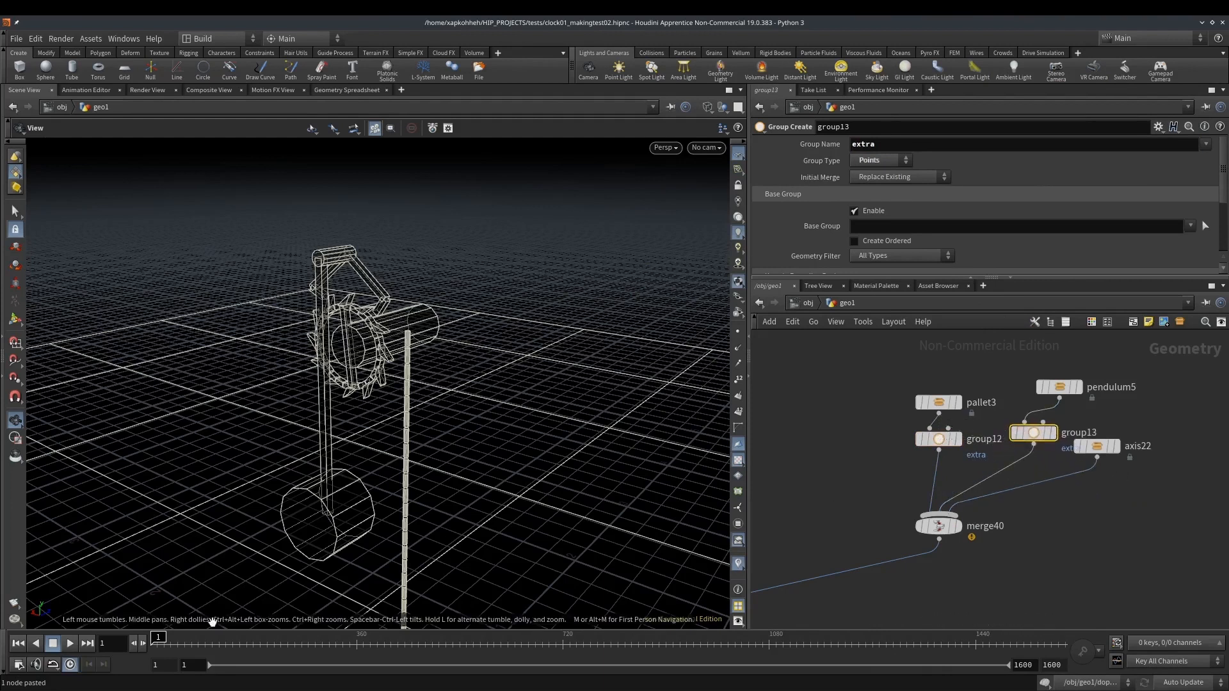
# Scrub the simulation and examine how the gear, pallet, pendulum and rope interact
pyautogui.moveTo(163, 639); pyautogui.dragTo(140, 630)
pyautogui.scroll(8, 385, 349)
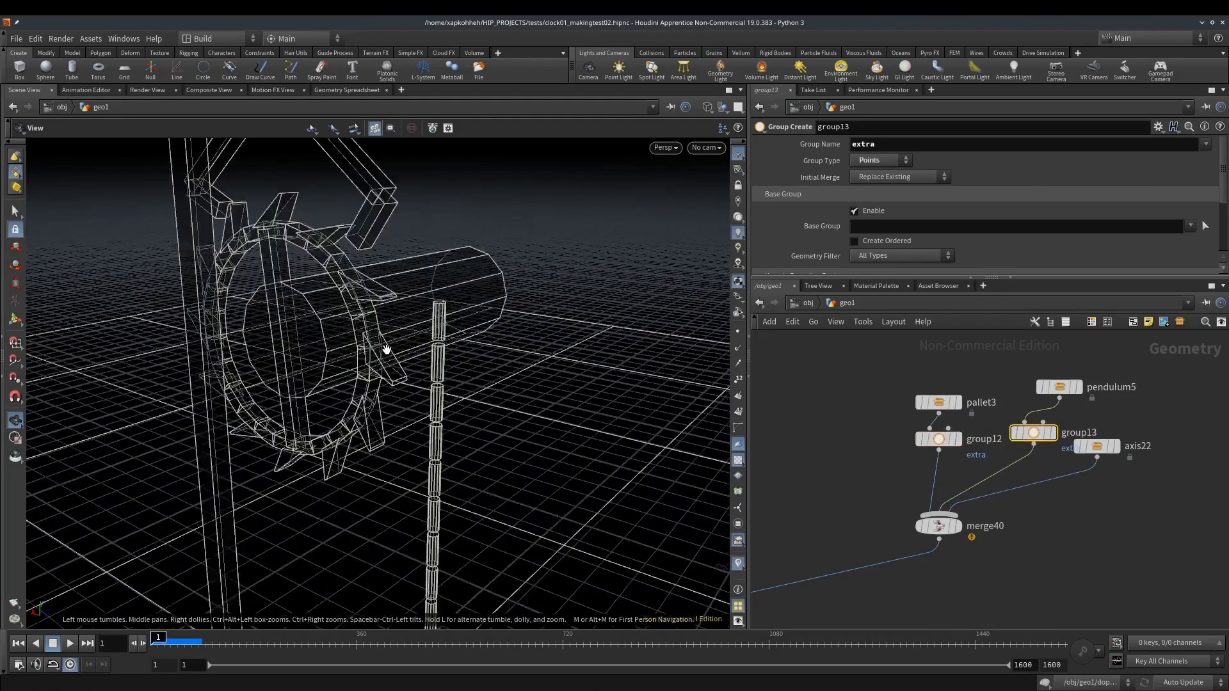
pyautogui.moveTo(379, 325); pyautogui.dragTo(510, 345)
# Cut the connection from the pallet and pendulum Merge node to the gear and axis Merge node
pyautogui.moveTo(845, 503); pyautogui.dragTo(976, 366, button='middle')
pyautogui.press('y')
pyautogui.moveTo(915, 409)
pyautogui.mouseDown()
pyautogui.moveTo(944, 448)
pyautogui.moveTo(948, 508)
pyautogui.mouseUp()
# Add a Blast node beside the rope generator and connect it to the rope generator's second output
pyautogui.moveTo(947, 509); pyautogui.dragTo(1146, 391, button='middle')
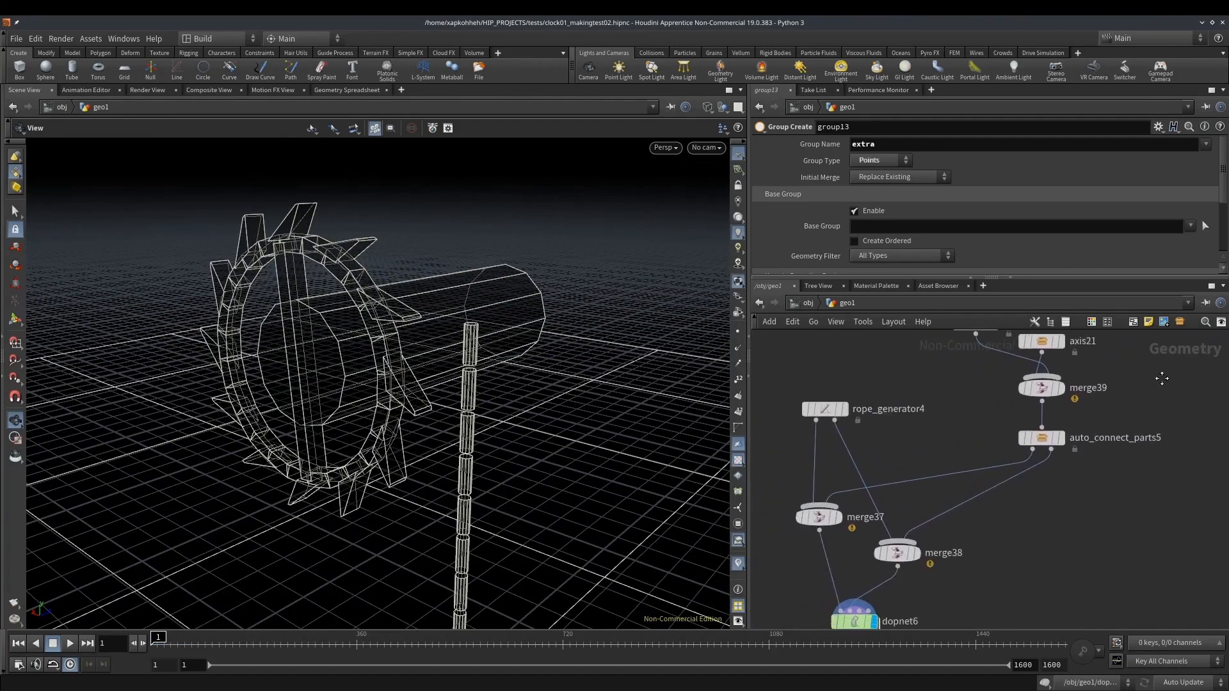
pyautogui.moveTo(826, 410); pyautogui.dragTo(827, 365)
pyautogui.press('Tab')
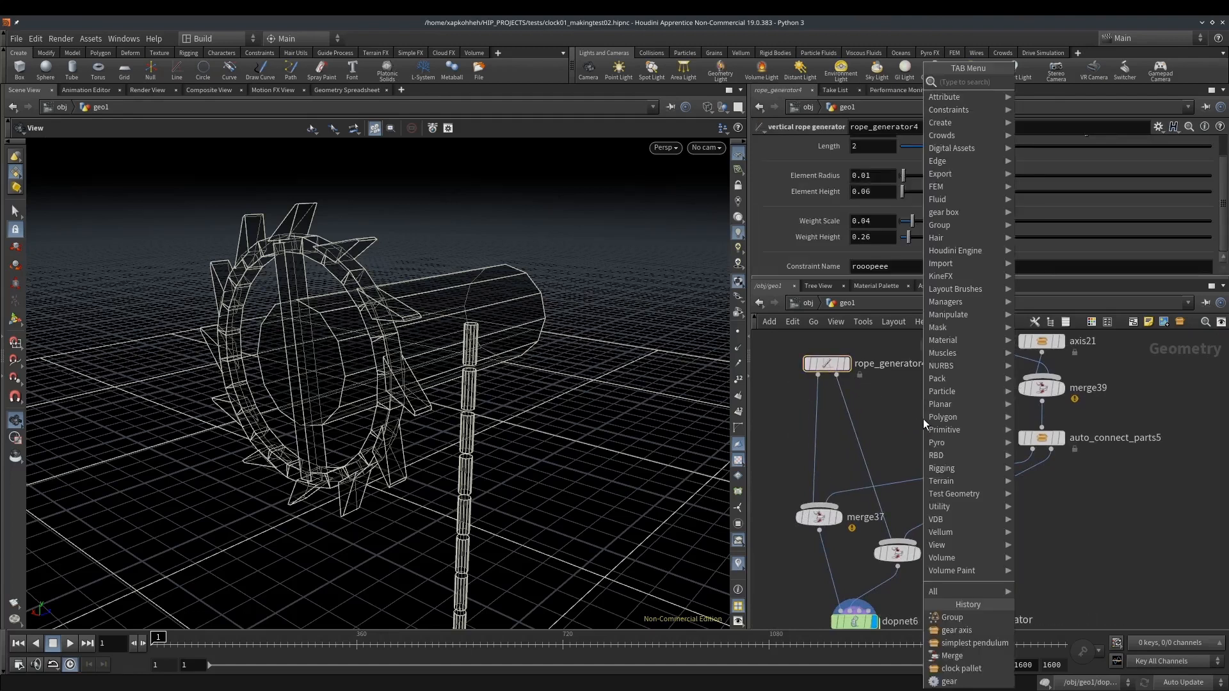
pyautogui.write('bl')
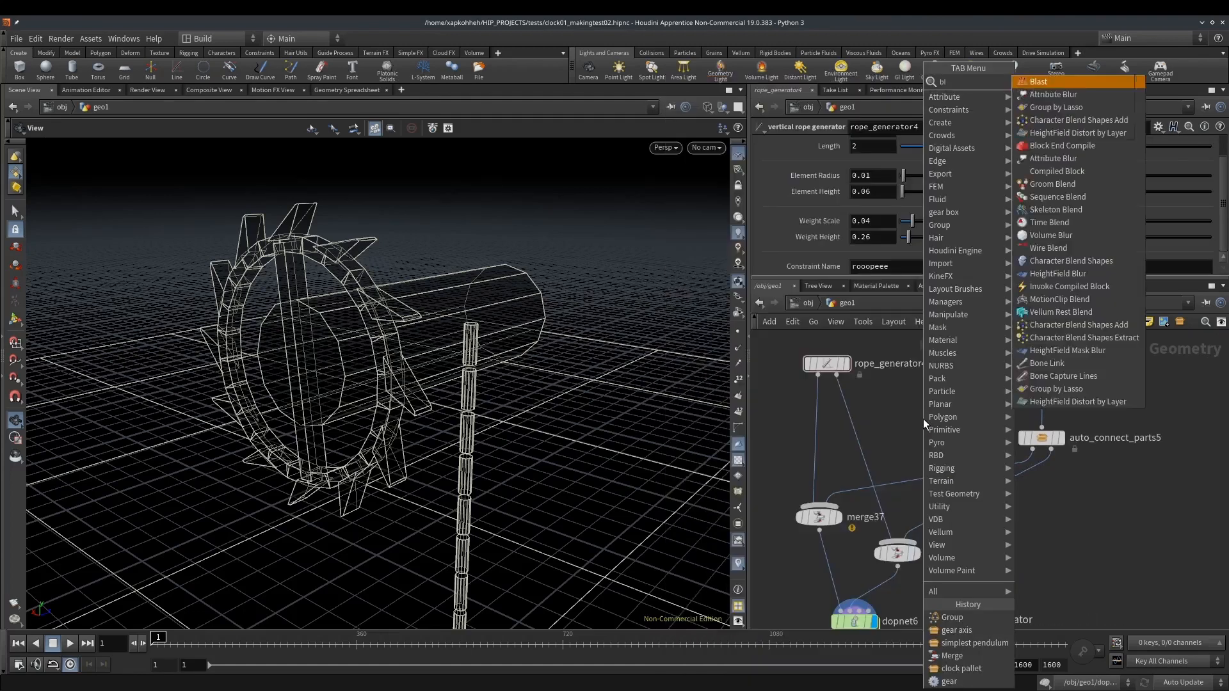
pyautogui.press('Return')
pyautogui.click(923, 419)
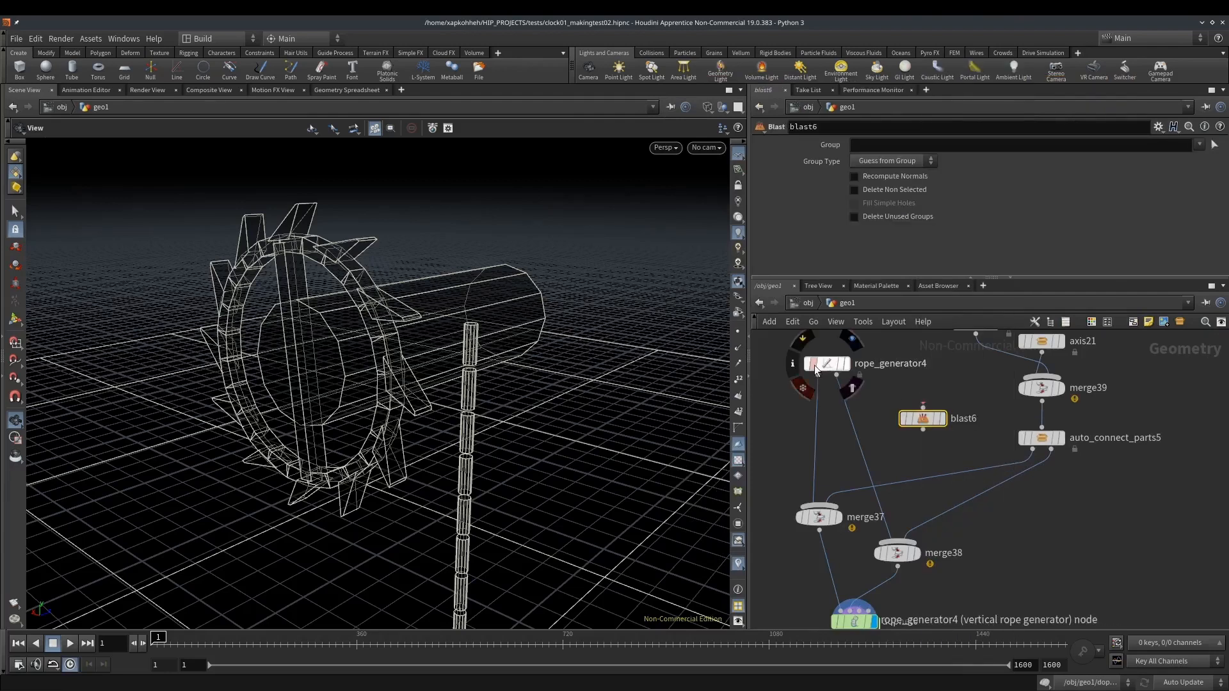
pyautogui.moveTo(456, 427); pyautogui.dragTo(474, 260, button='middle')
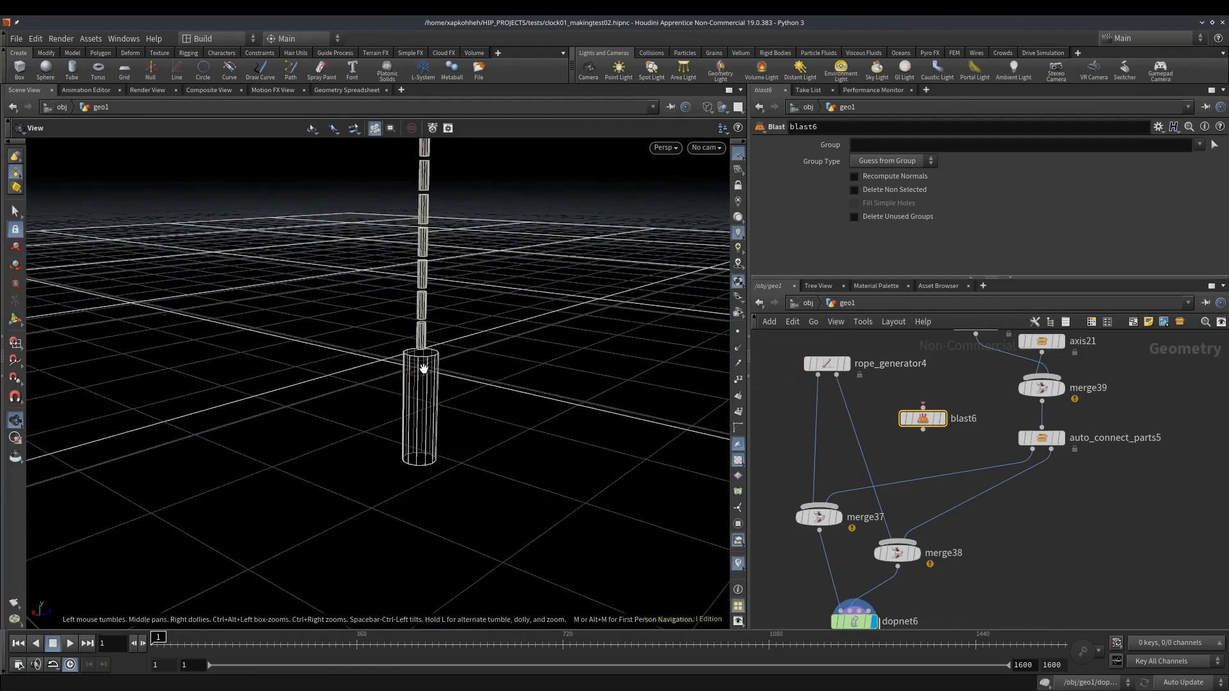
pyautogui.moveTo(425, 294); pyautogui.dragTo(450, 399, button='middle')
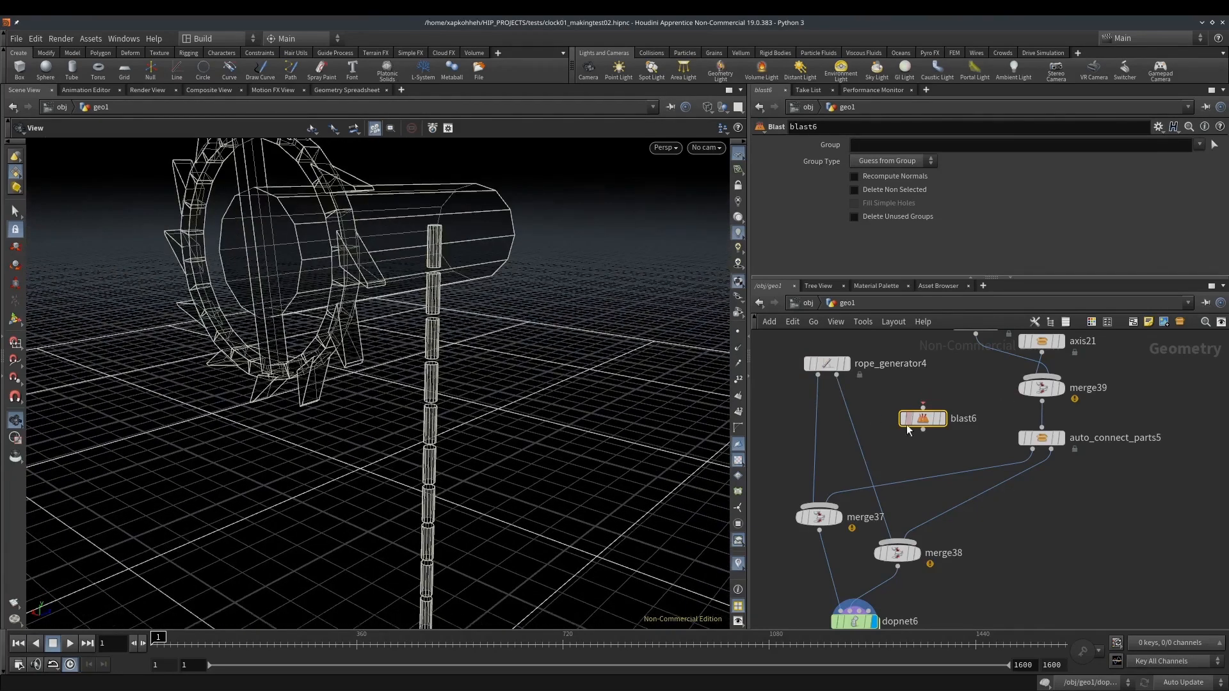
pyautogui.click(836, 375)
pyautogui.click(923, 405)
pyautogui.moveTo(923, 418); pyautogui.dragTo(902, 401)
# Configure the Blast node with Primitives as group type, group `nprims(0)-1` and Delete Non Selected enabled
pyautogui.click(903, 164)
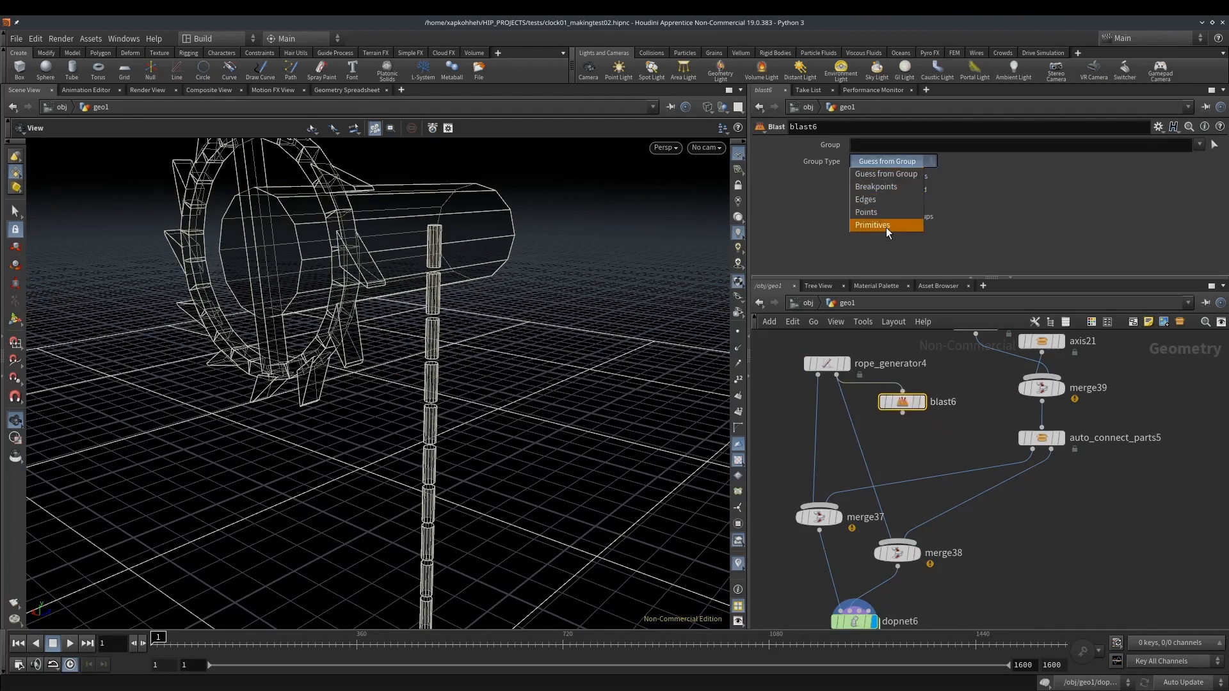
pyautogui.click(883, 224)
pyautogui.click(909, 150)
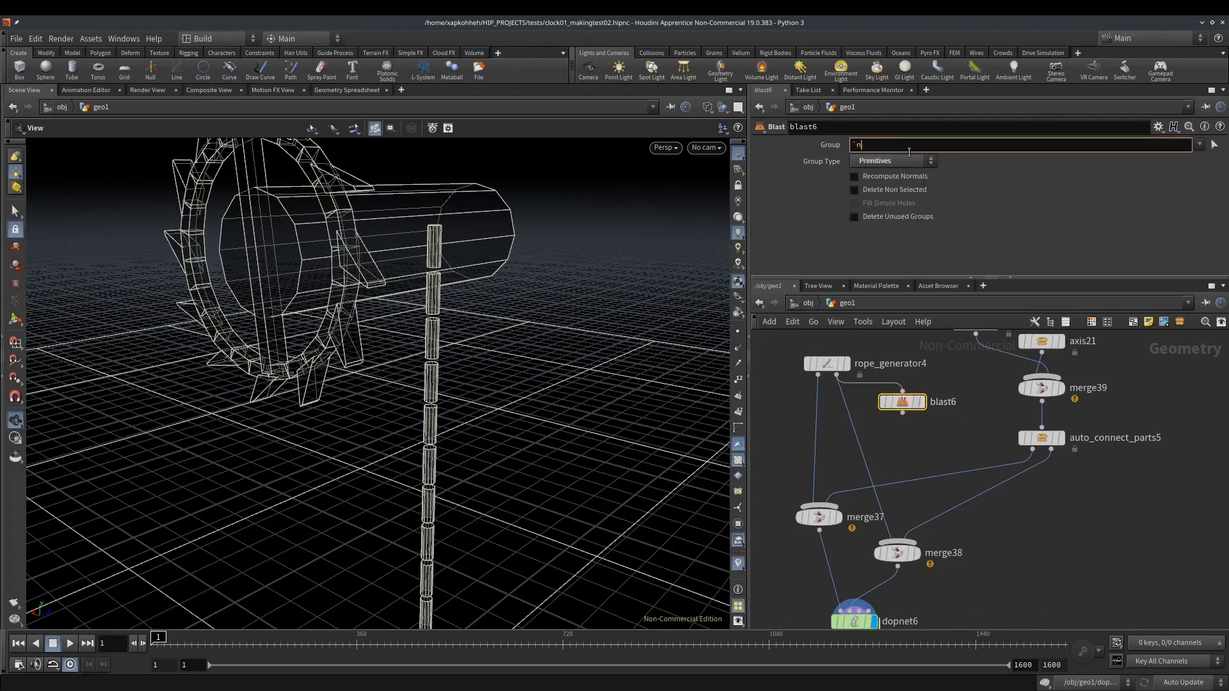
pyautogui.write('`nprims(0)-1`')
pyautogui.press('Return')
pyautogui.click(899, 188)
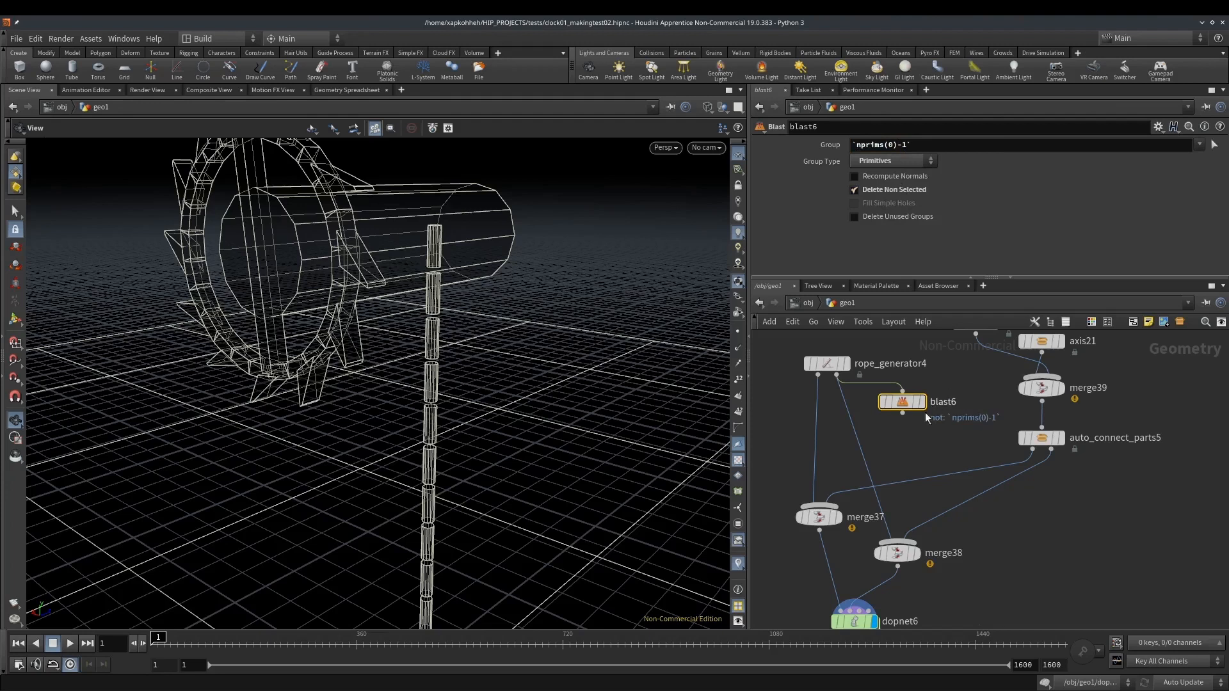
# Add an Attribute Wrangle below the Blast node, with the Blast as first input and the gear axis as second
pyautogui.moveTo(913, 446); pyautogui.dragTo(911, 475, button='middle')
pyautogui.press('Tab')
pyautogui.write('attw')
pyautogui.press('Return')
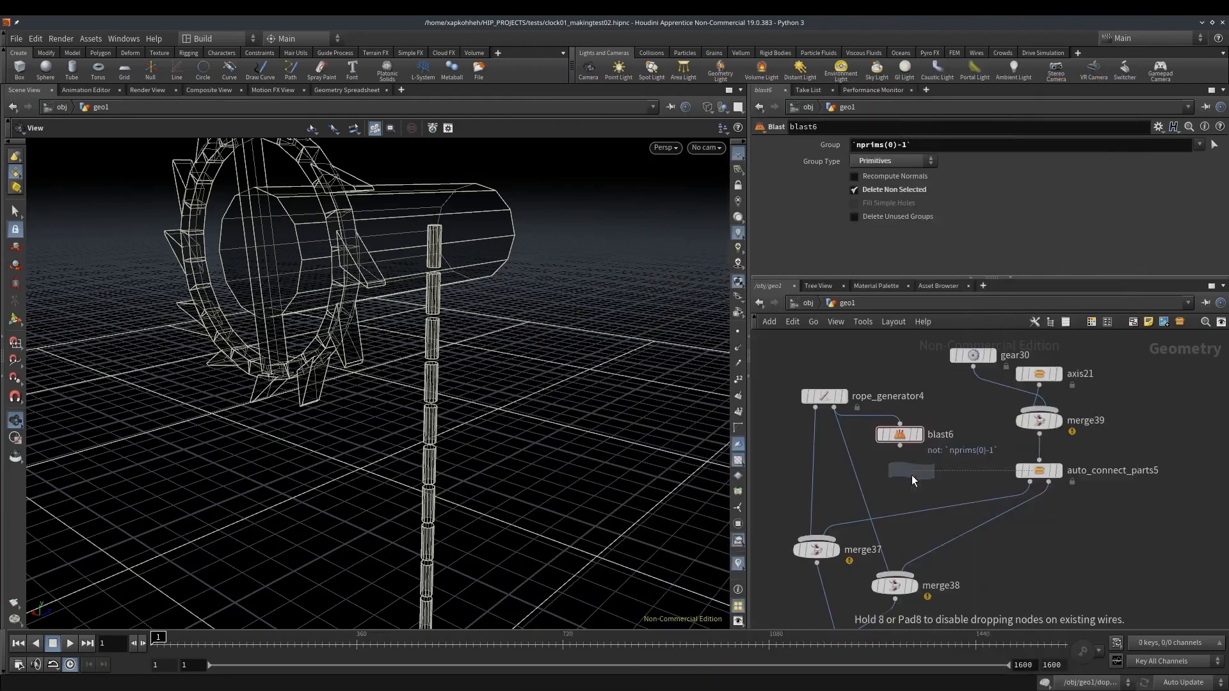
pyautogui.click(911, 475)
pyautogui.moveTo(900, 446)
pyautogui.mouseDown()
pyautogui.moveTo(909, 458)
pyautogui.moveTo(1034, 387)
pyautogui.moveTo(1090, 376)
pyautogui.moveTo(1043, 382)
pyautogui.moveTo(1069, 359)
pyautogui.mouseUp()
pyautogui.press('Escape')
# Check the Blast node's evaluated group and geometry information, and move the node slightly up in the network
pyautogui.click(902, 435)
pyautogui.middleClick(908, 438)
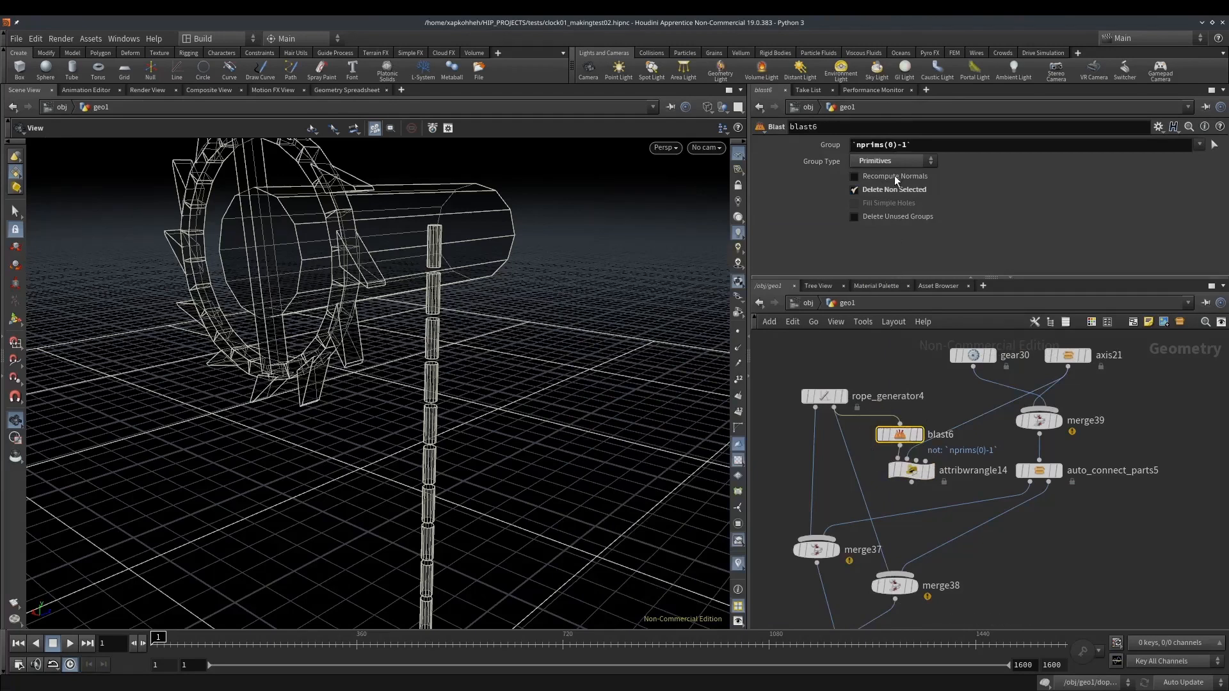
pyautogui.click(822, 147)
pyautogui.click(822, 147)
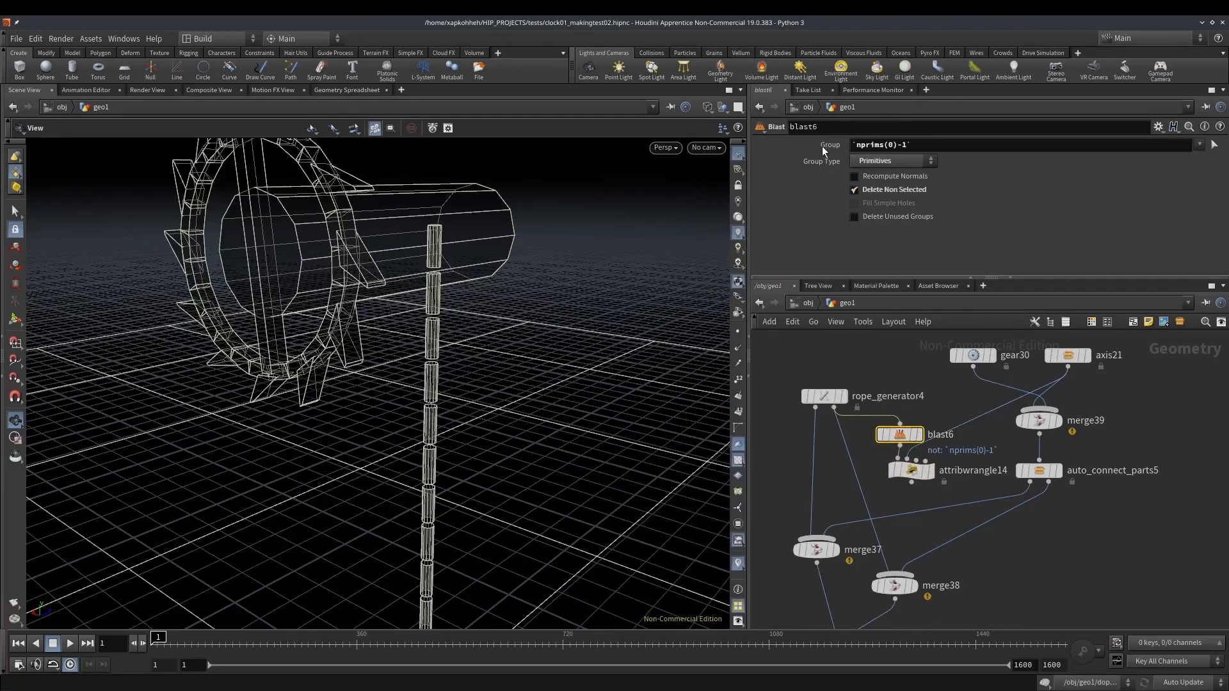
pyautogui.middleClick(905, 434)
pyautogui.moveTo(905, 432); pyautogui.dragTo(913, 419)
pyautogui.middleClick(912, 420)
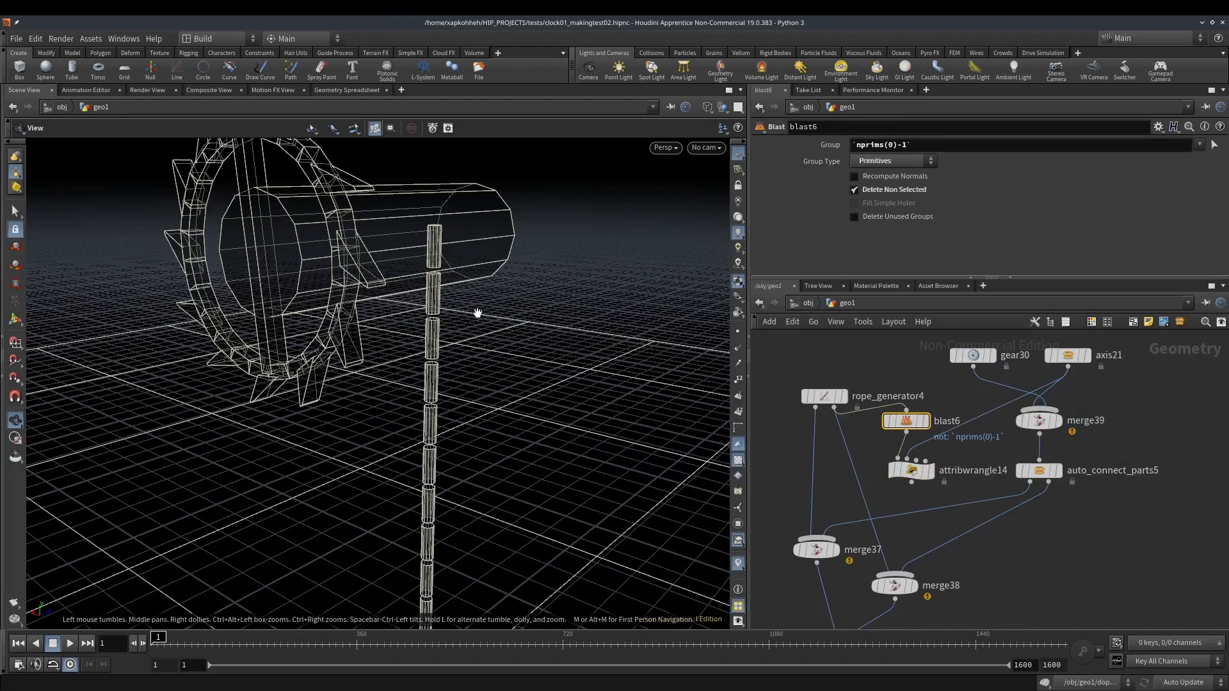
pyautogui.click(912, 470)
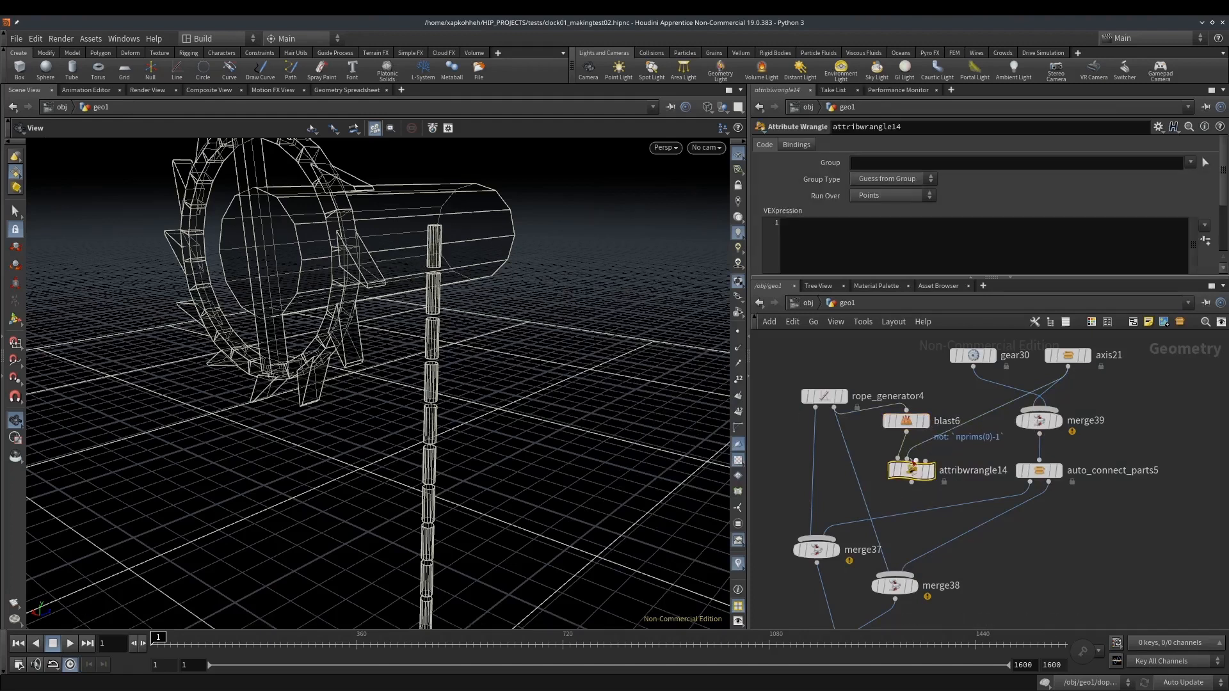
pyautogui.click(869, 232)
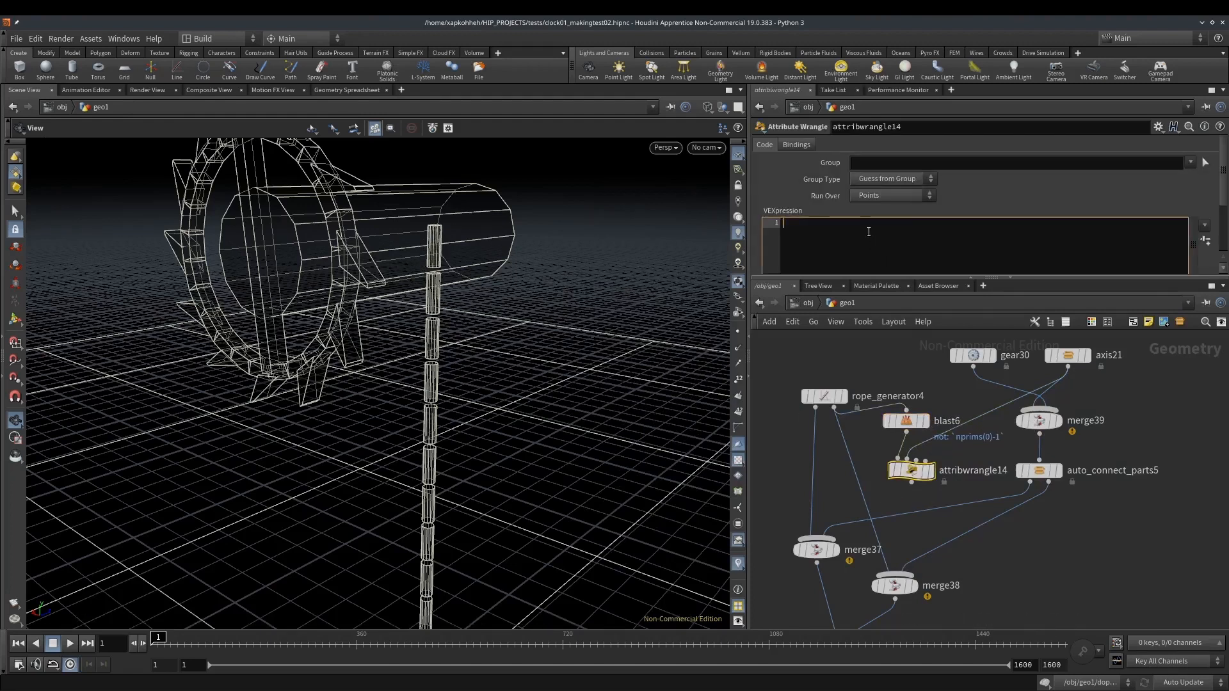
pyautogui.write('i')
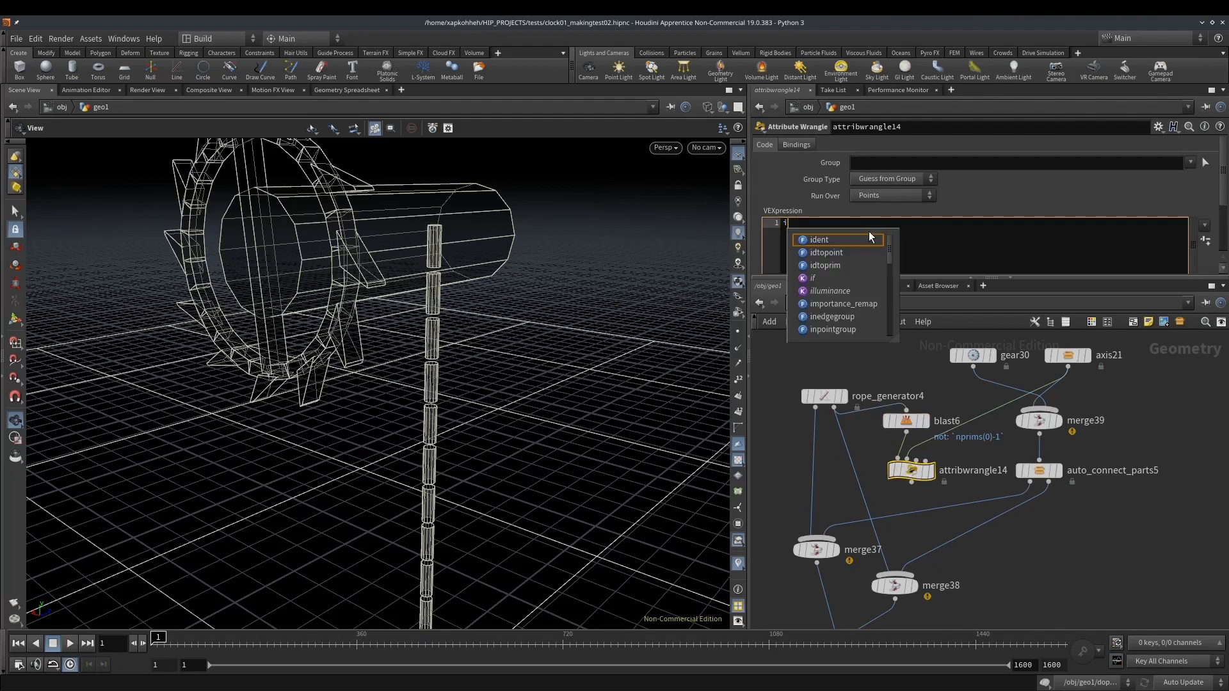
pyautogui.write('f(@ptnum==1)')
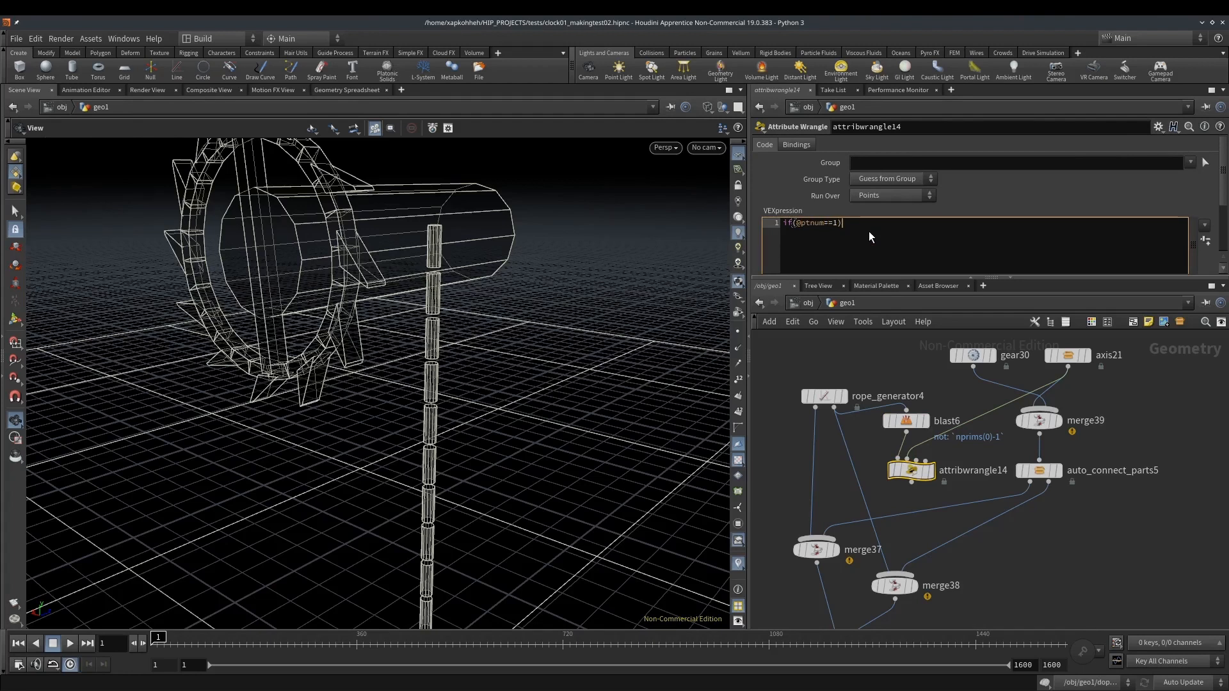
pyautogui.write('s@name=point(1,"name",0);')
pyautogui.press('Return')
pyautogui.middleClick(914, 472)
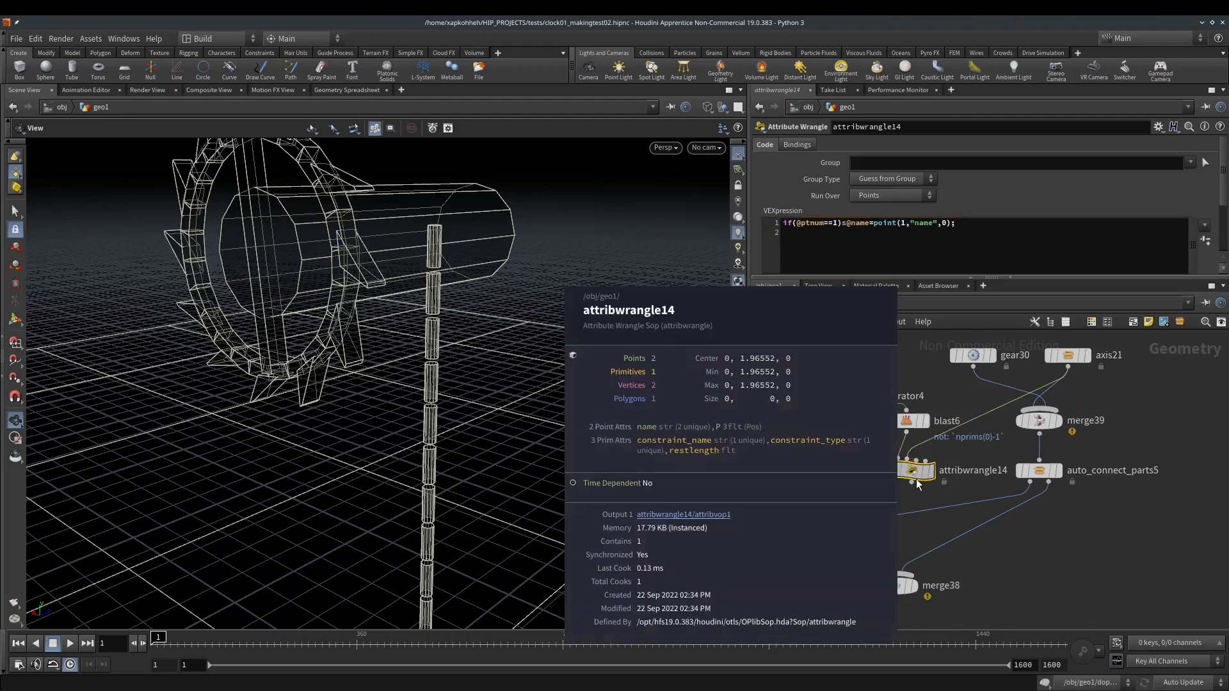
# Add the line `@P+=0.06*{0,1,0};` to the wrangle and connect its output to the constraints Merge node
pyautogui.click(1001, 232)
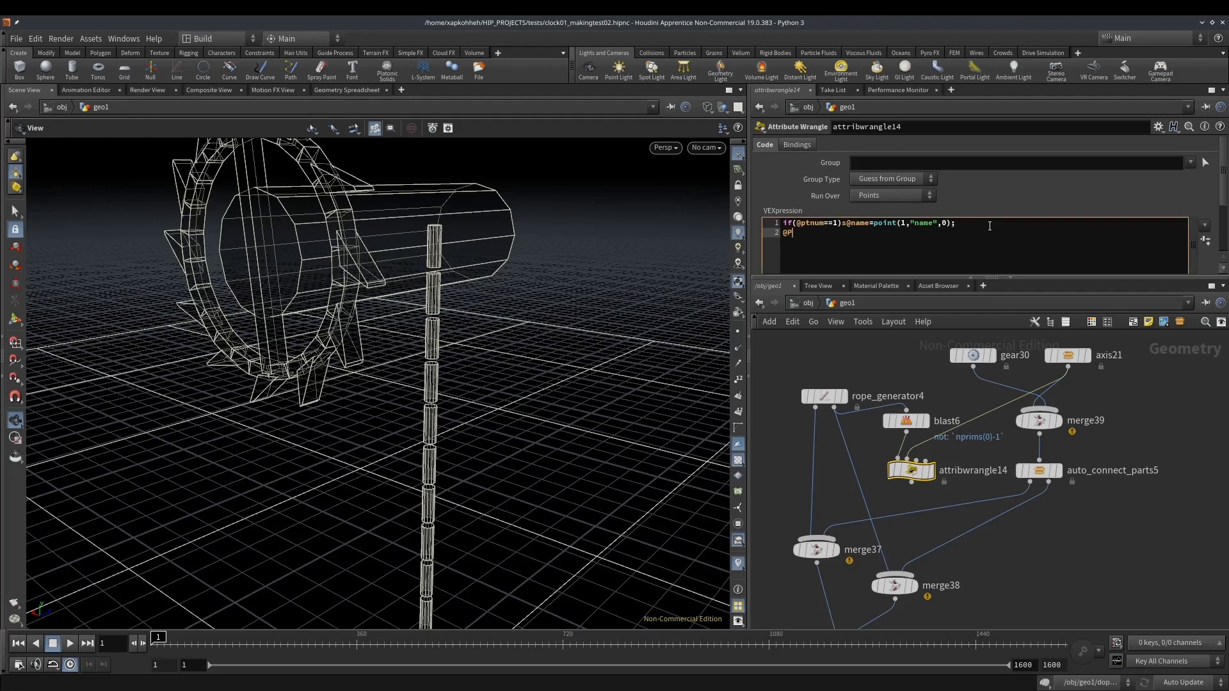
pyautogui.write('@P+=0.06*{0,1,0};')
pyautogui.moveTo(912, 484); pyautogui.dragTo(899, 573)
pyautogui.moveTo(1045, 557); pyautogui.dragTo(1054, 524, button='middle')
# Scrub the simulation to frame 97 and examine the rope's links and constraint guides inside the DOP network
pyautogui.moveTo(157, 648); pyautogui.dragTo(204, 641)
pyautogui.moveTo(1002, 557); pyautogui.dragTo(1000, 512, button='middle')
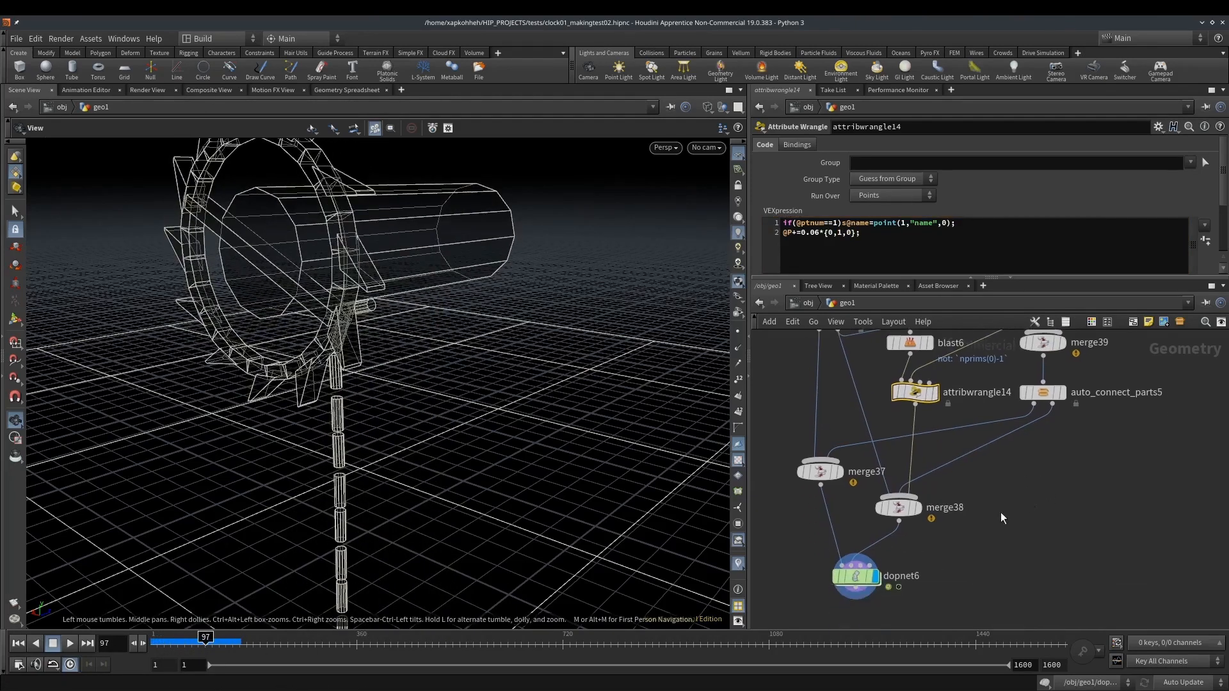
pyautogui.doubleClick(850, 582)
pyautogui.scroll(6, 353, 358)
pyautogui.scroll(-3, 341, 339)
pyautogui.moveTo(316, 332); pyautogui.dragTo(338, 310)
pyautogui.moveTo(299, 389); pyautogui.dragTo(327, 346, button='middle')
pyautogui.scroll(5, 332, 295)
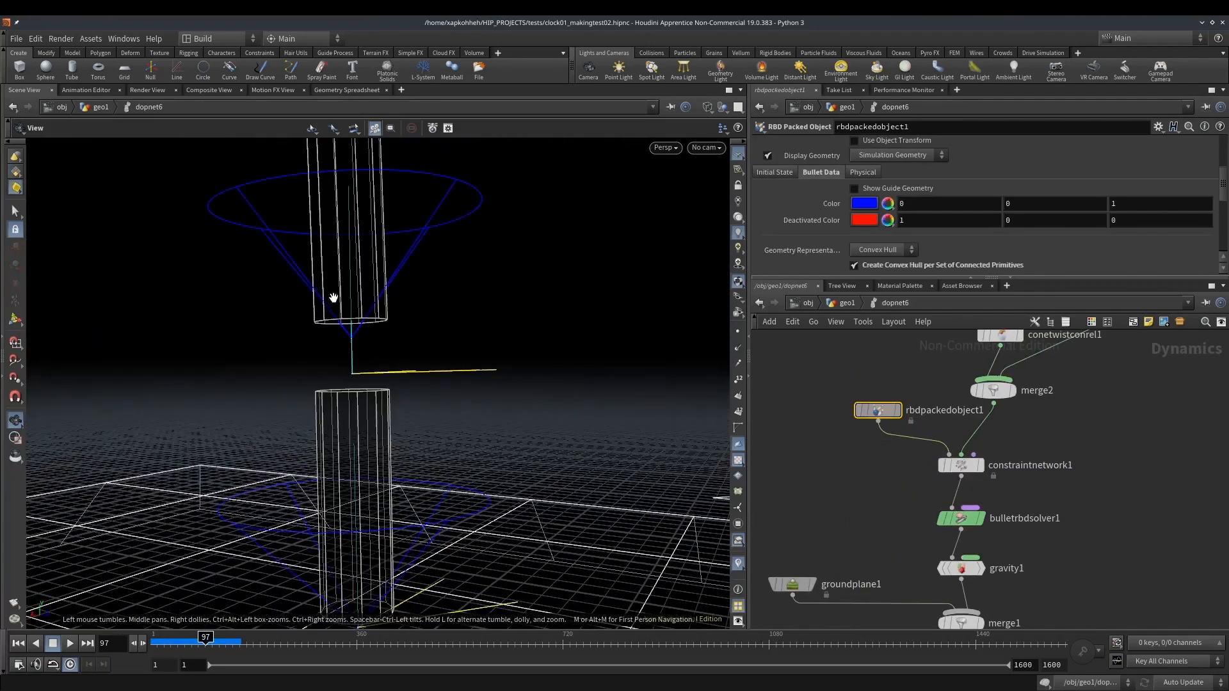
pyautogui.moveTo(206, 641); pyautogui.dragTo(153, 642)
pyautogui.moveTo(256, 419); pyautogui.dragTo(280, 420)
pyautogui.moveTo(280, 420); pyautogui.dragTo(366, 293, button='middle')
# Set the Bullet solver's Constraint Iterations to 30
pyautogui.moveTo(879, 508); pyautogui.dragTo(954, 531)
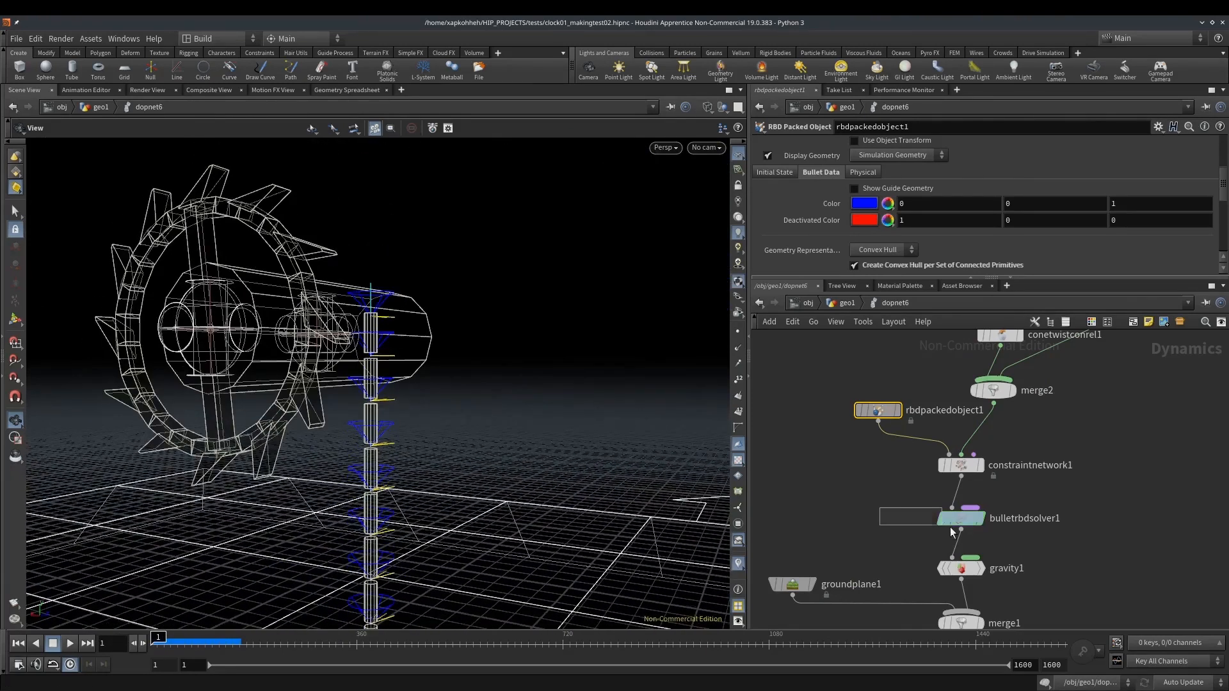
pyautogui.scroll(-3, 879, 183)
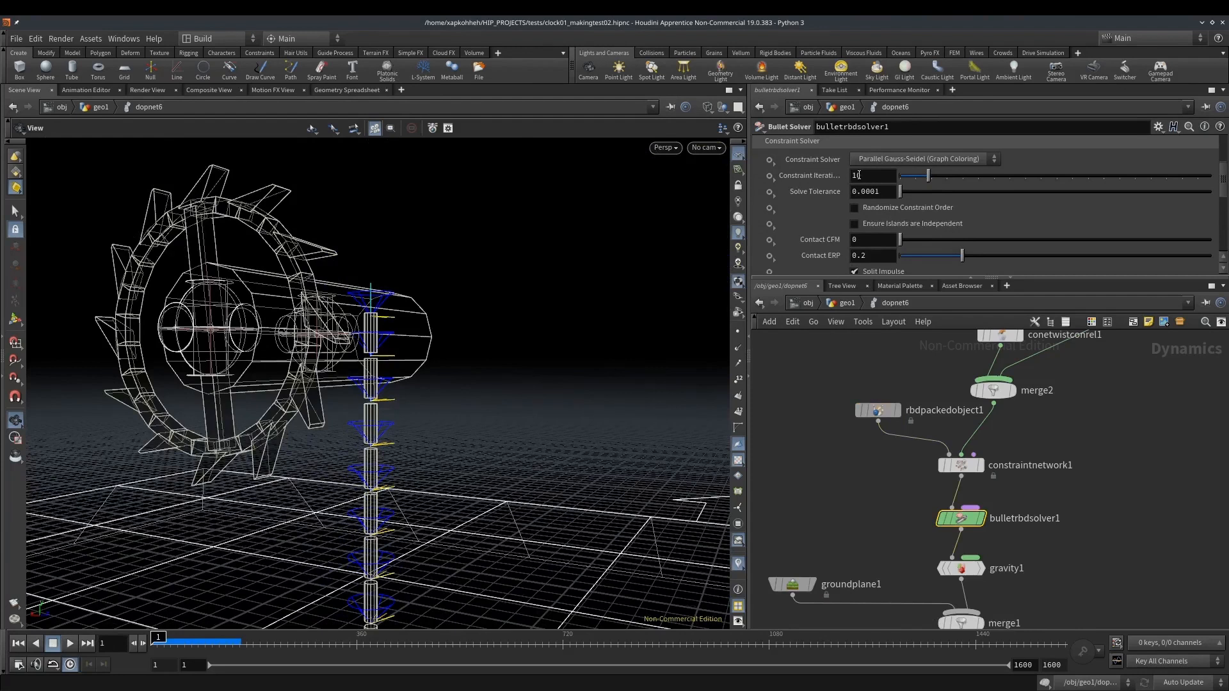
pyautogui.doubleClick(855, 175)
pyautogui.write('30')
pyautogui.press('Return')
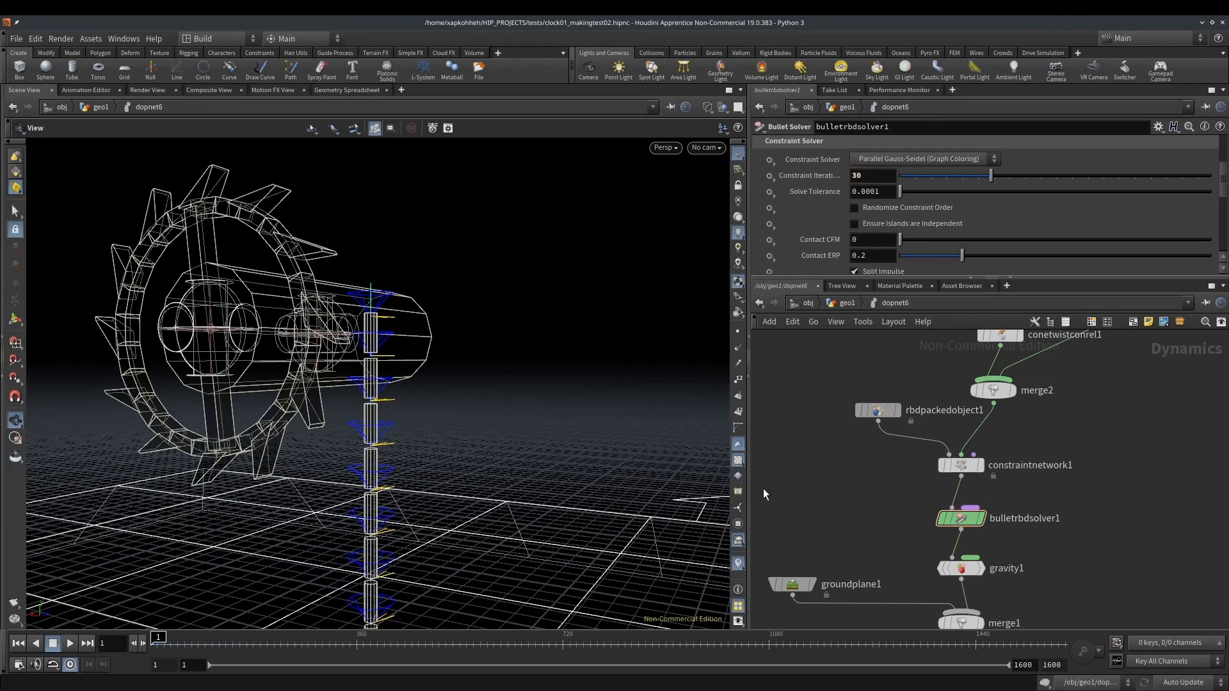
# Simulate the hanging rope with the solver settings and bypass the ground plane
pyautogui.moveTo(171, 645); pyautogui.dragTo(242, 645)
pyautogui.scroll(-5, 388, 394)
pyautogui.scroll(-2, 382, 428)
pyautogui.moveTo(381, 451); pyautogui.dragTo(352, 294, button='middle')
pyautogui.click(771, 583)
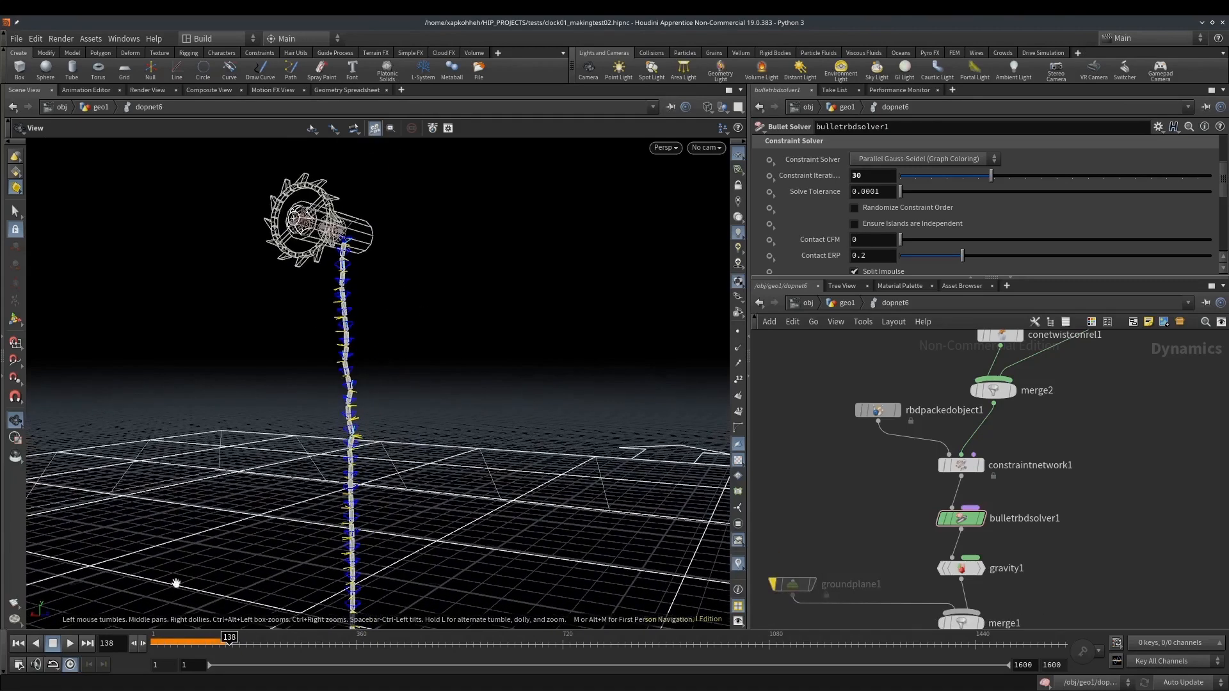
# Rerun the simulation without the ground plane, examine the rope and gear, and return to frame 1
pyautogui.moveTo(163, 642); pyautogui.dragTo(192, 638)
pyautogui.moveTo(353, 509); pyautogui.dragTo(299, 414, button='middle')
pyautogui.scroll(8, 326, 345)
pyautogui.moveTo(191, 640); pyautogui.dragTo(142, 639)
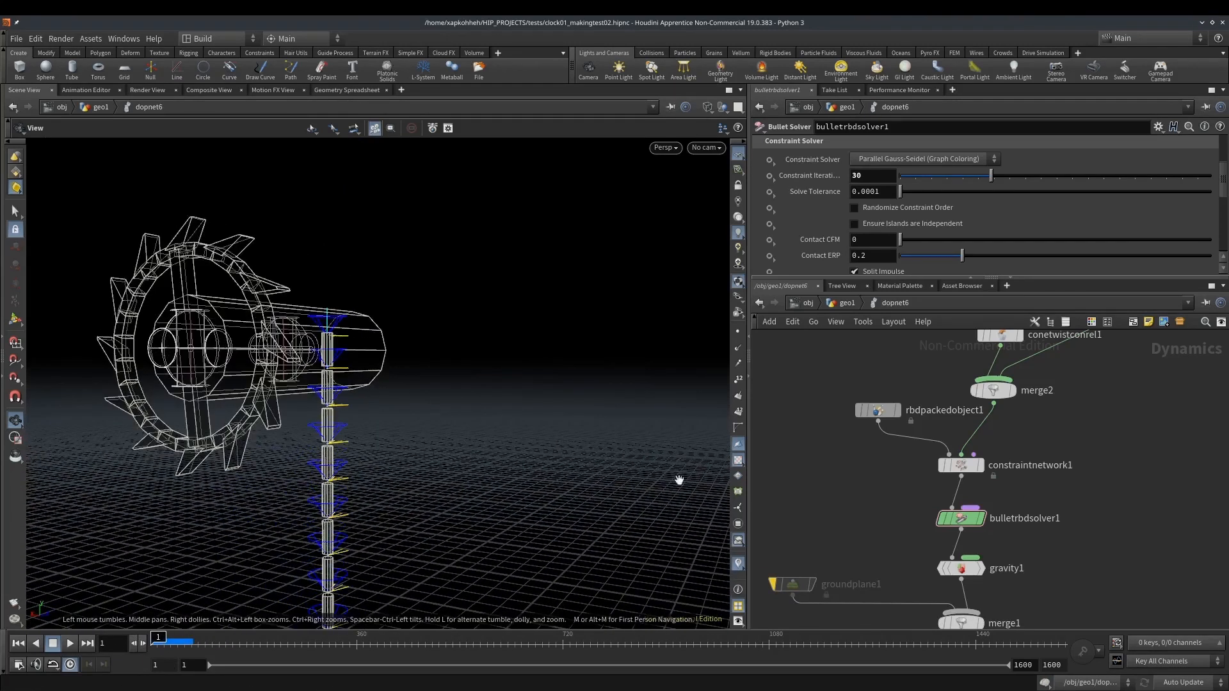
# Return to the geometry network and move the gear and axis nodes up to make room above their Merge node
pyautogui.click(839, 306)
pyautogui.moveTo(982, 410); pyautogui.dragTo(980, 563, button='middle')
pyautogui.scroll(-2, 979, 563)
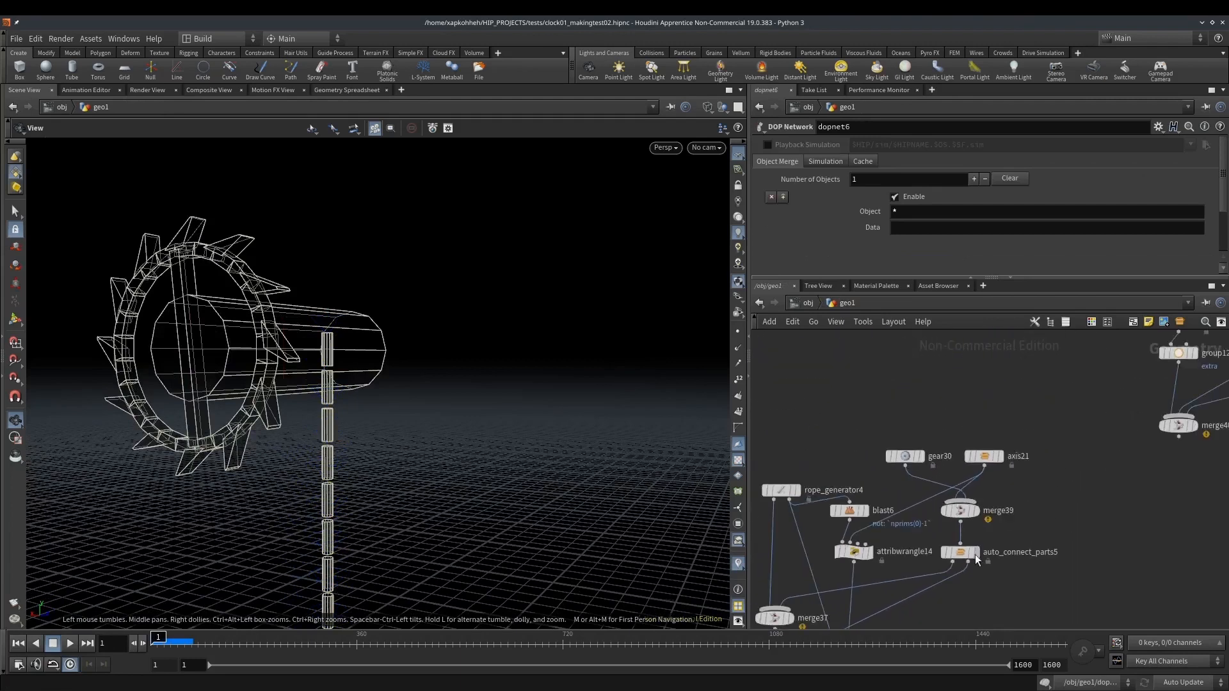
pyautogui.moveTo(922, 413); pyautogui.dragTo(989, 368)
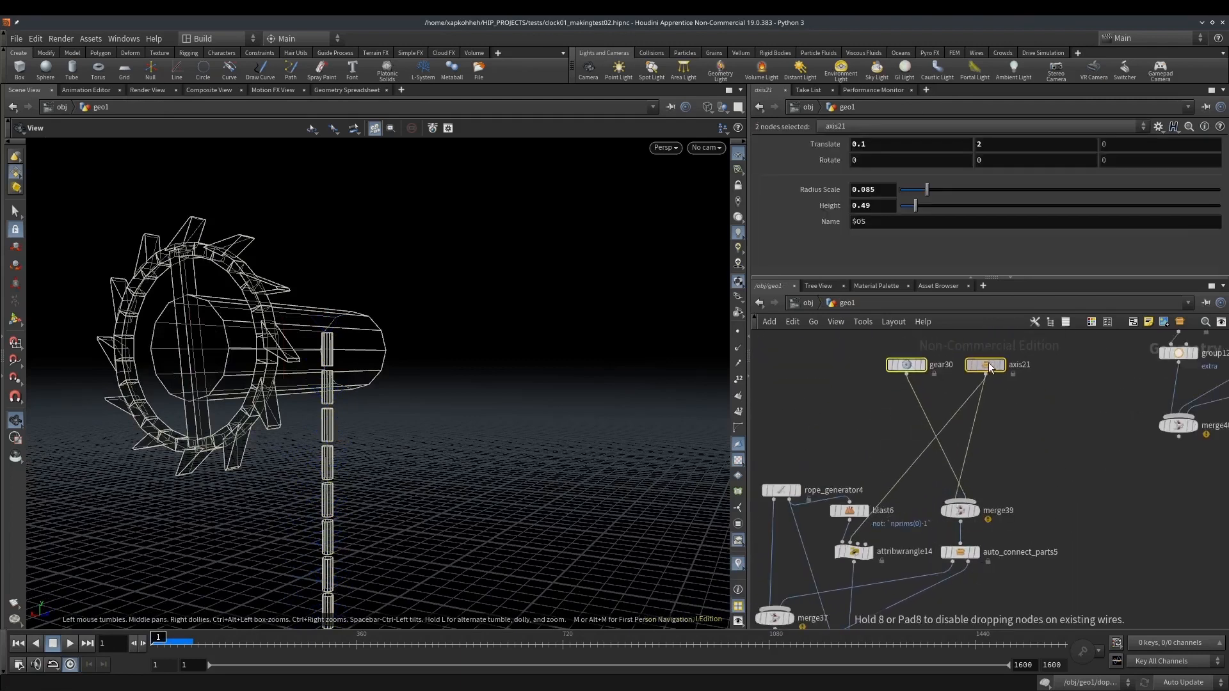
pyautogui.moveTo(158, 639)
pyautogui.mouseDown()
pyautogui.moveTo(251, 641)
pyautogui.moveTo(156, 641)
pyautogui.mouseUp()
pyautogui.moveTo(995, 467); pyautogui.dragTo(993, 461, button='middle')
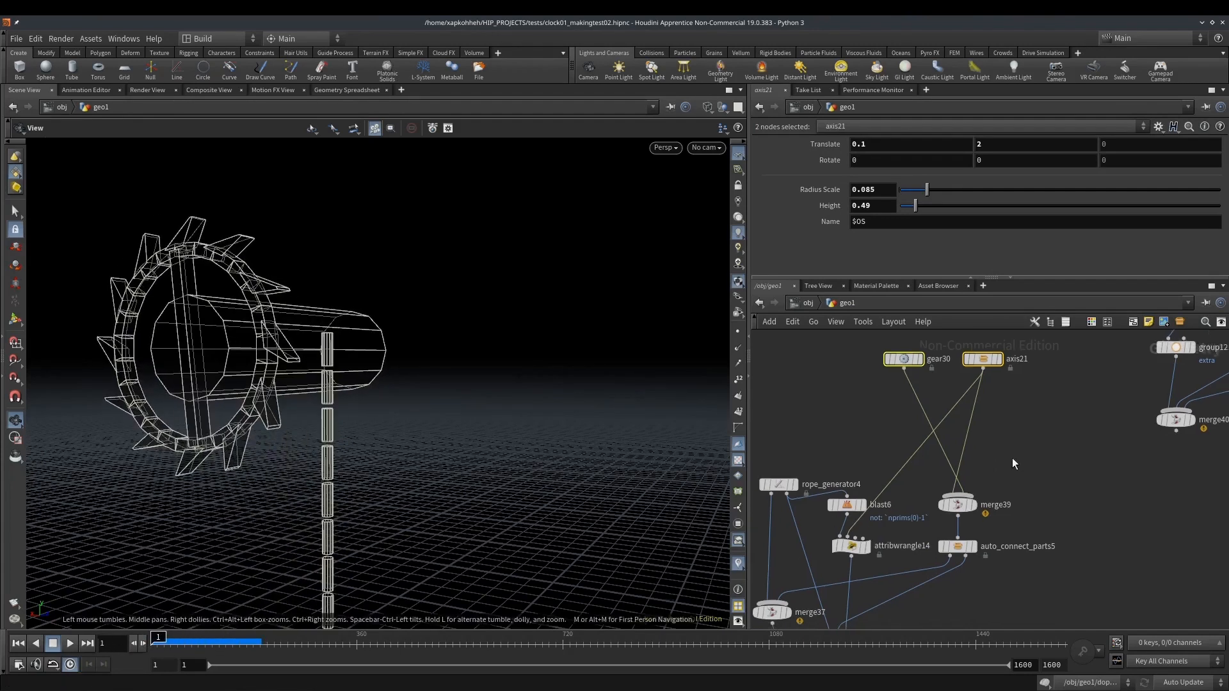
# Insert an Attribute Wrangle on the connection between the axis node and the gear and axis Merge node
pyautogui.press('Tab')
pyautogui.write('attribwrangle')
pyautogui.press('Return')
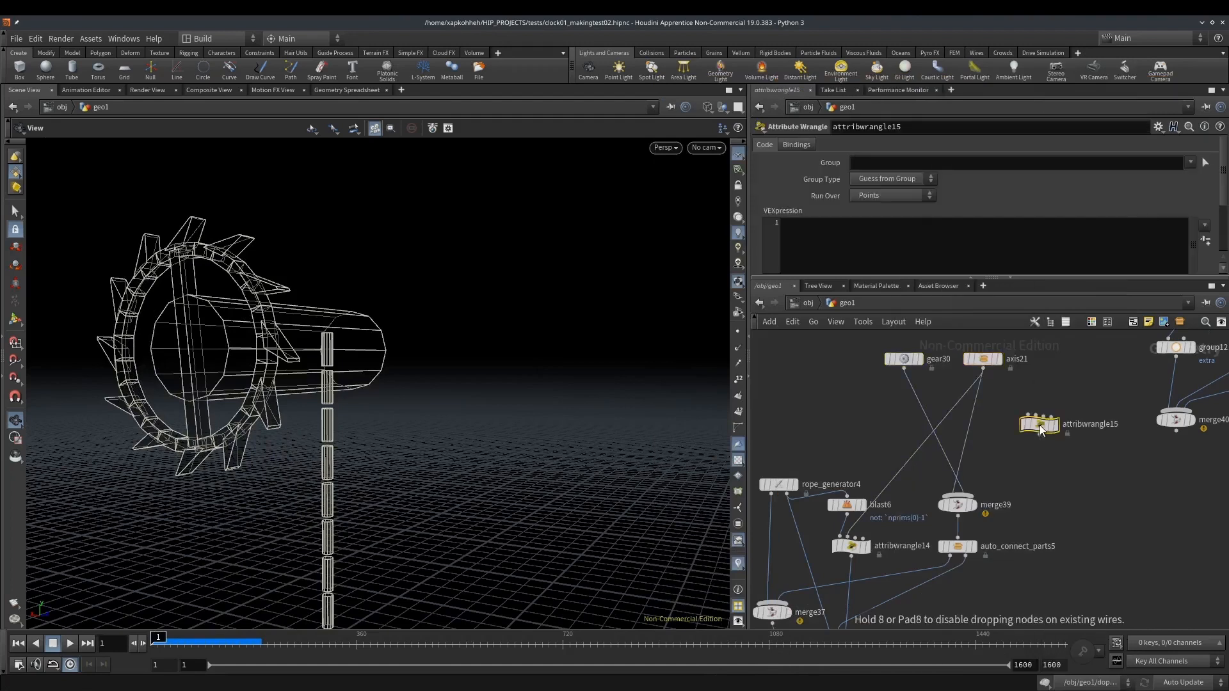
pyautogui.click(977, 439)
pyautogui.moveTo(977, 439); pyautogui.dragTo(988, 425)
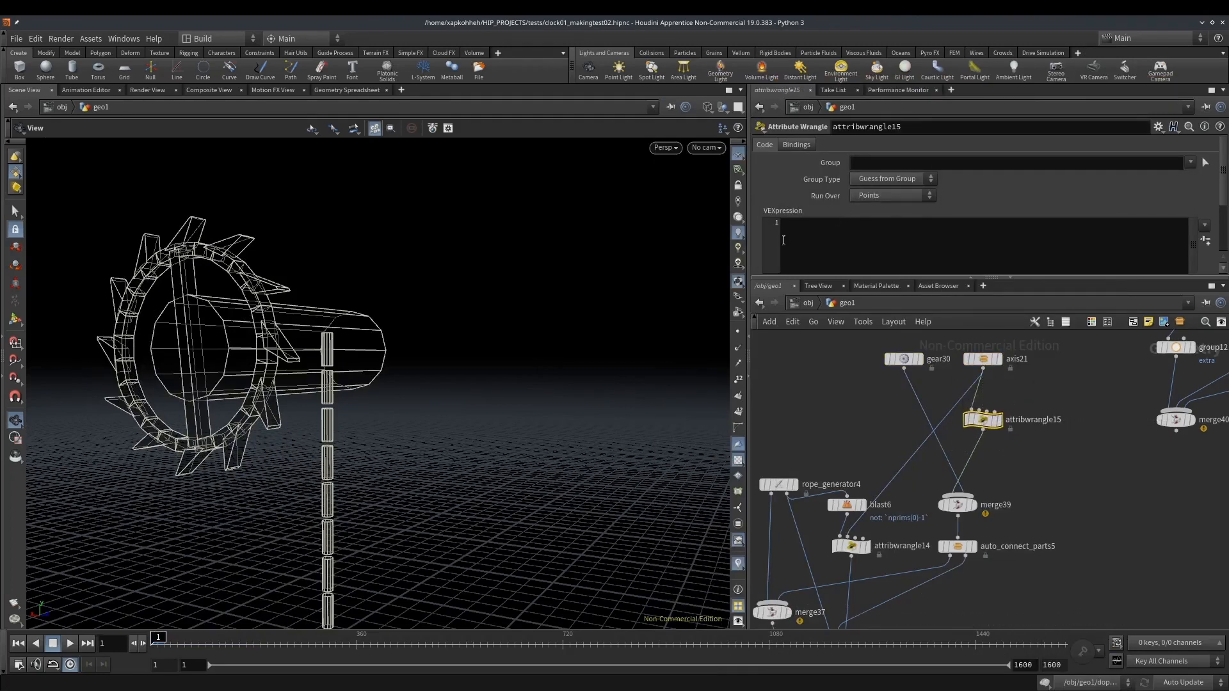
pyautogui.click(881, 259)
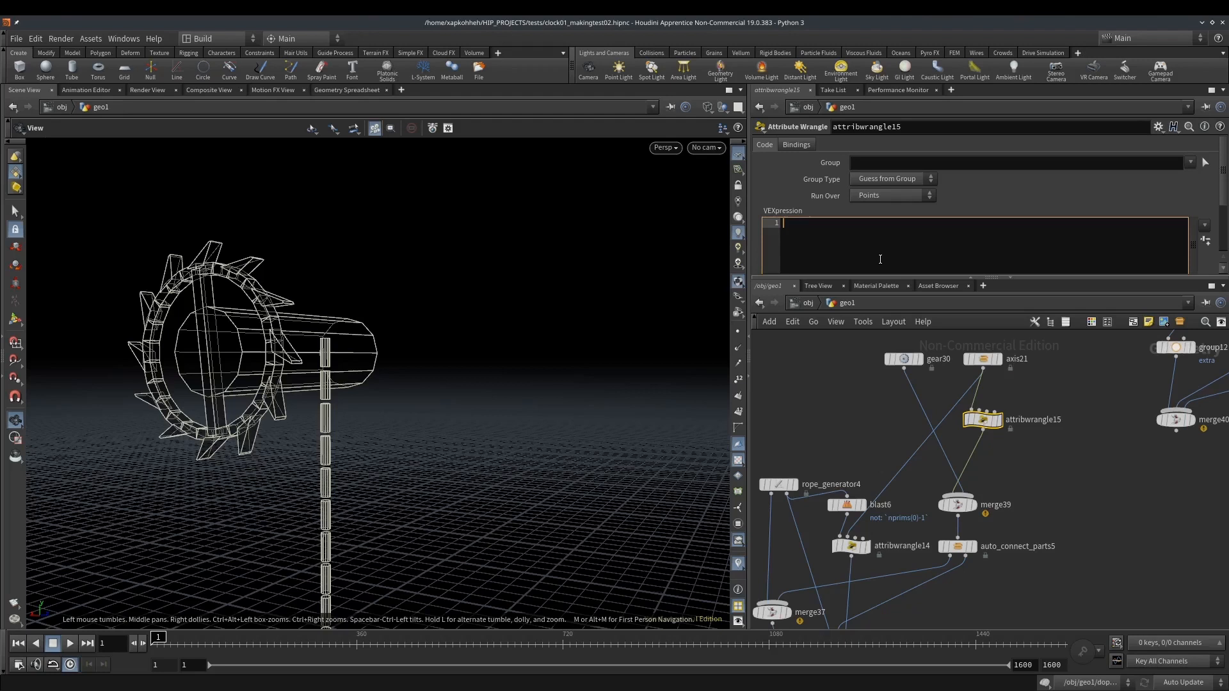
pyautogui.write('i')
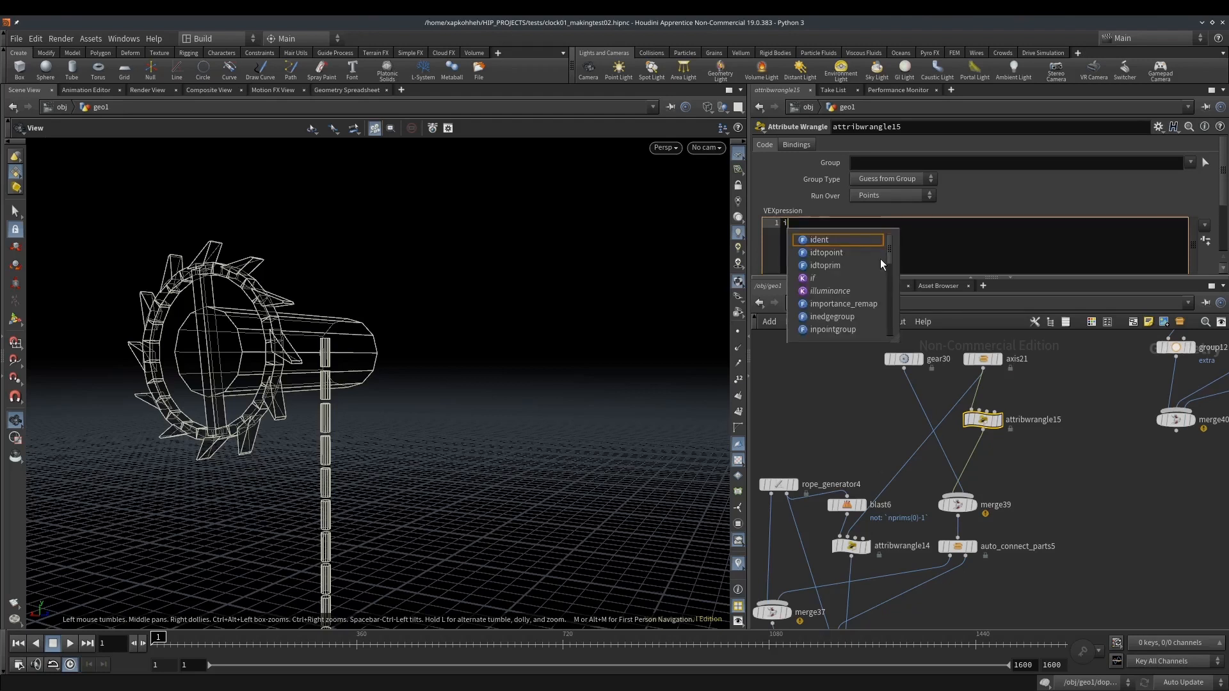
pyautogui.write('@active')
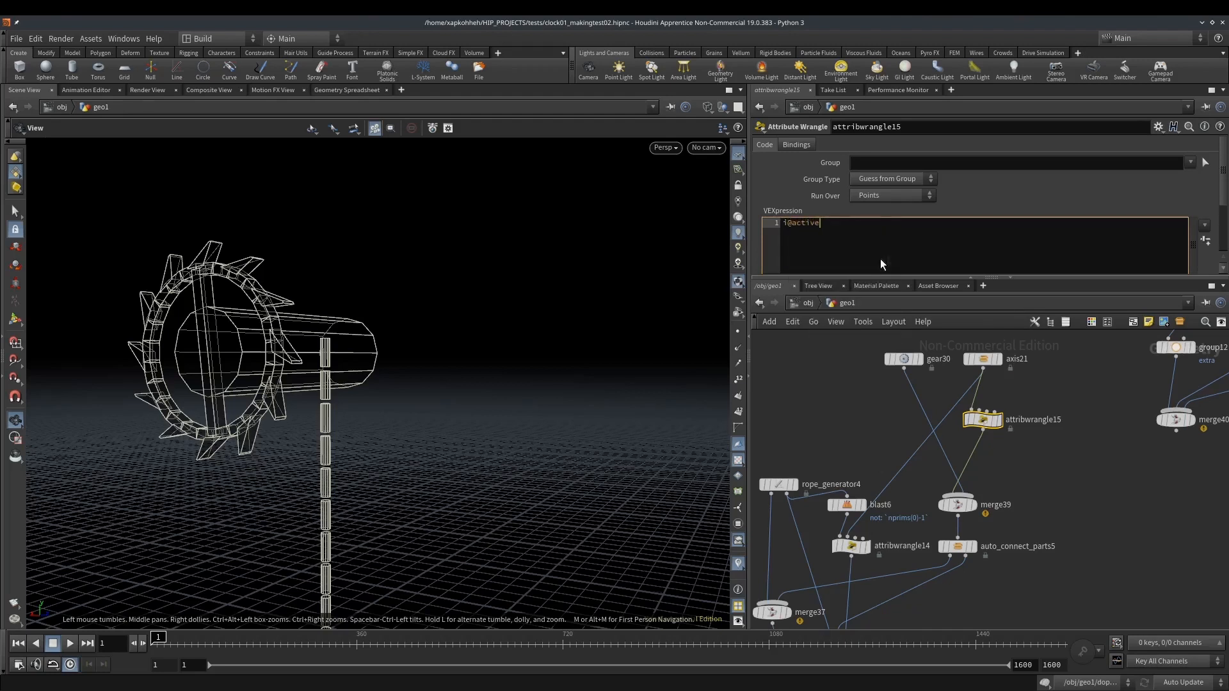
pyautogui.write('=0Frame>150;')
pyautogui.press('Return')
pyautogui.write('i@animater')
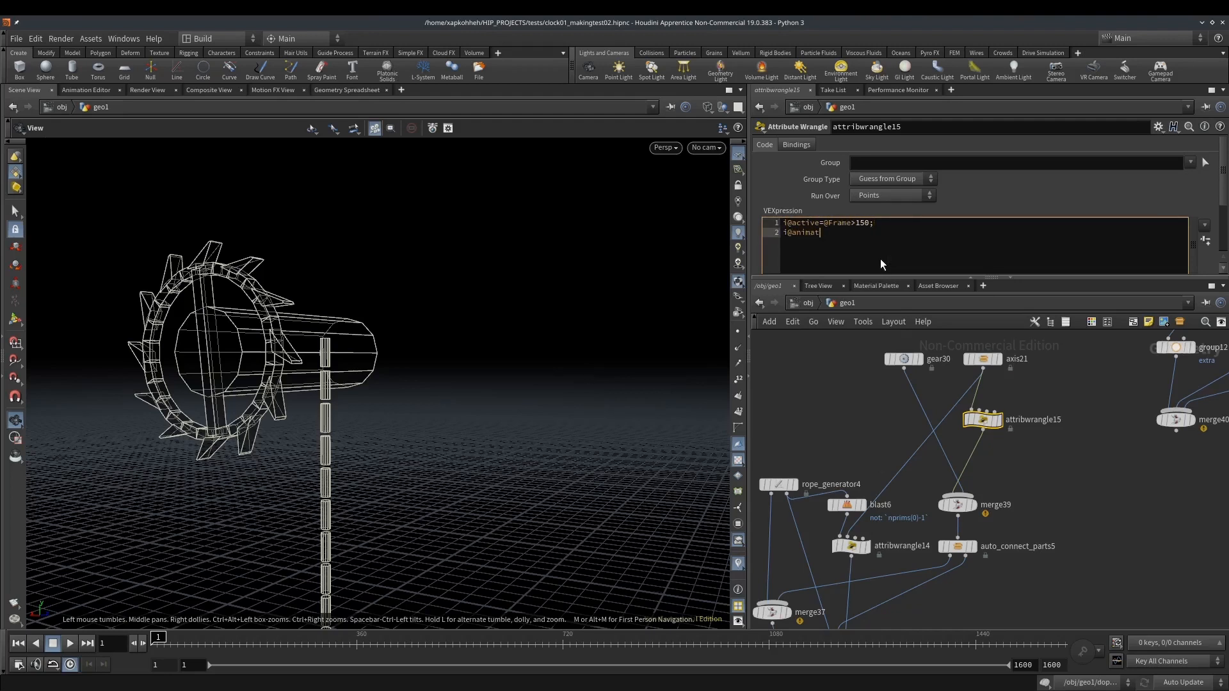
pyautogui.press('BackSpace')
pyautogui.write('d=!i@active;')
pyautogui.hotkey('ctrl', 'Home')
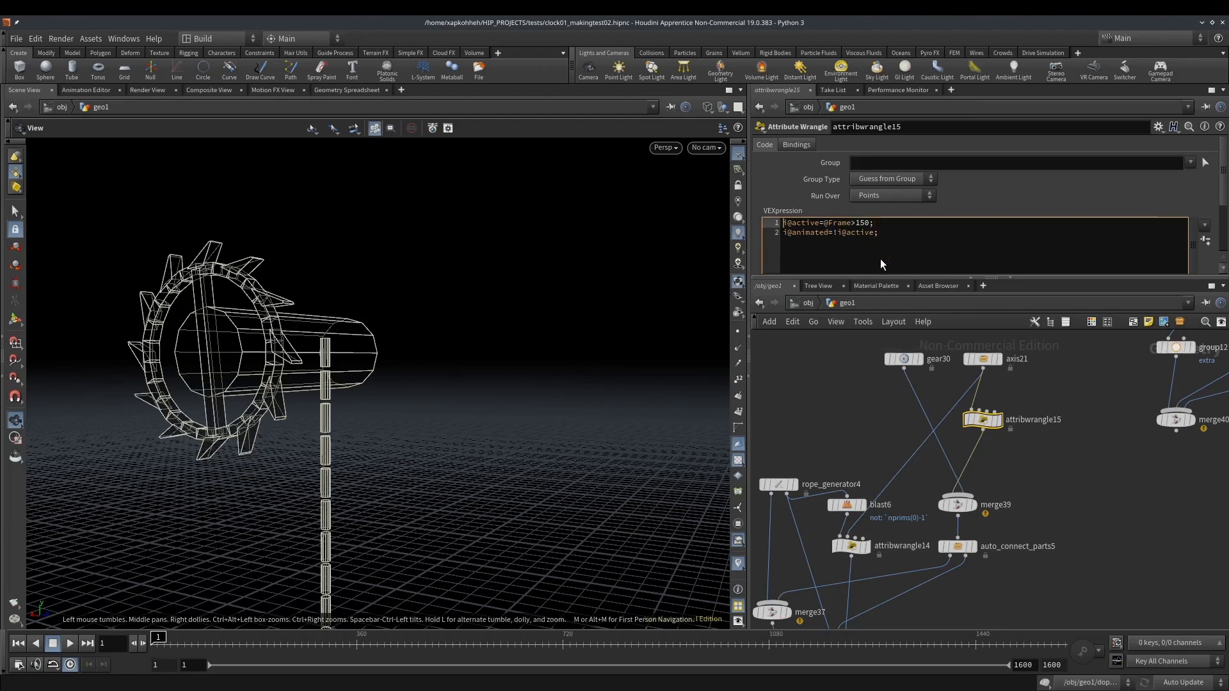
pyautogui.press('Return')
pyautogui.press('Up')
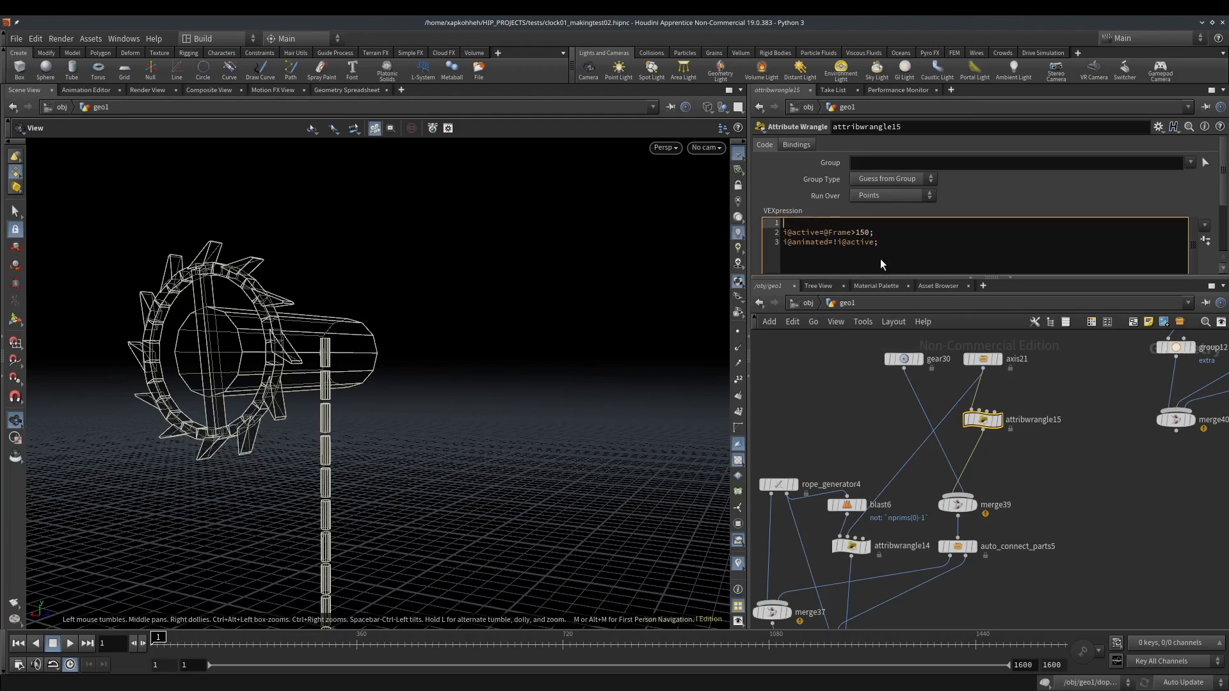
pyautogui.write('int')
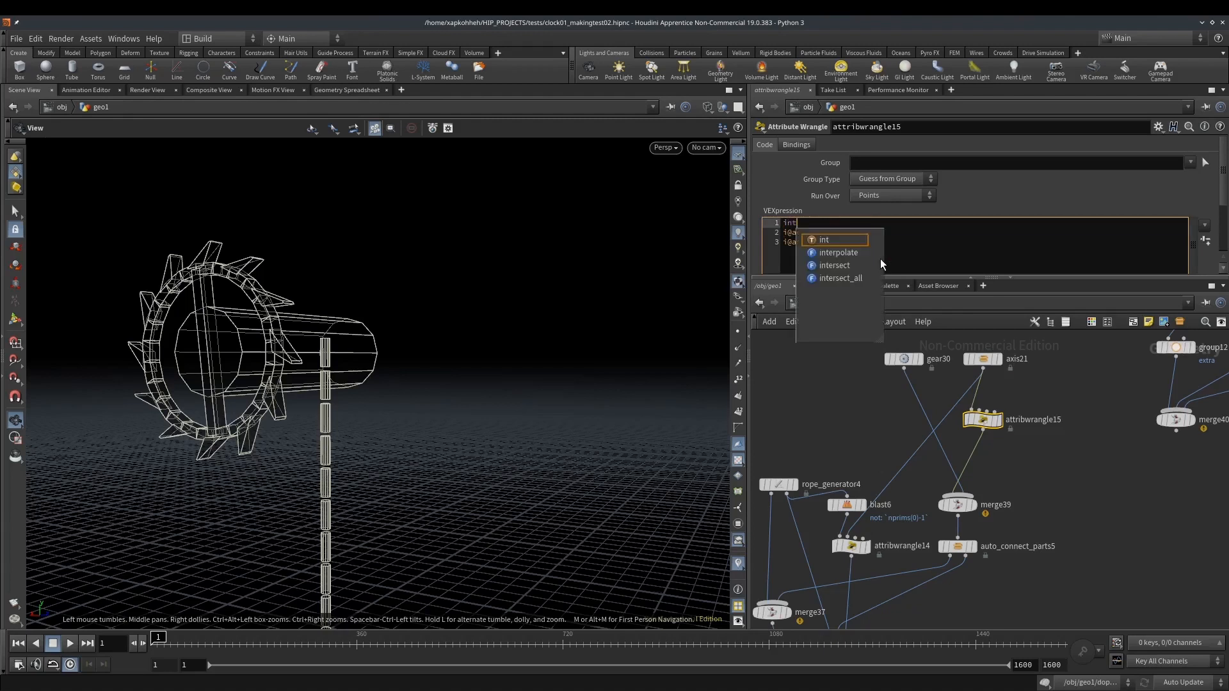
pyautogui.write(' @acitve=1;')
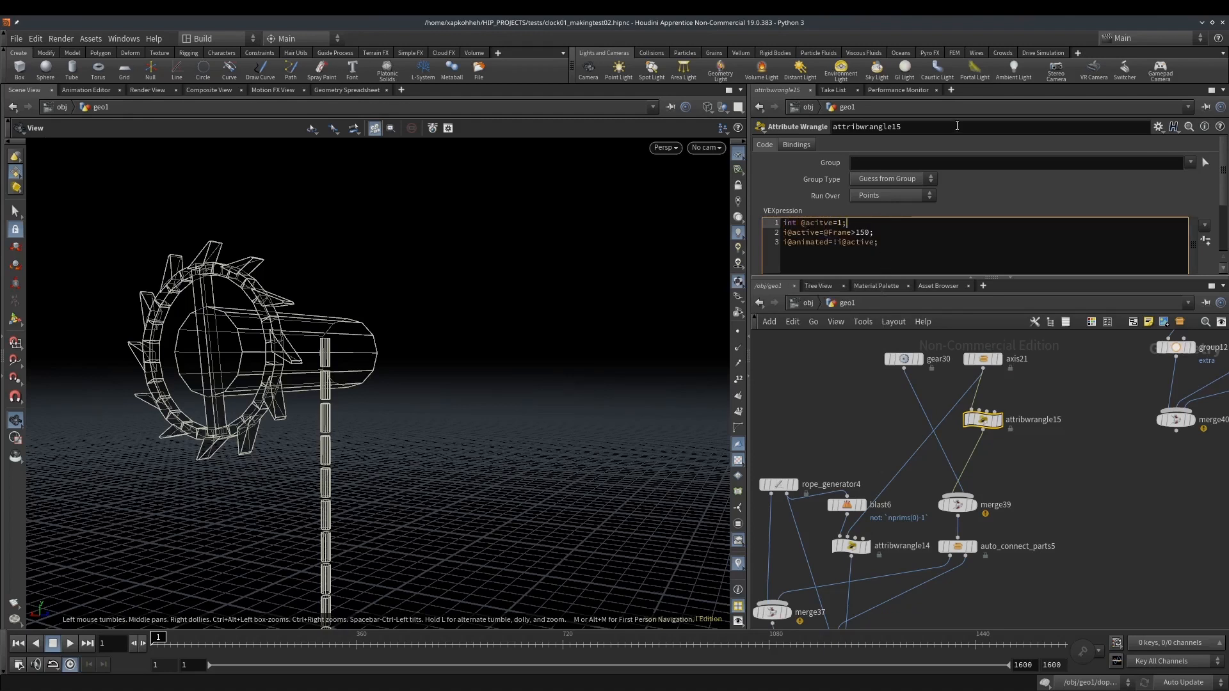
# Scrub the opening frames of the simulation and examine how the gear, axis and rope behave
pyautogui.moveTo(362, 366); pyautogui.dragTo(356, 276, button='middle')
pyautogui.scroll(-4, 359, 261)
pyautogui.moveTo(359, 261); pyautogui.dragTo(432, 567)
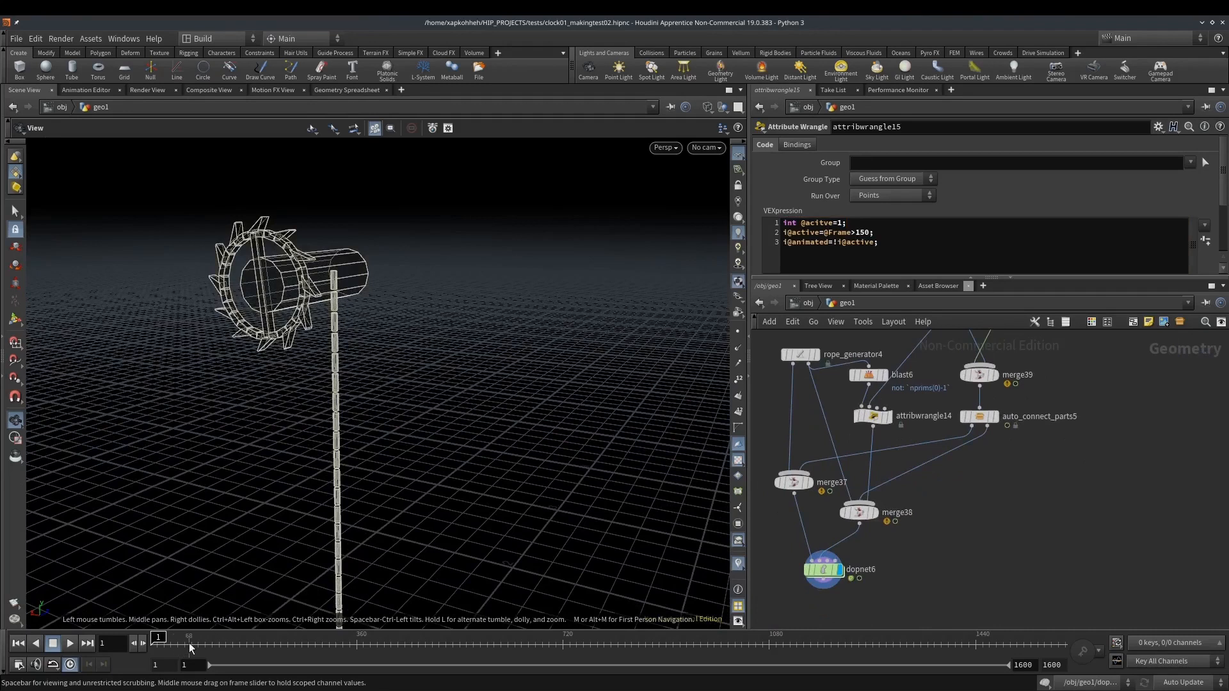
pyautogui.moveTo(158, 644)
pyautogui.mouseDown()
pyautogui.moveTo(172, 643)
pyautogui.moveTo(142, 645)
pyautogui.mouseUp()
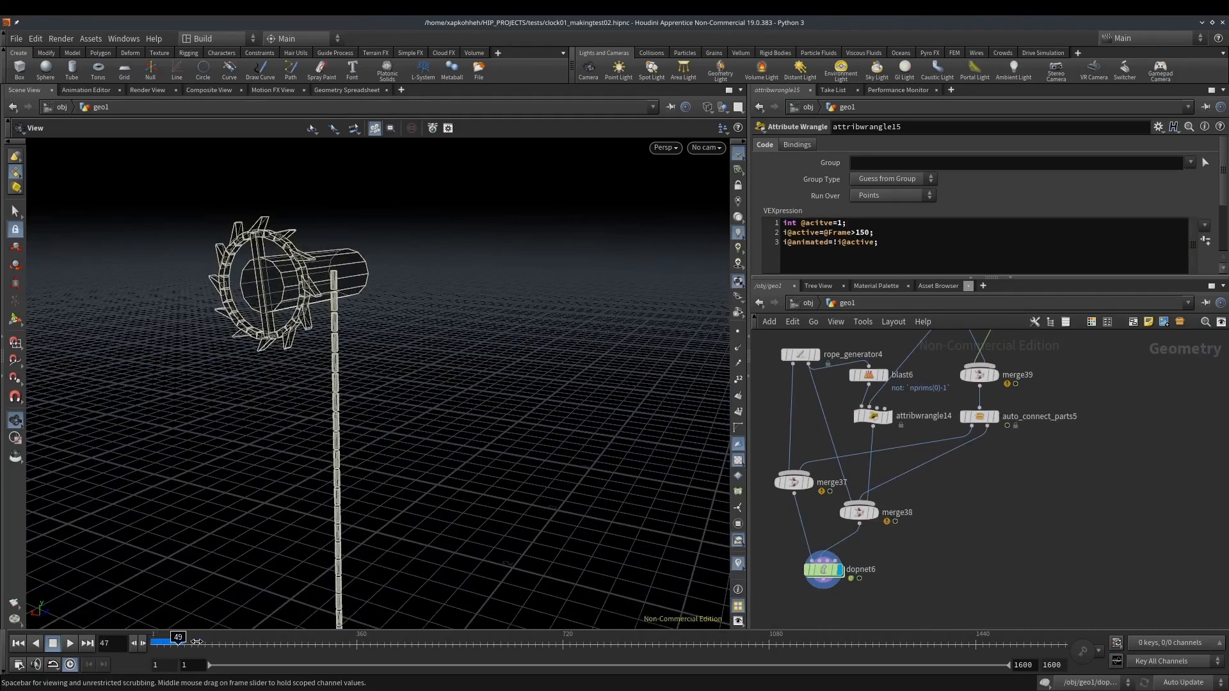
pyautogui.moveTo(1034, 499); pyautogui.dragTo(995, 611, button='middle')
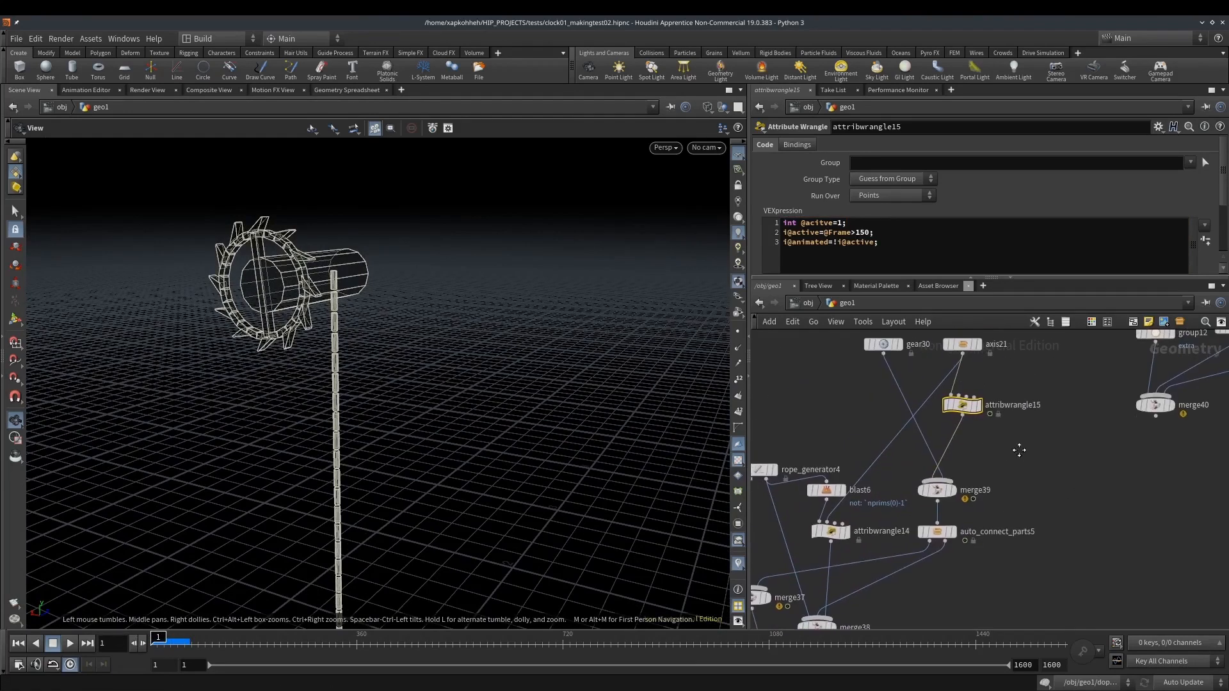
pyautogui.moveTo(1020, 453); pyautogui.dragTo(1016, 507, button='middle')
# Set the gear axis node's Z rotation to the expression `min($FF-1,100)*10` and test it on the opening frames
pyautogui.click(962, 405)
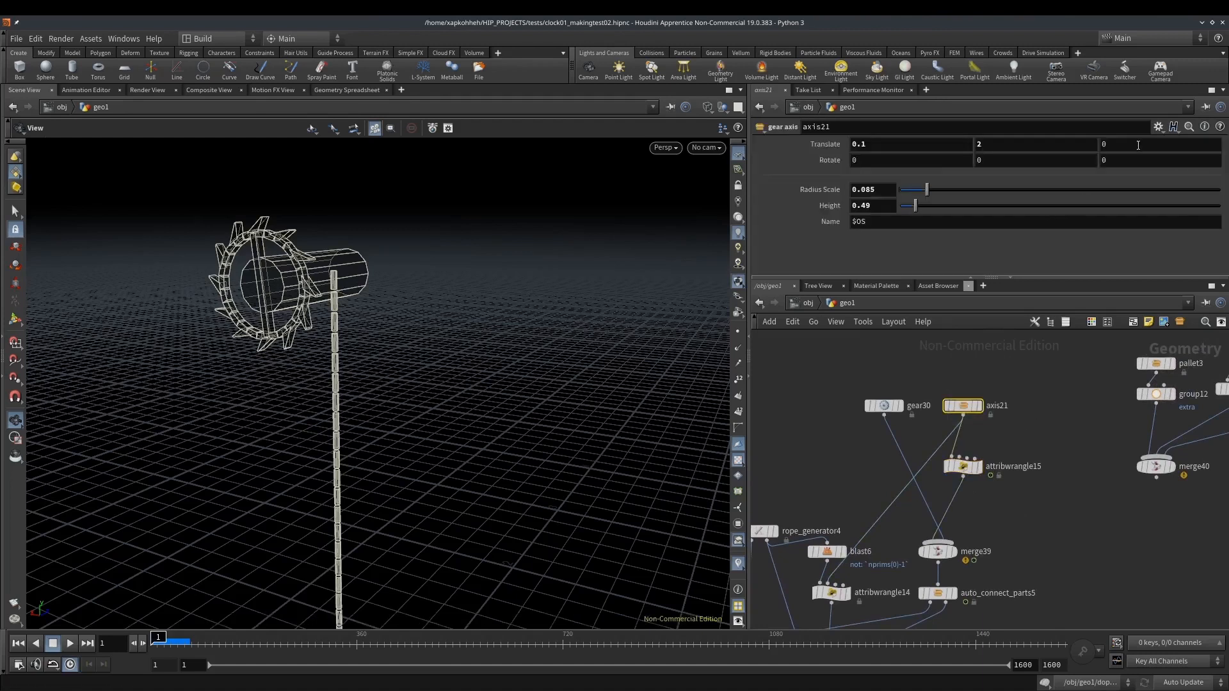
pyautogui.click(1118, 162)
pyautogui.write('min')
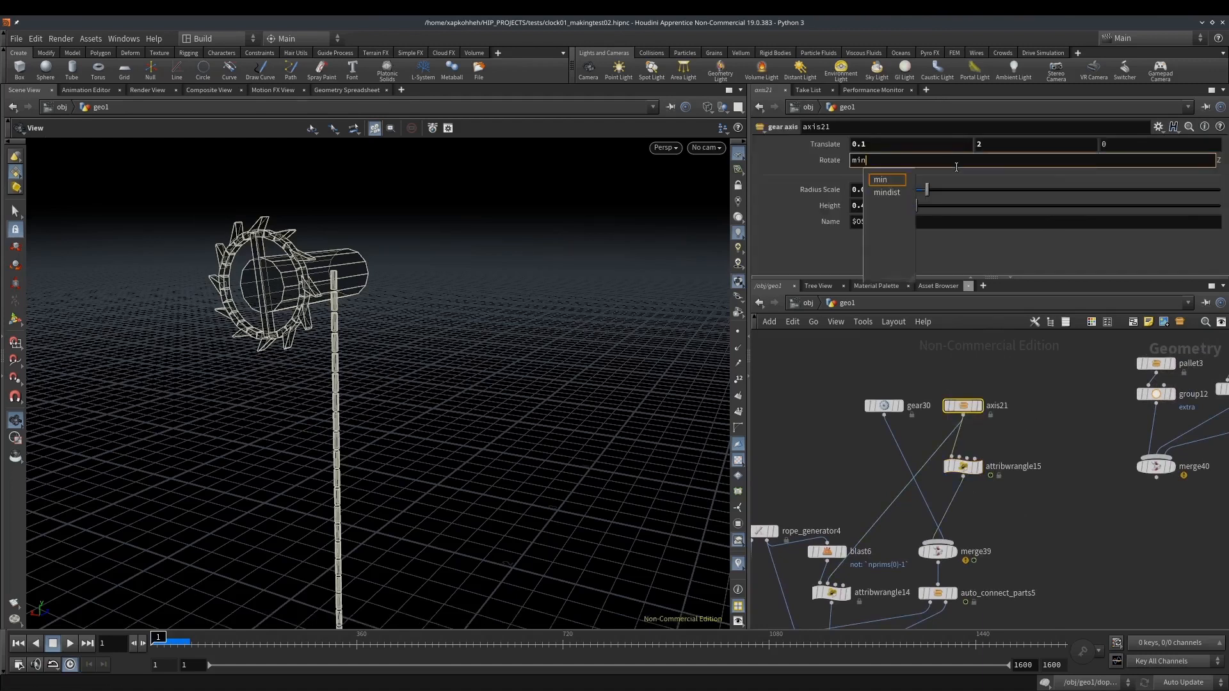
pyautogui.write('($FF-1,')
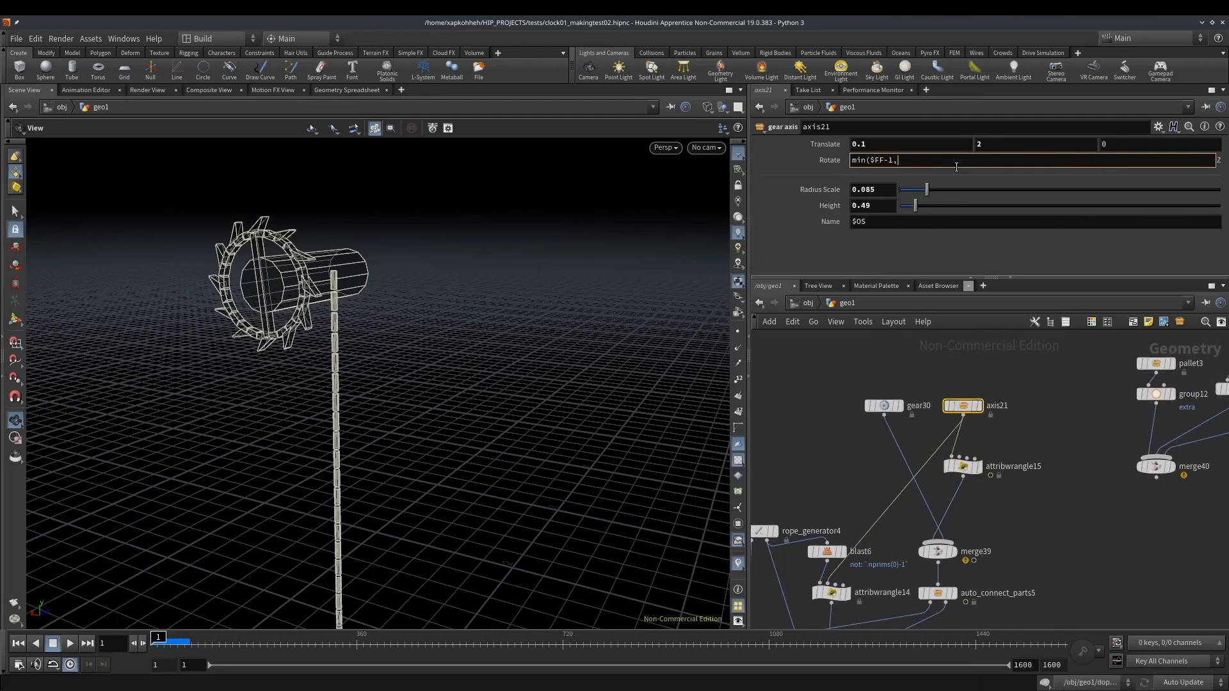
pyautogui.write('100)*10')
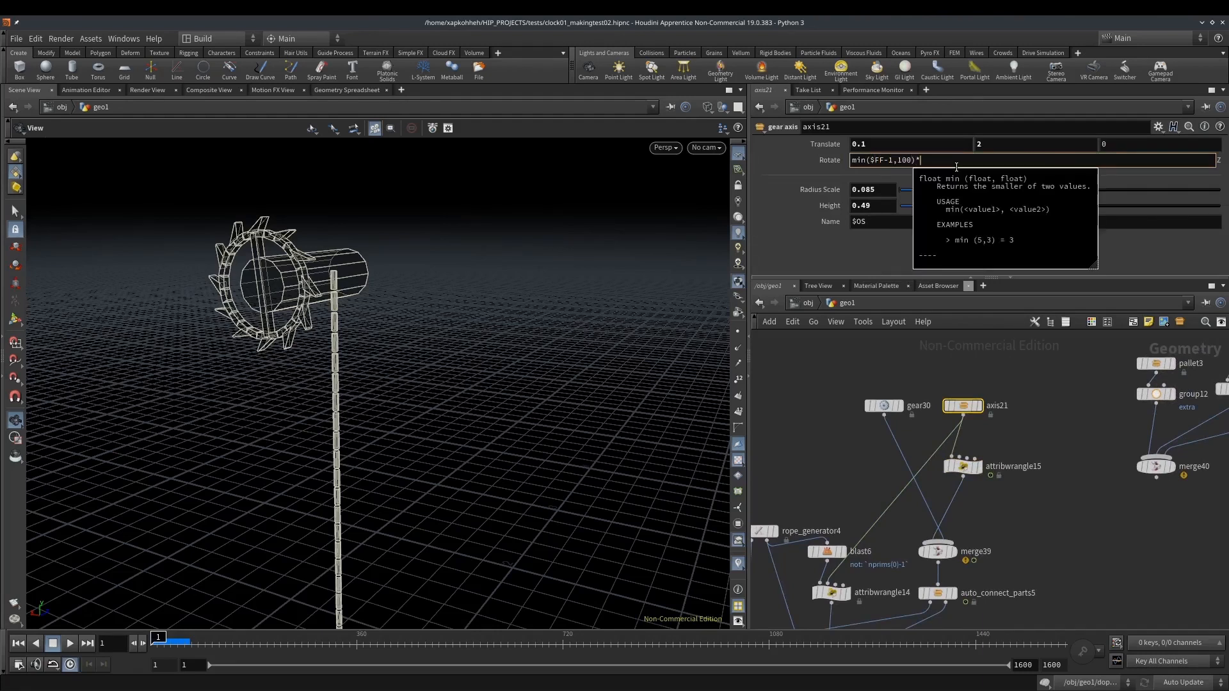
pyautogui.press('Return')
pyautogui.moveTo(160, 646)
pyautogui.mouseDown()
pyautogui.moveTo(179, 645)
pyautogui.moveTo(152, 646)
pyautogui.mouseUp()
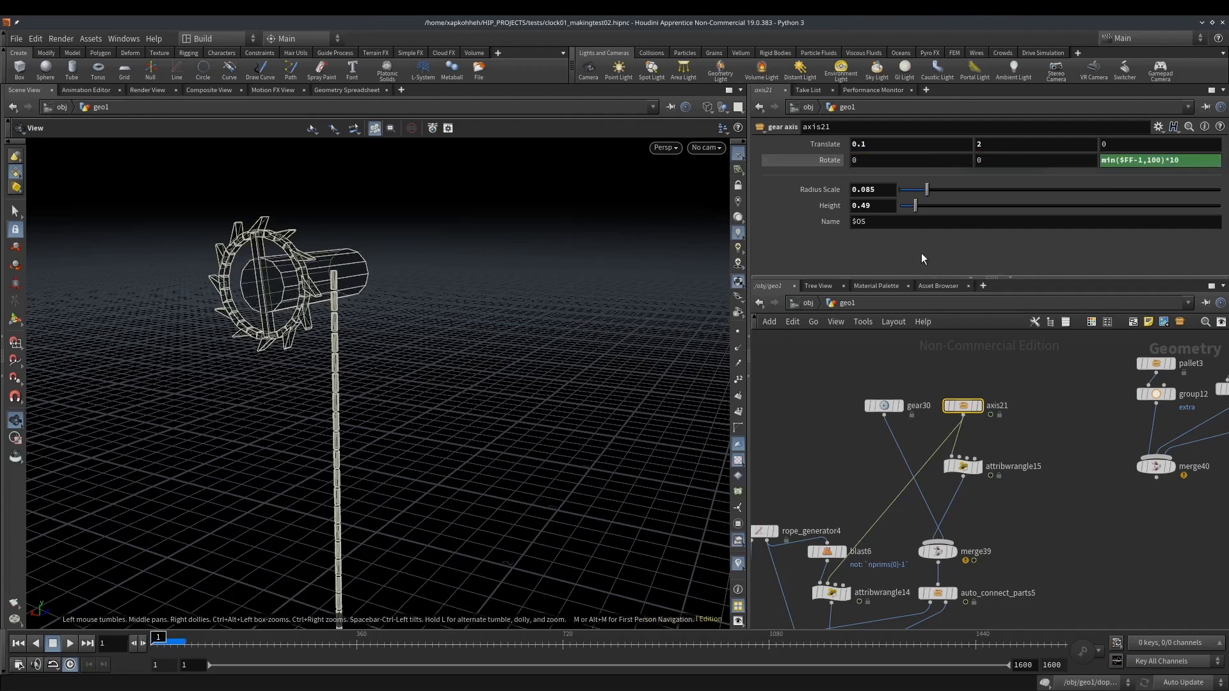
# Reverse the axis's winding direction by changing its Z rotation expression to `-min($FF-1,100)*10`
pyautogui.click(1107, 163)
pyautogui.write('-')
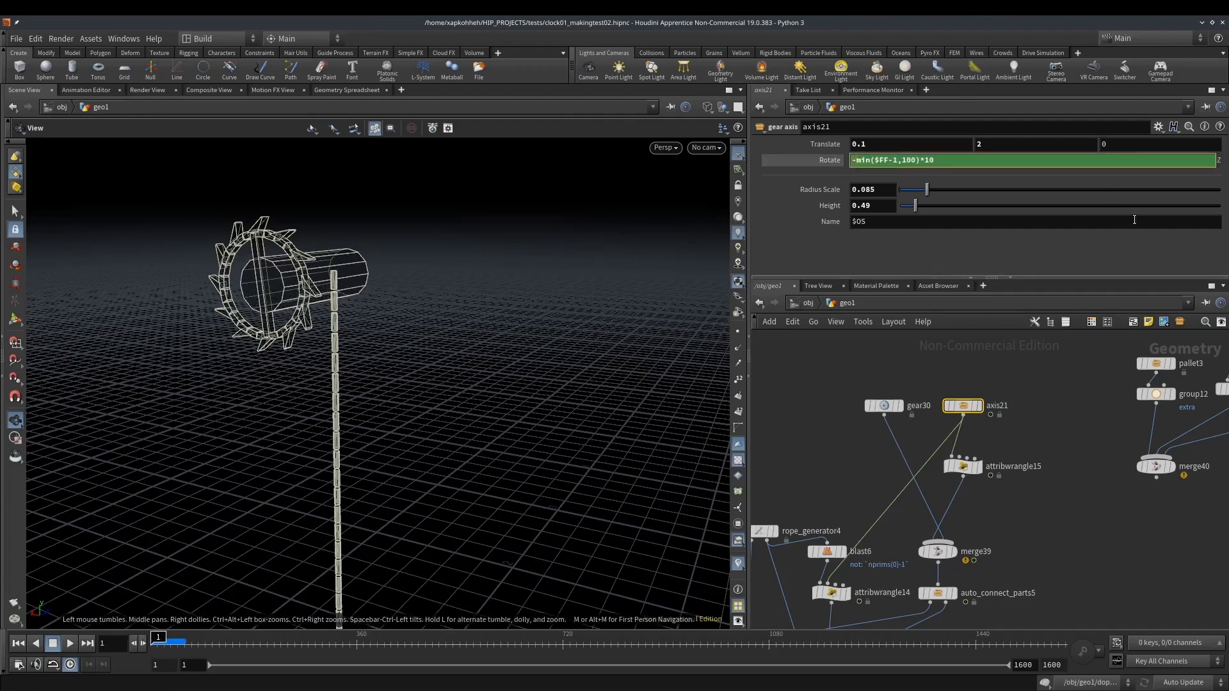
pyautogui.click(1046, 485)
pyautogui.moveTo(1046, 485); pyautogui.dragTo(1059, 442, button='middle')
# Check the point attributes and the code of the axis wrangle
pyautogui.middleClick(972, 427)
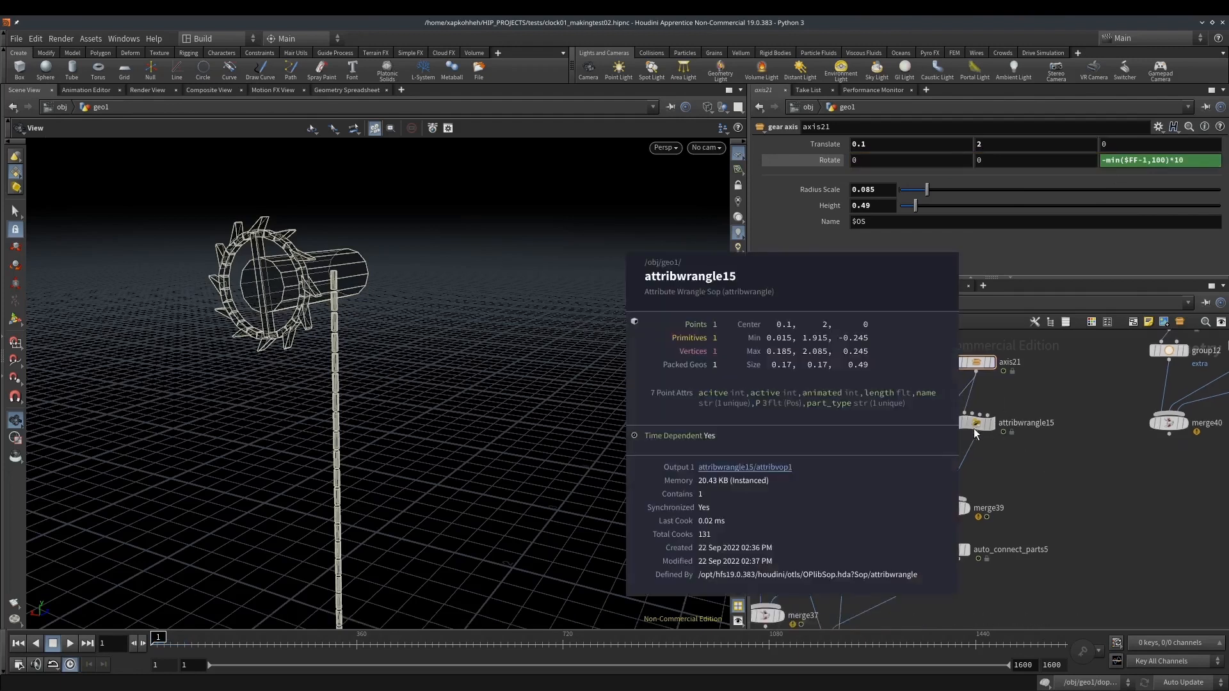
pyautogui.click(975, 424)
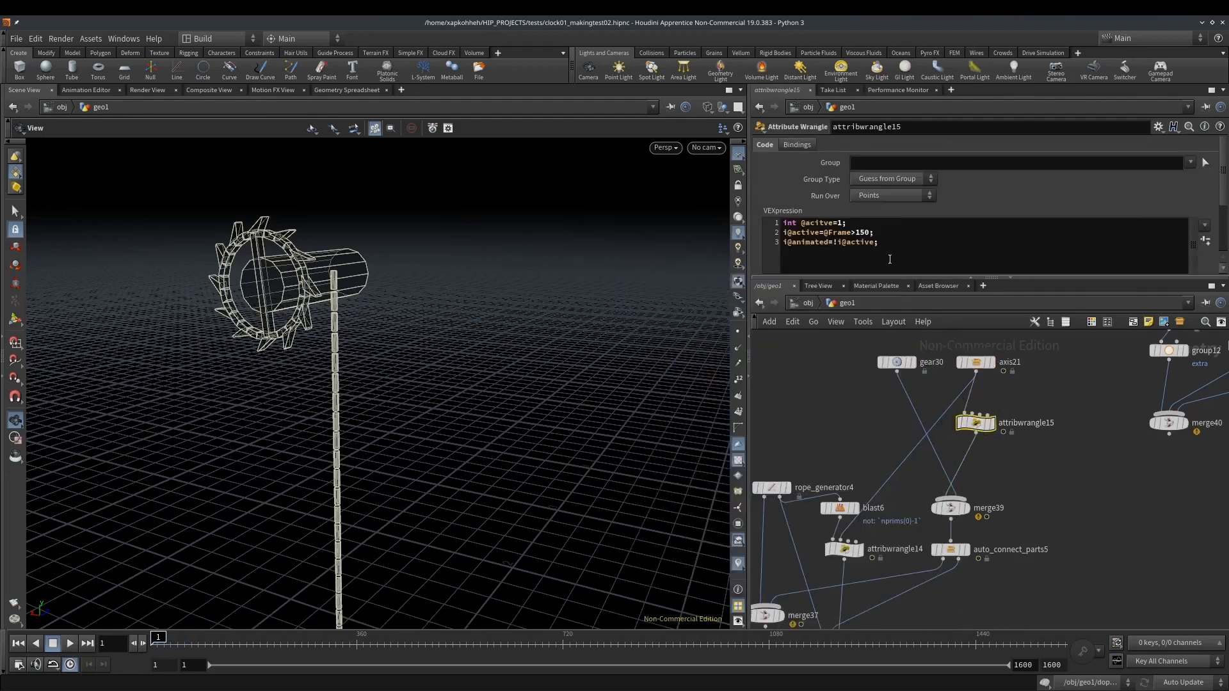
pyautogui.click(817, 221)
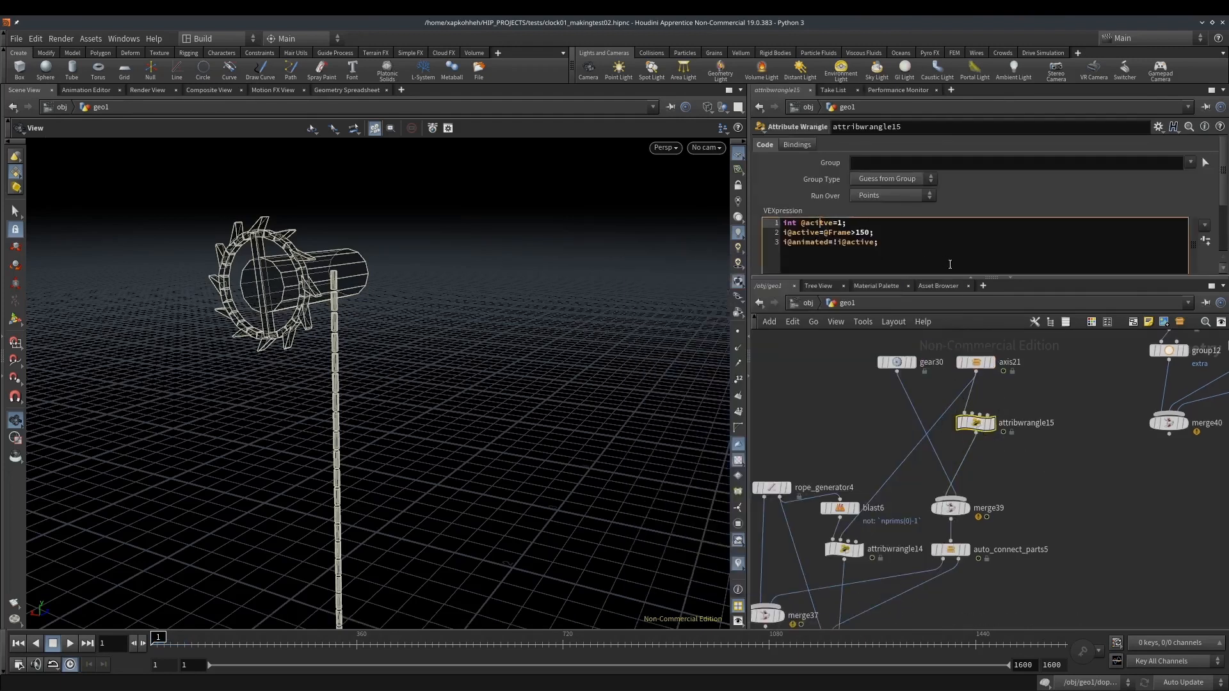
# Open the DOP network and run the simulation to check whether the axis follows its animated rotation
pyautogui.moveTo(1043, 493); pyautogui.dragTo(1075, 306, button='middle')
pyautogui.doubleClick(831, 518)
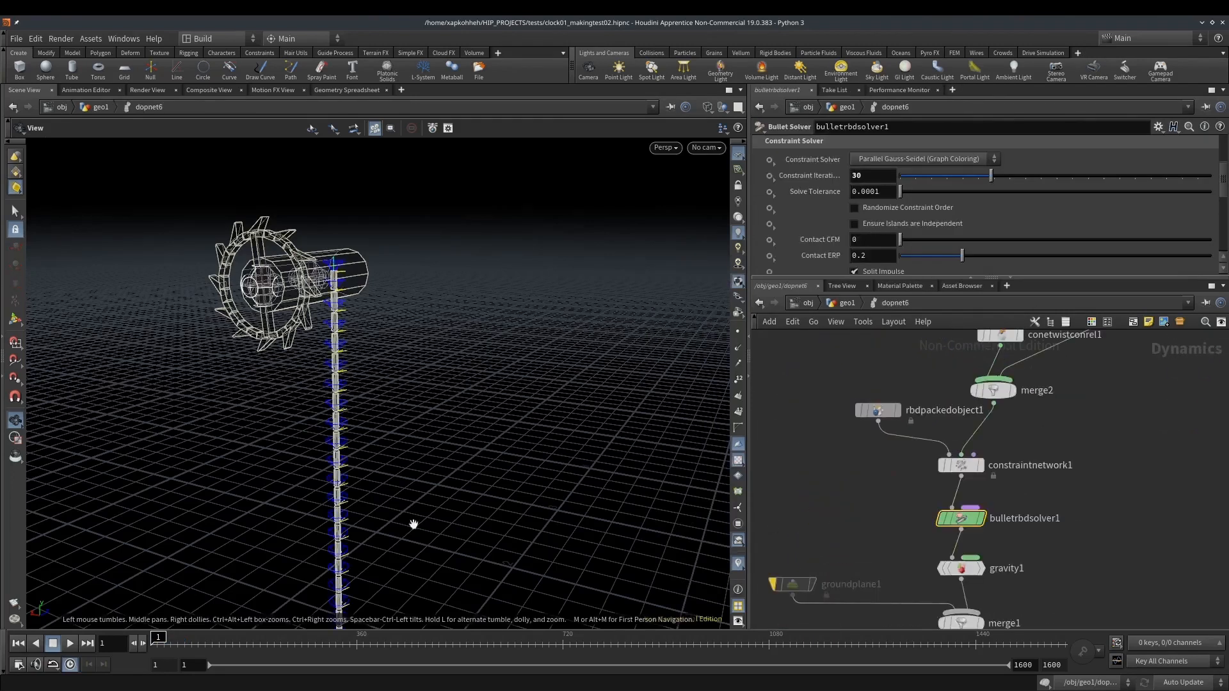
pyautogui.moveTo(152, 642); pyautogui.dragTo(29, 638)
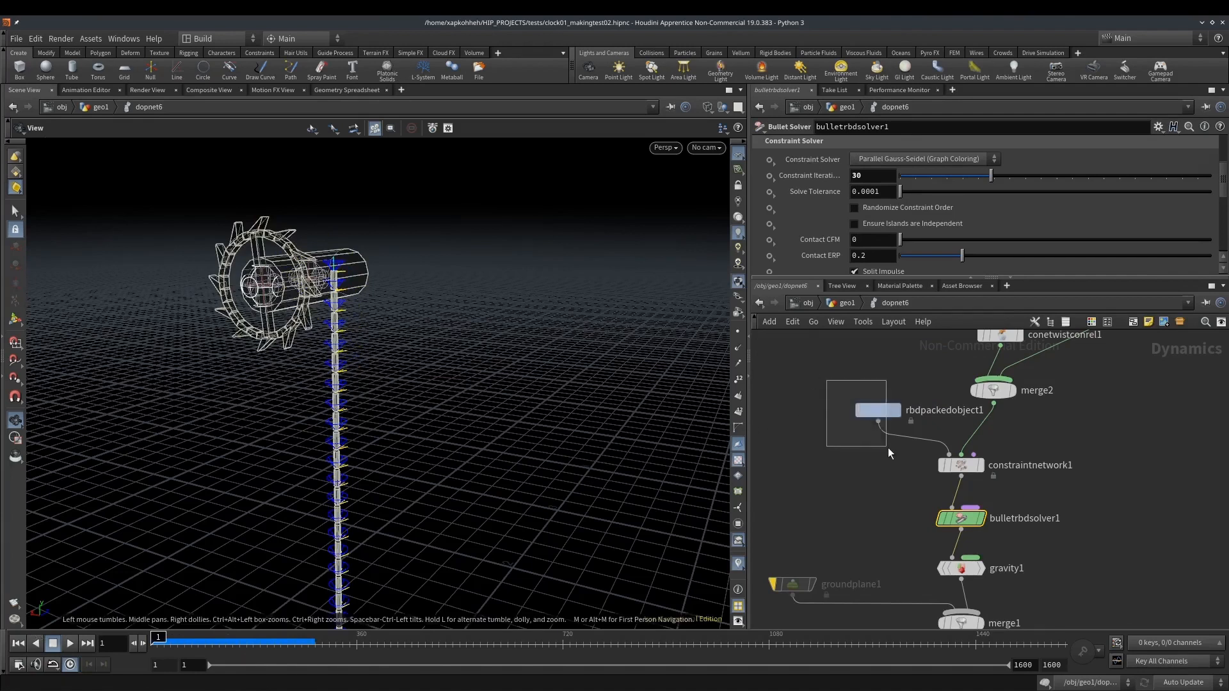
# Enable Overwrite Attributes on the RBD Packed Object and limit the attribute list to `active animated`
pyautogui.moveTo(881, 444); pyautogui.dragTo(883, 445)
pyautogui.scroll(-6, 778, 233)
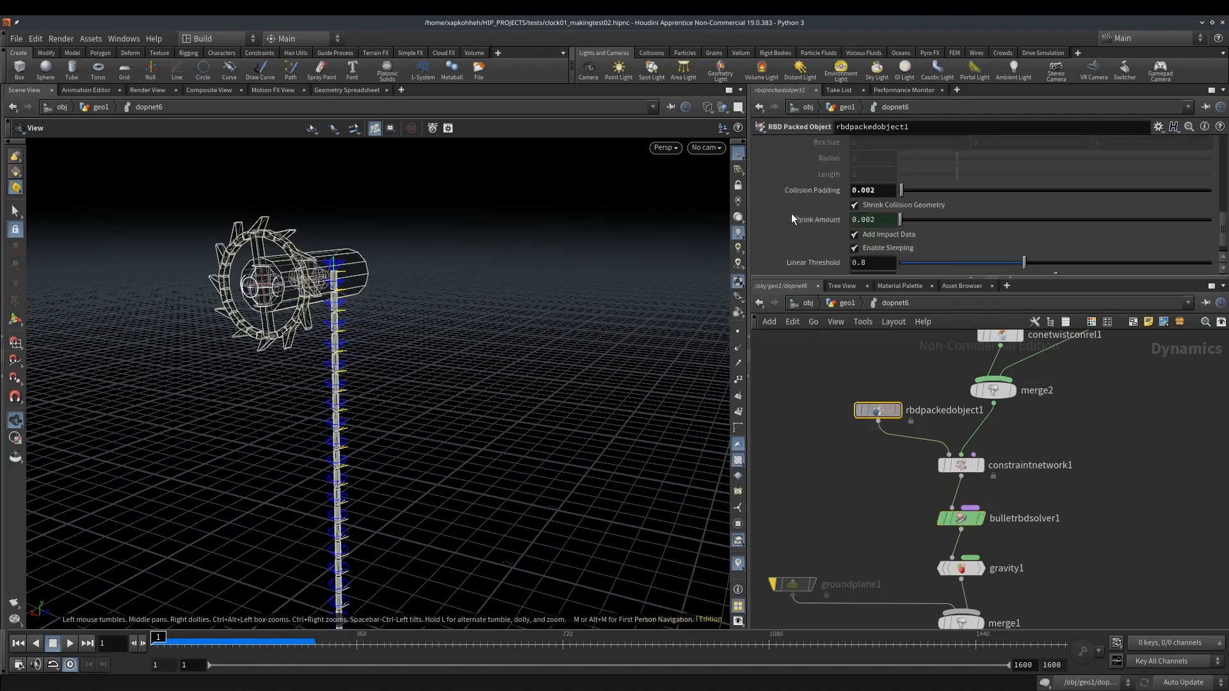
pyautogui.scroll(6, 794, 201)
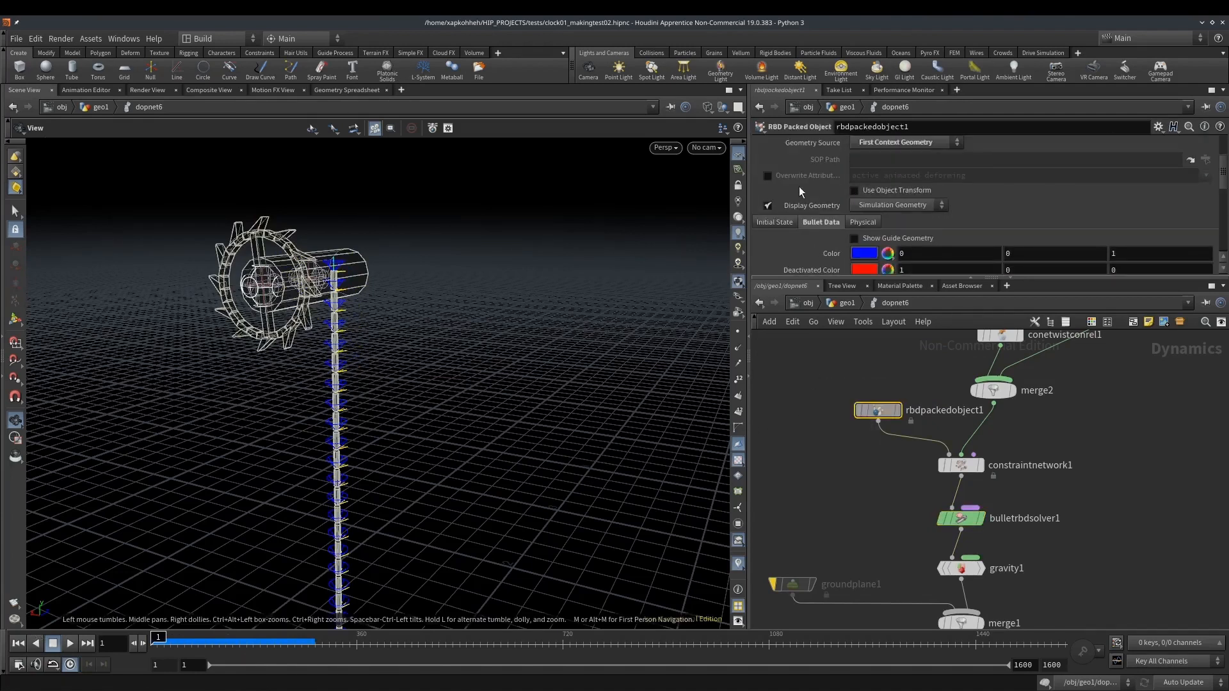
pyautogui.scroll(1, 794, 188)
pyautogui.click(768, 193)
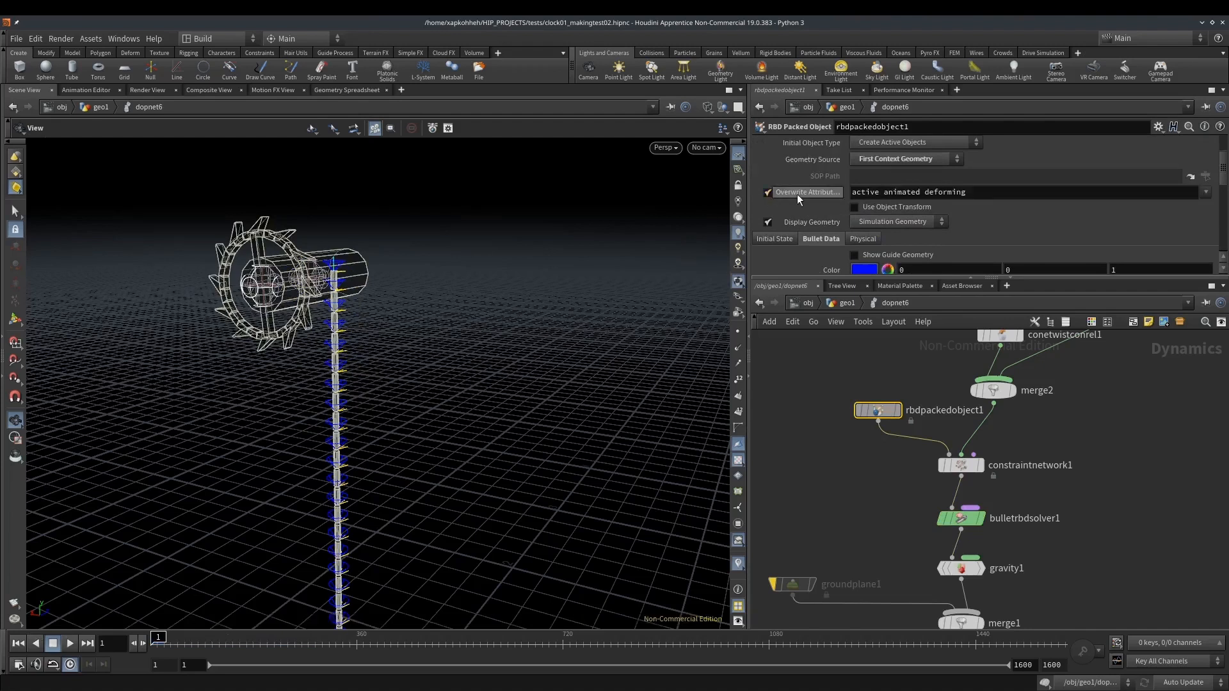
pyautogui.press('BackSpace')
pyautogui.press('Return')
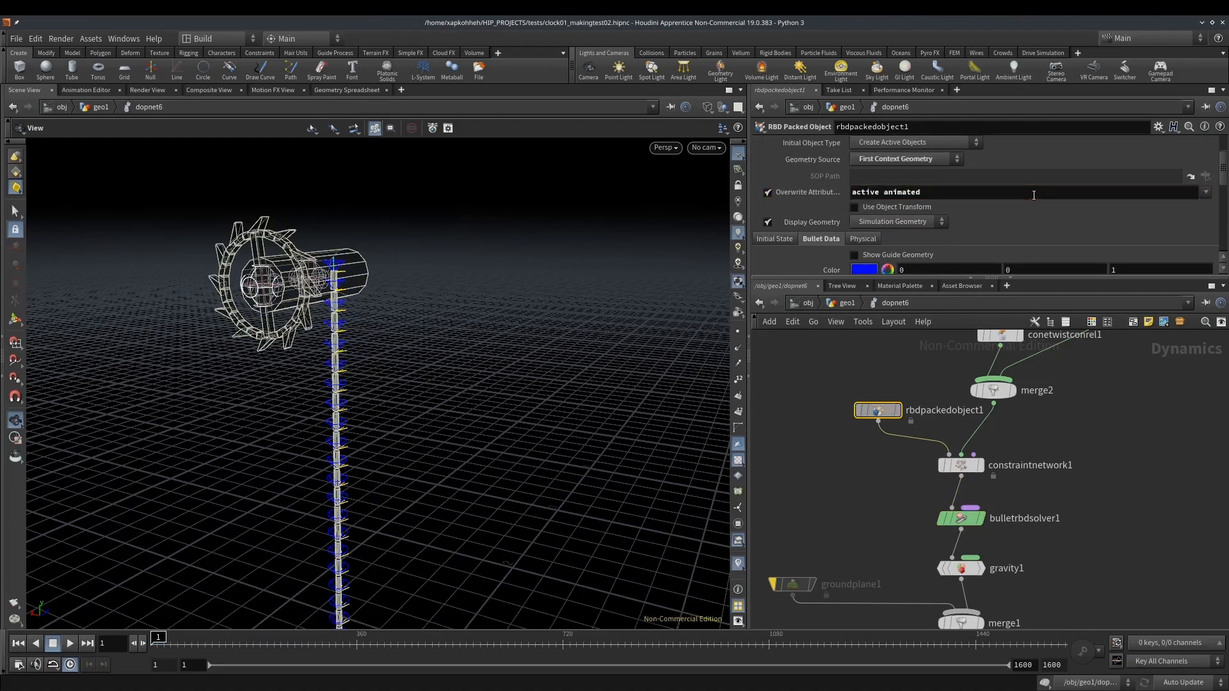
# Play the simulation, examine up close how the rope winds around the axis, and return to frame 1
pyautogui.click(70, 643)
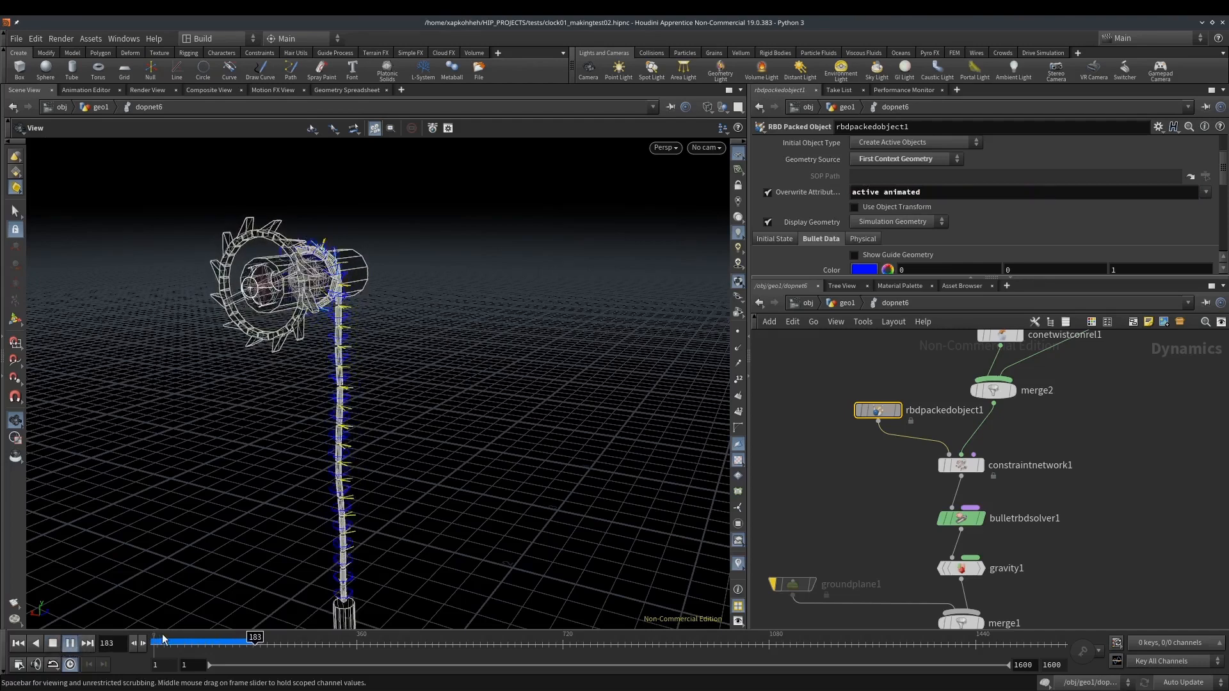
pyautogui.moveTo(216, 644)
pyautogui.mouseDown()
pyautogui.moveTo(157, 644)
pyautogui.moveTo(192, 643)
pyautogui.mouseUp()
pyautogui.scroll(8, 308, 283)
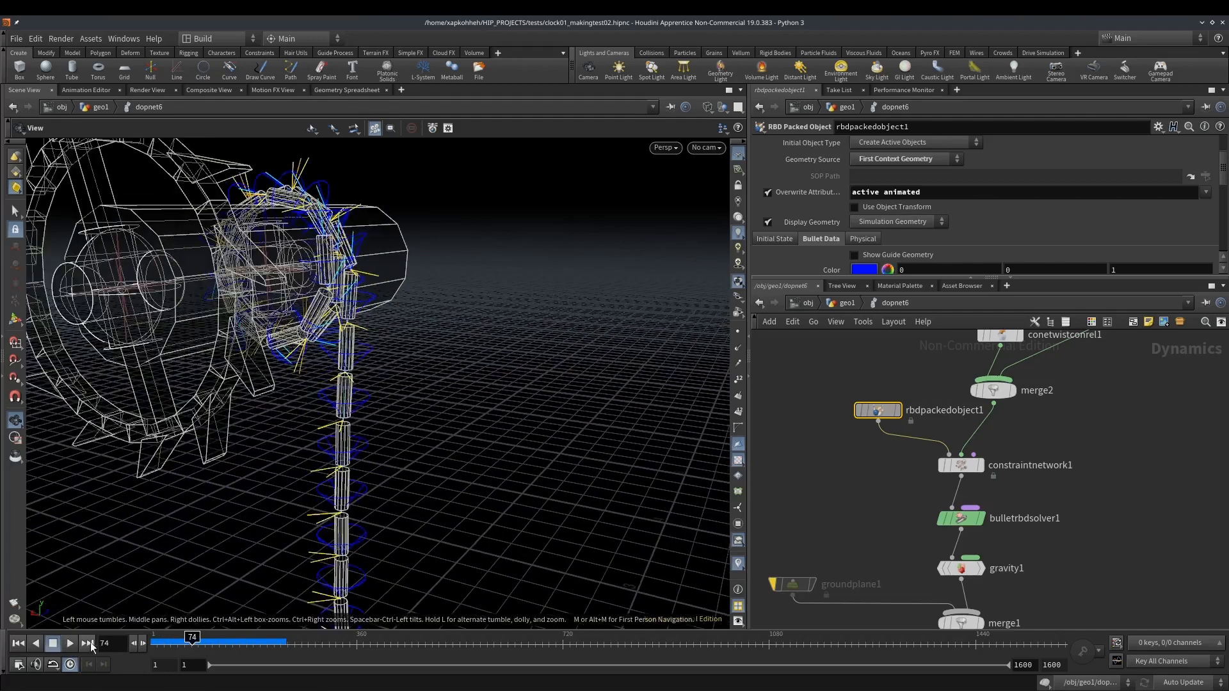
pyautogui.click(71, 644)
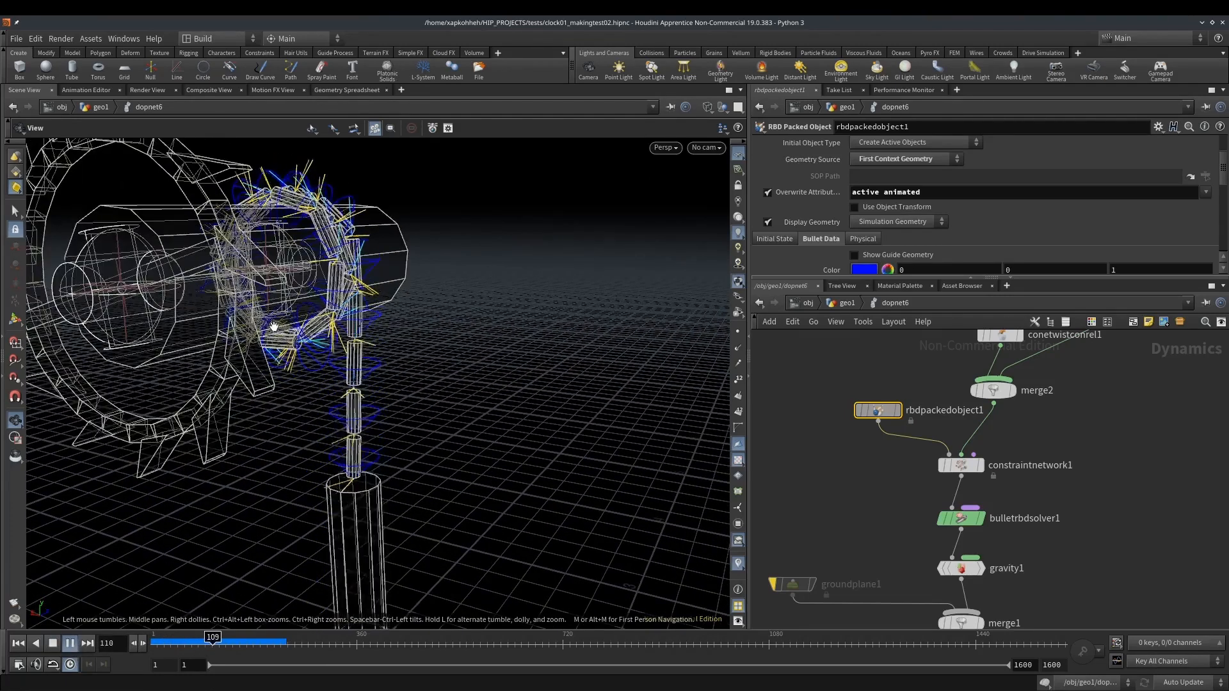
pyautogui.click(18, 644)
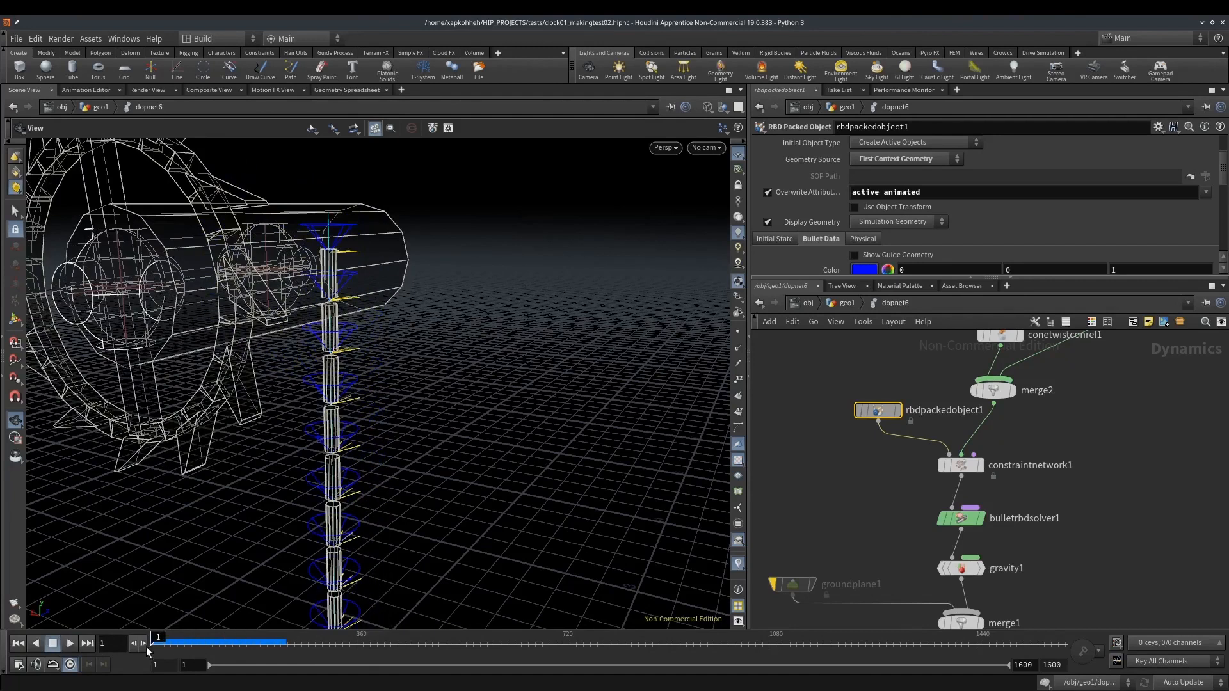
# Set the Bullet Solver's number of substeps to 20 and replay the rope winding from frame 1
pyautogui.click(960, 519)
pyautogui.scroll(6, 811, 194)
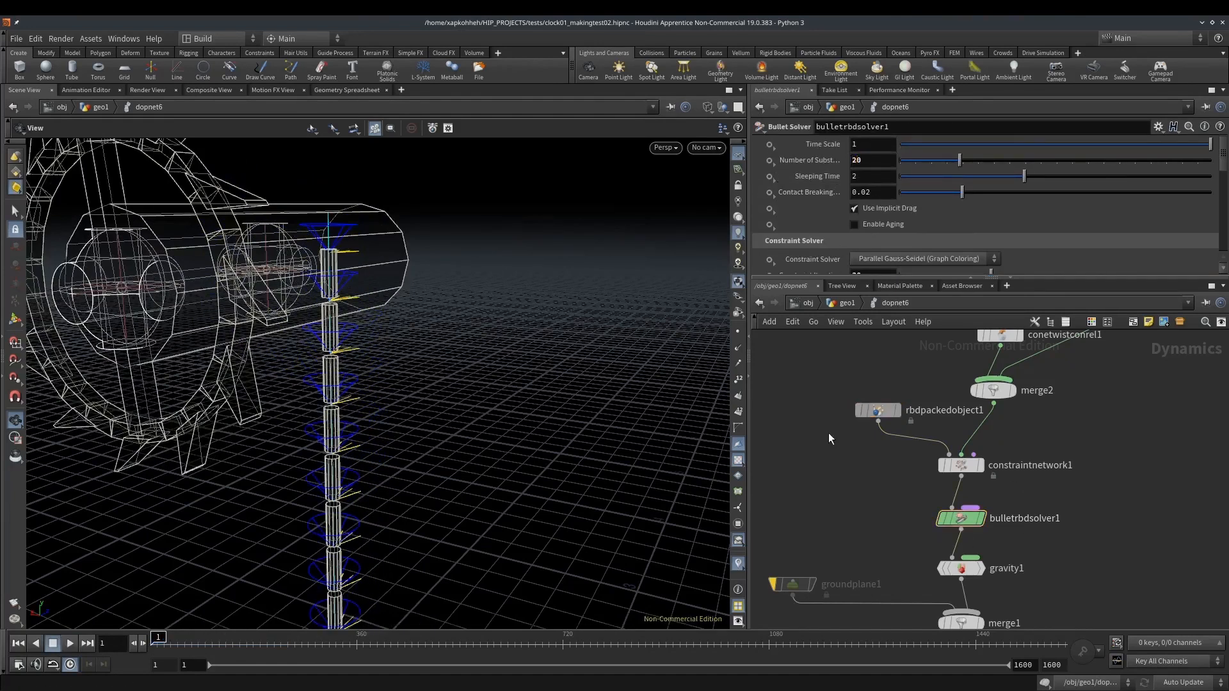
pyautogui.click(69, 646)
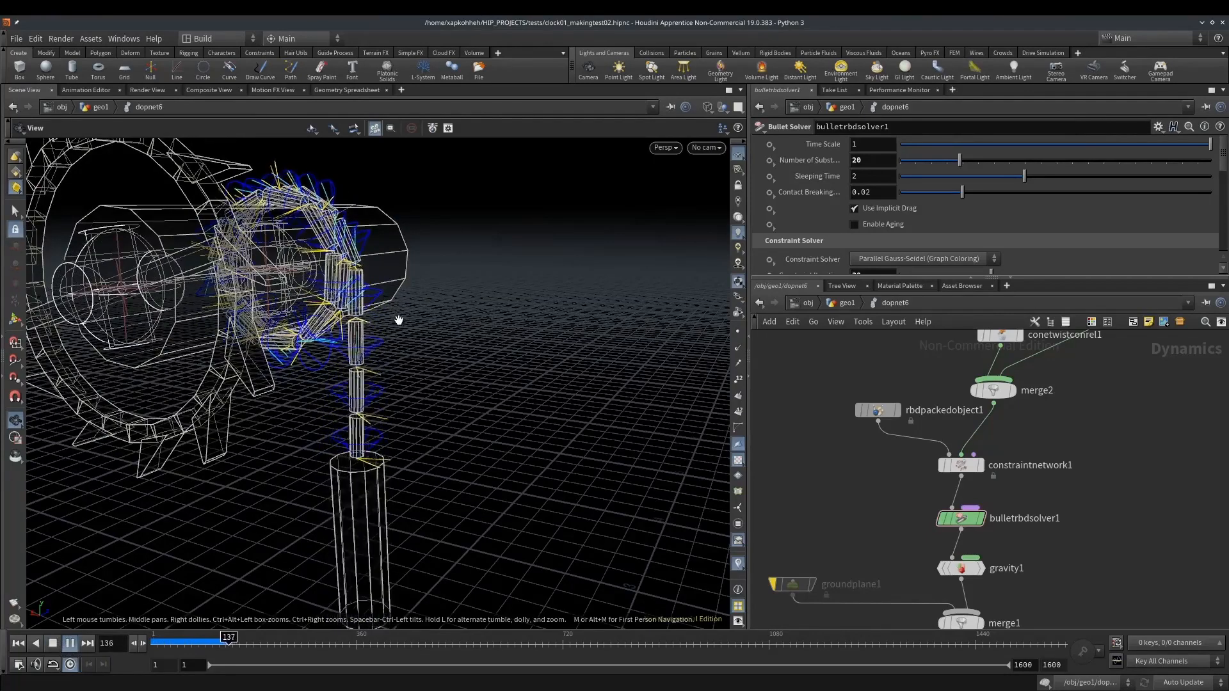
pyautogui.moveTo(390, 324); pyautogui.dragTo(314, 326, button='right')
pyautogui.click(18, 643)
# In the geometry network, connect the pallet and pendulum Merge node to the gear and axis Merge node
pyautogui.click(847, 303)
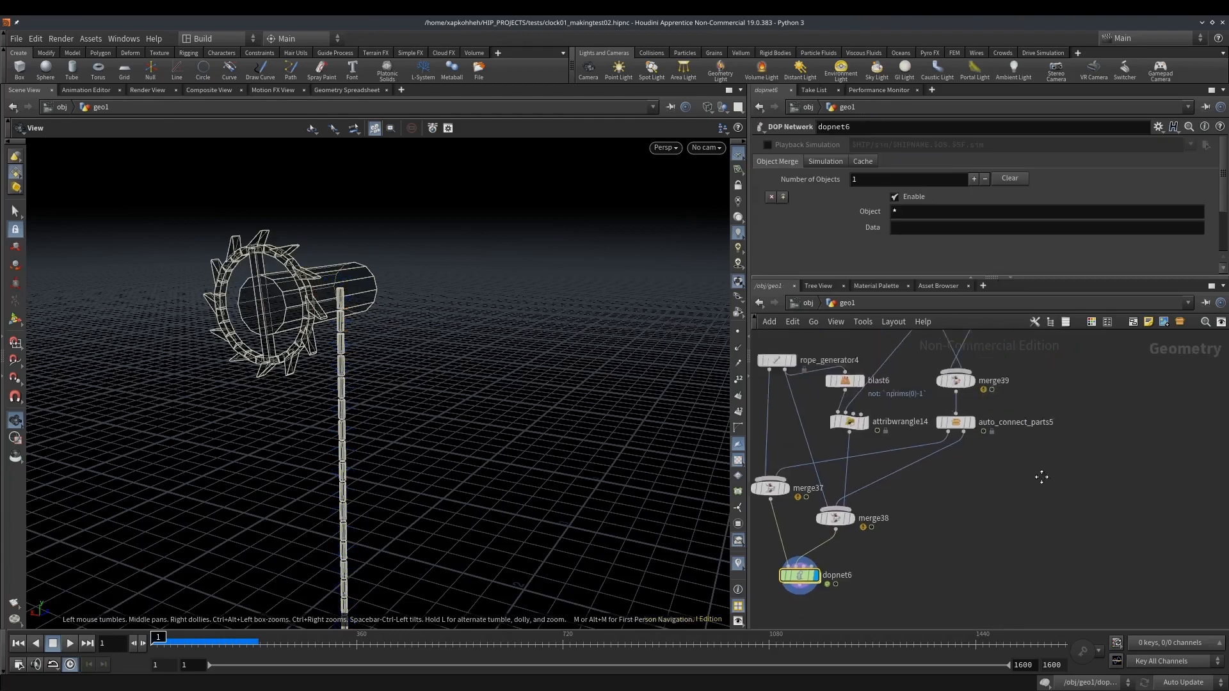
pyautogui.click(1038, 468)
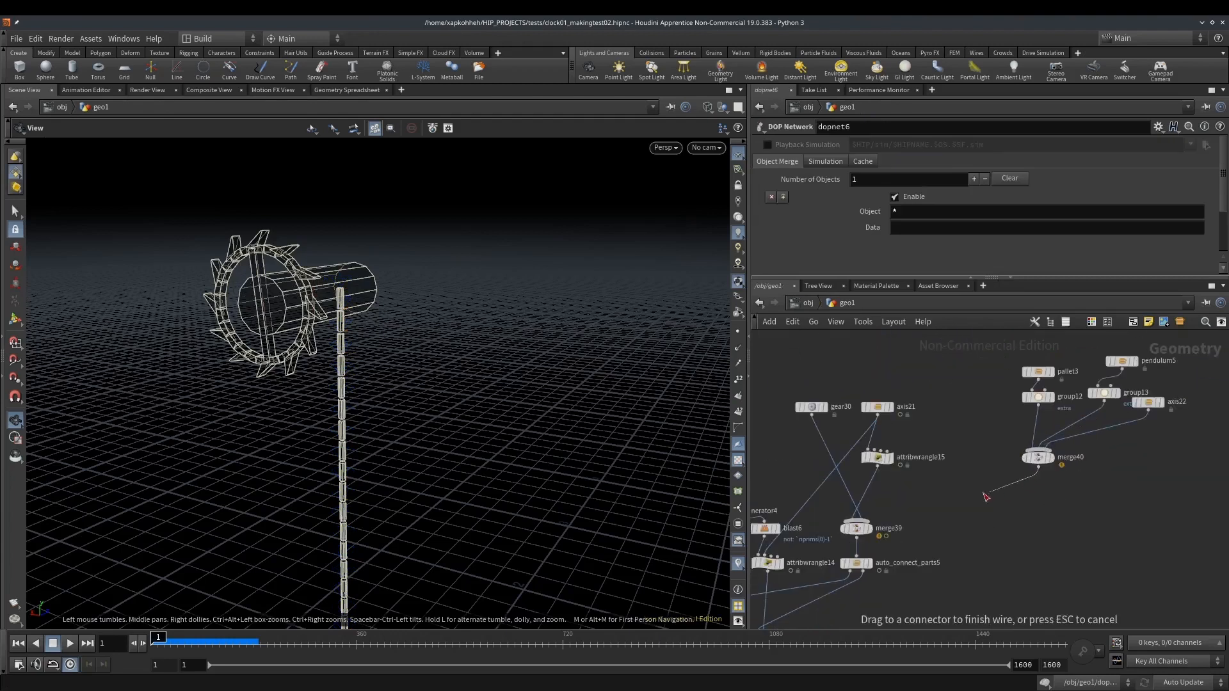
pyautogui.click(871, 523)
pyautogui.moveTo(986, 540); pyautogui.dragTo(984, 500, button='middle')
pyautogui.moveTo(397, 321); pyautogui.dragTo(371, 318)
pyautogui.moveTo(827, 624); pyautogui.dragTo(895, 495, button='middle')
pyautogui.moveTo(549, 453); pyautogui.dragTo(423, 397)
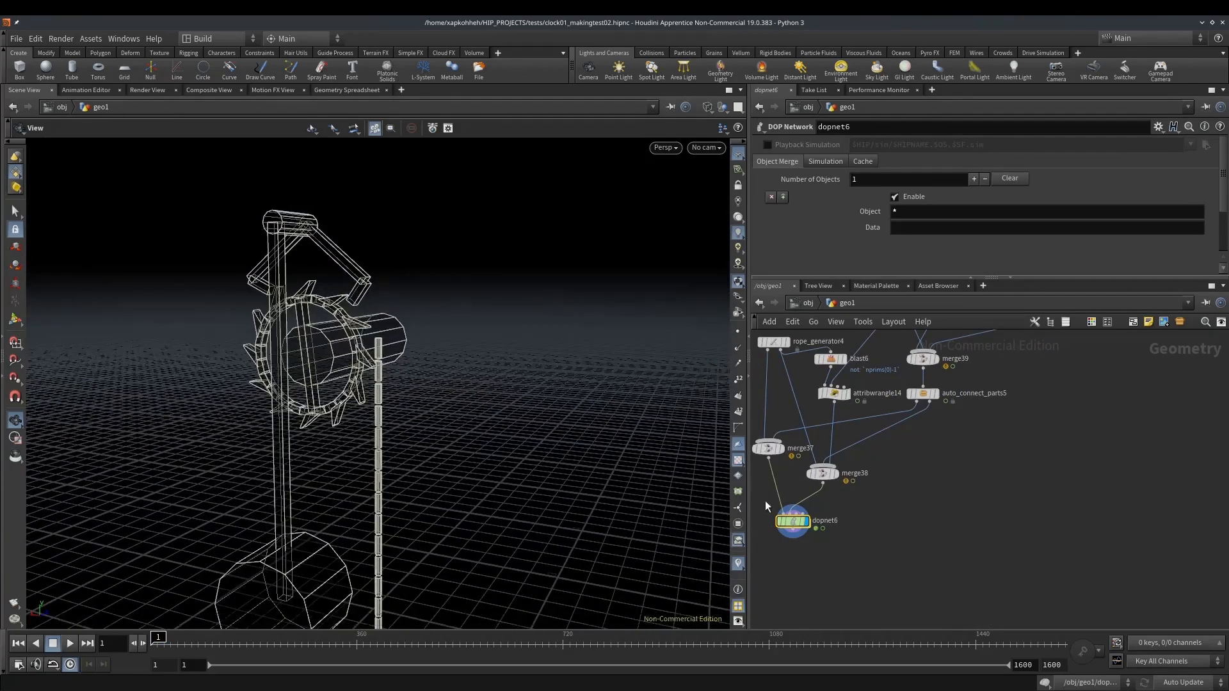
# Play the simulation inside the DOP network, examine the gear, pallet, pendulum and weighted rope together, and return to frame 1
pyautogui.doubleClick(794, 523)
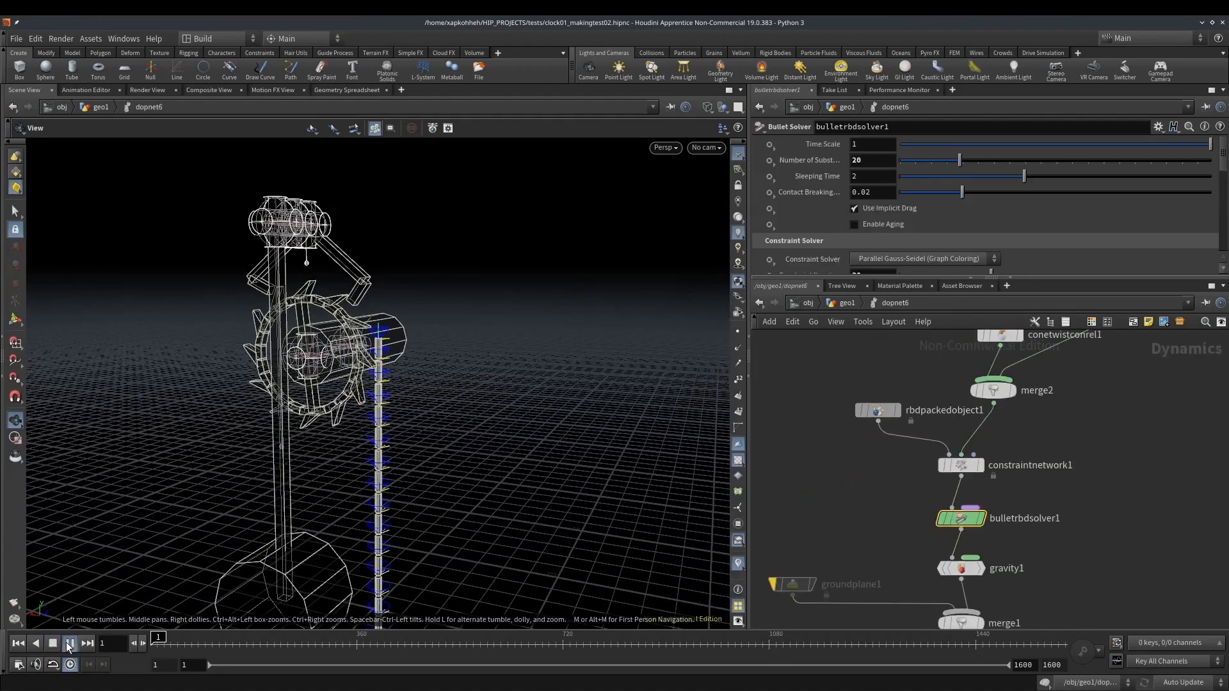
pyautogui.click(70, 643)
pyautogui.moveTo(324, 339)
pyautogui.mouseDown()
pyautogui.moveTo(233, 330)
pyautogui.moveTo(339, 338)
pyautogui.moveTo(331, 360)
pyautogui.mouseUp()
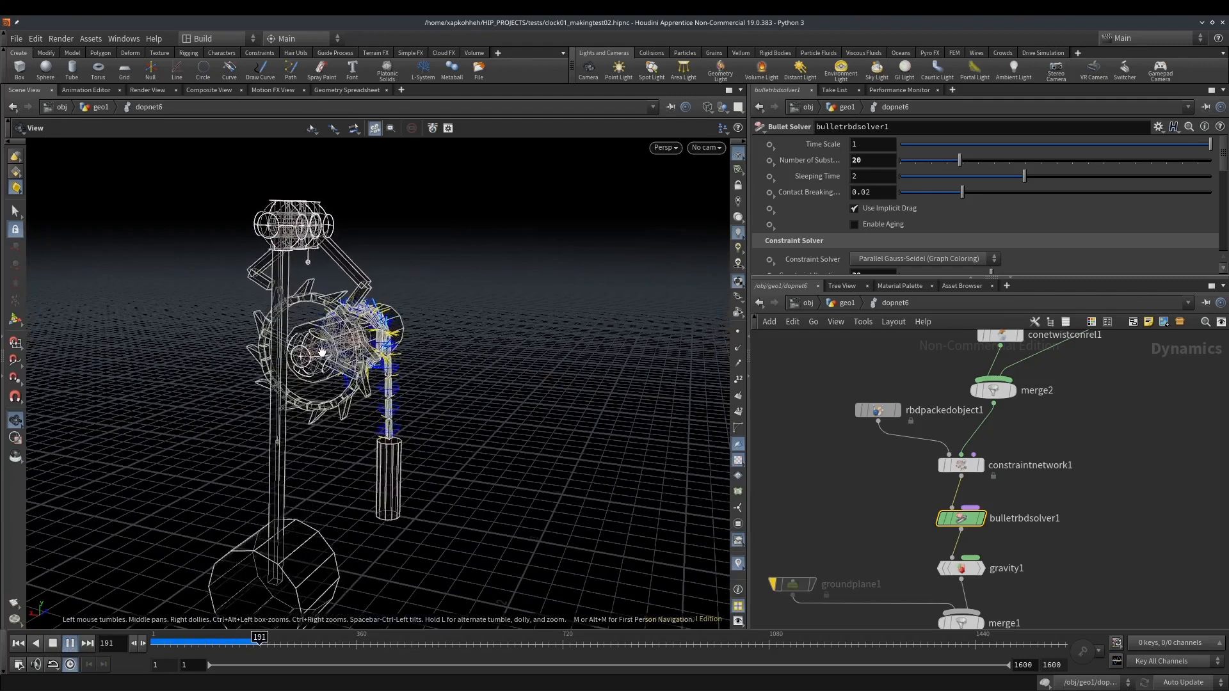
pyautogui.moveTo(341, 340)
pyautogui.mouseDown()
pyautogui.moveTo(343, 352)
pyautogui.moveTo(319, 351)
pyautogui.mouseUp()
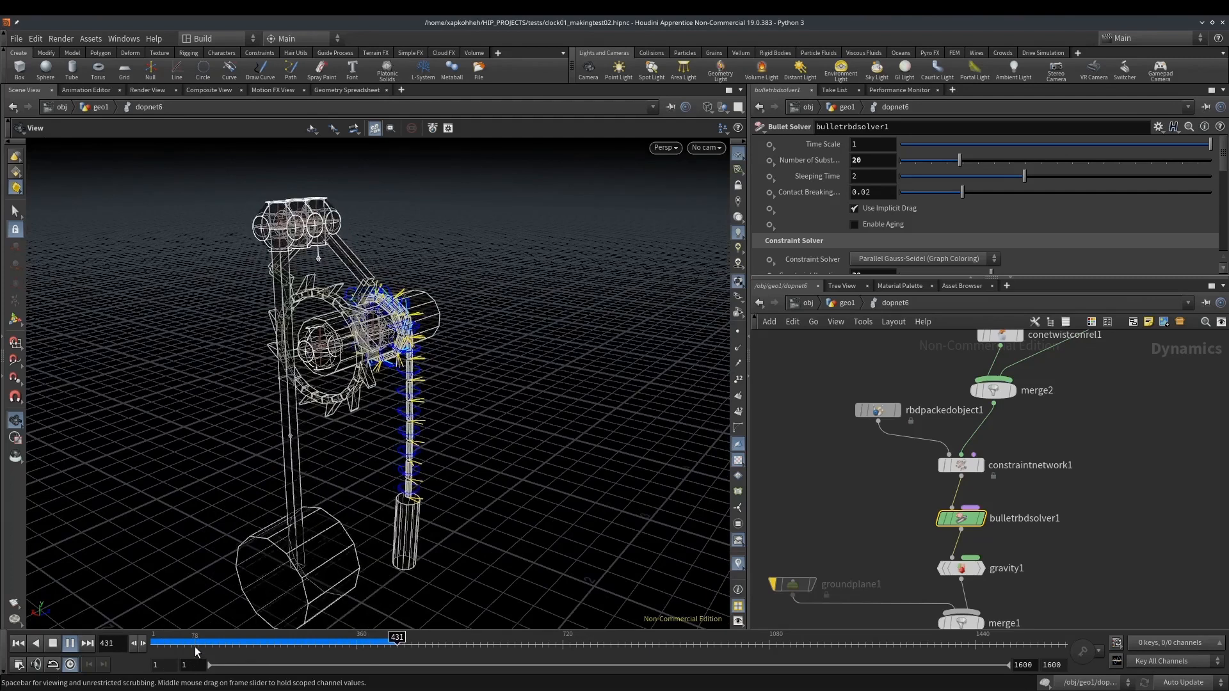
pyautogui.click(19, 643)
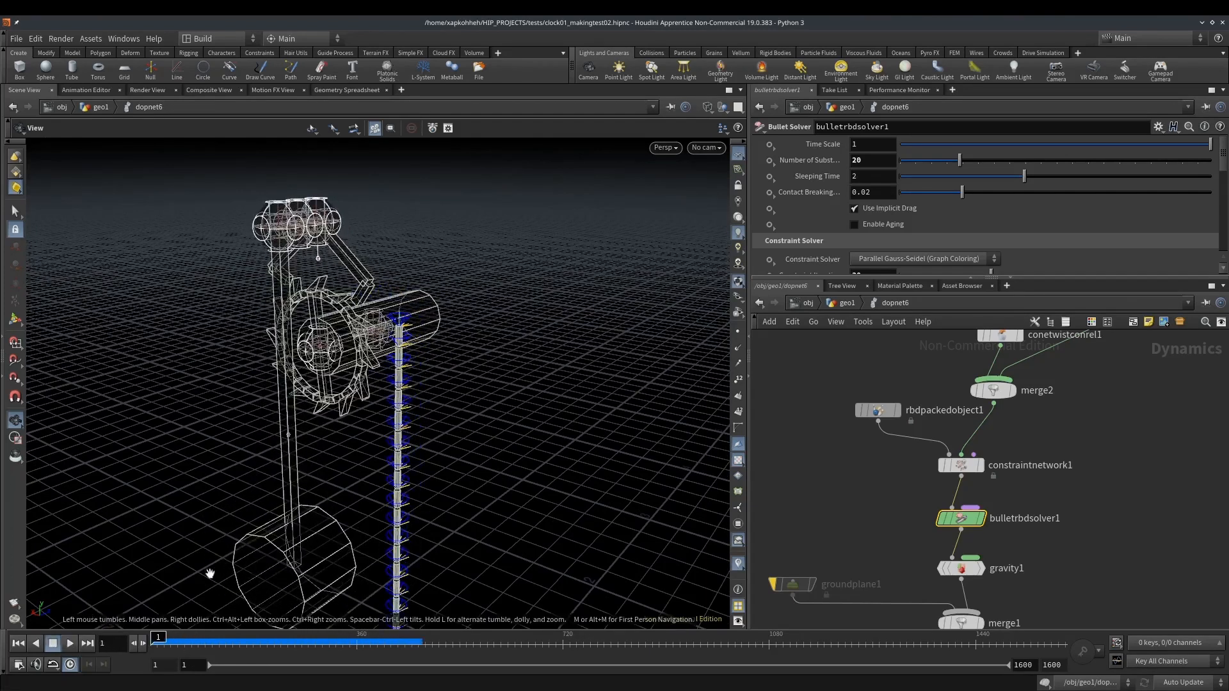
# Return to the geometry network and find an empty area above the existing clock nodes
pyautogui.click(843, 302)
pyautogui.scroll(-4, 1017, 438)
pyautogui.moveTo(1050, 420); pyautogui.dragTo(923, 583, button='middle')
pyautogui.scroll(4, 904, 467)
pyautogui.moveTo(886, 496); pyautogui.dragTo(897, 567, button='middle')
pyautogui.scroll(-3, 888, 467)
pyautogui.moveTo(887, 462); pyautogui.dragTo(877, 482, button='middle')
pyautogui.press('Tab')
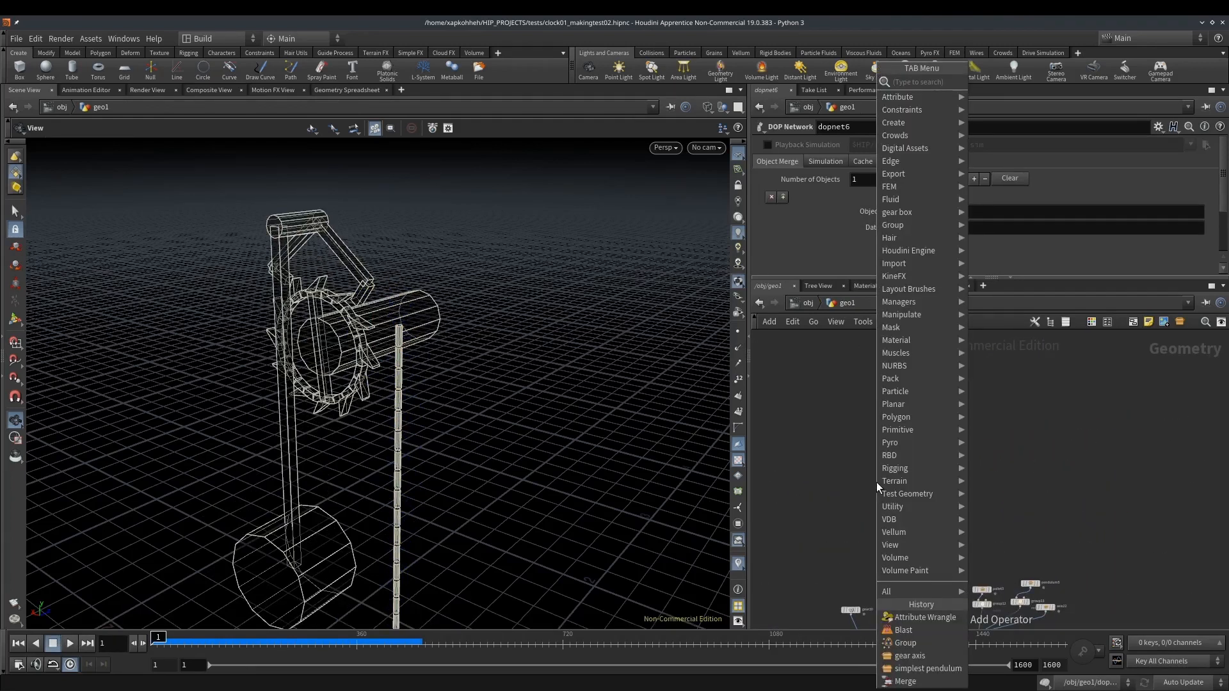
pyautogui.write('p')
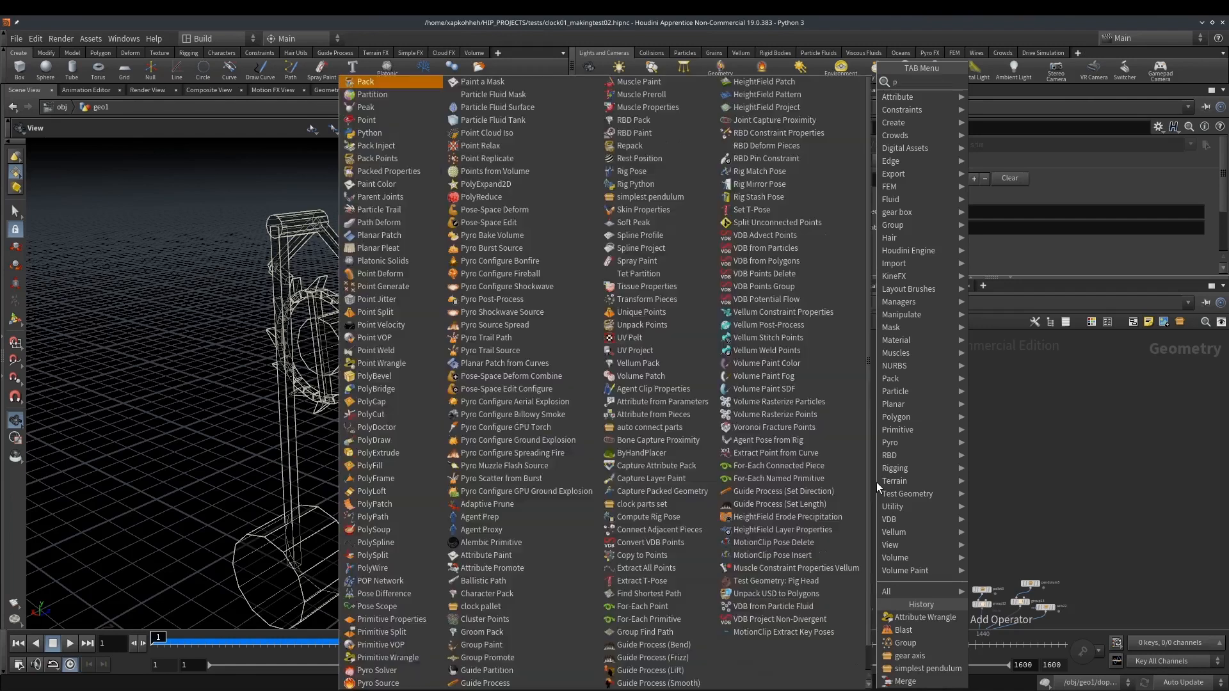
pyautogui.write('are')
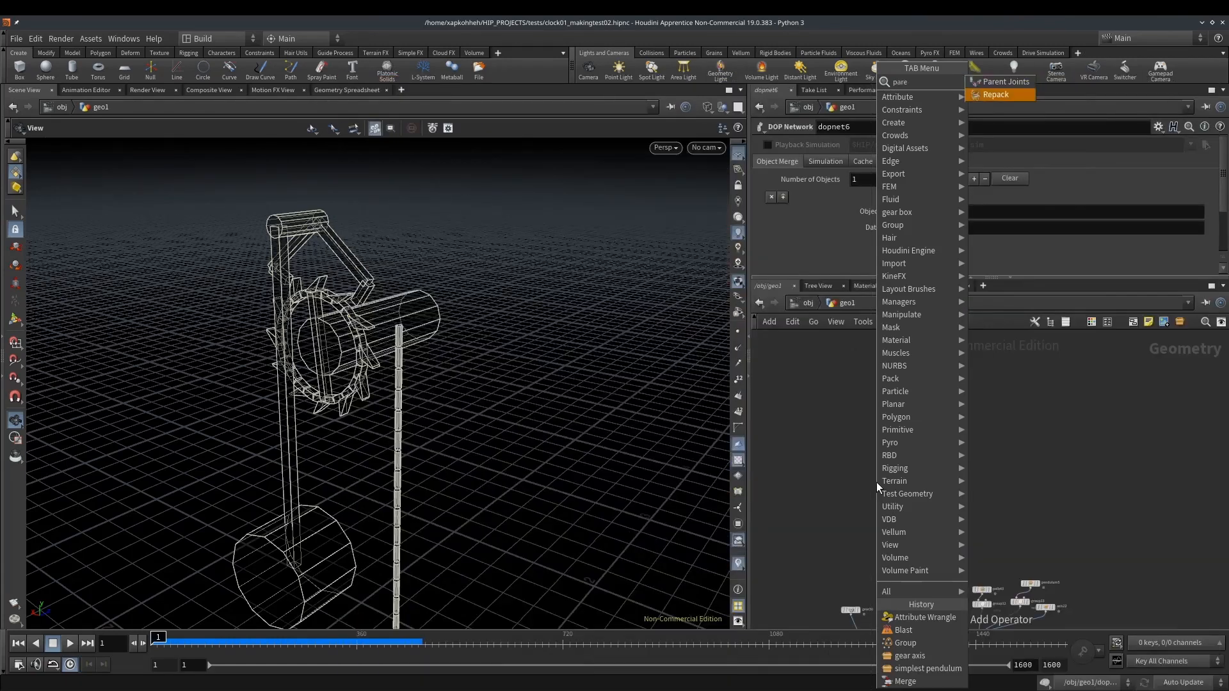
pyautogui.press('Escape')
# Add a clock parts set node in the empty area above the existing clock nodes
pyautogui.press('Tab')
pyautogui.write('oar')
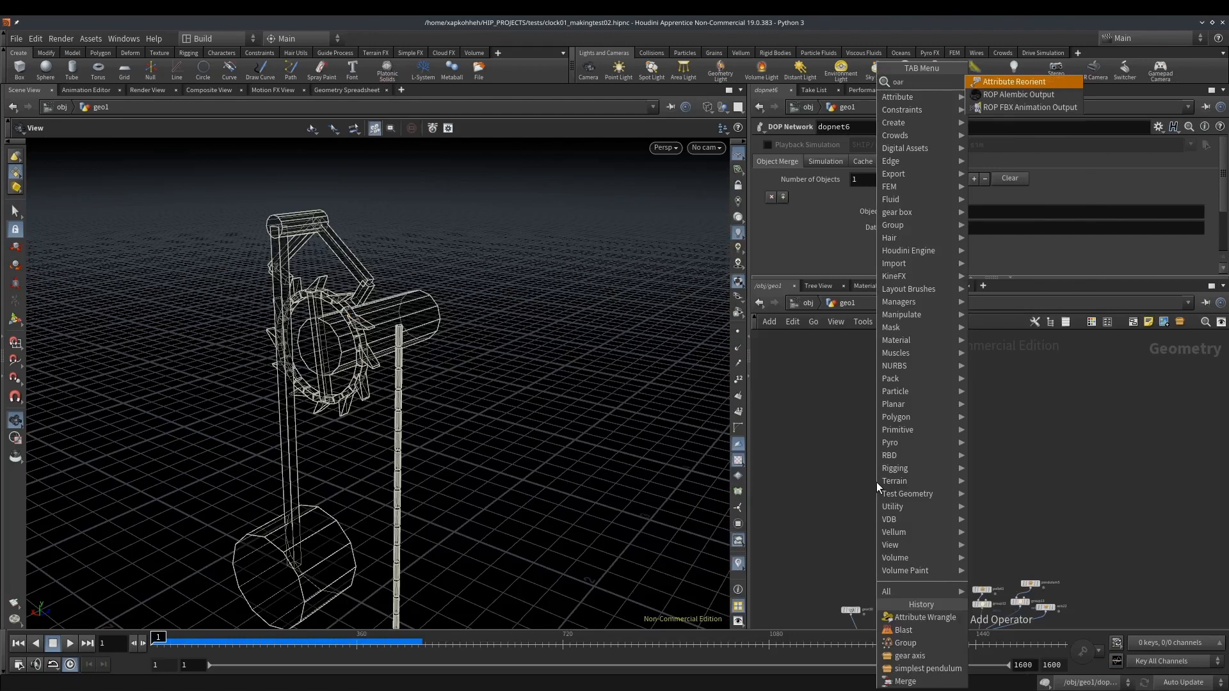
pyautogui.press('BackSpace')
pyautogui.press('BackSpace')
pyautogui.press('BackSpace')
pyautogui.write('parts')
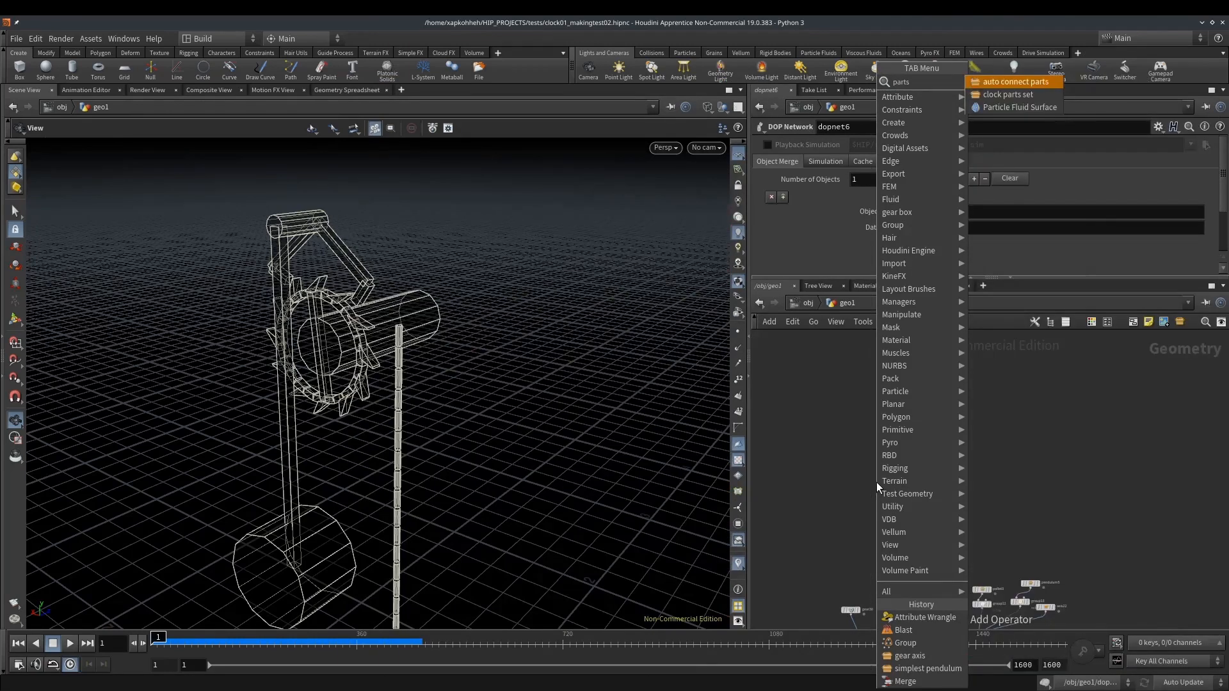
pyautogui.press('Down')
pyautogui.press('Return')
pyautogui.click(877, 482)
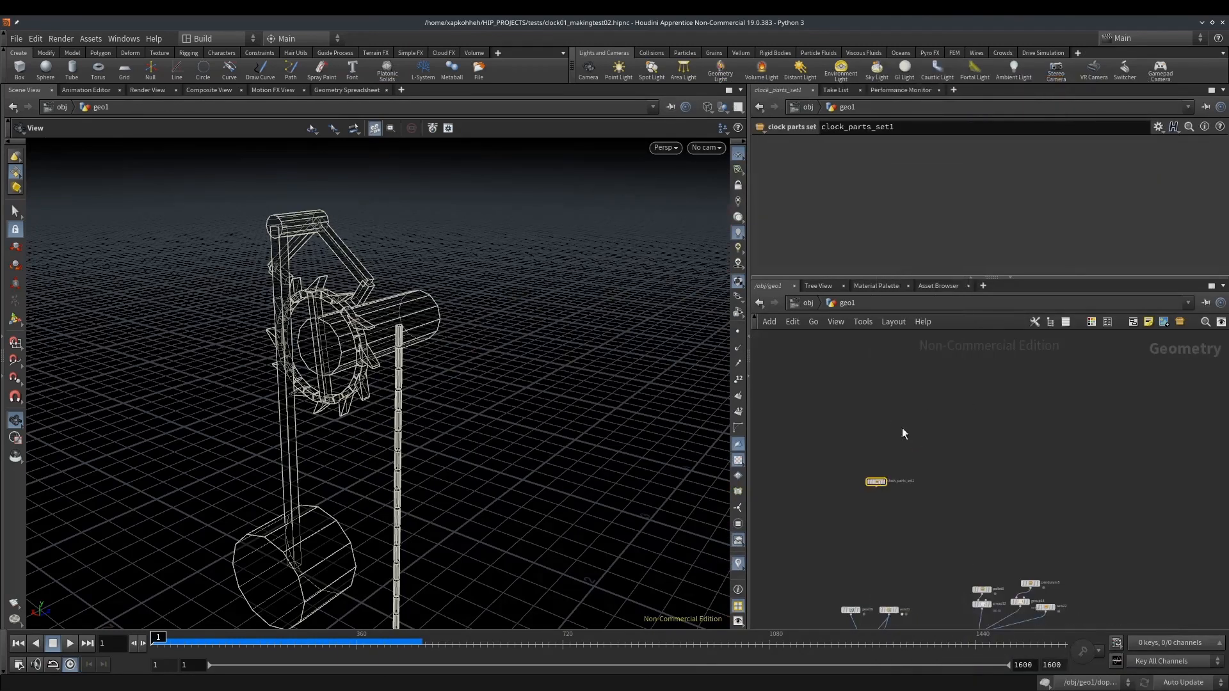
# Open the clock parts set node and copy all of the nodes inside it
pyautogui.doubleClick(875, 484)
pyautogui.hotkey('ctrl', 'a')
pyautogui.hotkey('ctrl', 'c')
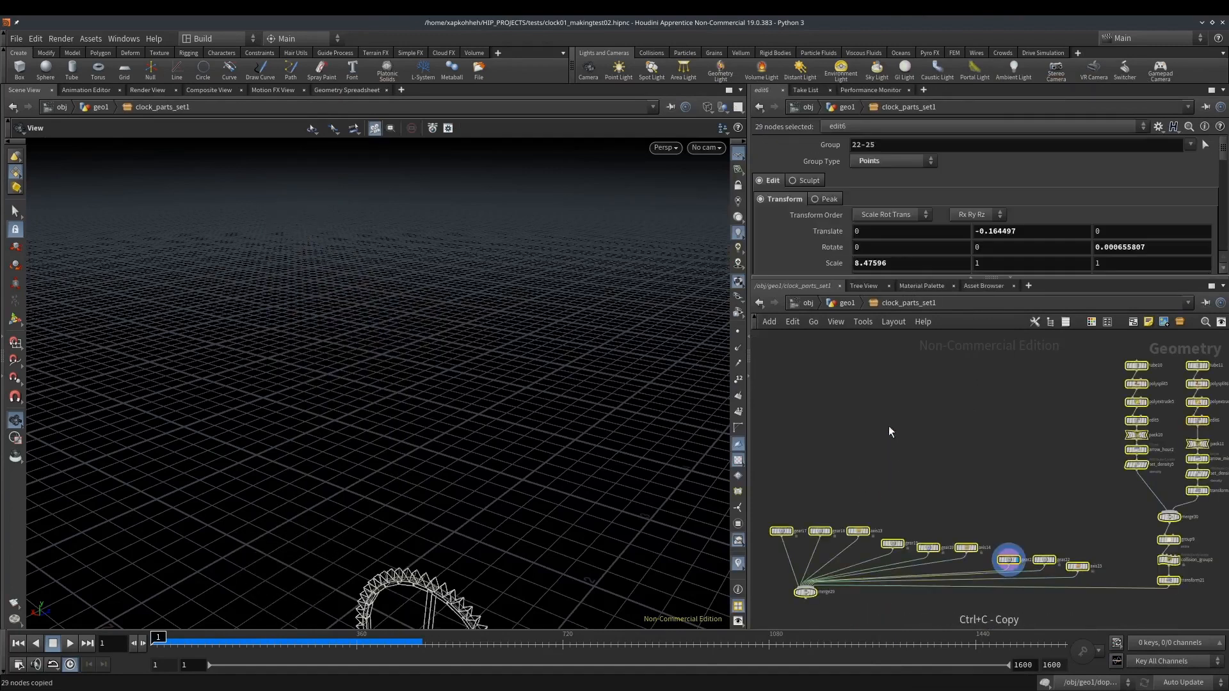
# Return to the geo1 network, delete the clock parts set node and paste its copied nodes above the existing clock nodes
pyautogui.click(843, 301)
pyautogui.press('Delete')
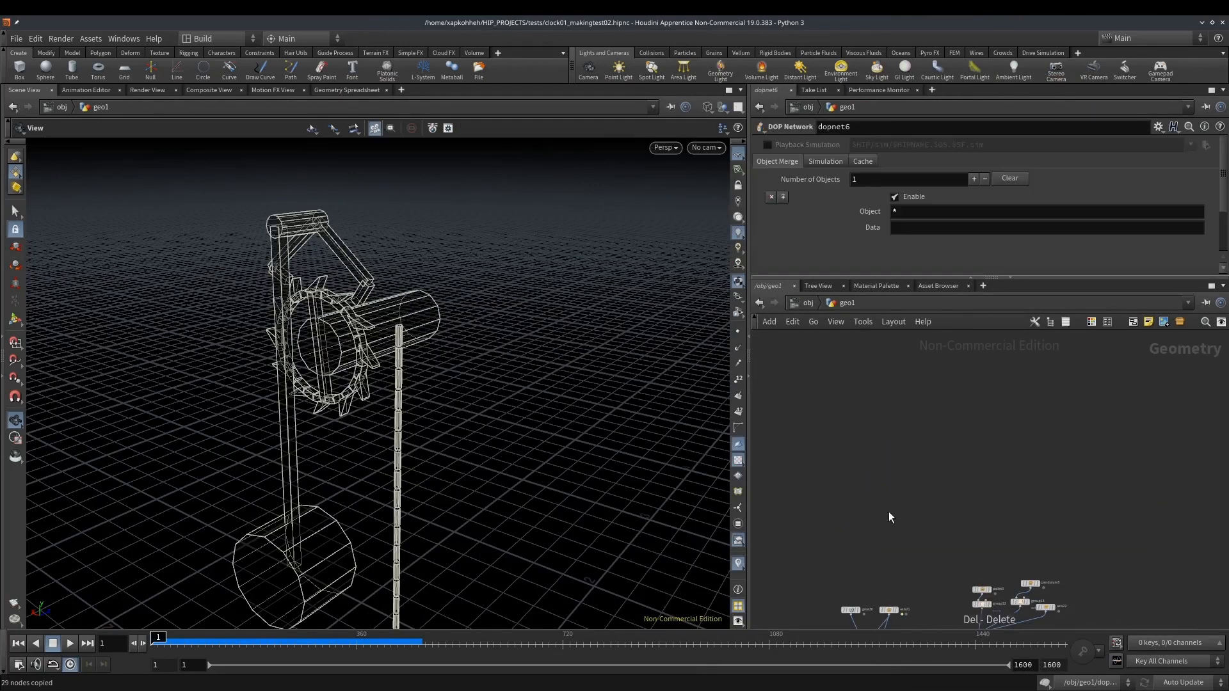
pyautogui.hotkey('ctrl', 'v')
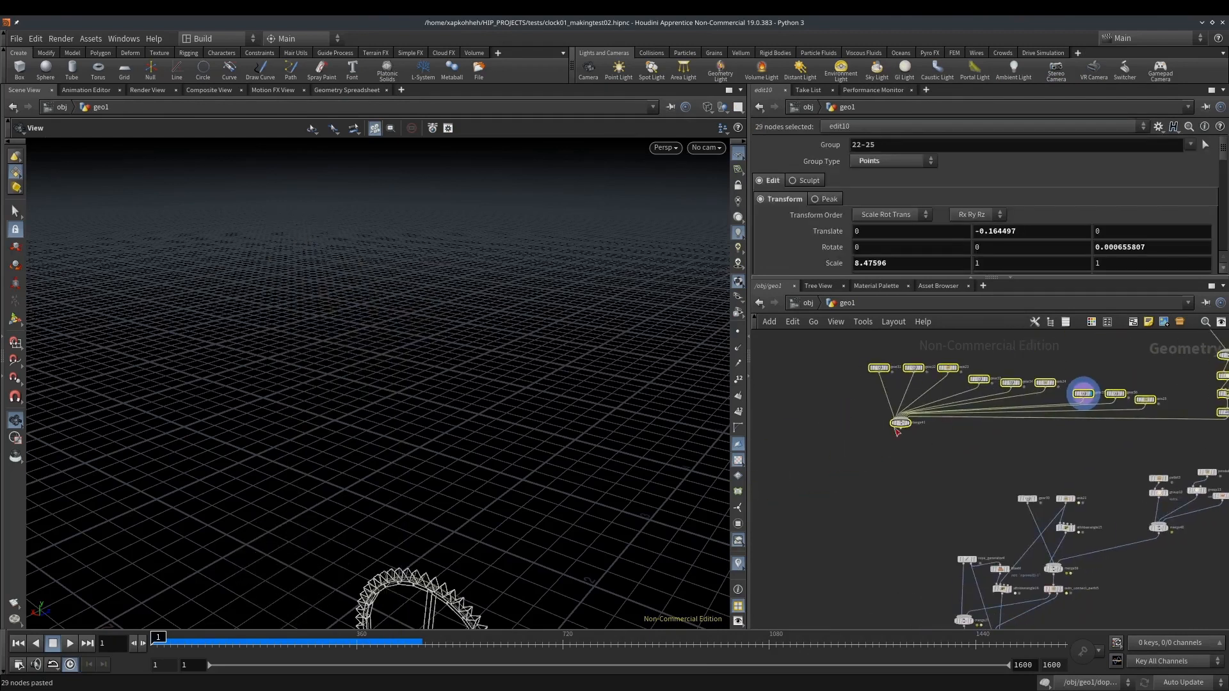
pyautogui.moveTo(901, 429); pyautogui.dragTo(966, 454)
pyautogui.press('Escape')
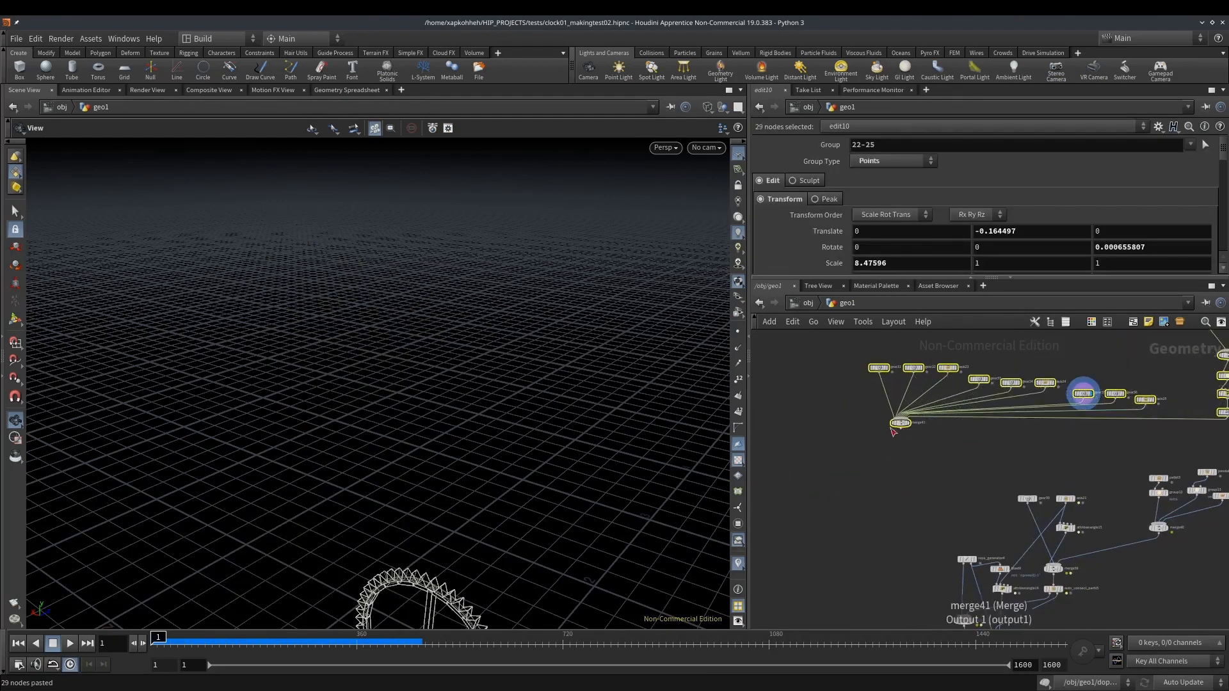
pyautogui.moveTo(901, 427); pyautogui.dragTo(968, 425)
pyautogui.moveTo(992, 440); pyautogui.dragTo(948, 426, button='middle')
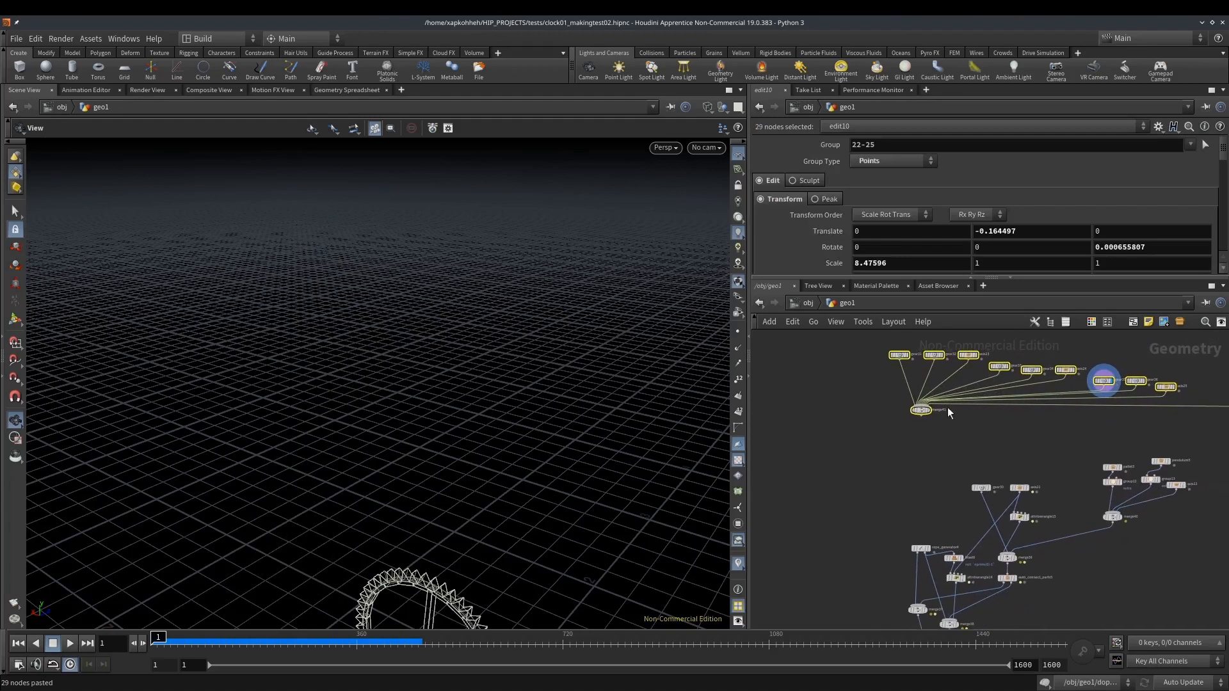
# Cut every input wire of the pasted merge41 node except the one from gear31
pyautogui.press('y')
pyautogui.moveTo(924, 377); pyautogui.dragTo(931, 402)
pyautogui.click(923, 412)
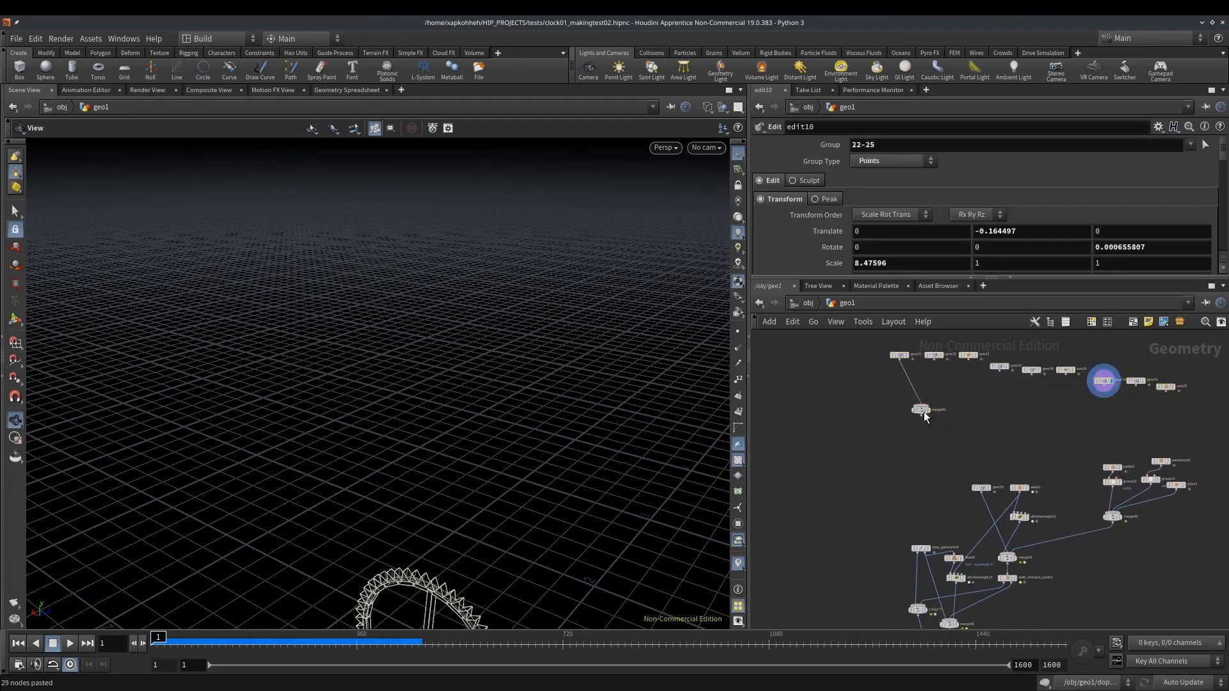
# Wire merge41 into the merge that combines gear30 and axis21, and display the DOP network's result
pyautogui.click(924, 417)
pyautogui.moveTo(1020, 534); pyautogui.dragTo(940, 455, button='middle')
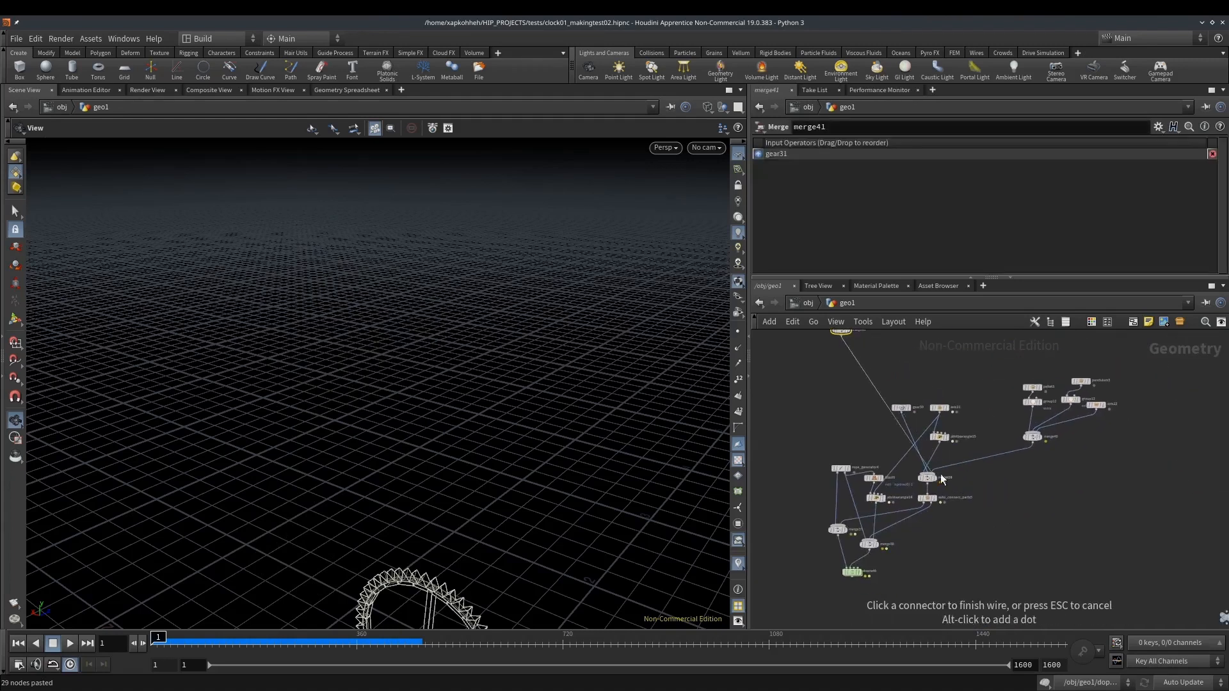
pyautogui.click(944, 476)
pyautogui.scroll(-1, 446, 524)
pyautogui.moveTo(446, 525); pyautogui.dragTo(436, 385, button='middle')
pyautogui.scroll(2, 868, 559)
pyautogui.click(856, 579)
pyautogui.moveTo(480, 436); pyautogui.dragTo(427, 533, button='middle')
pyautogui.moveTo(888, 384); pyautogui.dragTo(871, 549, button='middle')
pyautogui.moveTo(452, 535); pyautogui.dragTo(447, 295, button='middle')
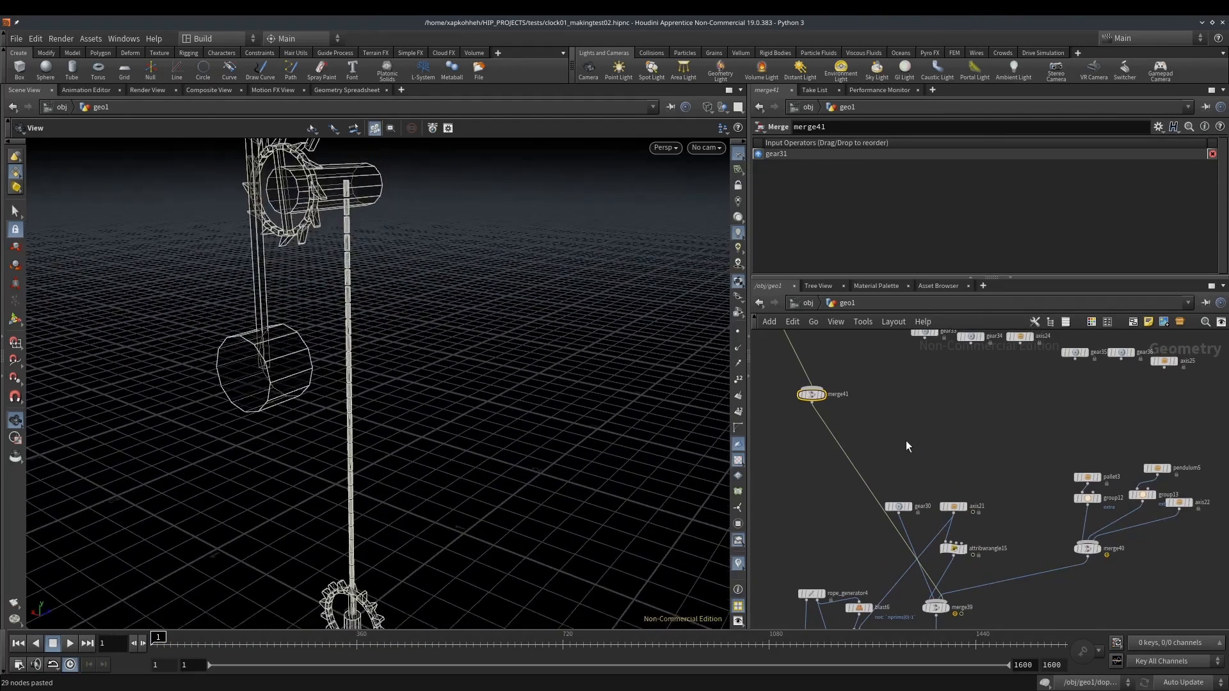
# Add a Transform node and insert it on the wire directly below merge41
pyautogui.press('Tab')
pyautogui.write('trans')
pyautogui.press('Return')
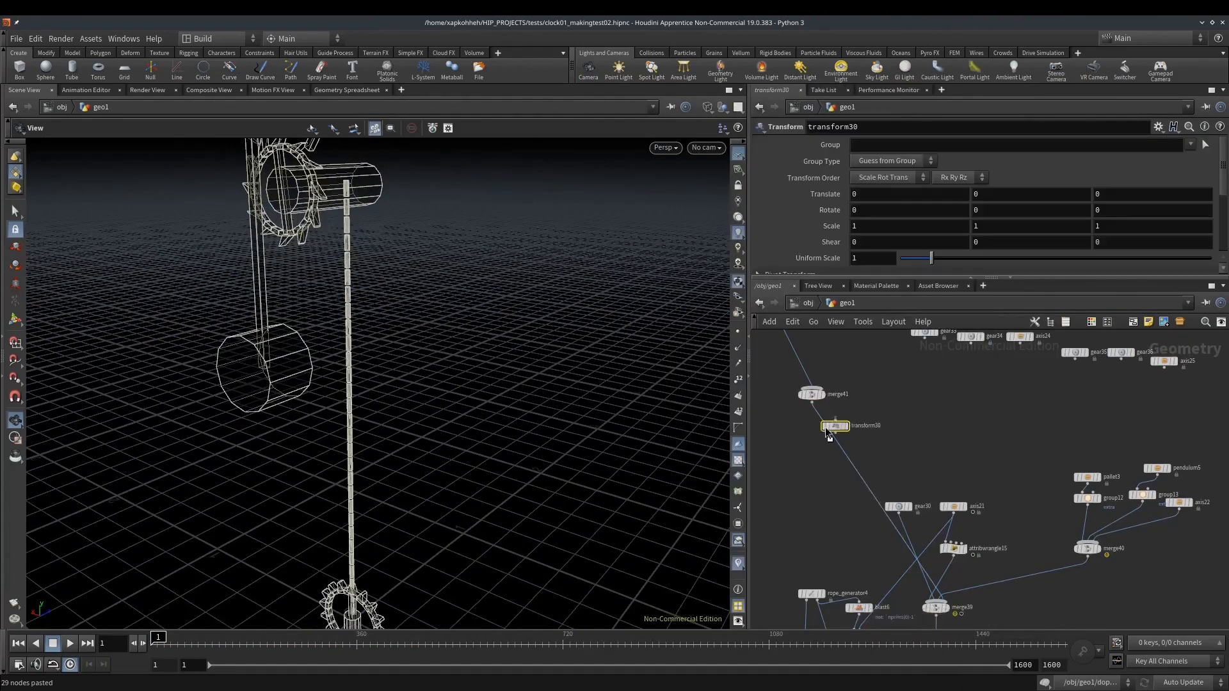
pyautogui.click(830, 448)
pyautogui.moveTo(831, 450); pyautogui.dragTo(809, 448)
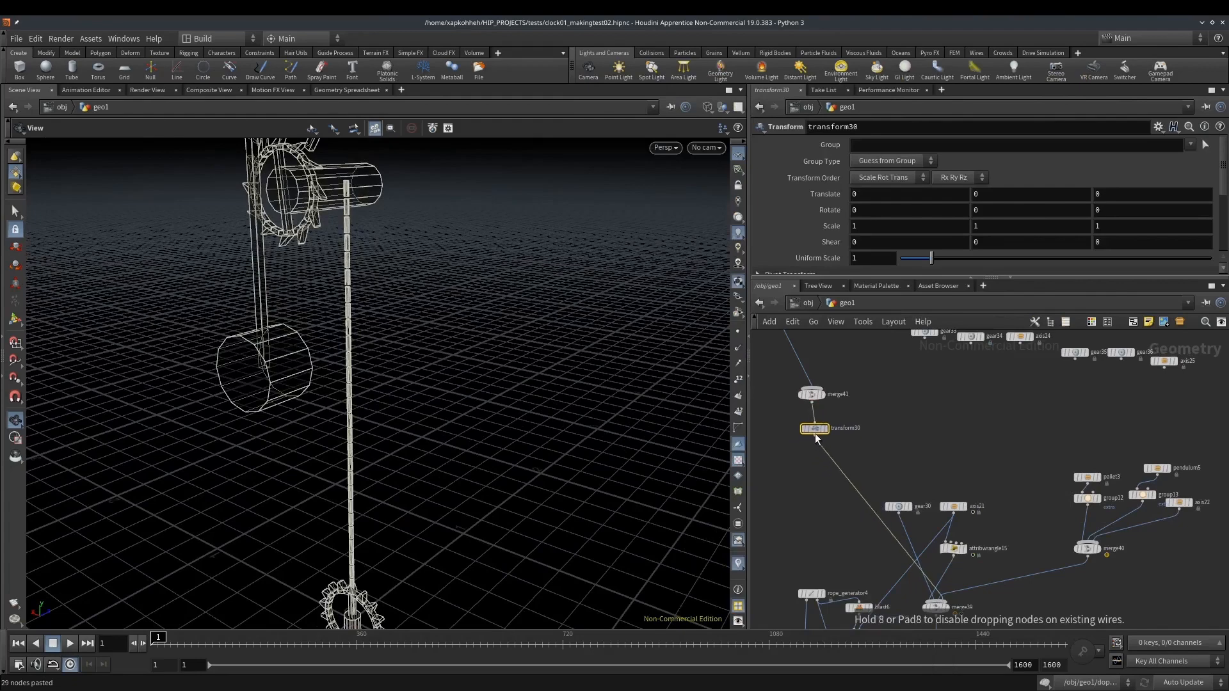
# Set the new Transform's translation to 0.1, 2, 0.2 so gear31 sits on the far end of the rope axis
pyautogui.moveTo(996, 192); pyautogui.dragTo(1116, 177, button='middle')
pyautogui.moveTo(395, 200); pyautogui.dragTo(305, 195)
pyautogui.moveTo(306, 195); pyautogui.dragTo(290, 285, button='middle')
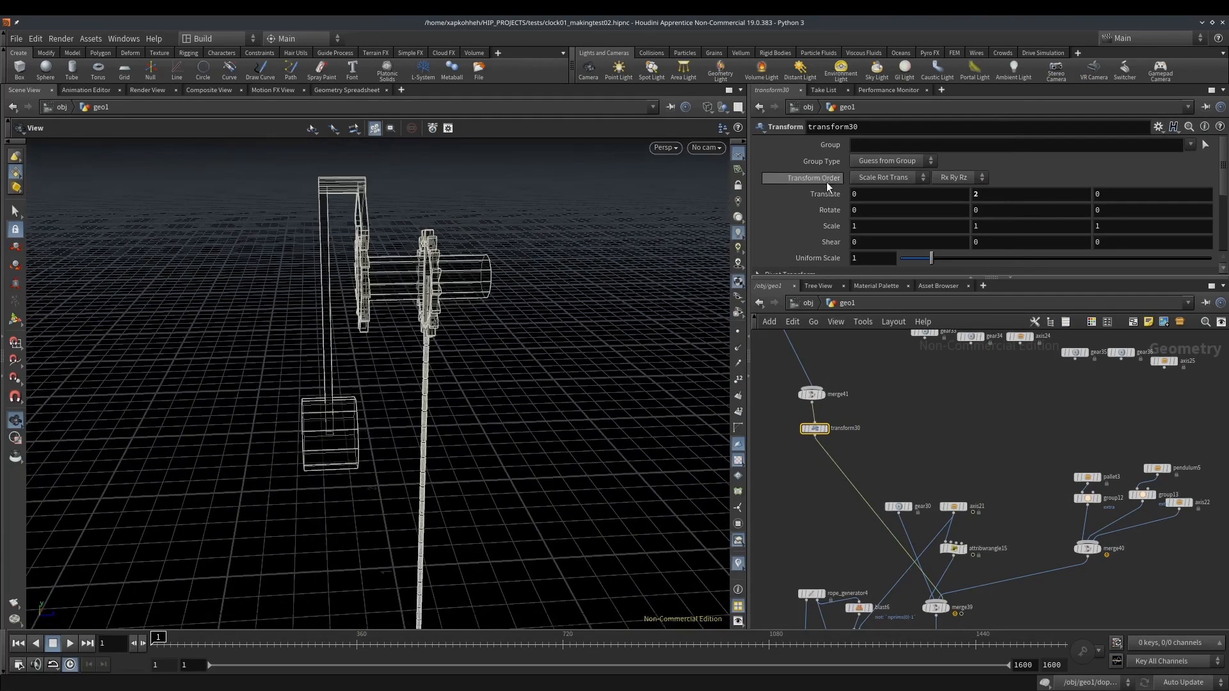
pyautogui.moveTo(942, 197); pyautogui.dragTo(963, 198, button='middle')
pyautogui.moveTo(410, 256); pyautogui.dragTo(440, 237)
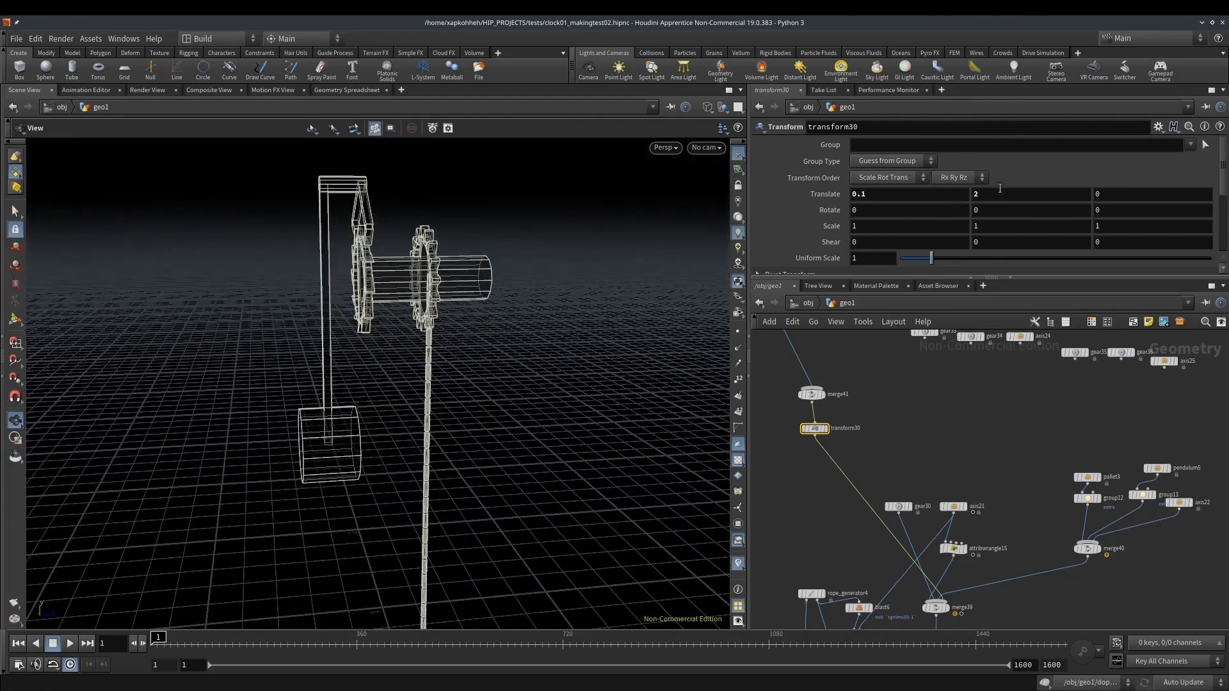
pyautogui.moveTo(1132, 191); pyautogui.dragTo(1152, 190, button='middle')
pyautogui.moveTo(628, 241); pyautogui.dragTo(548, 277)
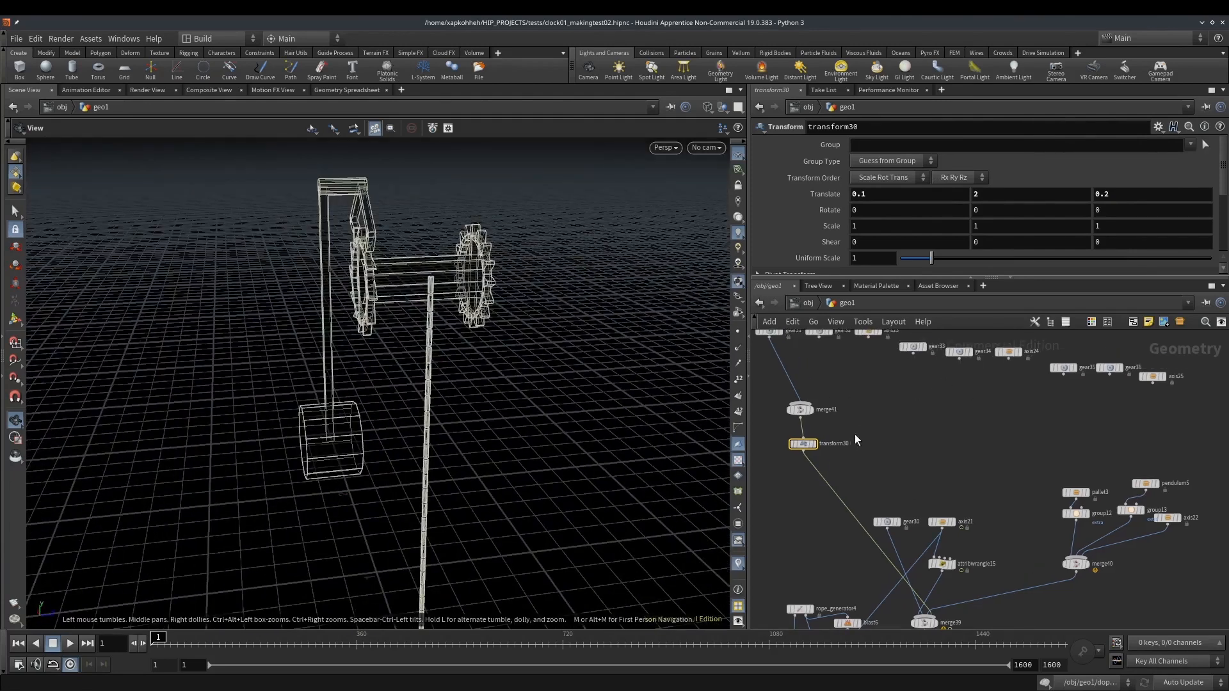
# Wire gear32 into merge41 to add the large gear above gear31
pyautogui.moveTo(852, 434); pyautogui.dragTo(900, 458, button='middle')
pyautogui.scroll(4, 900, 458)
pyautogui.moveTo(540, 340); pyautogui.dragTo(560, 277)
pyautogui.moveTo(870, 356); pyautogui.dragTo(837, 483)
pyautogui.moveTo(543, 256); pyautogui.dragTo(534, 370, button='middle')
pyautogui.moveTo(534, 370); pyautogui.dragTo(466, 433, button='right')
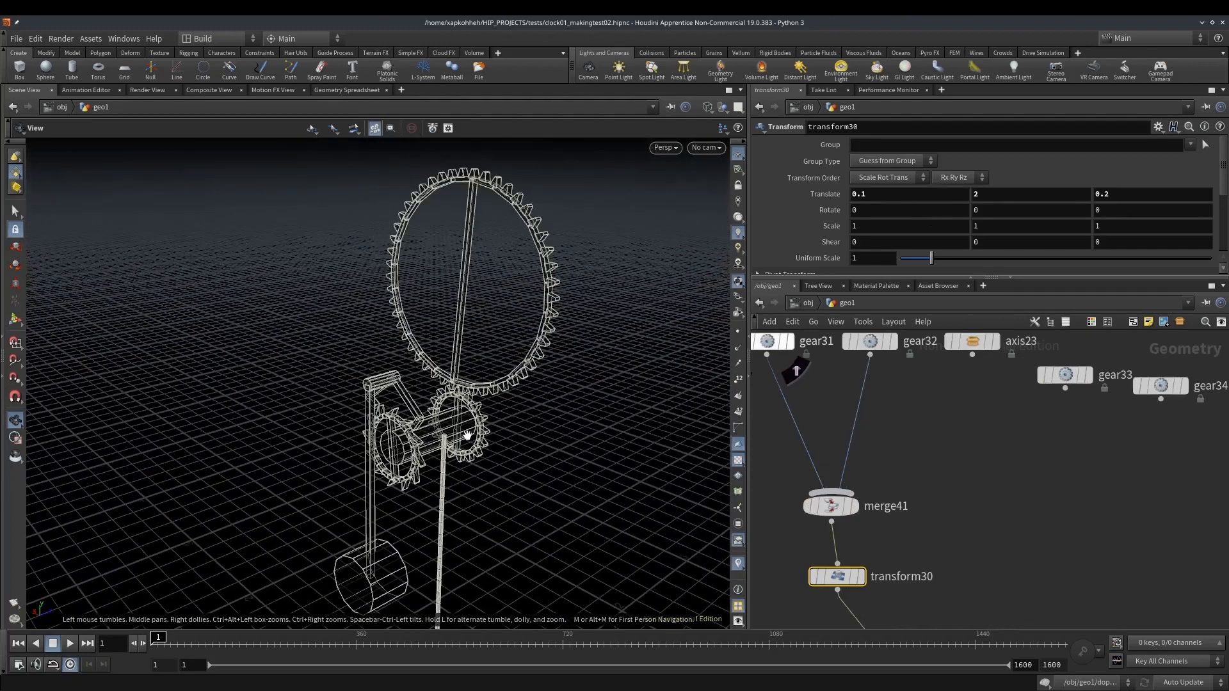
# Wire axis23 into merge41, play the simulation briefly and return to frame 1
pyautogui.moveTo(974, 366); pyautogui.dragTo(831, 492)
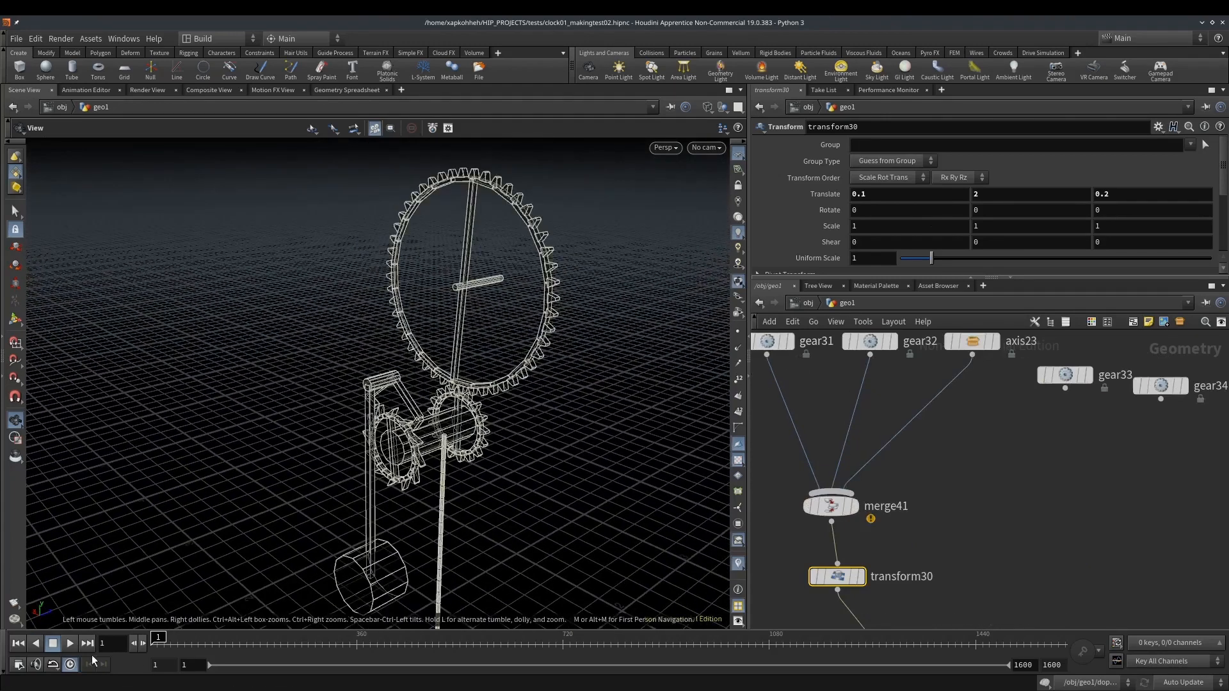
pyautogui.click(70, 644)
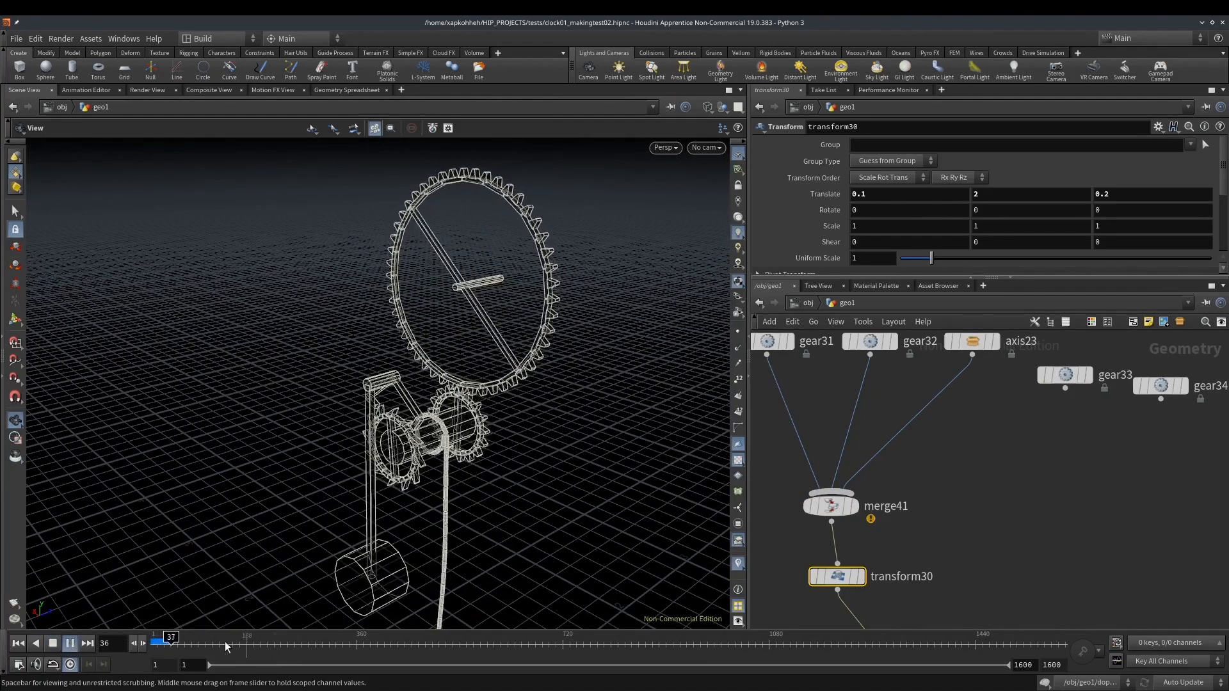
pyautogui.moveTo(177, 645); pyautogui.dragTo(146, 640)
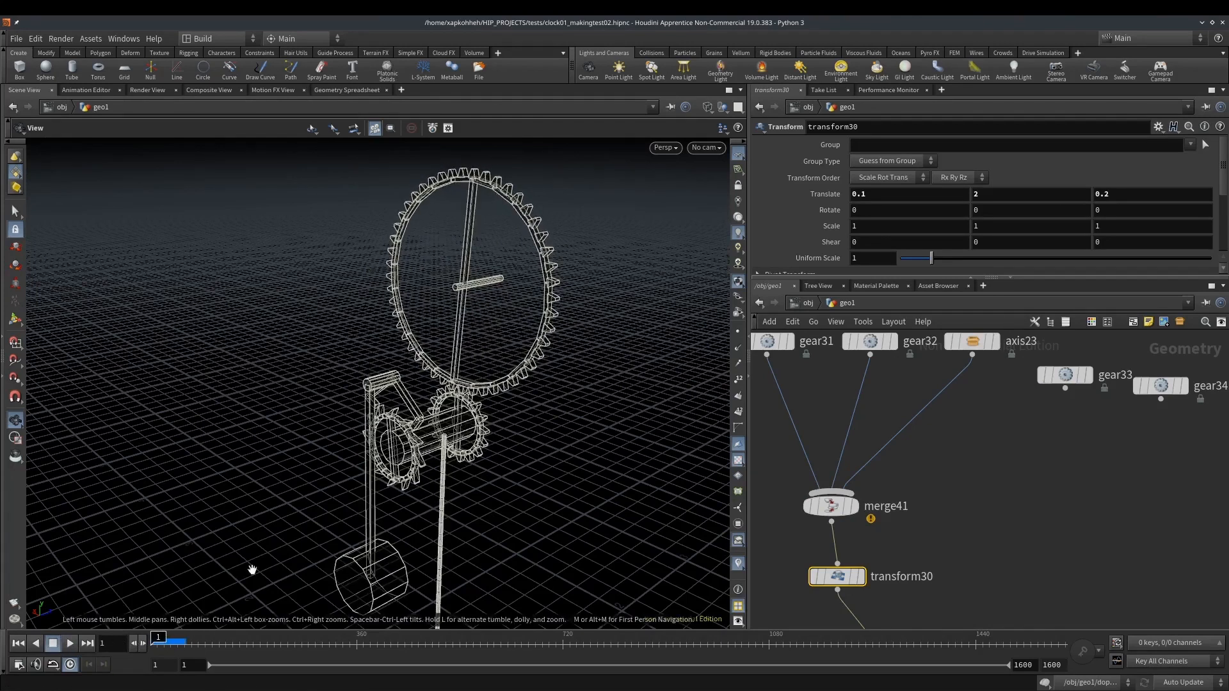
# Wire gear33 and gear34 into merge41 to extend the gear train
pyautogui.moveTo(1056, 402); pyautogui.dragTo(844, 492)
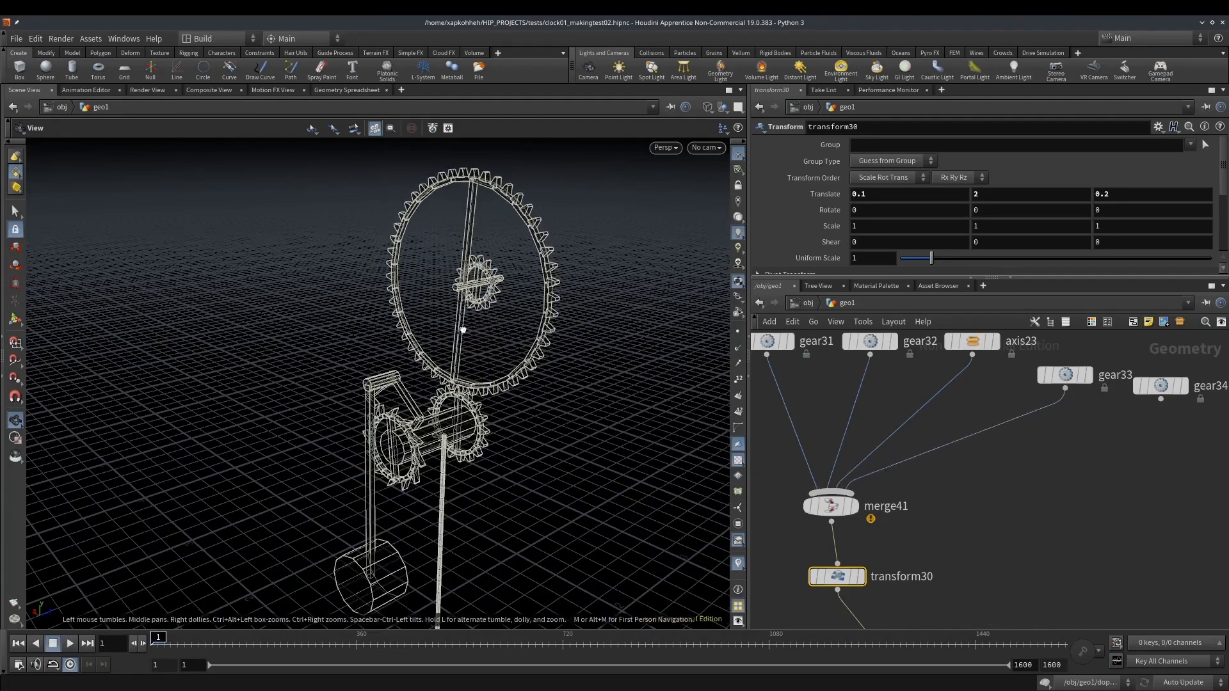
pyautogui.moveTo(472, 329); pyautogui.dragTo(430, 316)
pyautogui.moveTo(1160, 400); pyautogui.dragTo(852, 491)
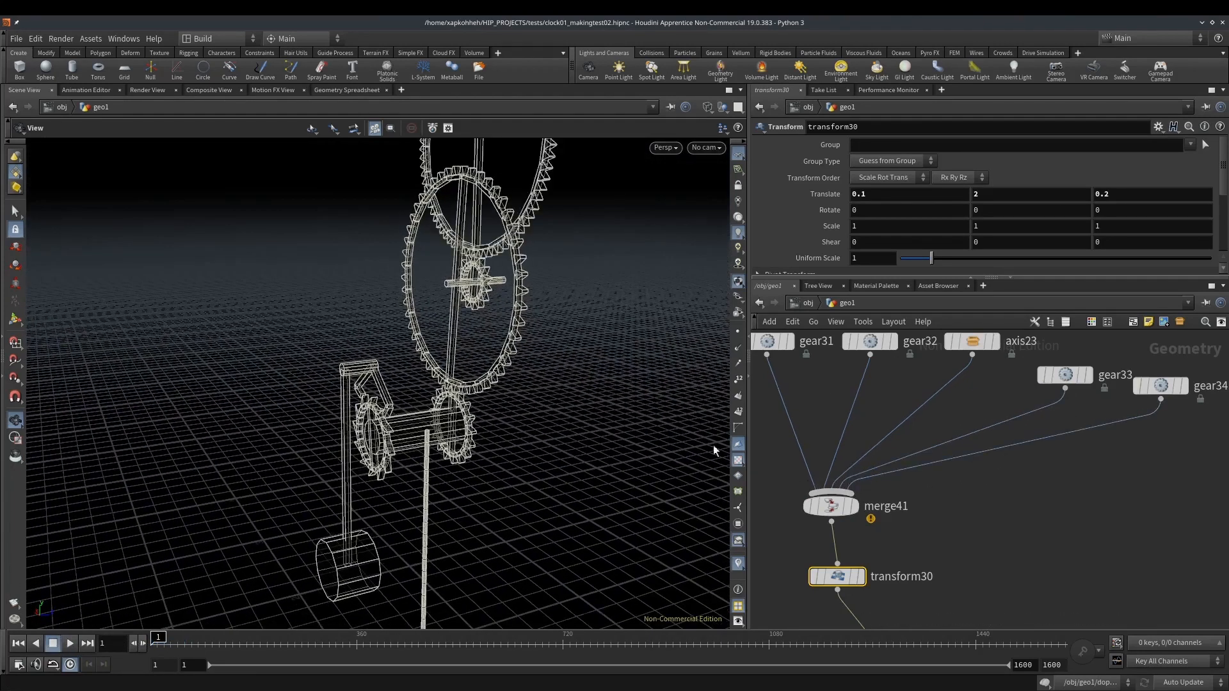
pyautogui.moveTo(551, 301); pyautogui.dragTo(512, 296)
pyautogui.moveTo(507, 292); pyautogui.dragTo(490, 369, button='middle')
pyautogui.scroll(-3, 492, 369)
pyautogui.moveTo(457, 364); pyautogui.dragTo(473, 344)
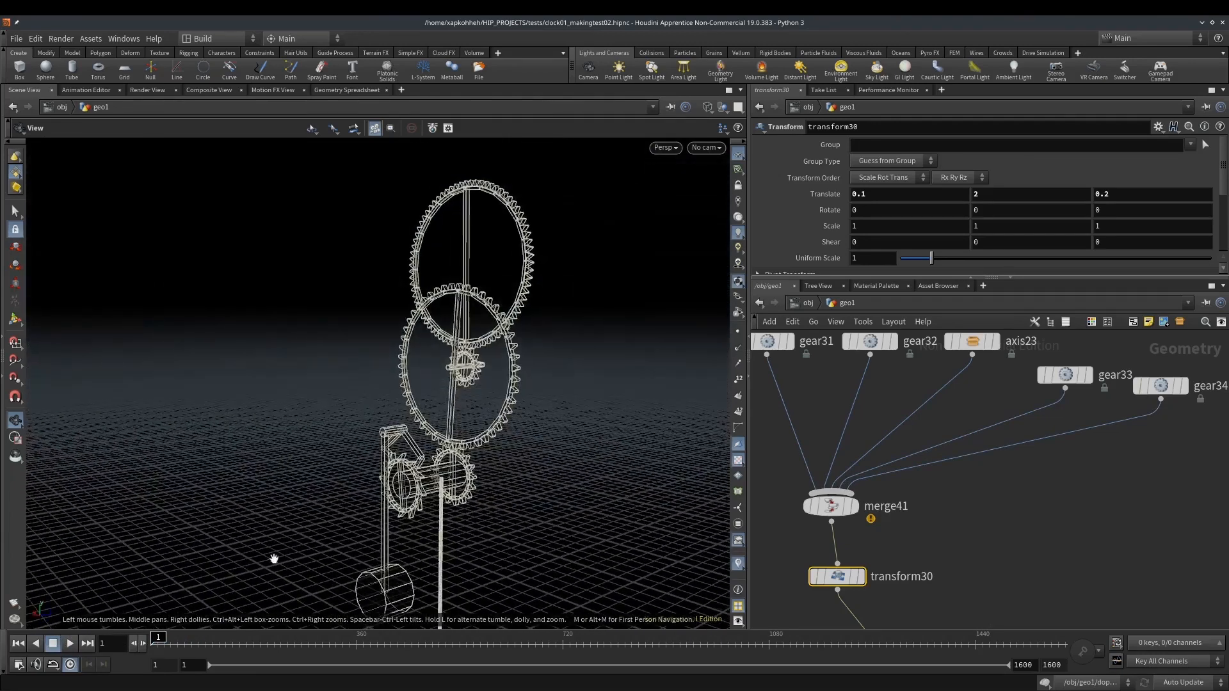
# Play the simulation to check how the extended gear train turns, and return to frame 1
pyautogui.click(71, 642)
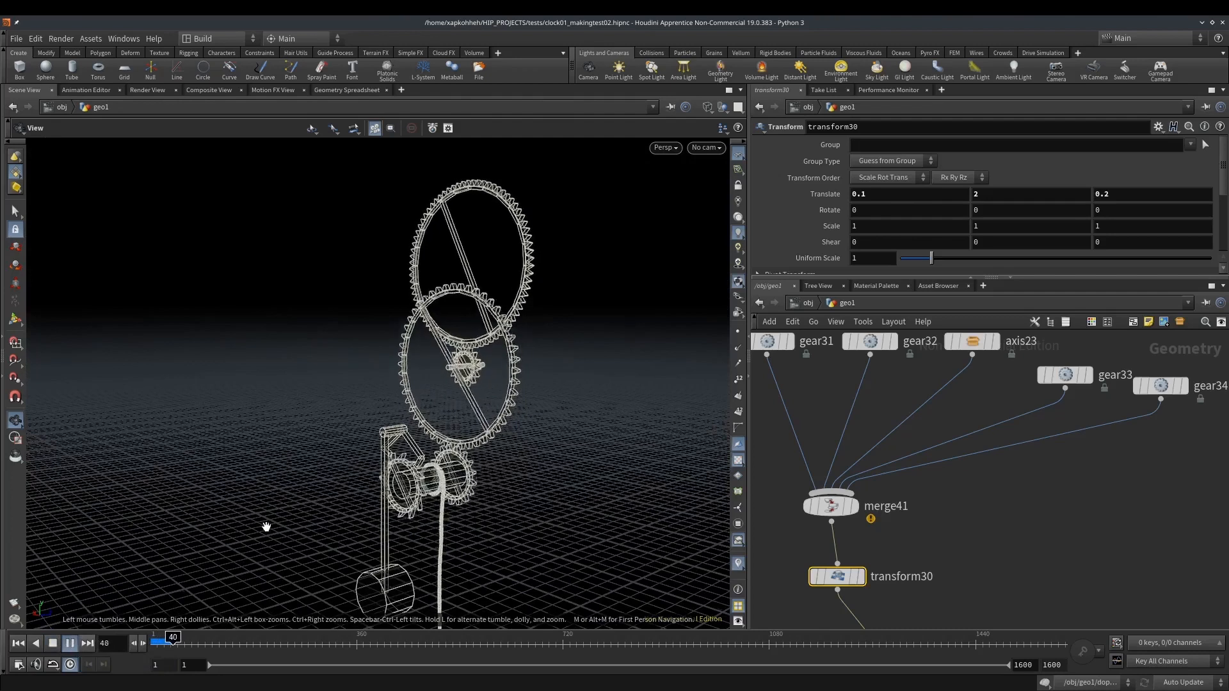
pyautogui.moveTo(196, 647); pyautogui.dragTo(151, 644)
pyautogui.moveTo(513, 364); pyautogui.dragTo(482, 363, button='middle')
# Wire axis24, gear35 and gear36 into merge41
pyautogui.moveTo(1083, 457); pyautogui.dragTo(936, 486, button='middle')
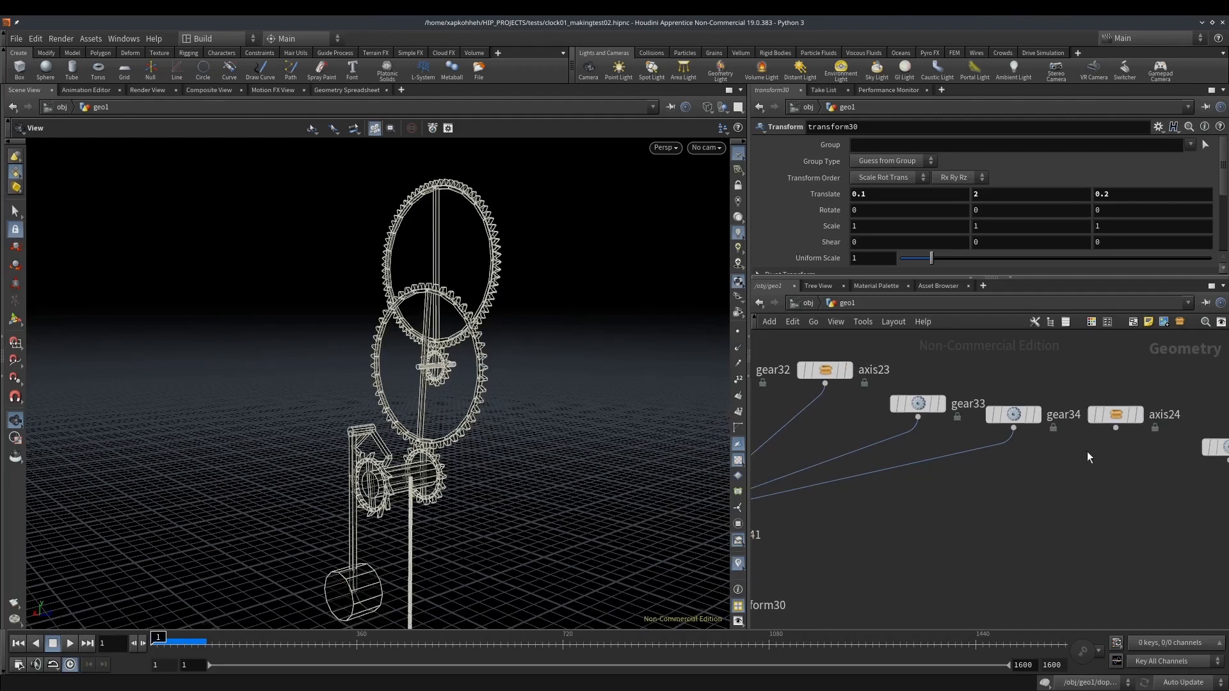
pyautogui.click(1116, 429)
pyautogui.moveTo(962, 517); pyautogui.dragTo(868, 505, button='middle')
pyautogui.click(779, 494)
pyautogui.scroll(-2, 885, 508)
pyautogui.click(1114, 456)
pyautogui.click(919, 488)
pyautogui.click(1175, 456)
pyautogui.moveTo(976, 525); pyautogui.dragTo(1134, 527, button='middle')
pyautogui.click(891, 498)
# Set transform30's Y rotation to 180, play the simulation with the turned gear train and return to the first frame
pyautogui.moveTo(444, 327)
pyautogui.mouseDown()
pyautogui.moveTo(396, 326)
pyautogui.moveTo(424, 335)
pyautogui.mouseUp()
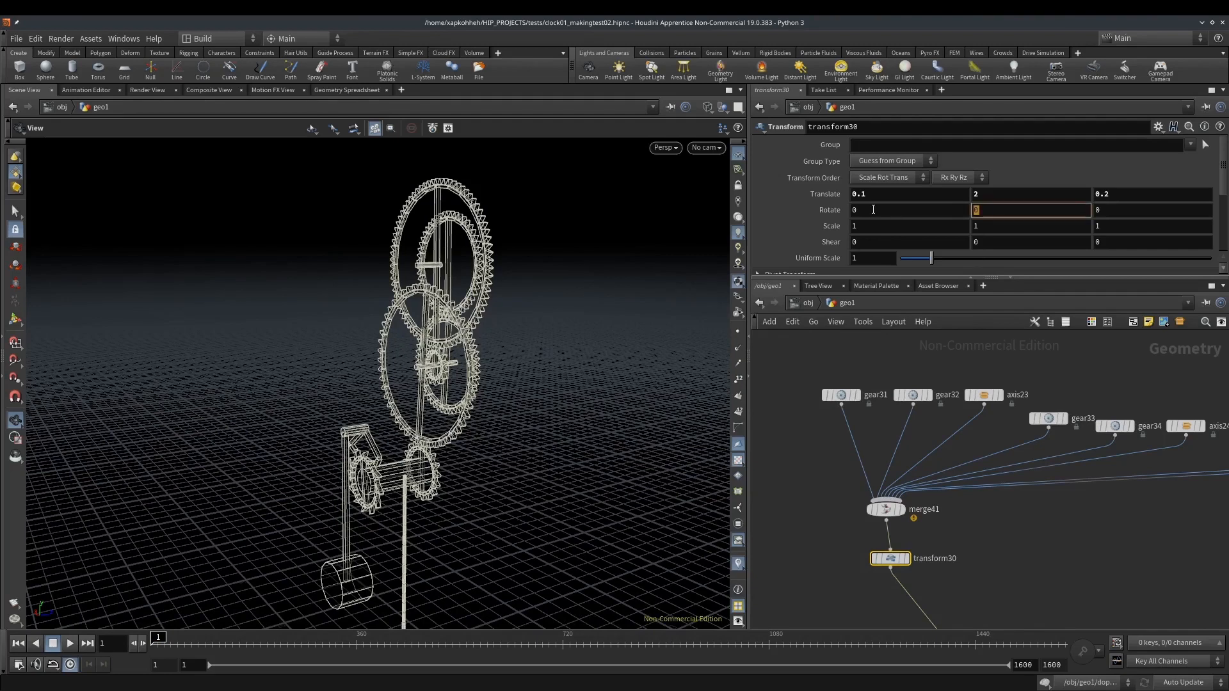
pyautogui.moveTo(439, 274)
pyautogui.mouseDown()
pyautogui.moveTo(548, 280)
pyautogui.moveTo(463, 279)
pyautogui.moveTo(348, 338)
pyautogui.moveTo(458, 282)
pyautogui.mouseUp()
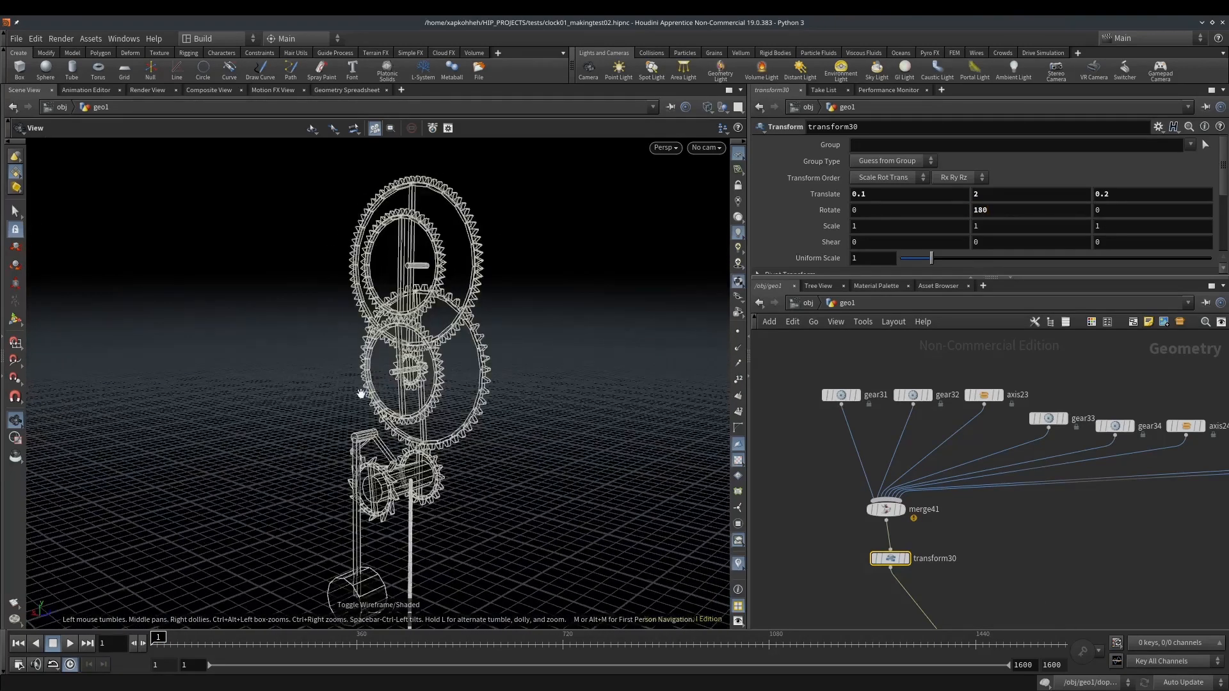
pyautogui.click(69, 643)
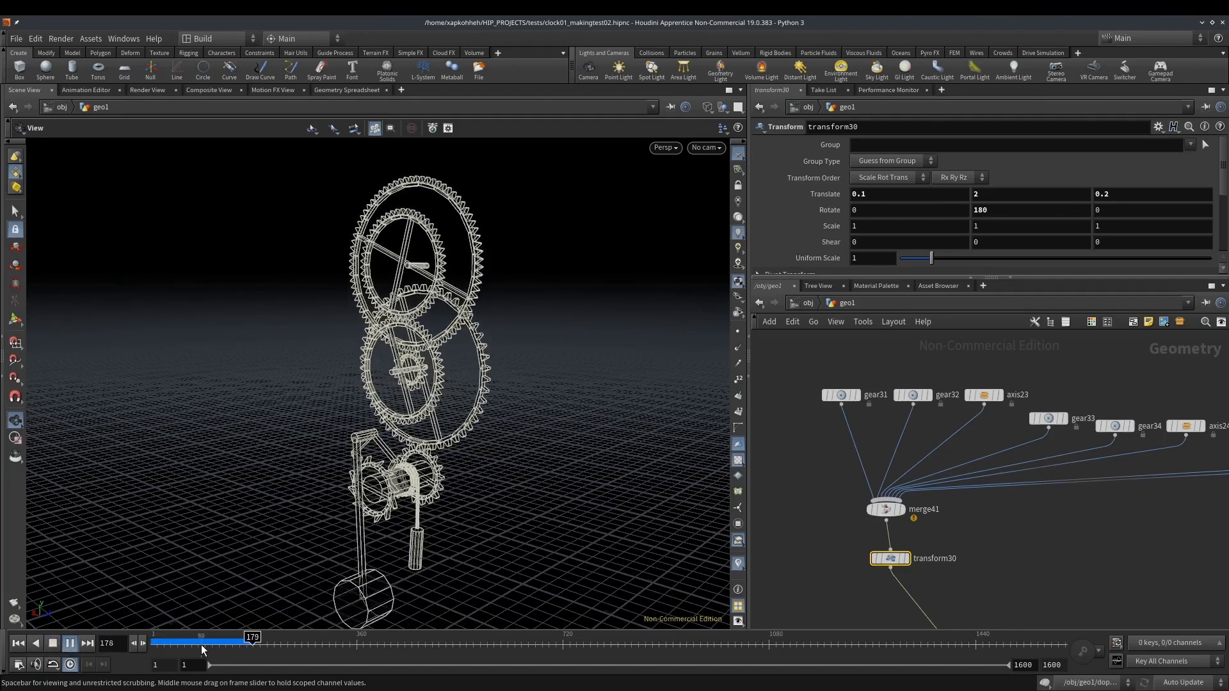
pyautogui.click(18, 644)
# Wire axis25 and the clock arrows' final transform28 node into merge41
pyautogui.moveTo(1071, 509); pyautogui.dragTo(743, 519, button='middle')
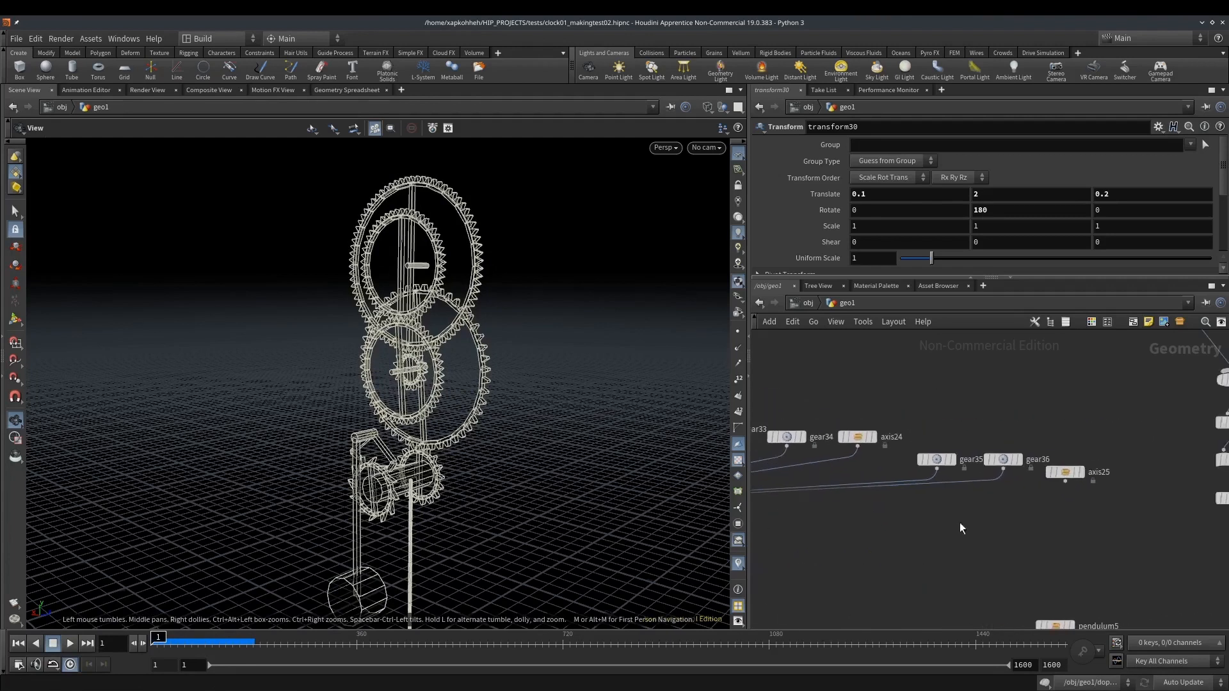
pyautogui.click(1065, 481)
pyautogui.moveTo(934, 501); pyautogui.dragTo(714, 516, button='middle')
pyautogui.click(1084, 473)
pyautogui.moveTo(889, 522); pyautogui.dragTo(1141, 523, button='middle')
pyautogui.click(835, 498)
pyautogui.moveTo(1016, 513); pyautogui.dragTo(755, 519, button='middle')
pyautogui.scroll(-4, 954, 510)
pyautogui.click(1103, 508)
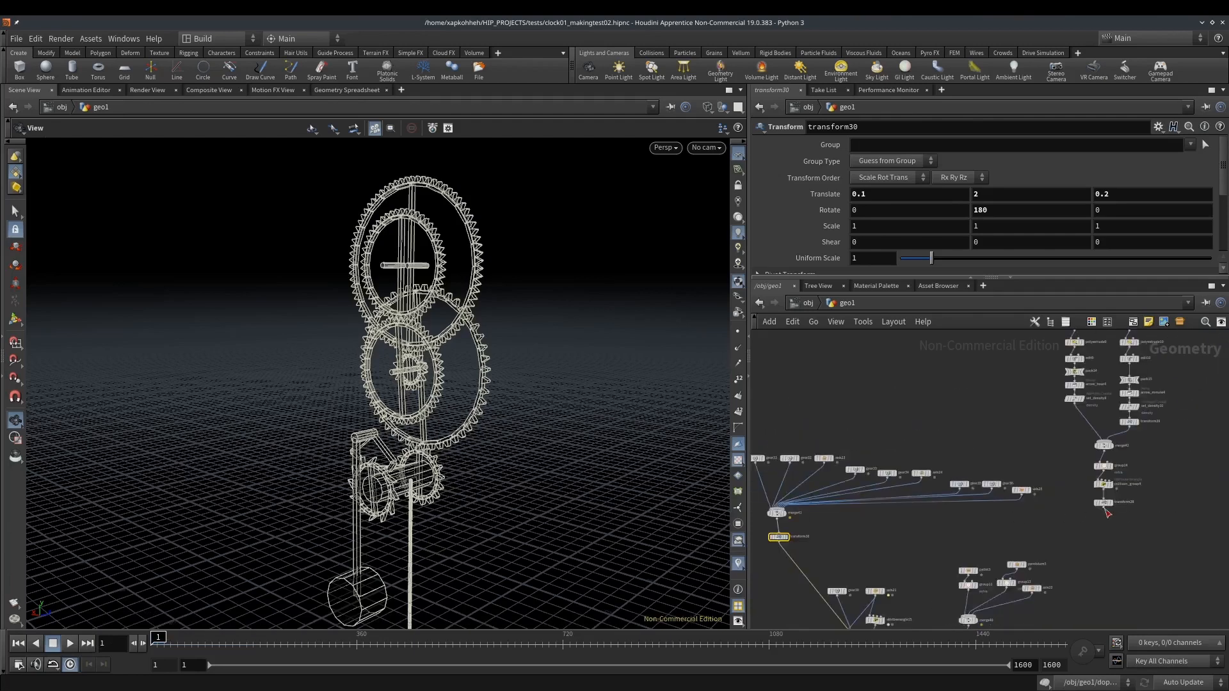
pyautogui.moveTo(948, 542); pyautogui.dragTo(1088, 520, button='middle')
pyautogui.click(917, 487)
# Examine up close how the clock arrows and upper gears share their common axis
pyautogui.moveTo(409, 310); pyautogui.dragTo(324, 288)
pyautogui.moveTo(422, 262); pyautogui.dragTo(692, 252, button='right')
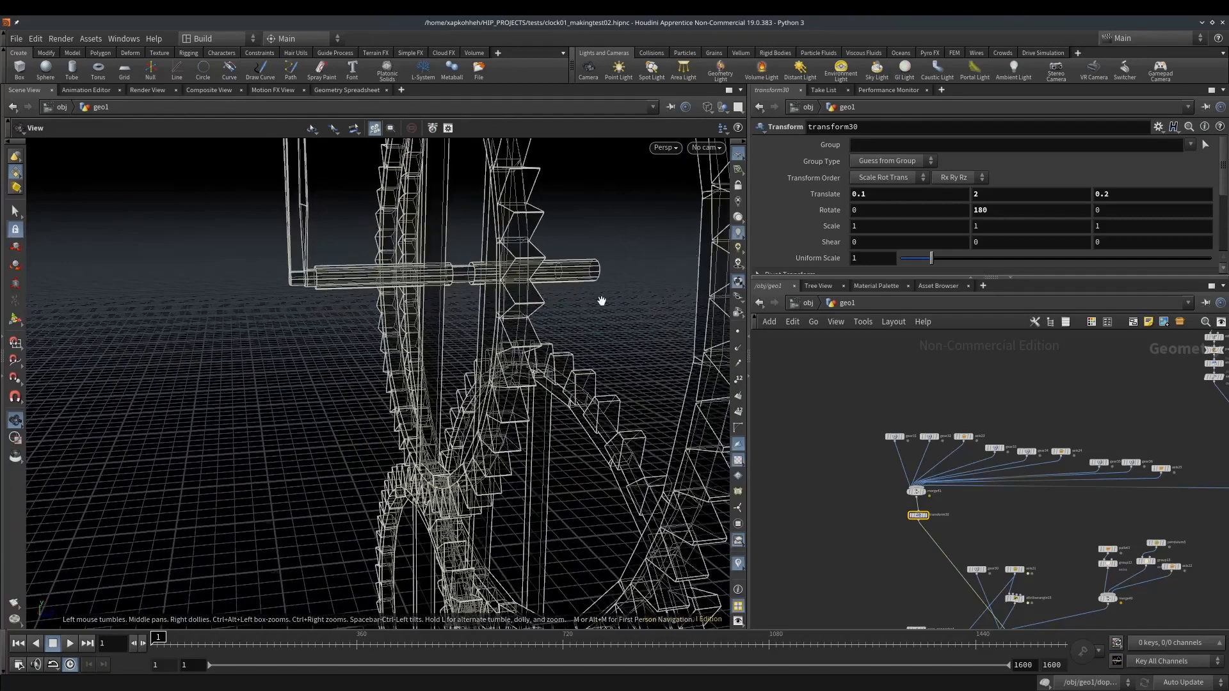
pyautogui.moveTo(362, 280); pyautogui.dragTo(392, 278)
pyautogui.moveTo(395, 267); pyautogui.dragTo(437, 266, button='right')
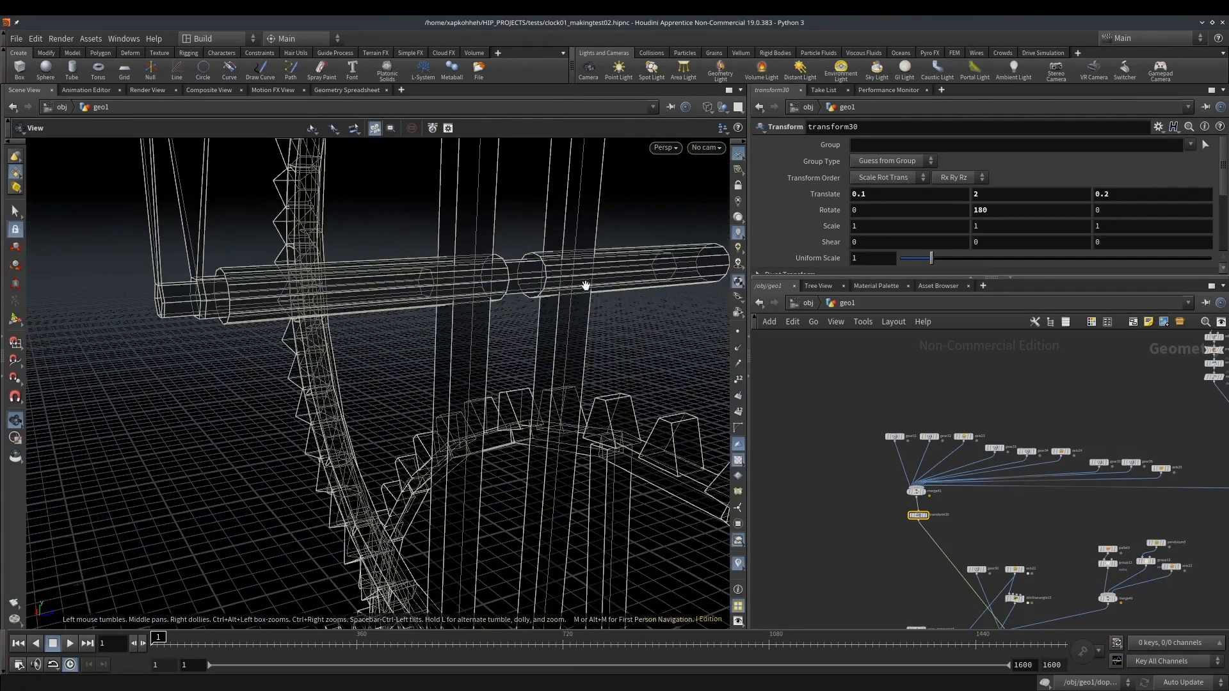
pyautogui.scroll(3, 432, 276)
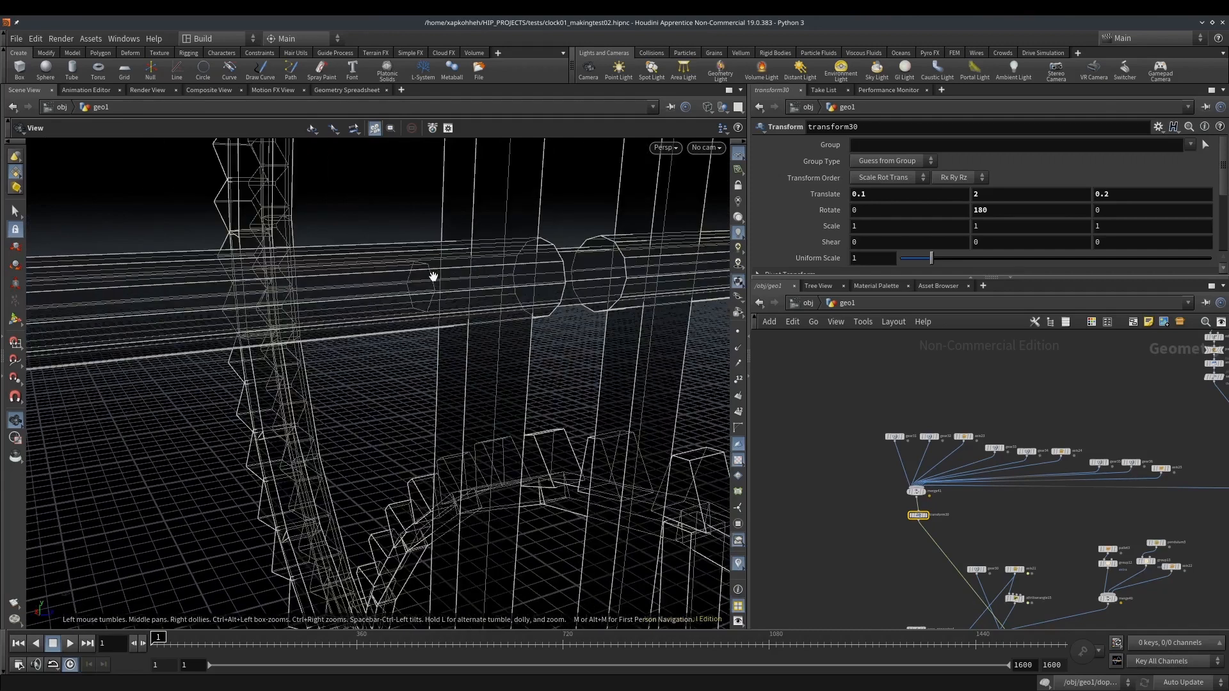
pyautogui.moveTo(418, 259); pyautogui.dragTo(478, 269)
pyautogui.scroll(-5, 437, 286)
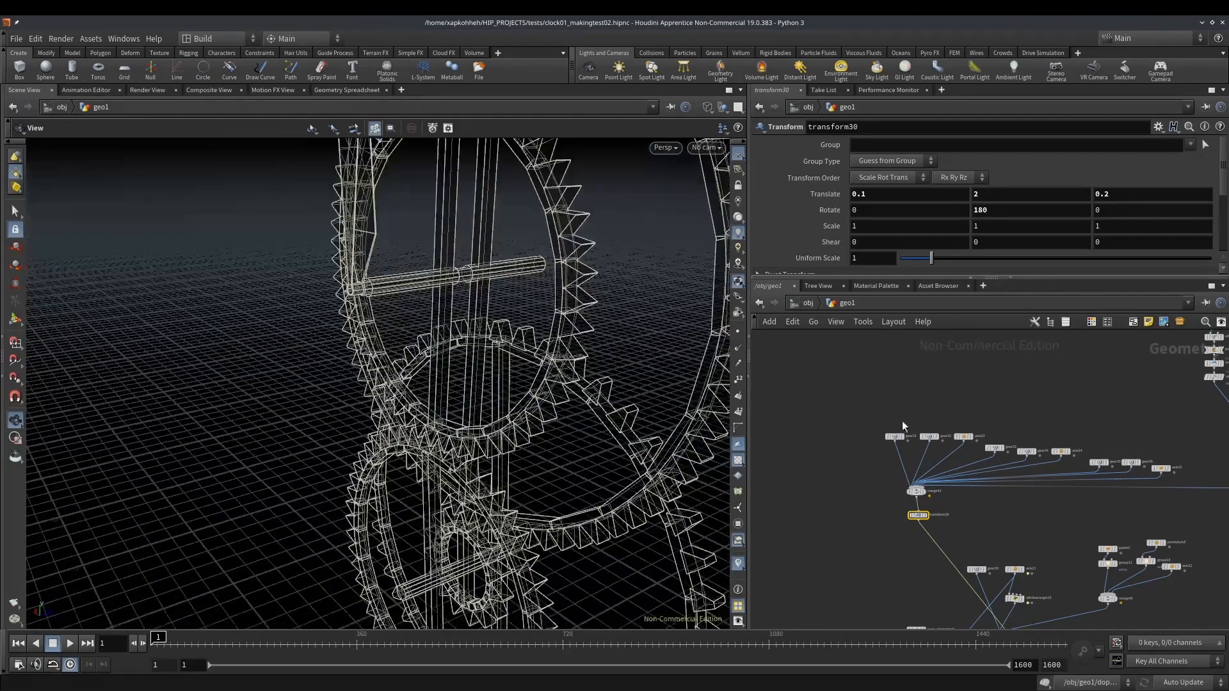
# Open the collision_group4 wrangle in the arrows branch and review its collision group code against the arrows' axis
pyautogui.scroll(-5, 873, 422)
pyautogui.moveTo(892, 526); pyautogui.dragTo(876, 451, button='middle')
pyautogui.scroll(4, 874, 451)
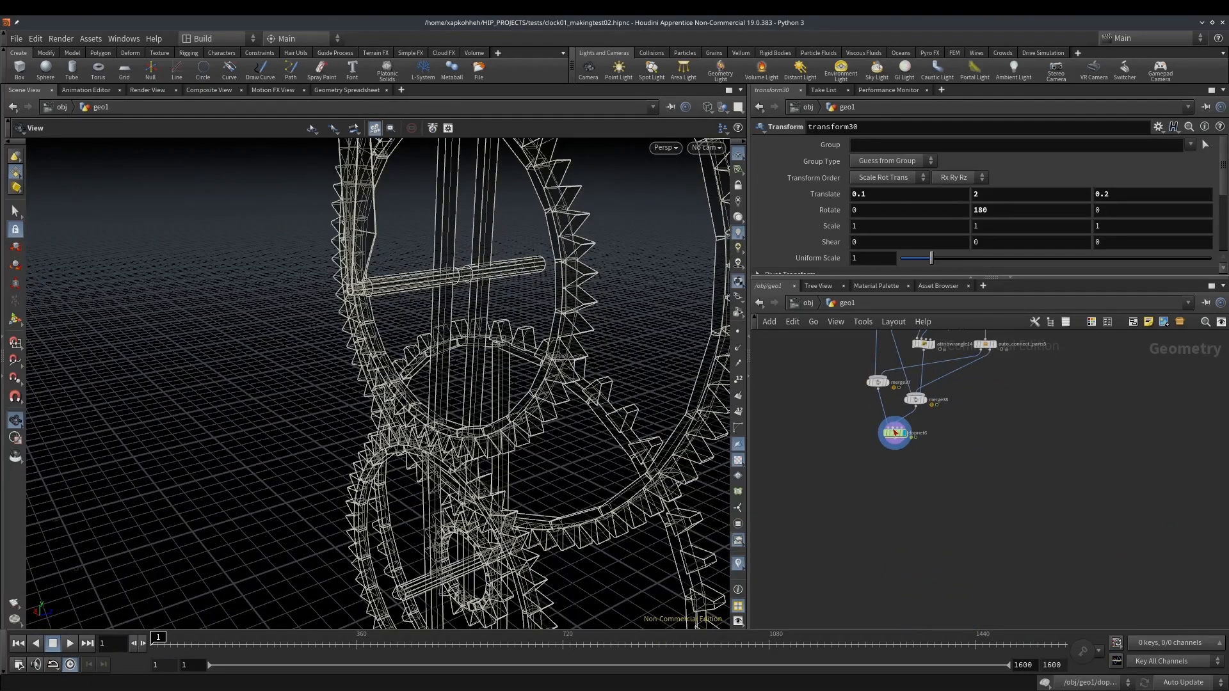
pyautogui.moveTo(1047, 397); pyautogui.dragTo(1013, 494, button='middle')
pyautogui.scroll(-4, 1012, 494)
pyautogui.scroll(6, 1043, 395)
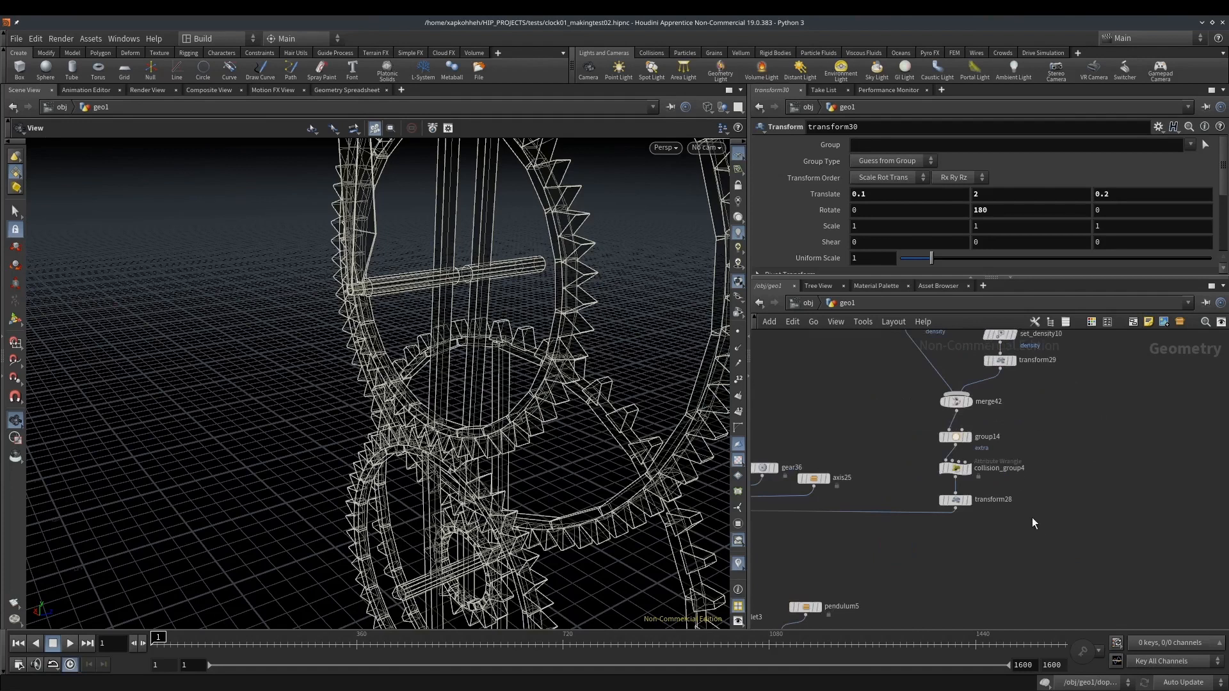
pyautogui.click(955, 469)
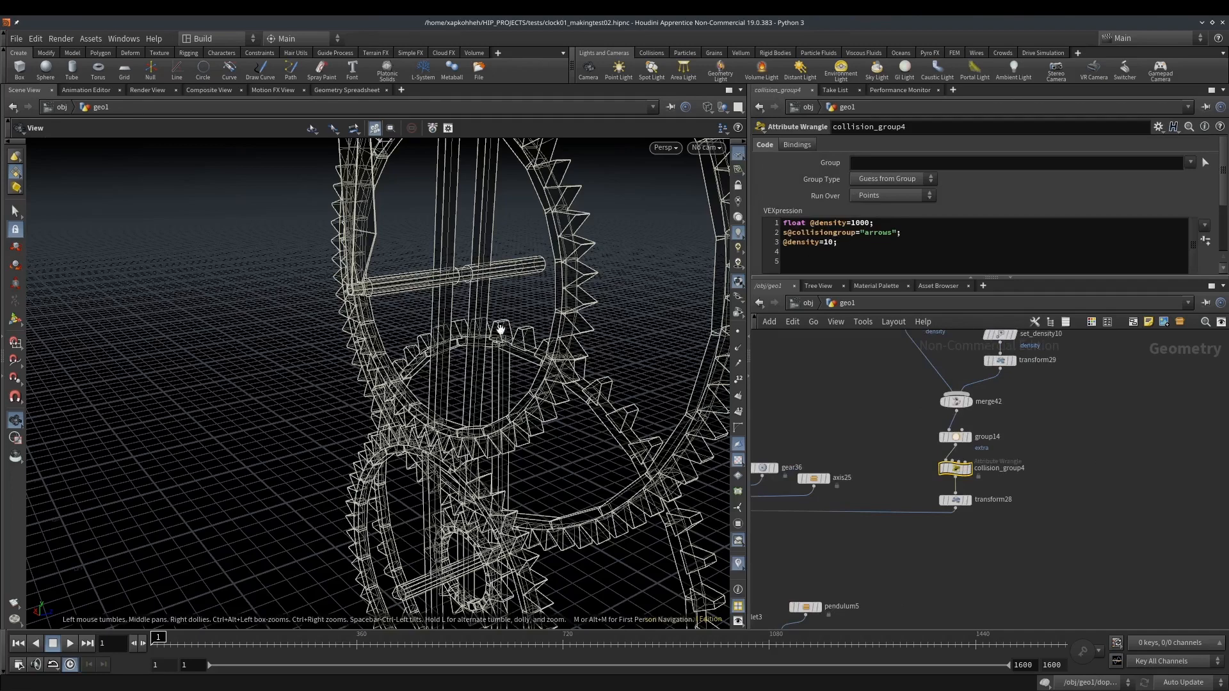
pyautogui.moveTo(390, 288); pyautogui.dragTo(426, 282)
pyautogui.scroll(-3, 425, 282)
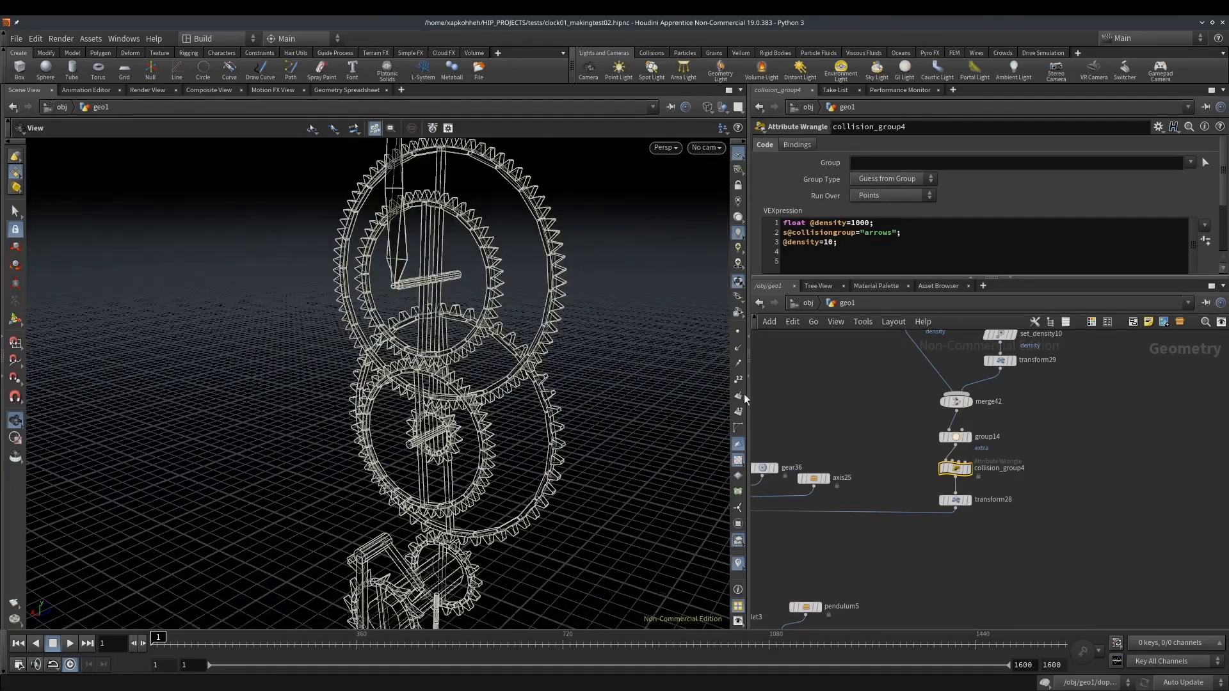
# Insert an Attribute Wrangle on the connection between merge37 and dopnet6
pyautogui.moveTo(877, 558); pyautogui.dragTo(1033, 337, button='middle')
pyautogui.scroll(-4, 1029, 349)
pyautogui.moveTo(854, 502); pyautogui.dragTo(947, 423, button='middle')
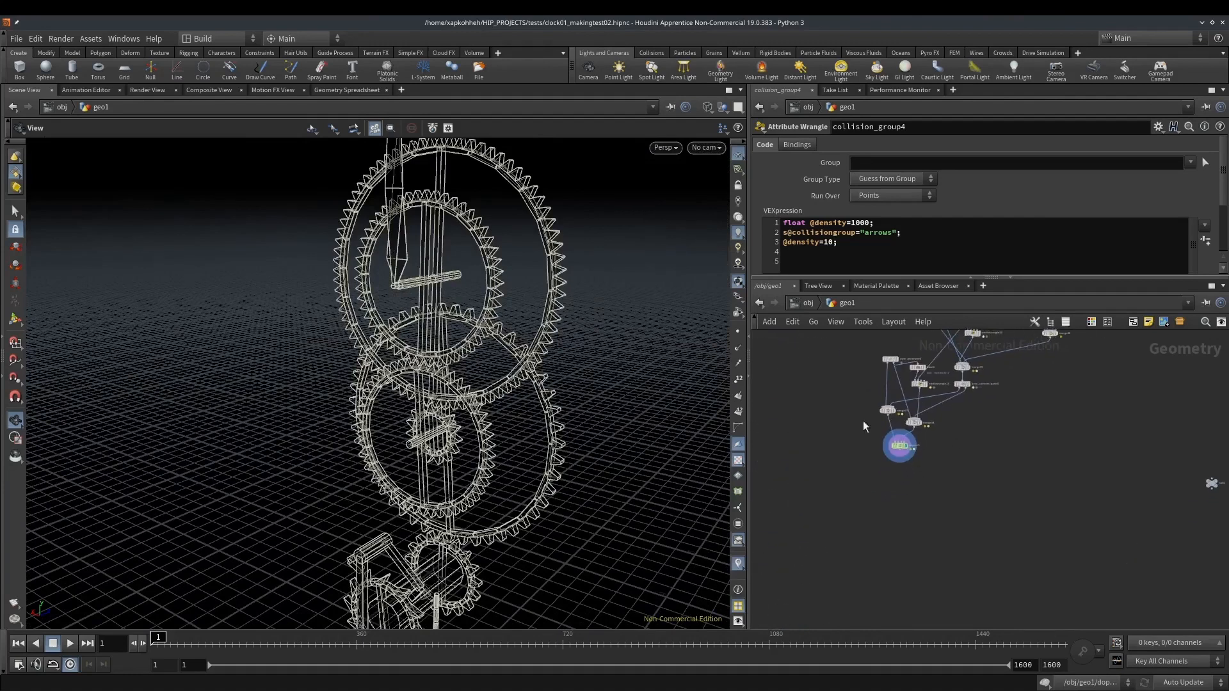
pyautogui.scroll(4, 922, 443)
pyautogui.moveTo(864, 462); pyautogui.dragTo(860, 552)
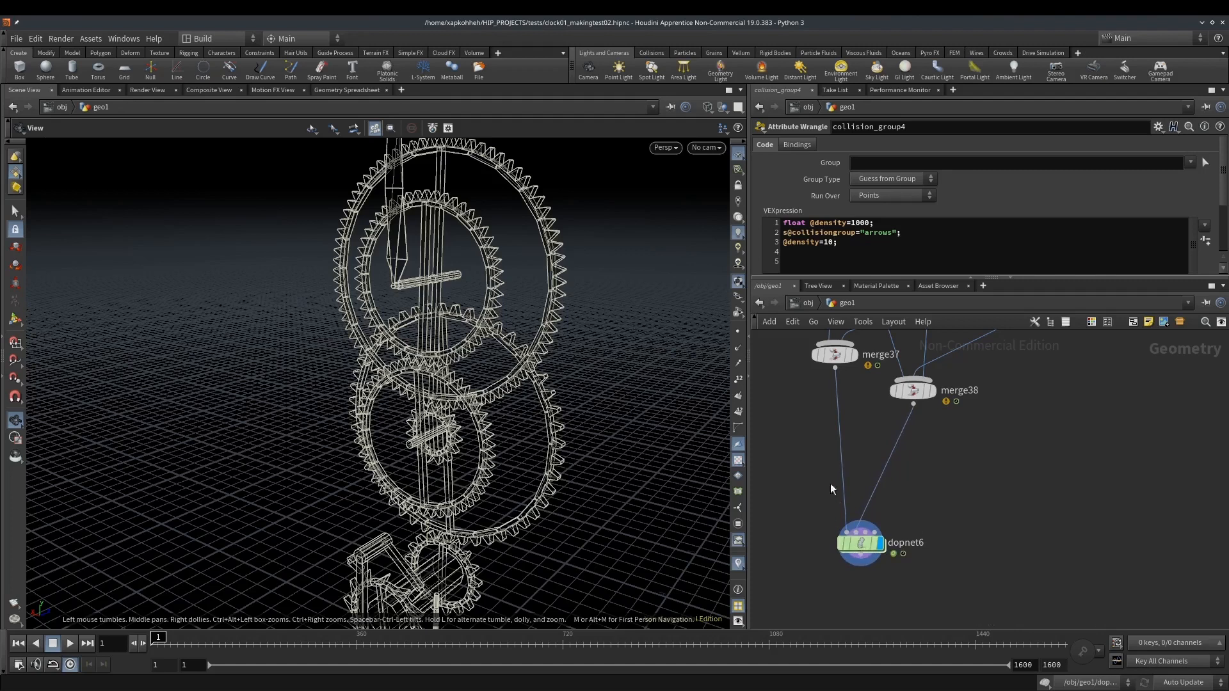
pyautogui.moveTo(834, 490); pyautogui.dragTo(896, 515, button='middle')
pyautogui.press('Tab')
pyautogui.write('attw')
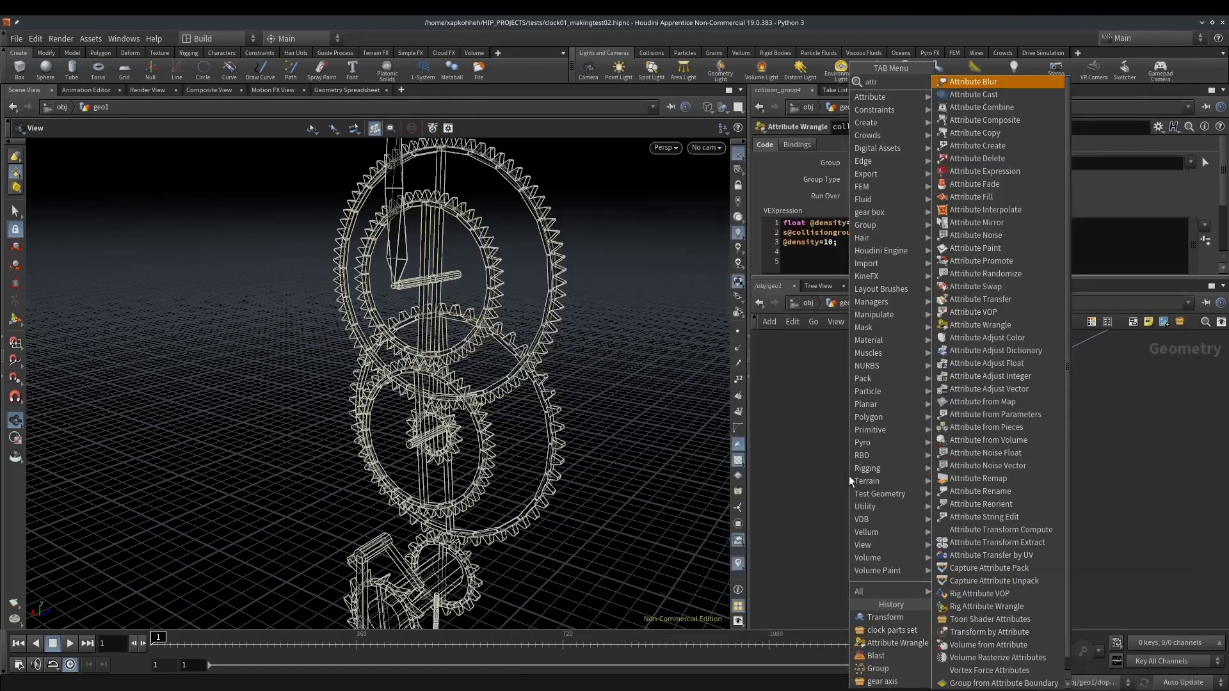
pyautogui.press('Return')
pyautogui.click(849, 475)
pyautogui.moveTo(850, 480); pyautogui.dragTo(897, 448)
# Enlarge the parameter area and start the new wrangle's code with the condition if(s@collisiongroup=="arrows"){
pyautogui.moveTo(818, 282); pyautogui.dragTo(818, 355)
pyautogui.moveTo(483, 283); pyautogui.dragTo(410, 284)
pyautogui.click(830, 260)
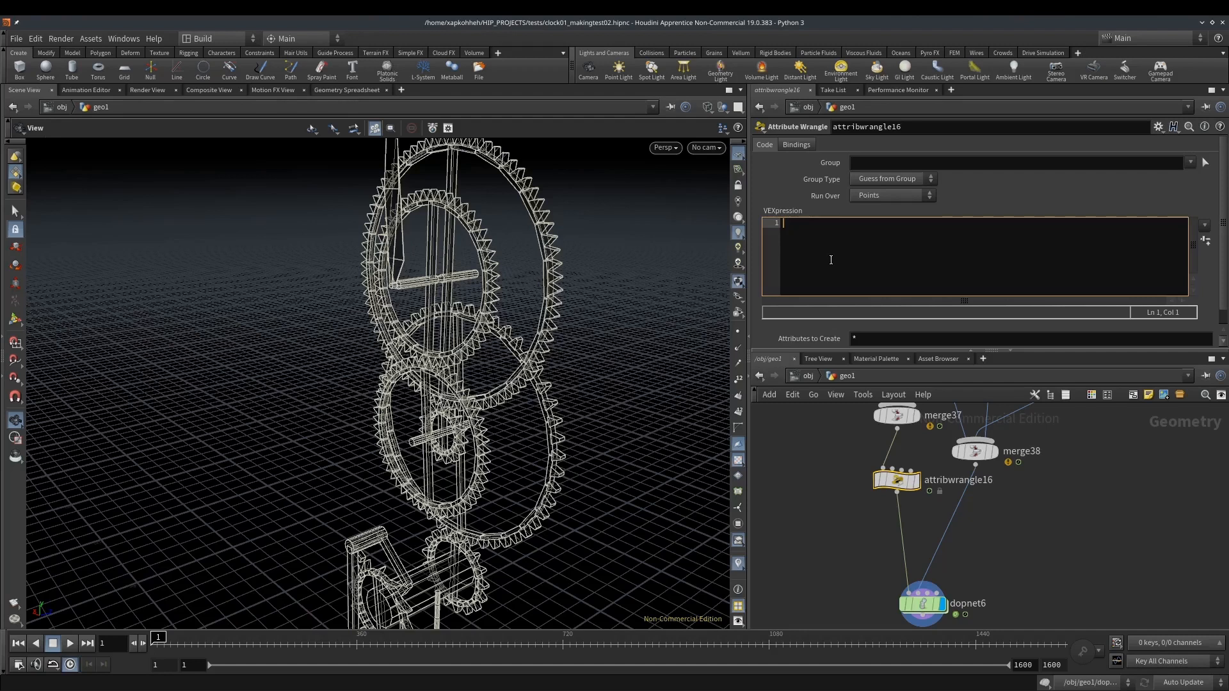
pyautogui.write('if(s')
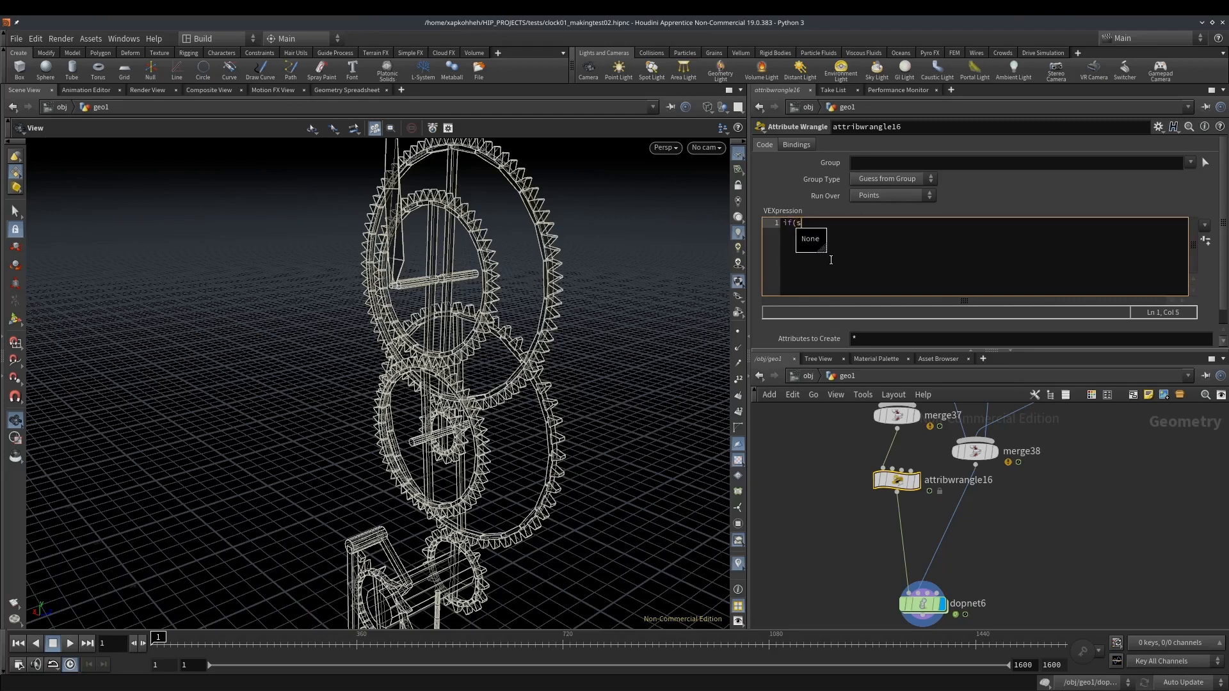
pyautogui.write('@constraintgro')
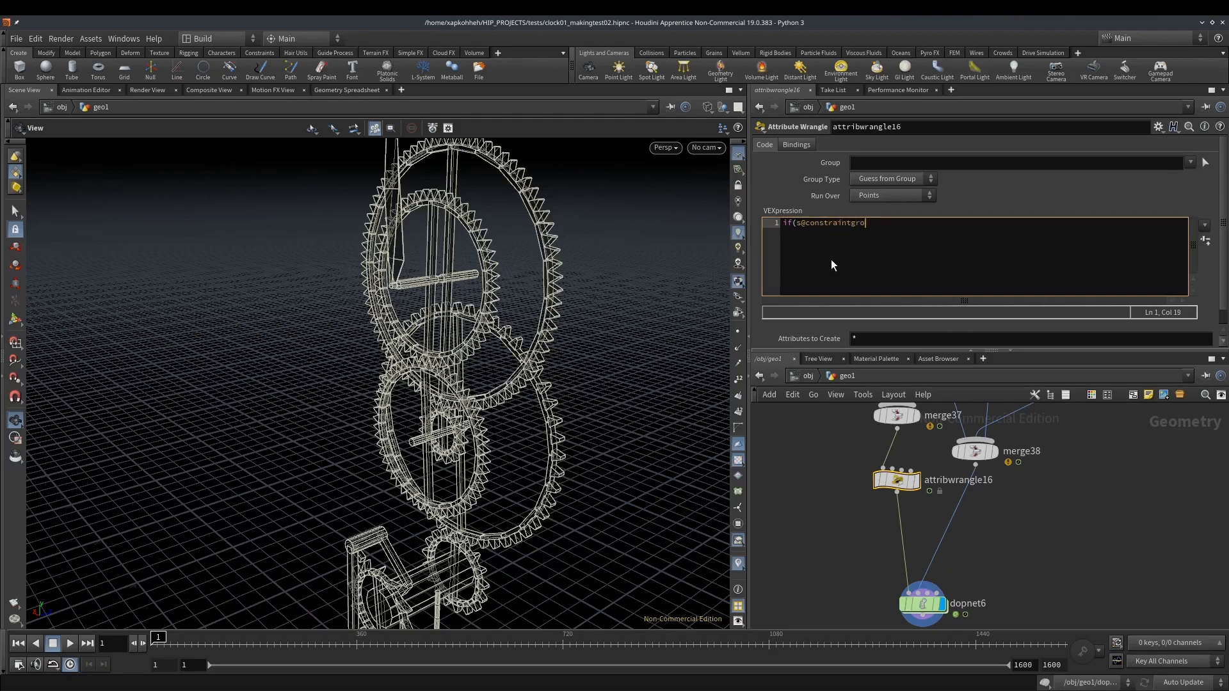
pyautogui.hotkey('ctrl', 'shift', 'Left')
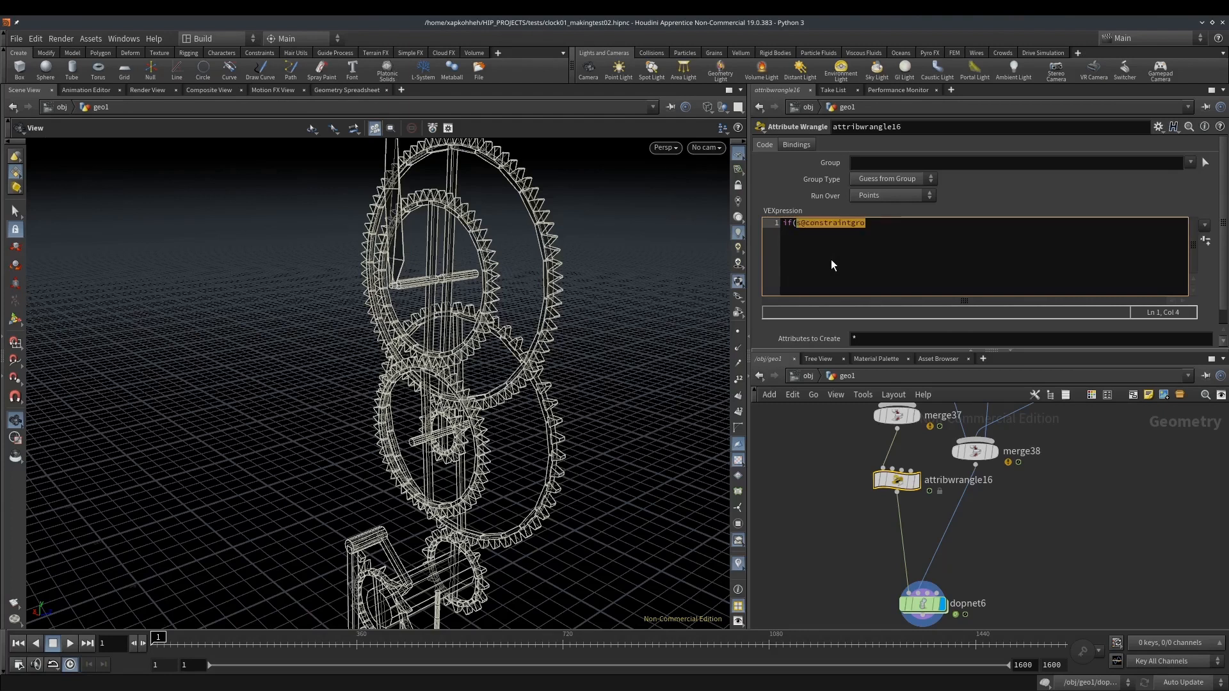
pyautogui.write('s@collisiongroup=')
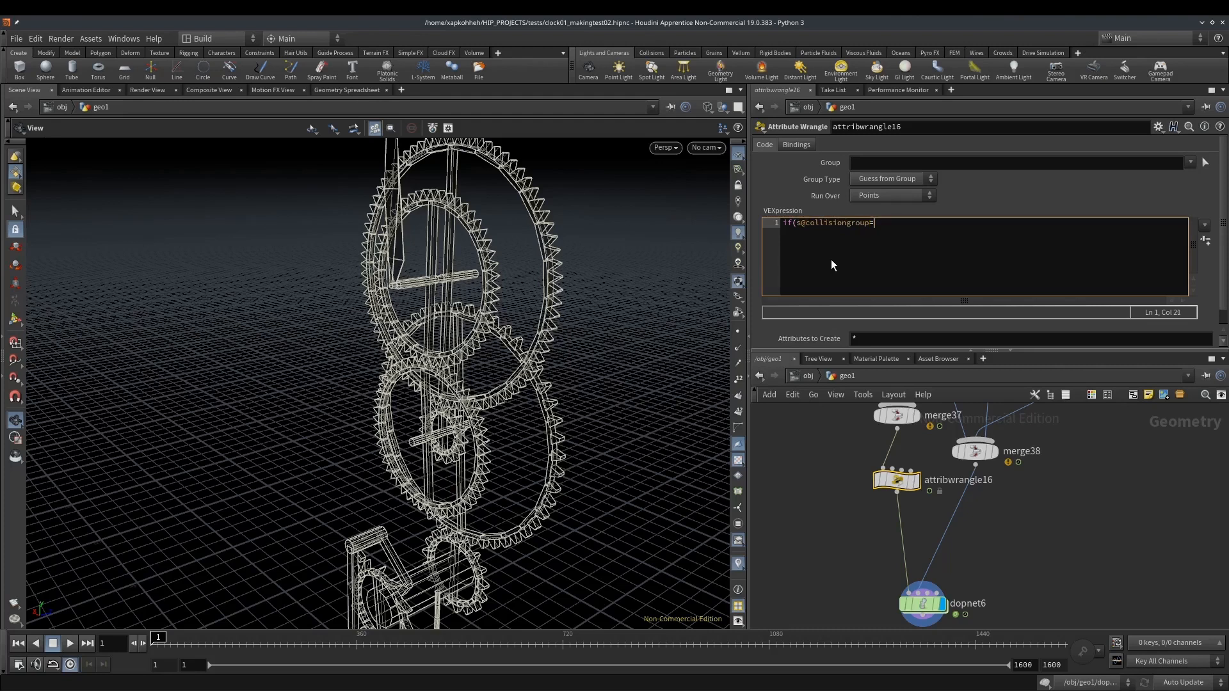
pyautogui.write('="arrows"){')
# Inside the arrows condition, add the line s@collisionignore="base arrows";
pyautogui.press('Return')
pyautogui.write('s@collisionignore')
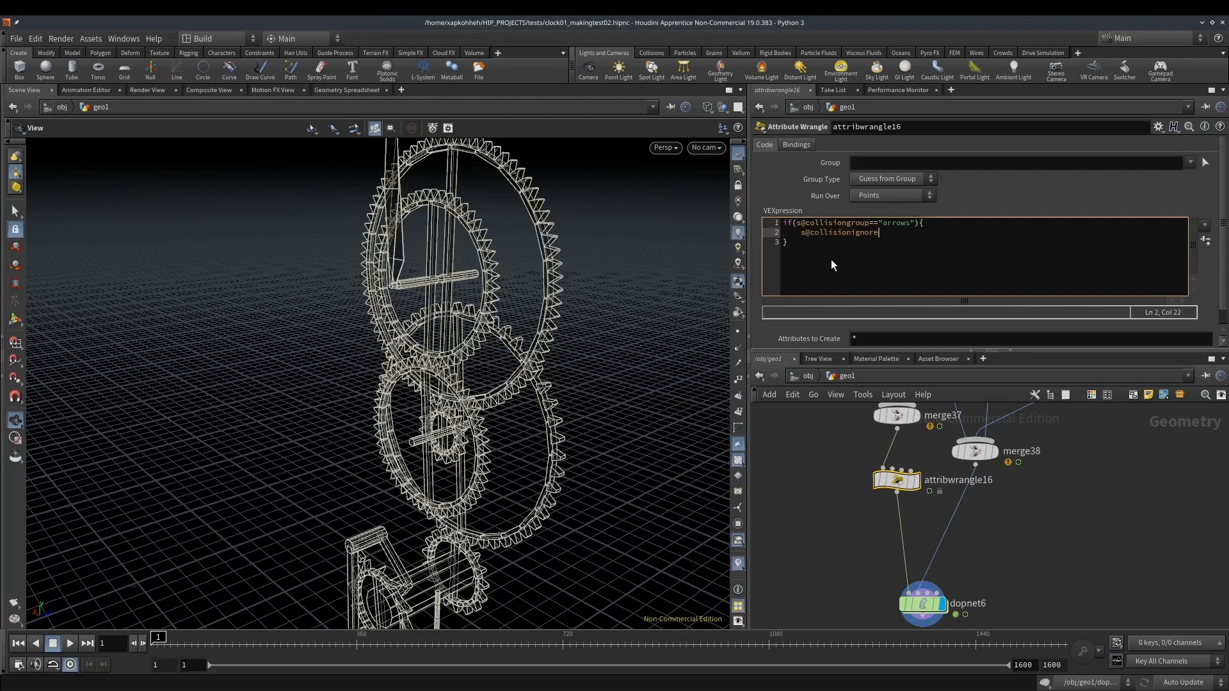
pyautogui.write('="base arrows";')
# Add an else branch to the wrangle containing s@collisiongroup="base"; and s@collisionignore="arrows";
pyautogui.press('Down')
pyautogui.write('else{')
pyautogui.press('Return')
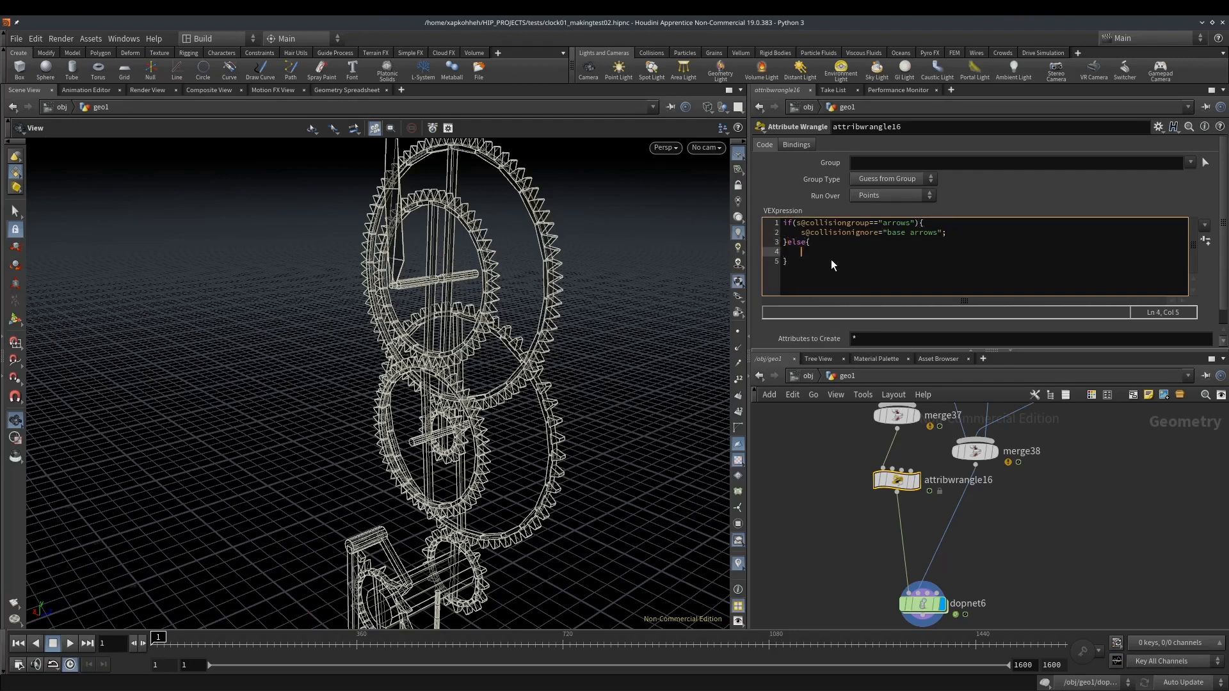
pyautogui.write('s@collisiongroup="base";')
pyautogui.press('Return')
pyautogui.write('s@collisionignore="arrows";')
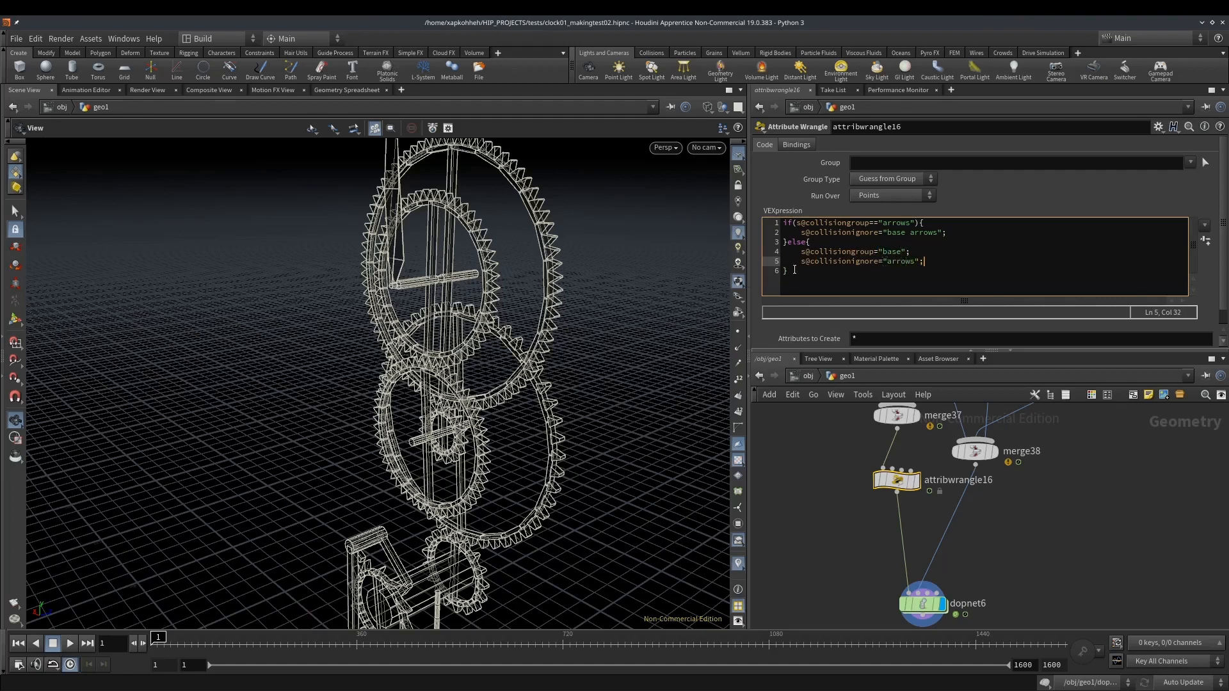
# Play the simulation, examine the turning arrows and gear train from several angles, and stop playback
pyautogui.click(69, 644)
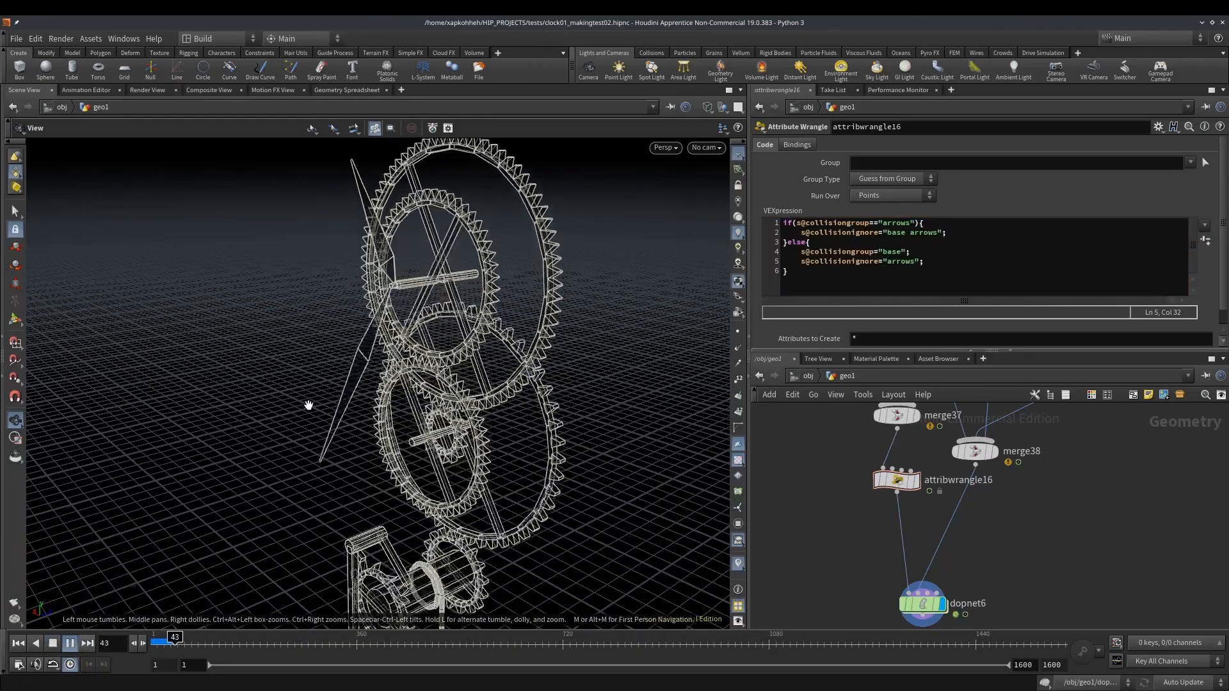
pyautogui.moveTo(357, 400); pyautogui.dragTo(409, 378)
pyautogui.moveTo(409, 378); pyautogui.dragTo(312, 430, button='right')
pyautogui.moveTo(430, 403); pyautogui.dragTo(446, 444)
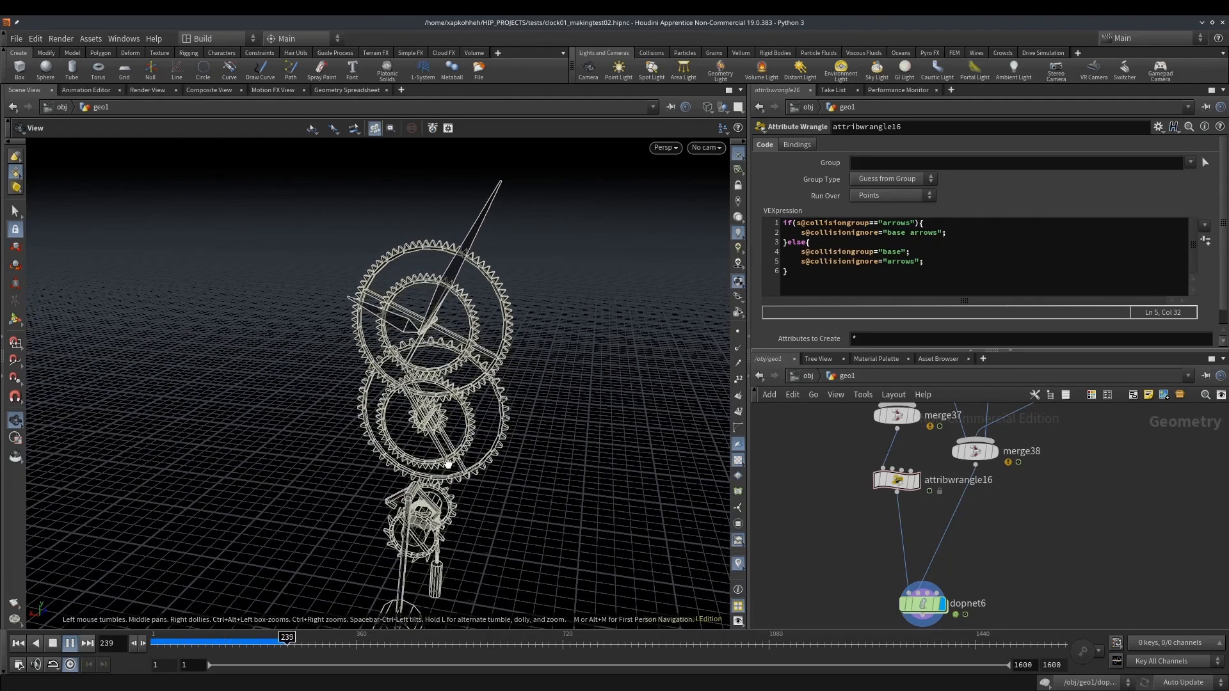
pyautogui.moveTo(443, 501); pyautogui.dragTo(474, 493)
pyautogui.moveTo(474, 493); pyautogui.dragTo(512, 477, button='right')
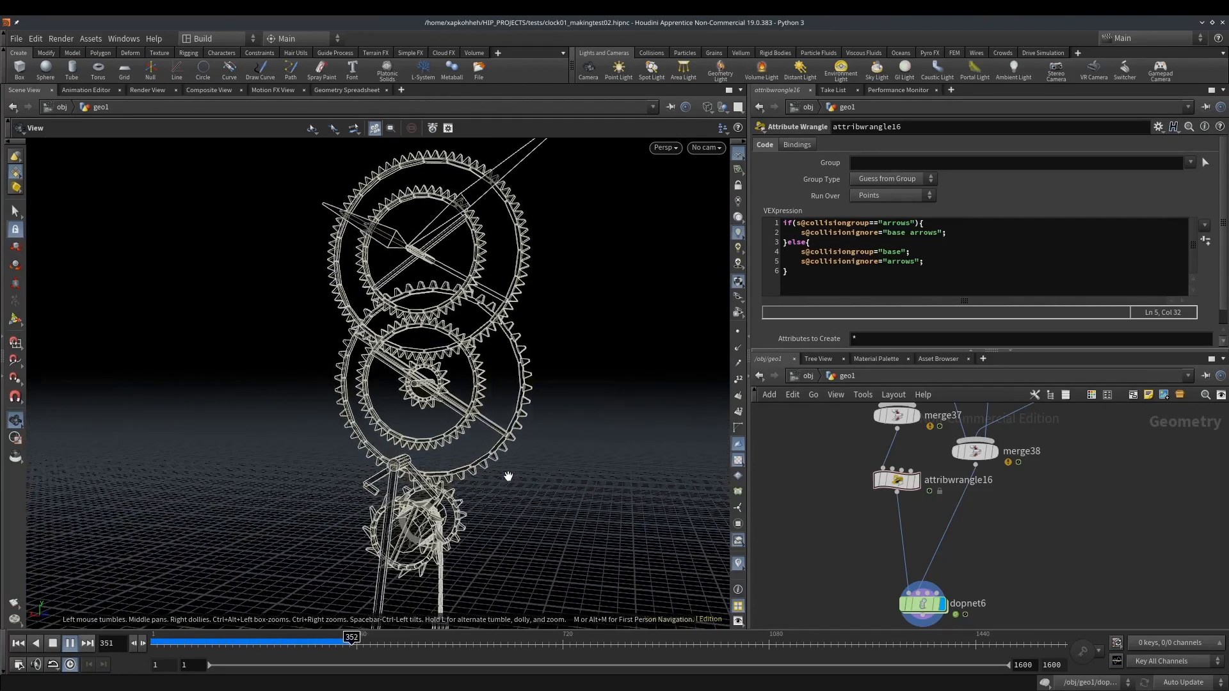
pyautogui.moveTo(466, 337); pyautogui.dragTo(468, 365)
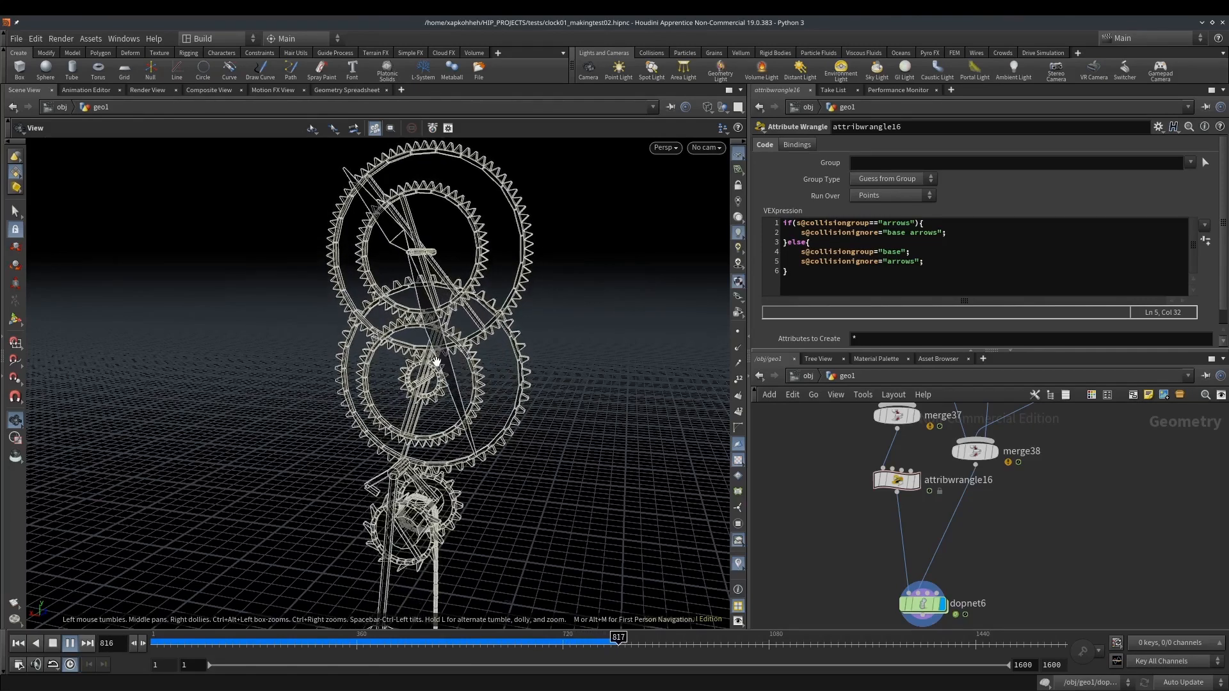
pyautogui.moveTo(429, 342); pyautogui.dragTo(462, 347)
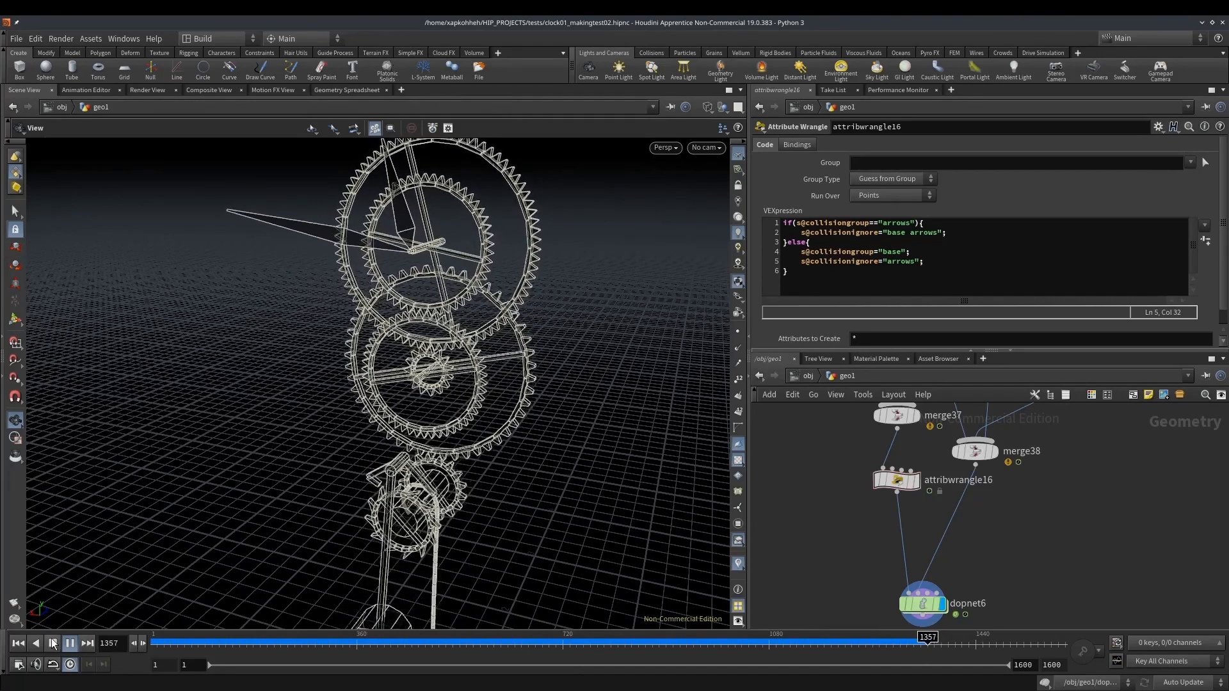
pyautogui.click(70, 643)
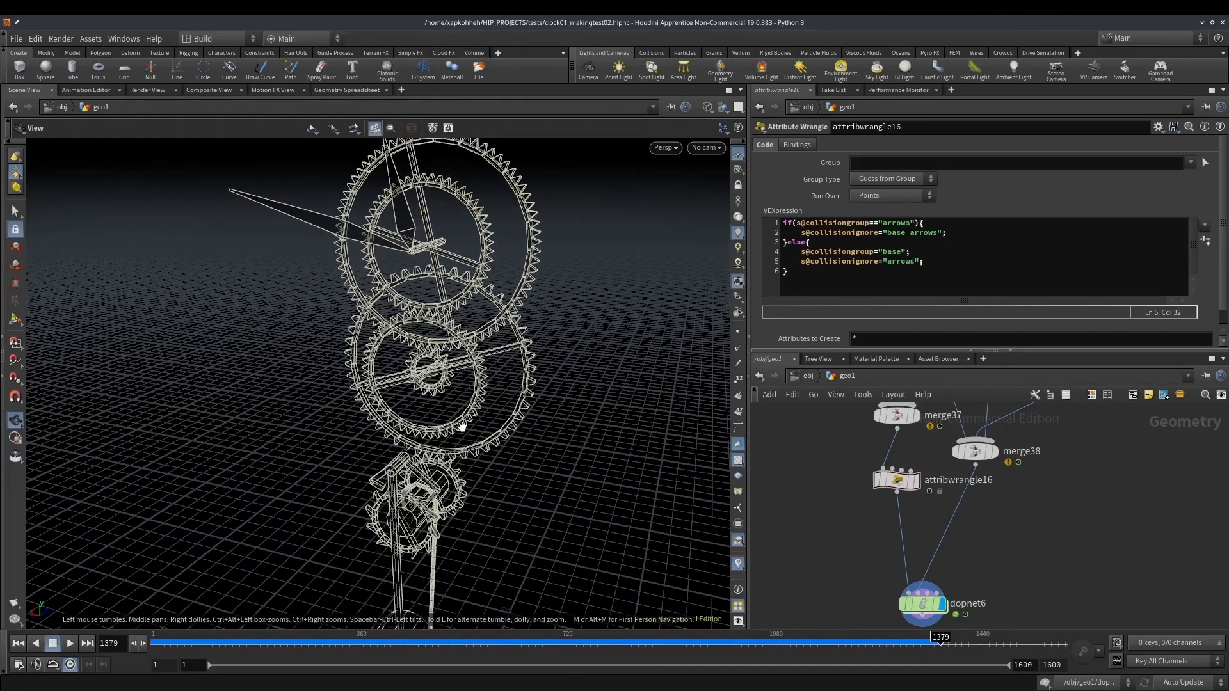
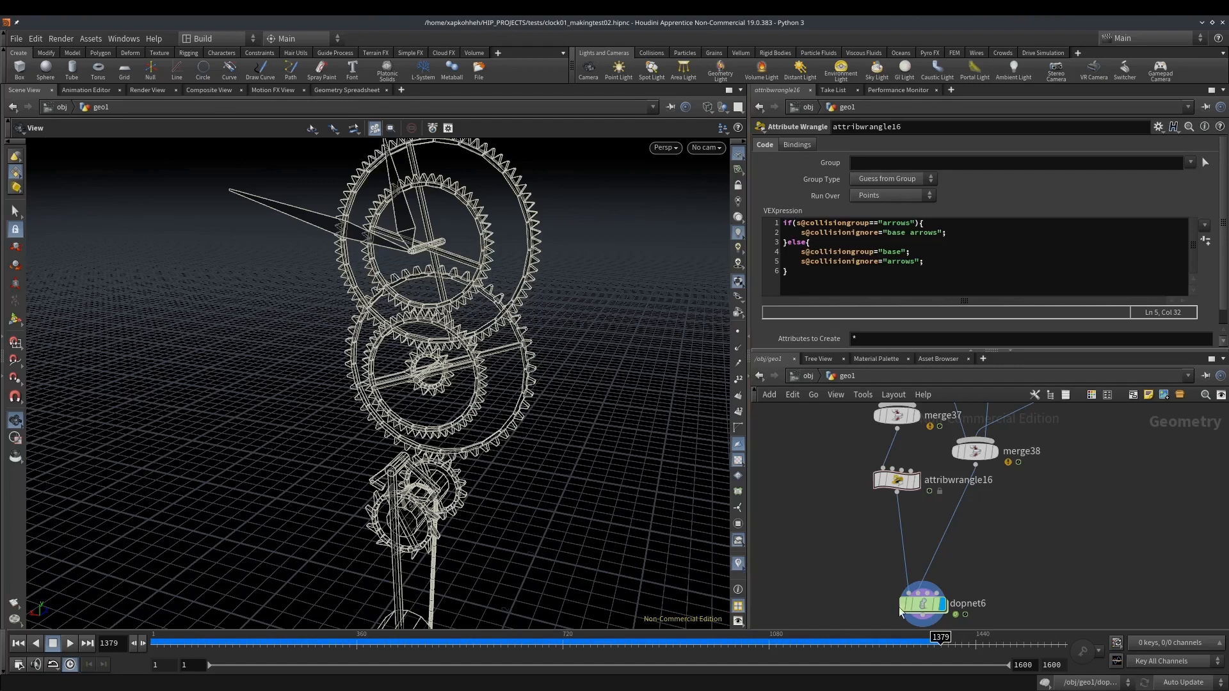
# Inside dopnet6, turn on Show Guide Geometry for rbdpackedobject1 and turn off its Display Geometry
pyautogui.doubleClick(921, 603)
pyautogui.scroll(8, 391, 518)
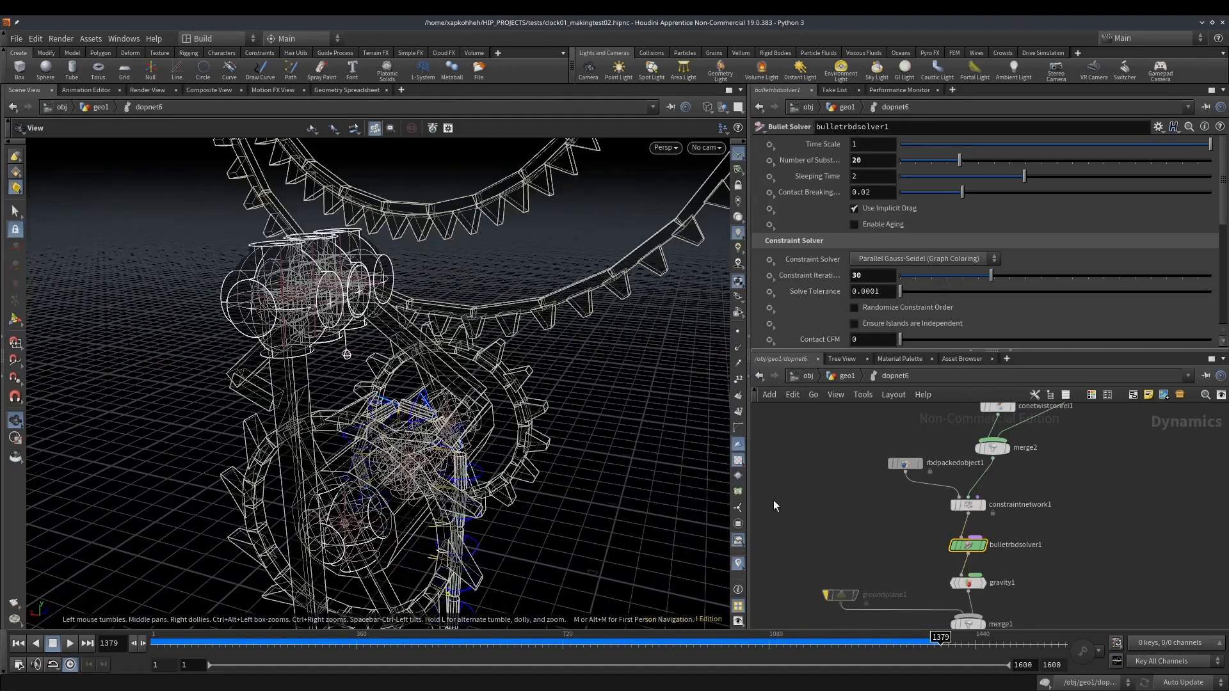
pyautogui.click(905, 464)
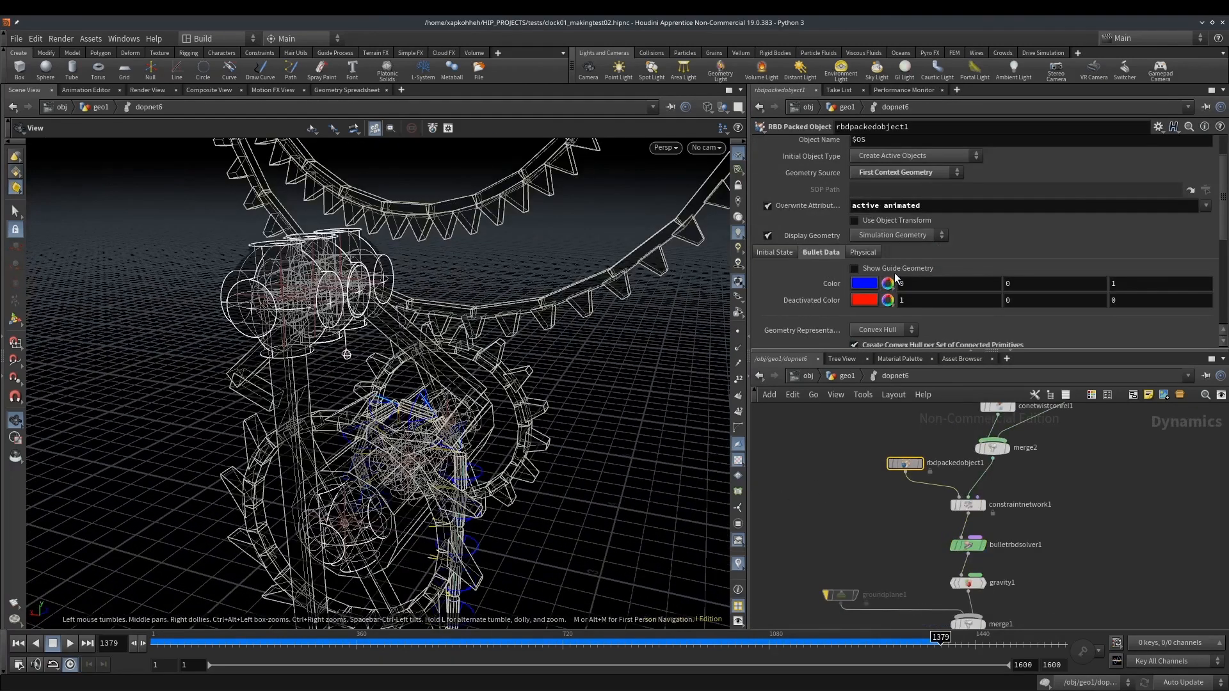
pyautogui.moveTo(515, 361)
pyautogui.mouseDown()
pyautogui.moveTo(417, 447)
pyautogui.moveTo(513, 382)
pyautogui.moveTo(497, 388)
pyautogui.mouseUp()
pyautogui.scroll(5, 415, 445)
pyautogui.scroll(-4, 398, 426)
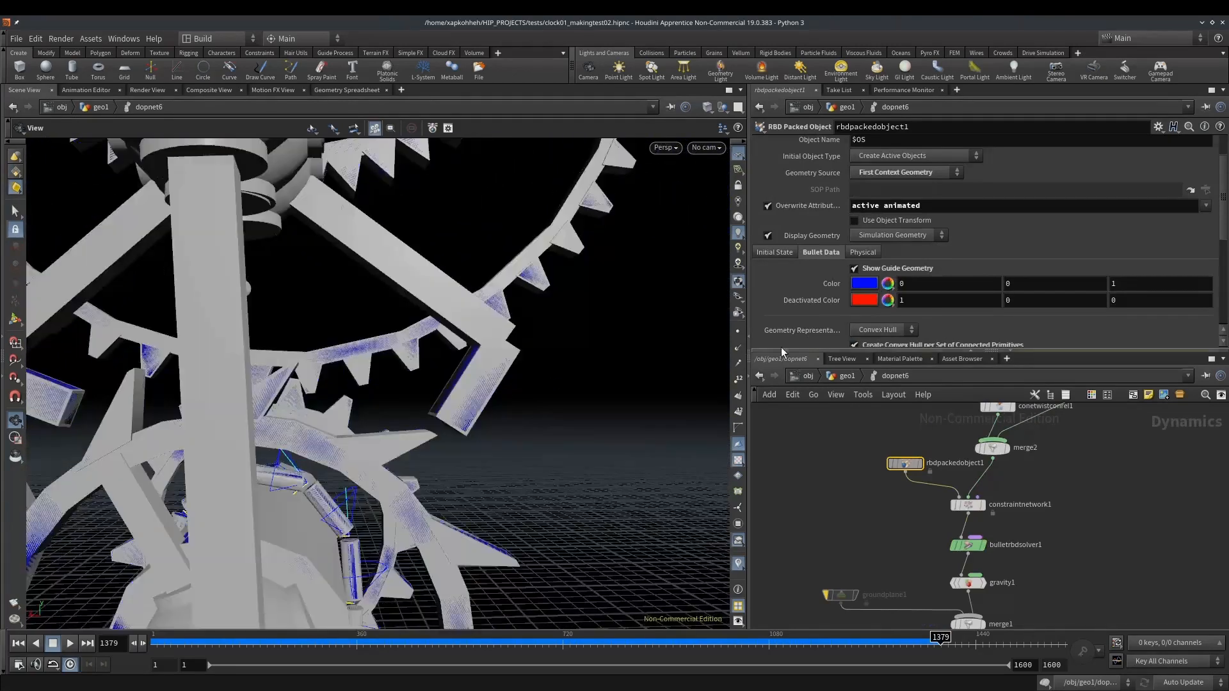
pyautogui.click(768, 235)
pyautogui.moveTo(410, 487); pyautogui.dragTo(324, 461)
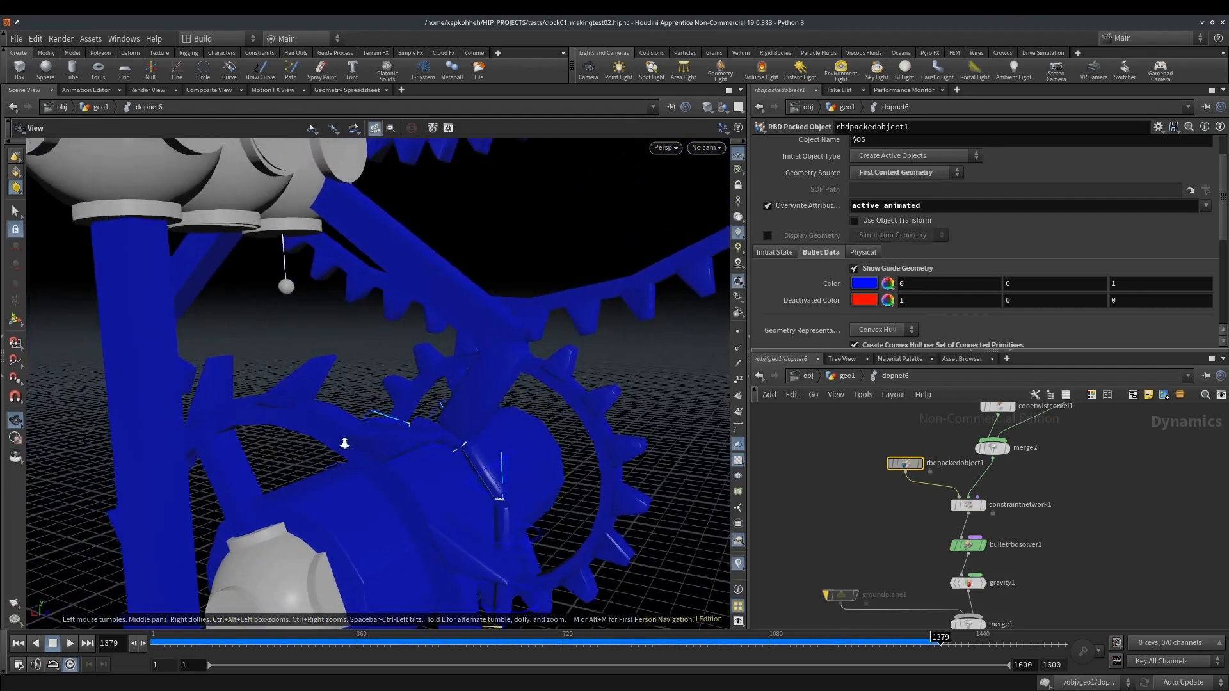
# Set the guide radius of the hardconrel1 constraint relationship to 0.023
pyautogui.scroll(-4, 348, 441)
pyautogui.moveTo(867, 449); pyautogui.dragTo(853, 589, button='middle')
pyautogui.moveTo(1029, 502); pyautogui.dragTo(1076, 523)
pyautogui.moveTo(877, 160); pyautogui.dragTo(663, 208, button='middle')
# Examine the collision guides of the rope, escapement and gears from several angles, including in wireframe
pyautogui.moveTo(379, 481); pyautogui.dragTo(402, 453)
pyautogui.moveTo(368, 446); pyautogui.dragTo(455, 439, button='right')
pyautogui.moveTo(455, 439); pyautogui.dragTo(266, 444)
pyautogui.moveTo(267, 444); pyautogui.dragTo(1039, 421, button='middle')
pyautogui.moveTo(415, 361); pyautogui.dragTo(398, 359)
pyautogui.press('w')
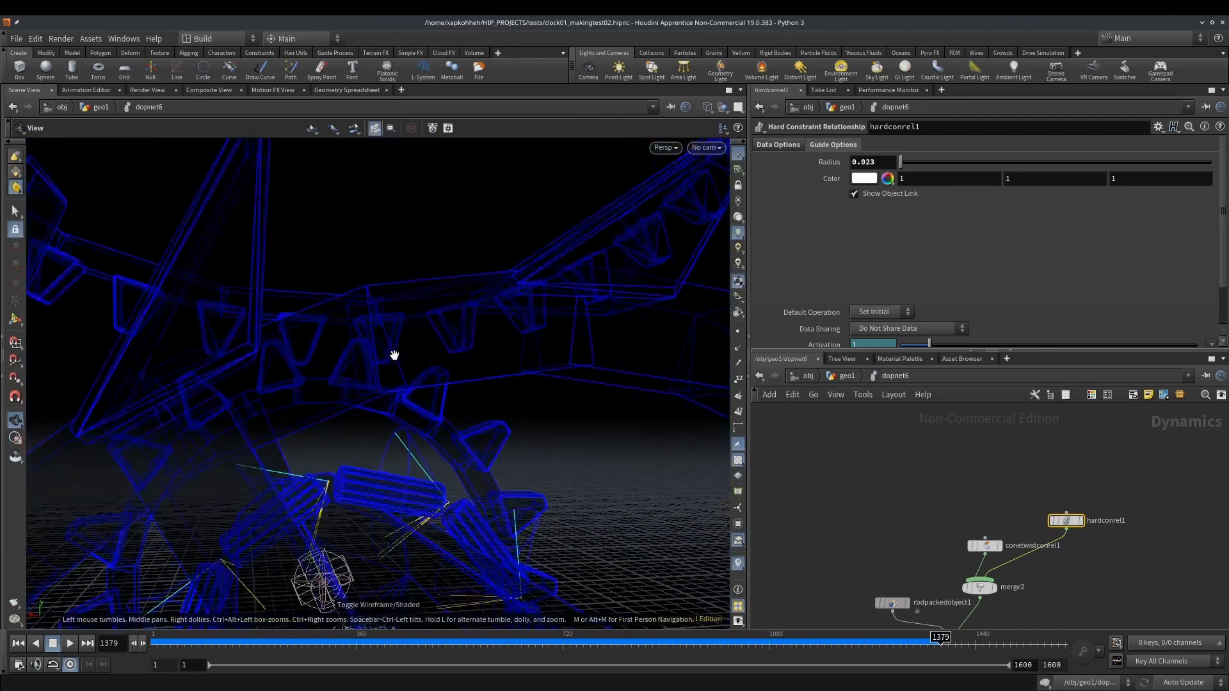
pyautogui.moveTo(326, 333); pyautogui.dragTo(544, 343)
pyautogui.scroll(3, 543, 345)
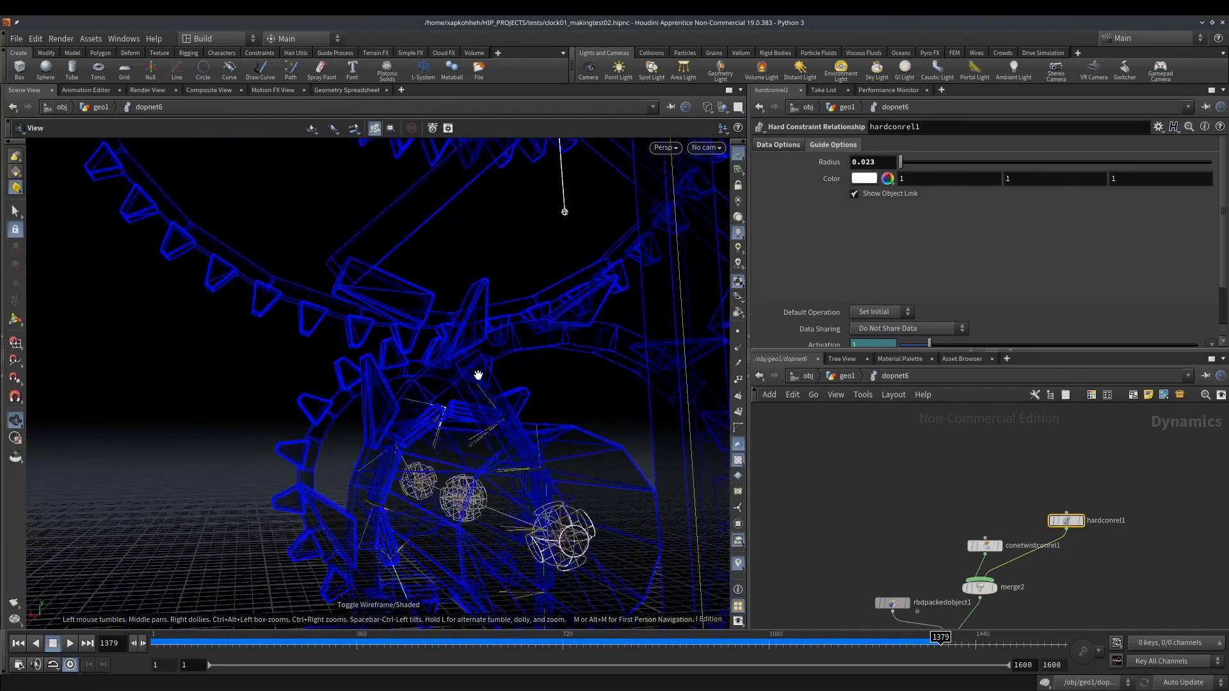
pyautogui.scroll(-3, 475, 366)
pyautogui.moveTo(462, 372)
pyautogui.mouseDown()
pyautogui.moveTo(500, 392)
pyautogui.moveTo(478, 379)
pyautogui.moveTo(332, 371)
pyautogui.moveTo(260, 379)
pyautogui.mouseUp()
# Return to shaded display and inspect the constraint guides at the drum axle, pendulum and rope
pyautogui.press('w')
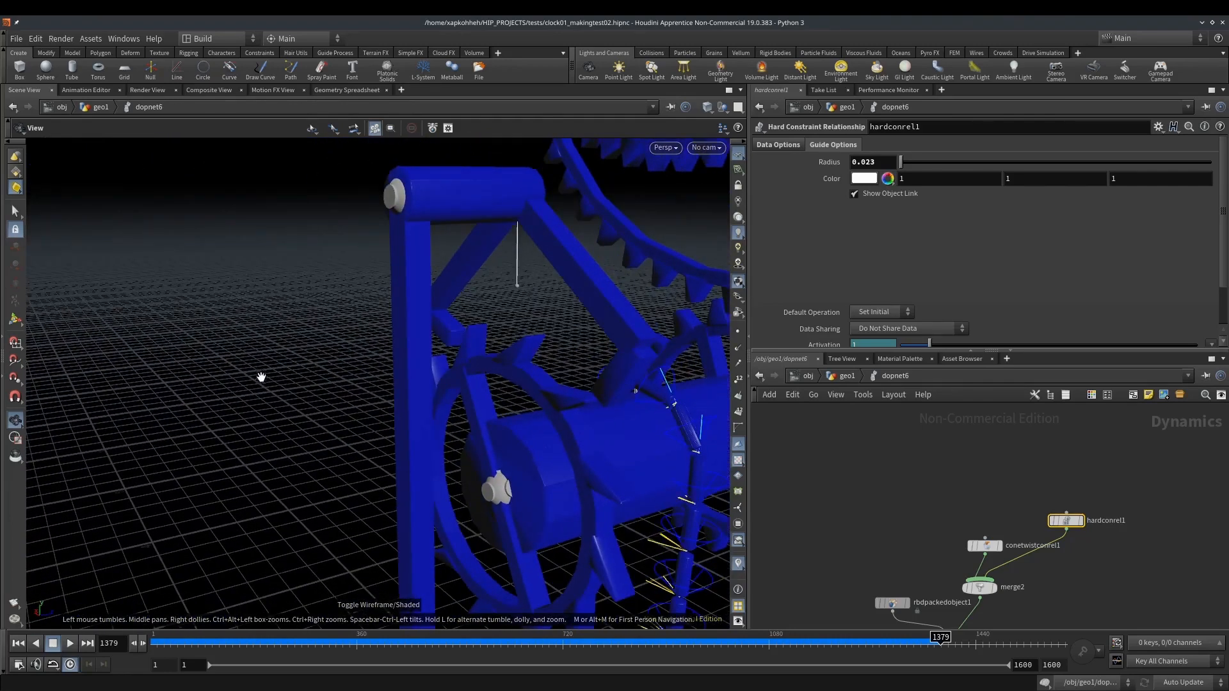
pyautogui.scroll(5, 520, 358)
pyautogui.scroll(-5, 525, 378)
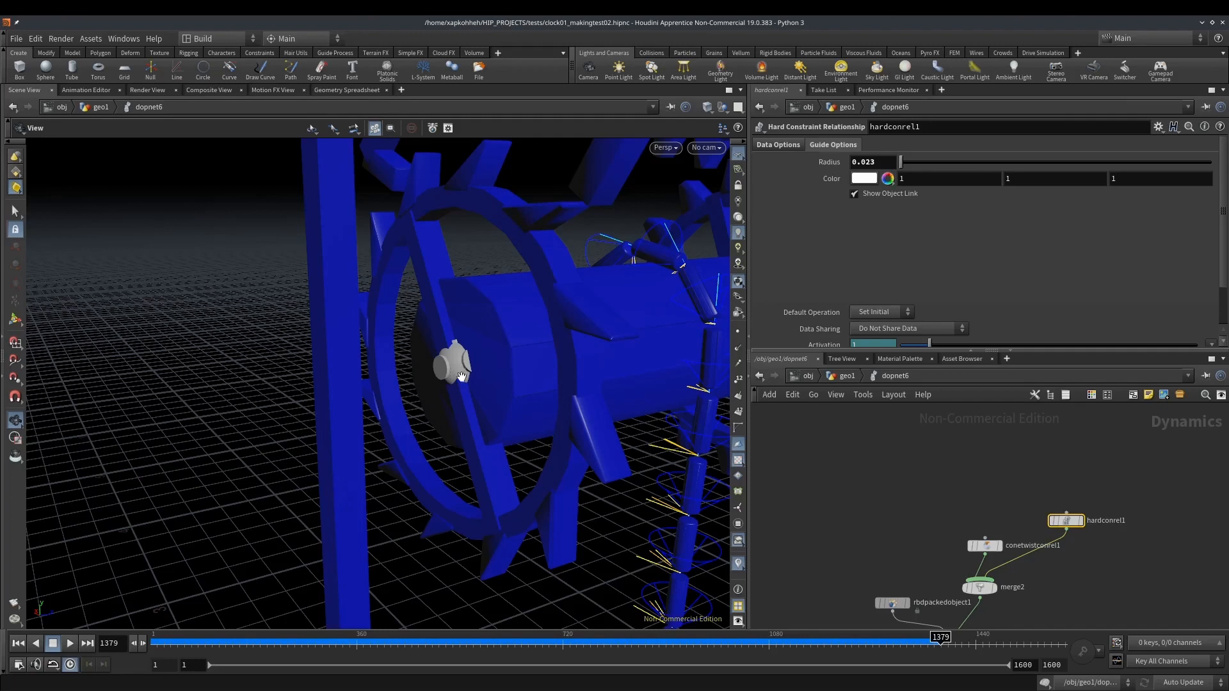
pyautogui.moveTo(448, 361); pyautogui.dragTo(487, 356)
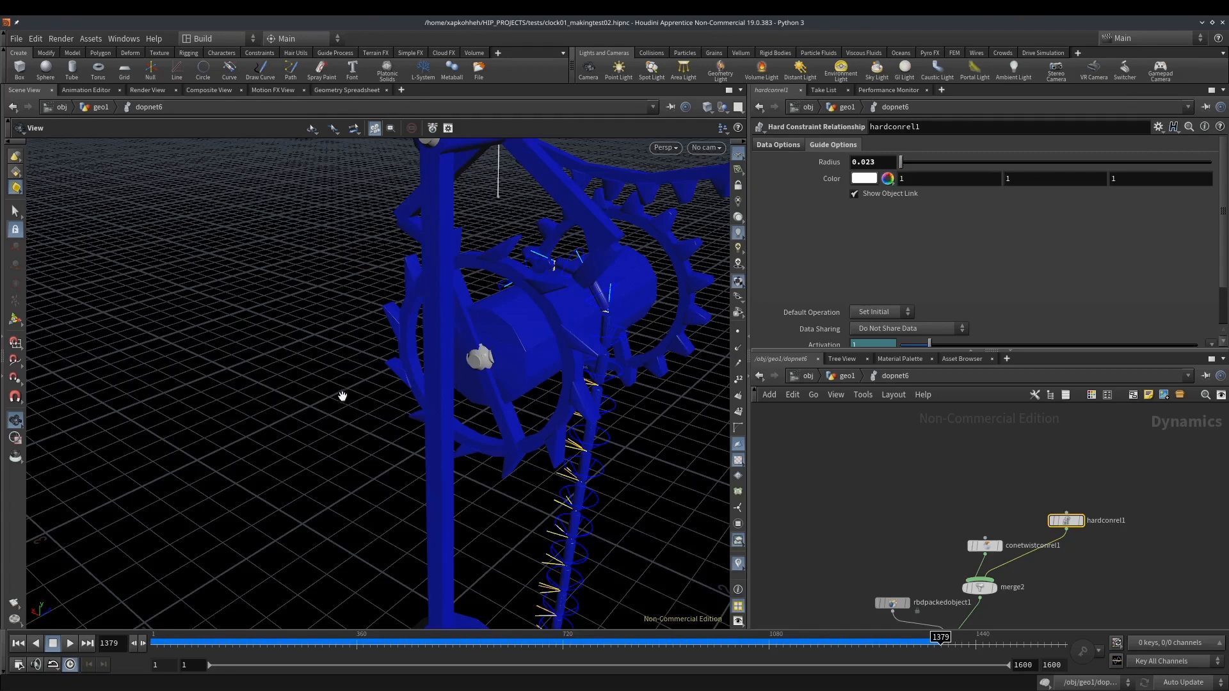
pyautogui.moveTo(507, 362); pyautogui.dragTo(485, 347)
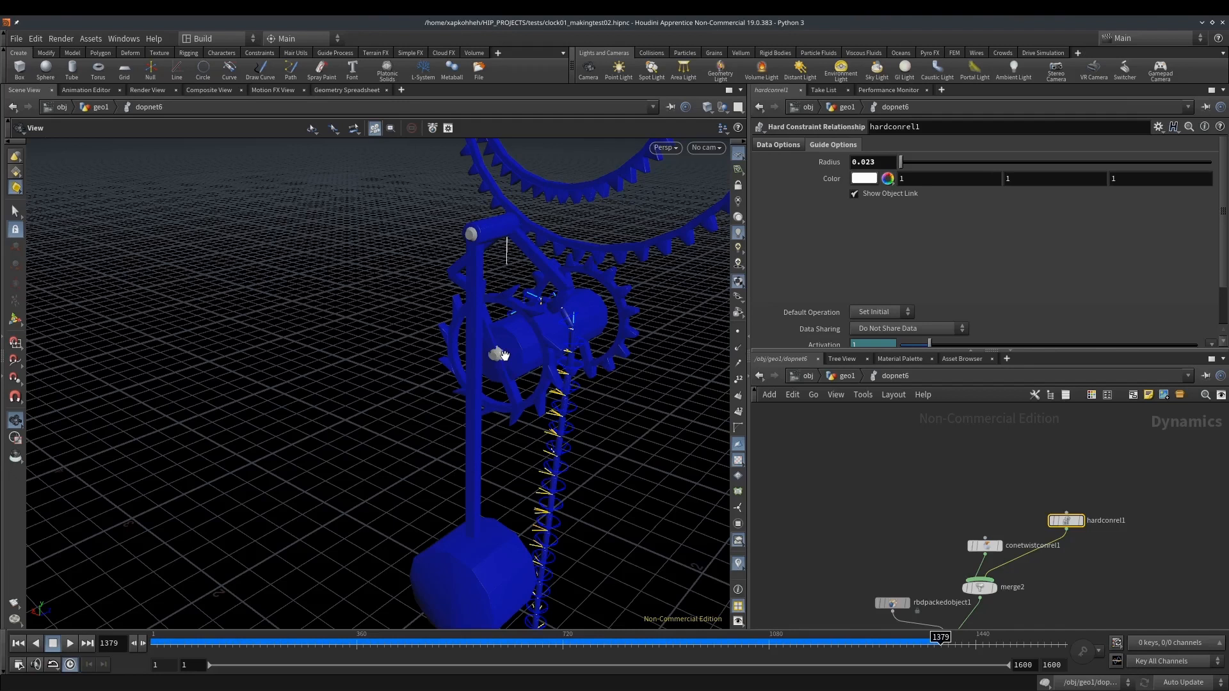
pyautogui.moveTo(507, 353)
pyautogui.mouseDown()
pyautogui.moveTo(522, 354)
pyautogui.moveTo(519, 337)
pyautogui.mouseUp()
pyautogui.moveTo(507, 330); pyautogui.dragTo(574, 325, button='right')
pyautogui.moveTo(533, 351); pyautogui.dragTo(488, 354)
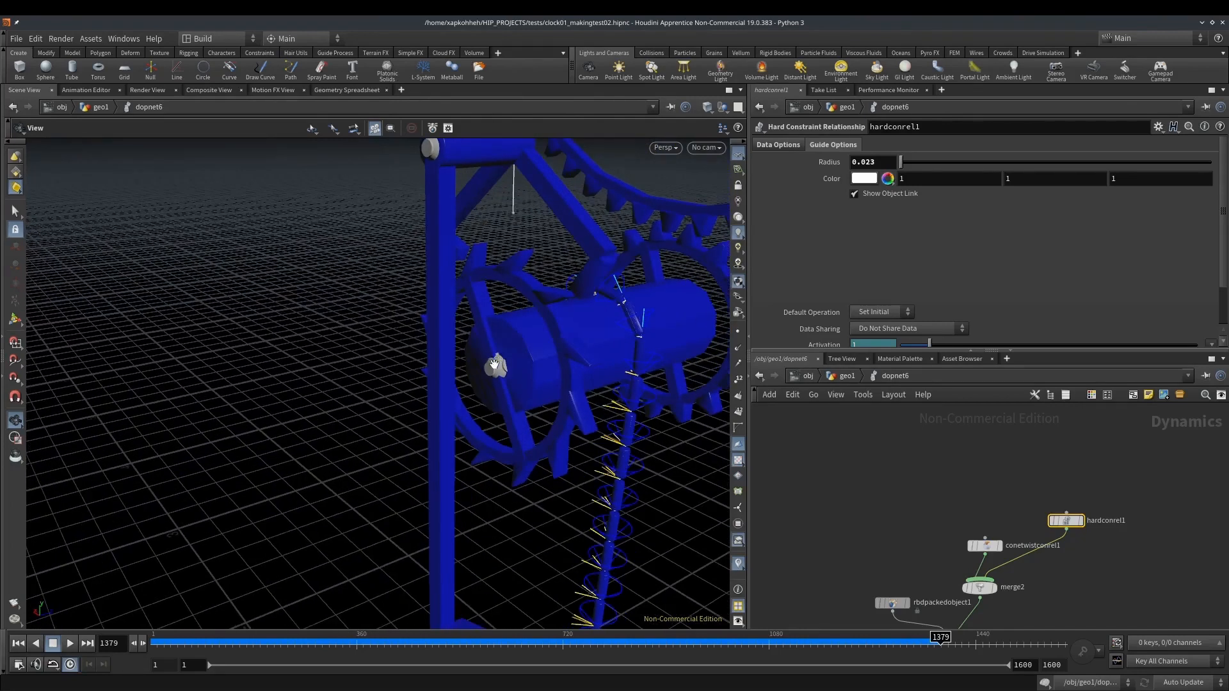
# Return to the geo1 network and place a new Box node beside the clock setup
pyautogui.click(843, 375)
pyautogui.moveTo(925, 506); pyautogui.dragTo(917, 474, button='middle')
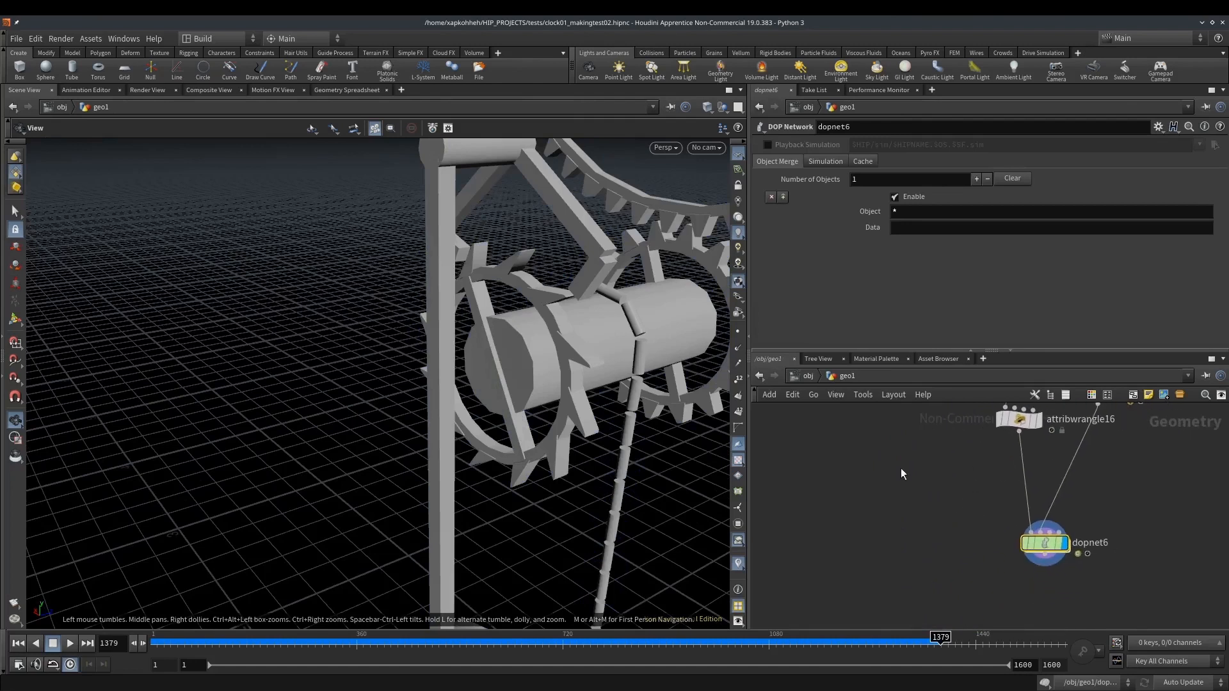
pyautogui.press('Tab')
pyautogui.write('box')
pyautogui.press('Return')
pyautogui.click(886, 447)
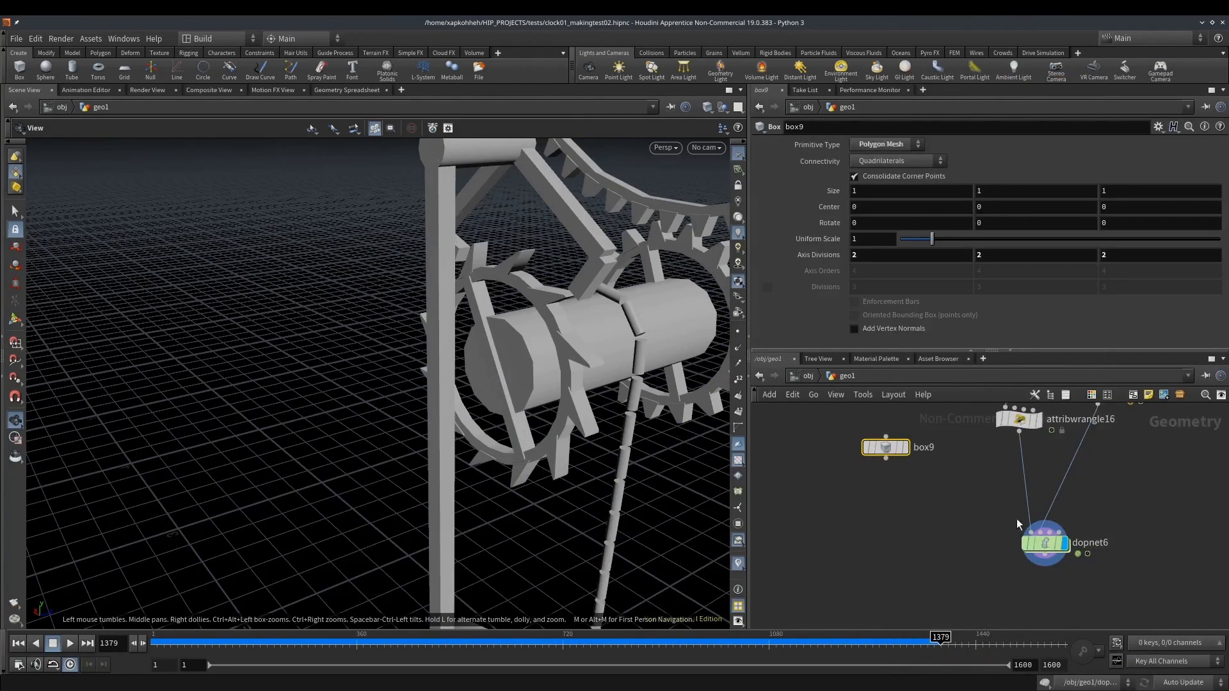
# Cut both input wires of dopnet6 and move the node below the new box
pyautogui.press('y')
pyautogui.moveTo(1016, 504); pyautogui.dragTo(1083, 509)
pyautogui.moveTo(1045, 544); pyautogui.dragTo(959, 586)
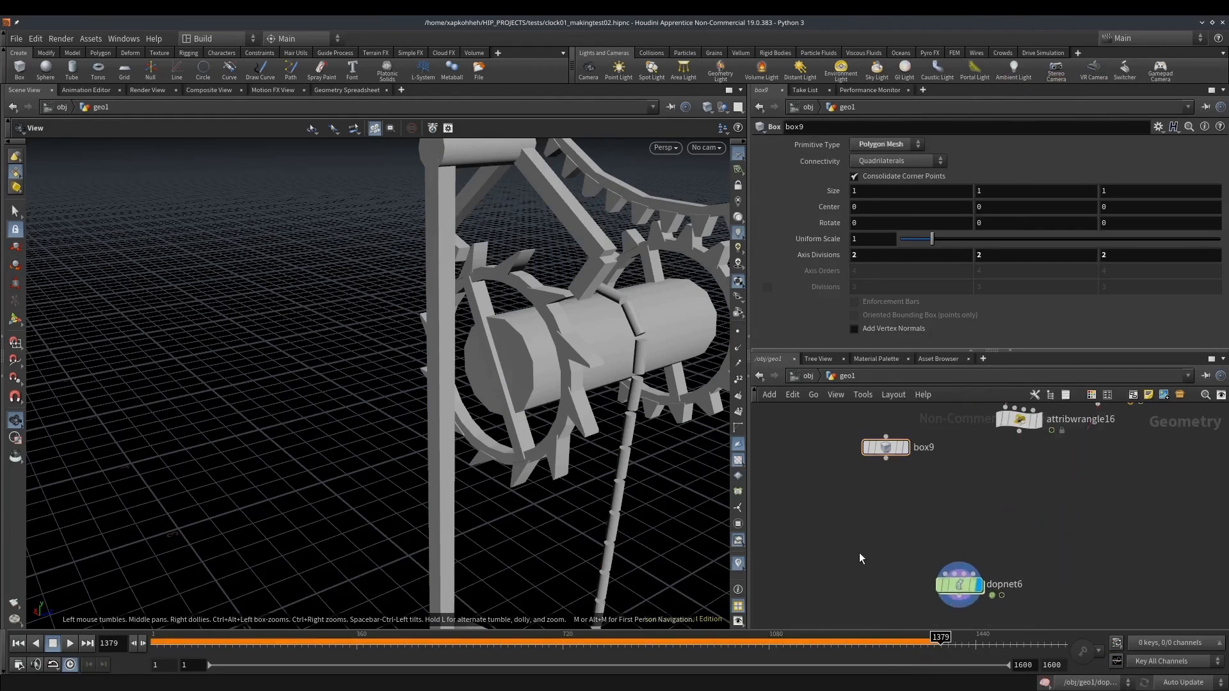
# Add a Pack node fed by the box
pyautogui.press('Tab')
pyautogui.write('pack')
pyautogui.press('Return')
pyautogui.click(885, 500)
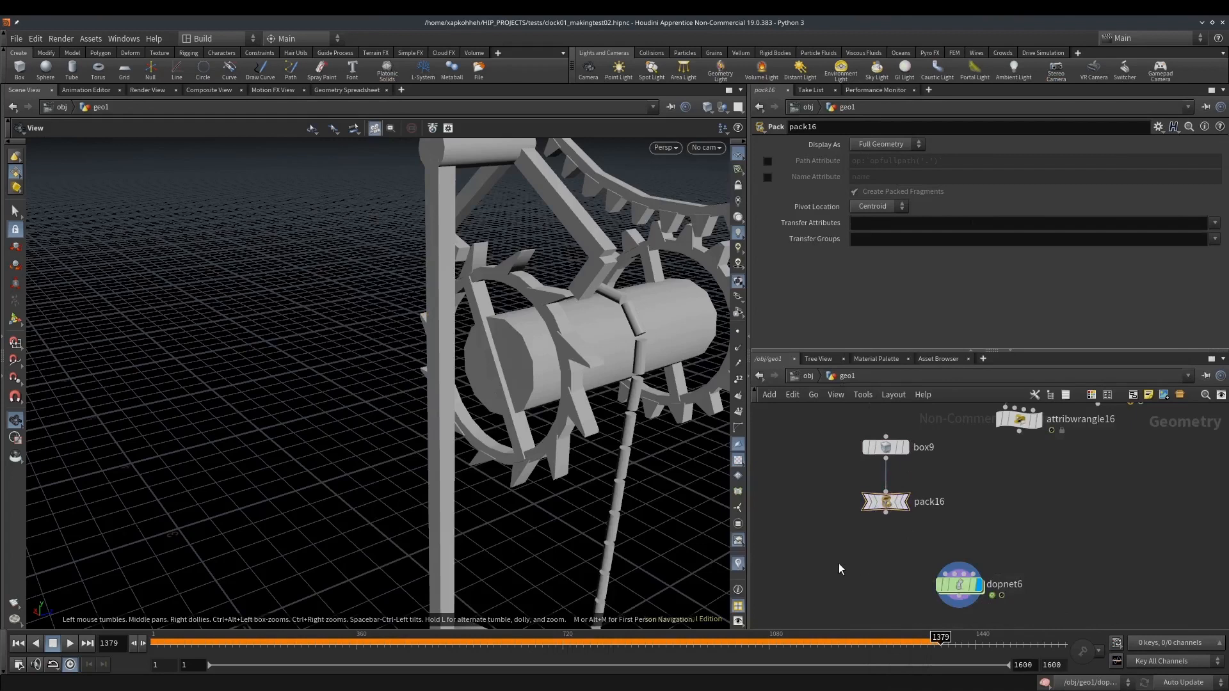
pyautogui.press('Tab')
pyautogui.write('ass')
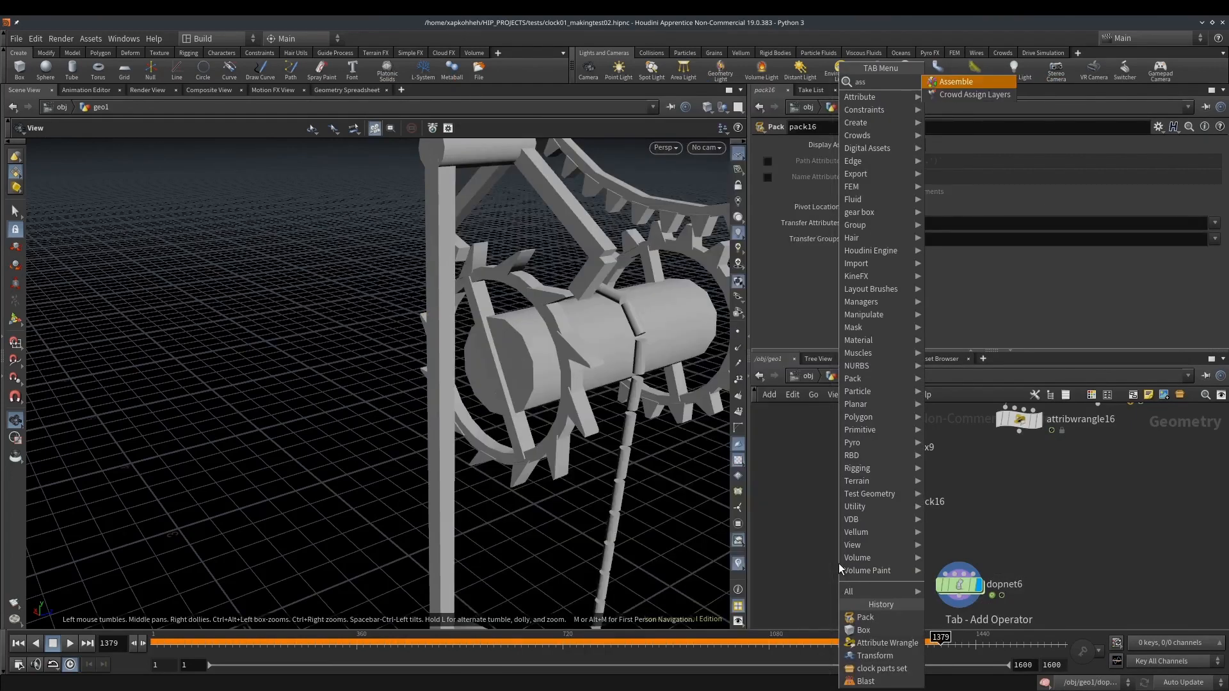
pyautogui.press('Escape')
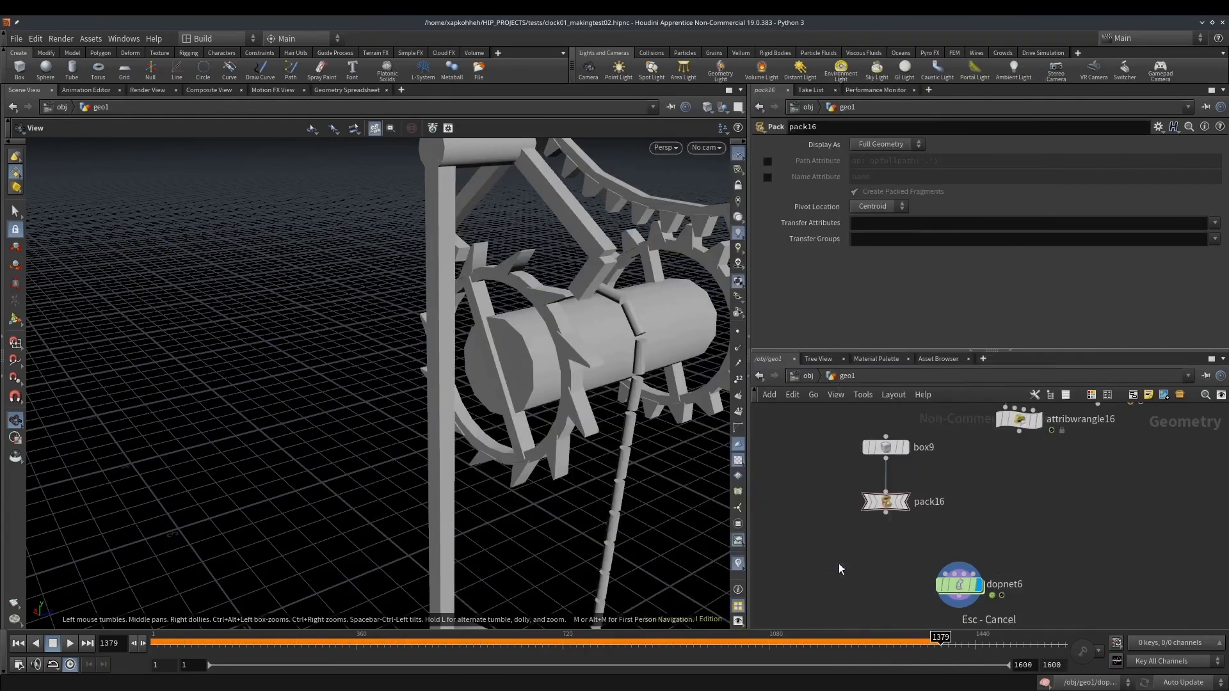
# Add a Name node and connect it after the Pack node
pyautogui.press('Tab')
pyautogui.write('name')
pyautogui.press('Return')
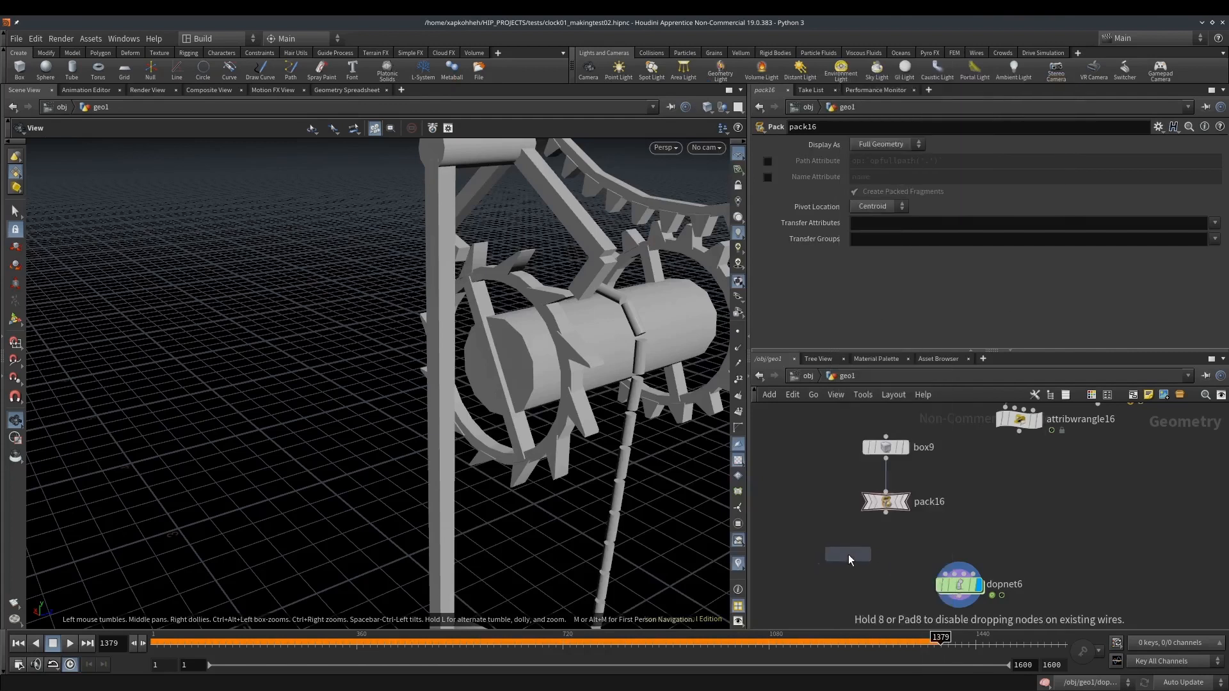
pyautogui.click(887, 549)
pyautogui.click(887, 512)
pyautogui.click(886, 536)
# Connect the Name node to the first input of dopnet6, return to frame 1 and frame the box
pyautogui.moveTo(892, 576); pyautogui.dragTo(901, 540, button='middle')
pyautogui.click(896, 524)
pyautogui.click(954, 539)
pyautogui.moveTo(970, 555); pyautogui.dragTo(895, 574)
pyautogui.click(18, 643)
pyautogui.press('f')
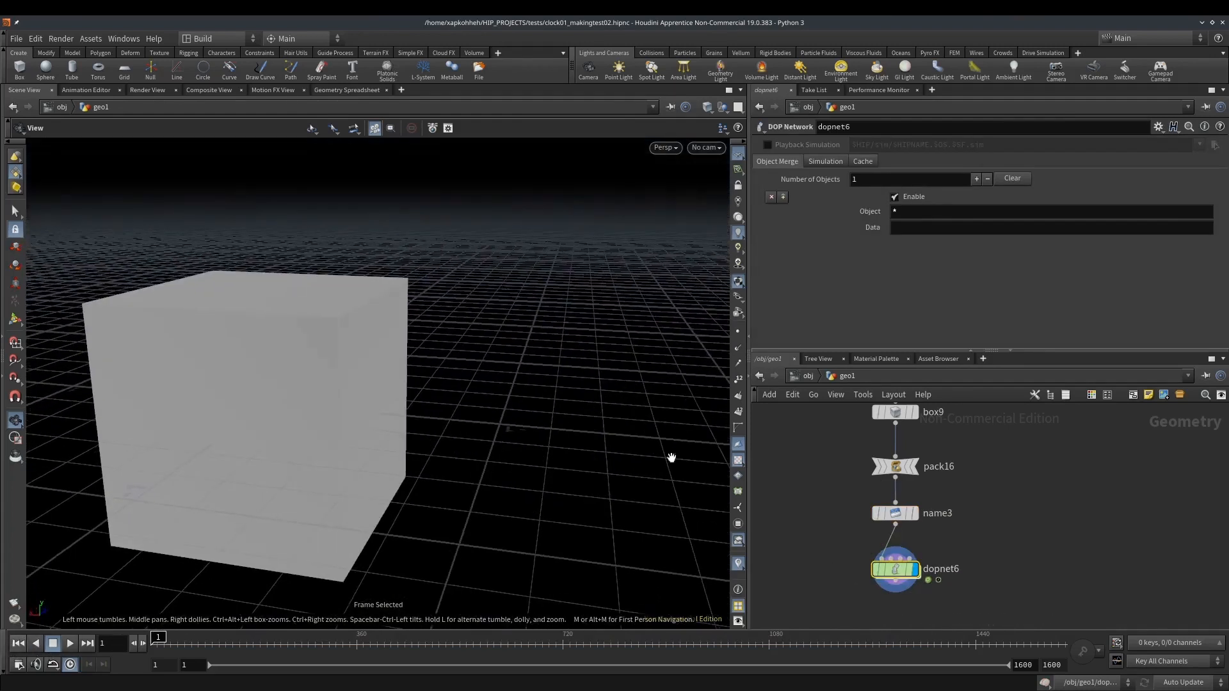
# Set the box's X size to 0.7 and its Z size to 0.2
pyautogui.moveTo(811, 455); pyautogui.dragTo(823, 483, button='middle')
pyautogui.click(909, 440)
pyautogui.middleClick(993, 205)
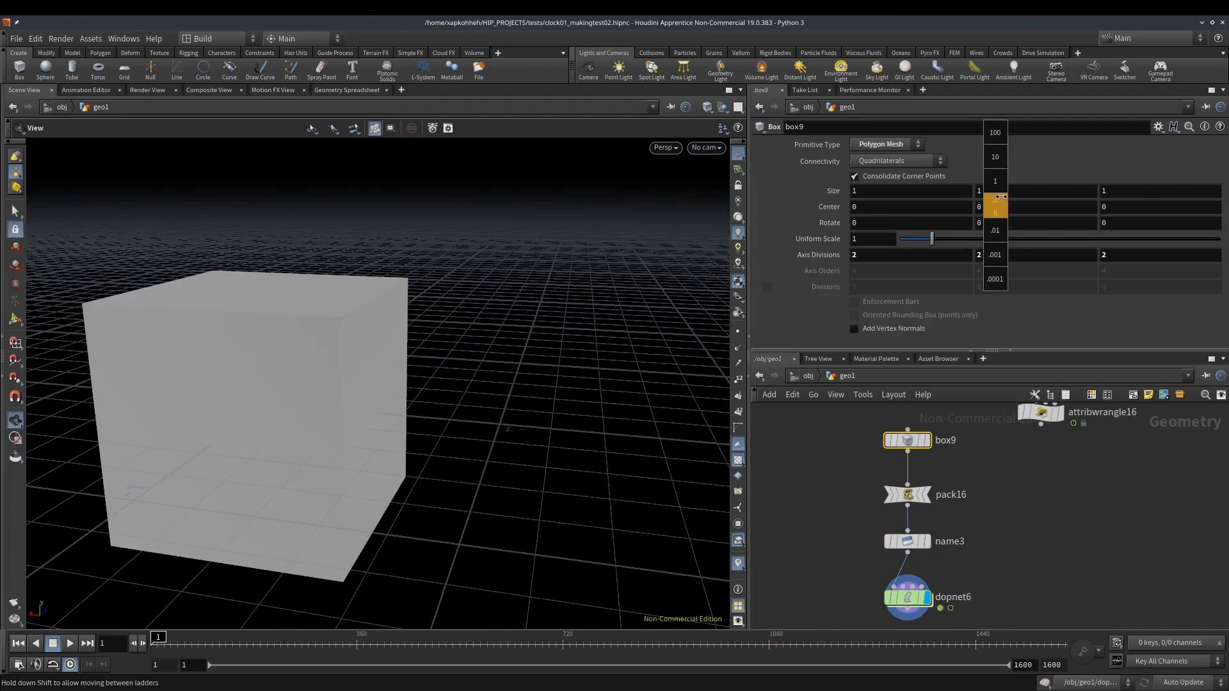
pyautogui.moveTo(1123, 191); pyautogui.dragTo(1051, 197, button='middle')
pyautogui.moveTo(942, 196)
pyautogui.mouseDown(button='middle')
pyautogui.moveTo(955, 194)
pyautogui.moveTo(936, 195)
pyautogui.mouseUp(button='middle')
pyautogui.moveTo(259, 379); pyautogui.dragTo(307, 426)
# Move dopnet6 farther below the Name node and select it
pyautogui.moveTo(973, 535); pyautogui.dragTo(990, 433, button='middle')
pyautogui.moveTo(921, 497); pyautogui.dragTo(922, 539)
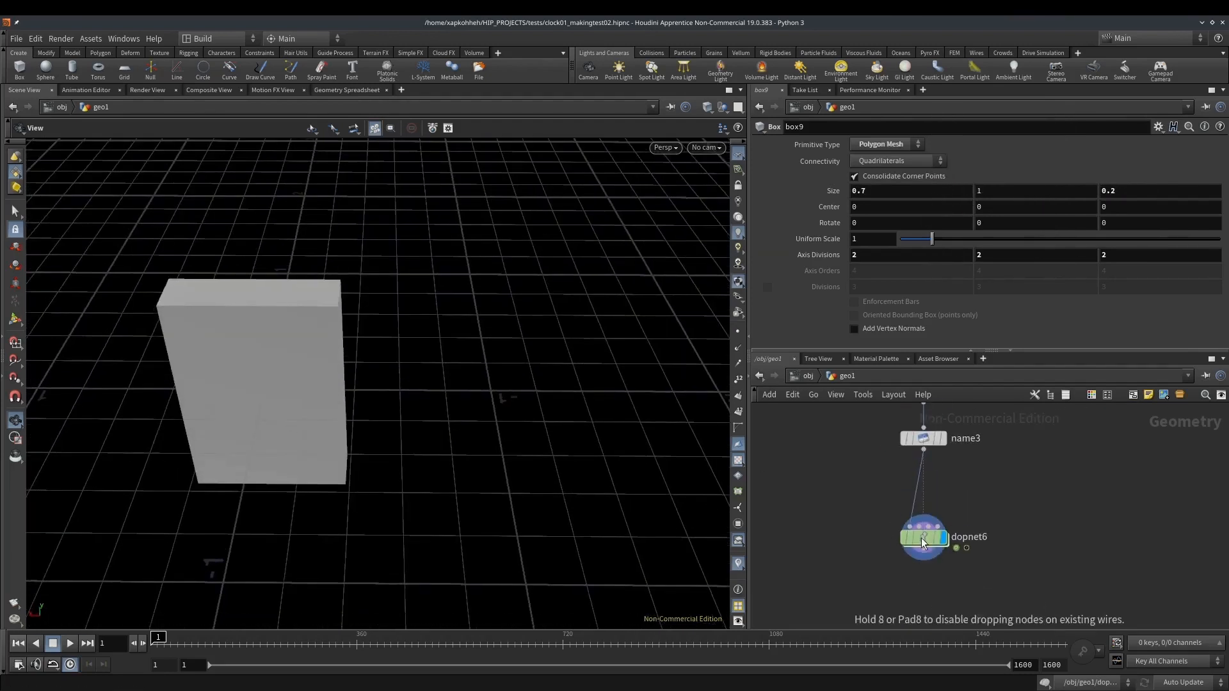
pyautogui.moveTo(329, 340); pyautogui.dragTo(455, 365)
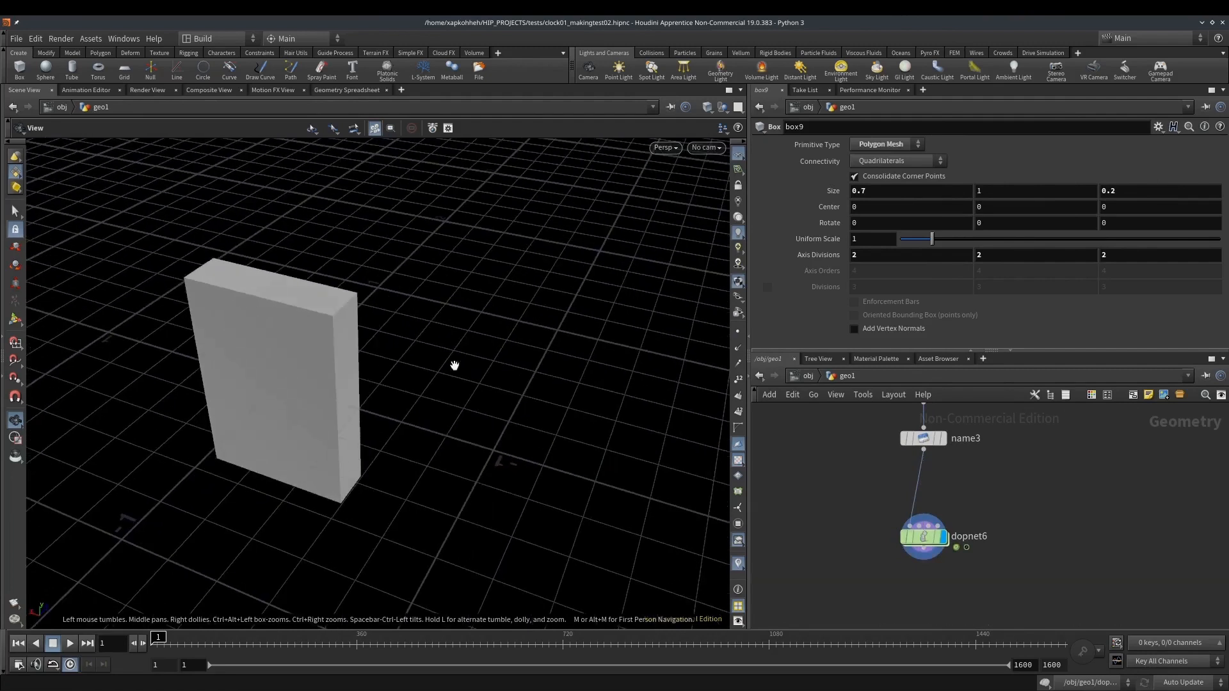
pyautogui.click(923, 536)
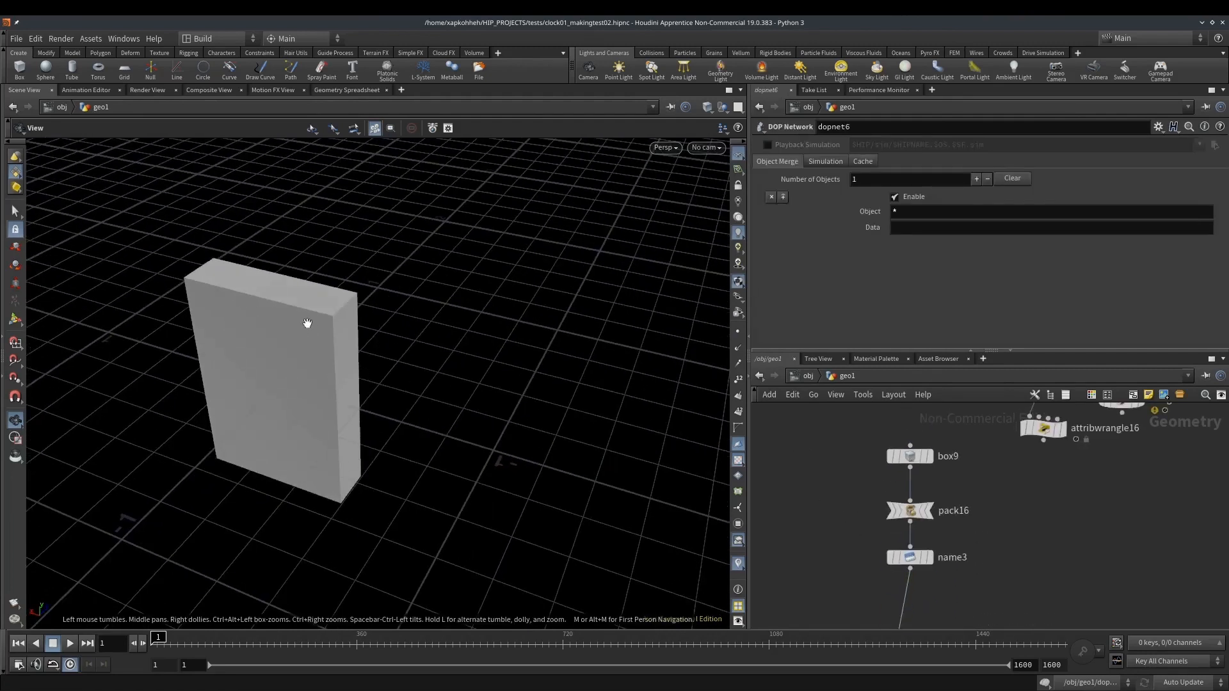
# Switch to wireframe display and examine the box's collision guide inside dopnet6
pyautogui.press('w')
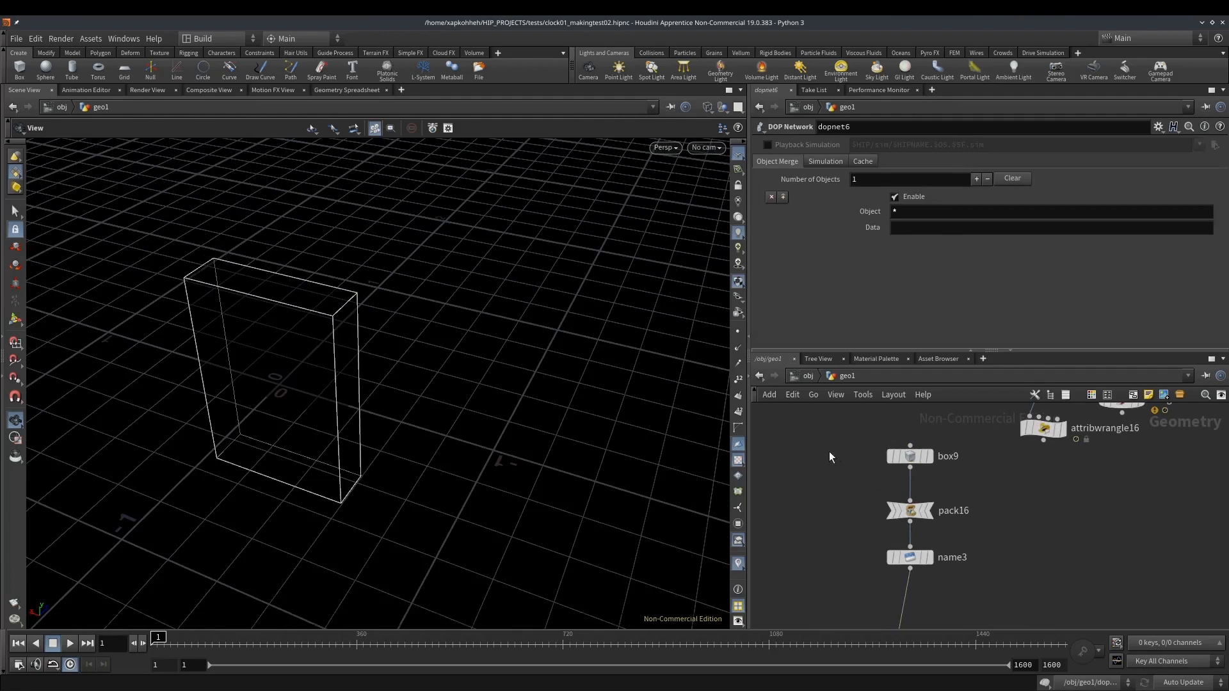
pyautogui.moveTo(831, 455); pyautogui.dragTo(832, 314, button='middle')
pyautogui.moveTo(917, 516)
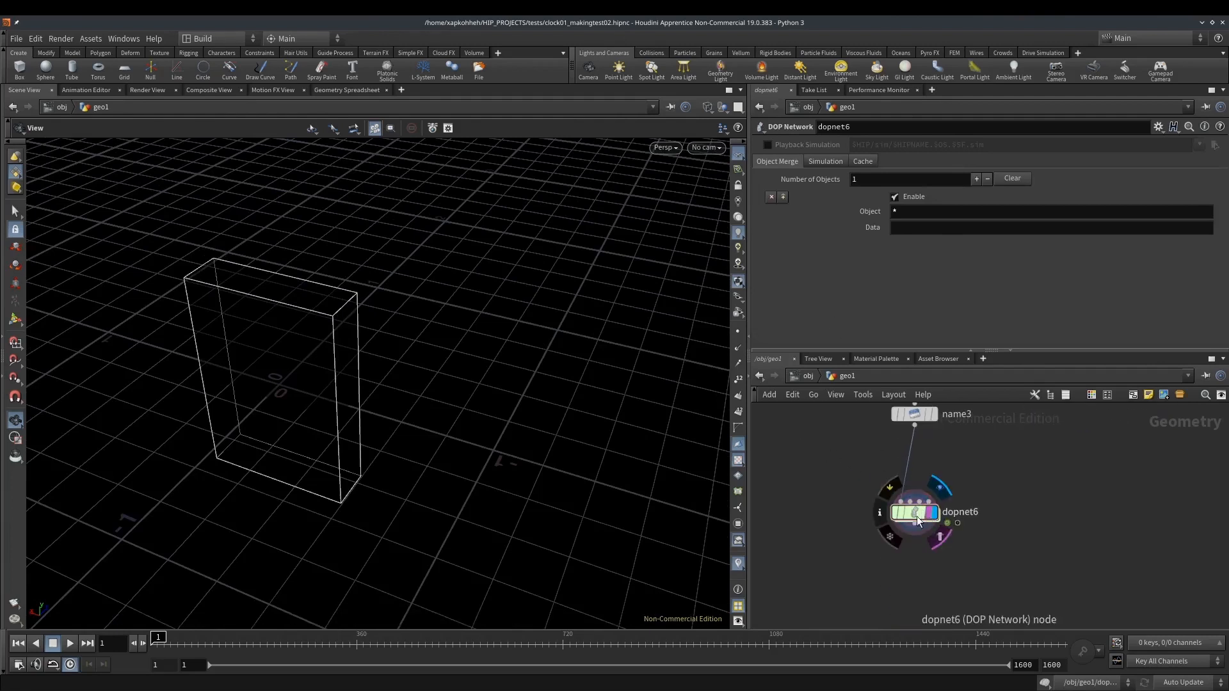
pyautogui.doubleClick(917, 516)
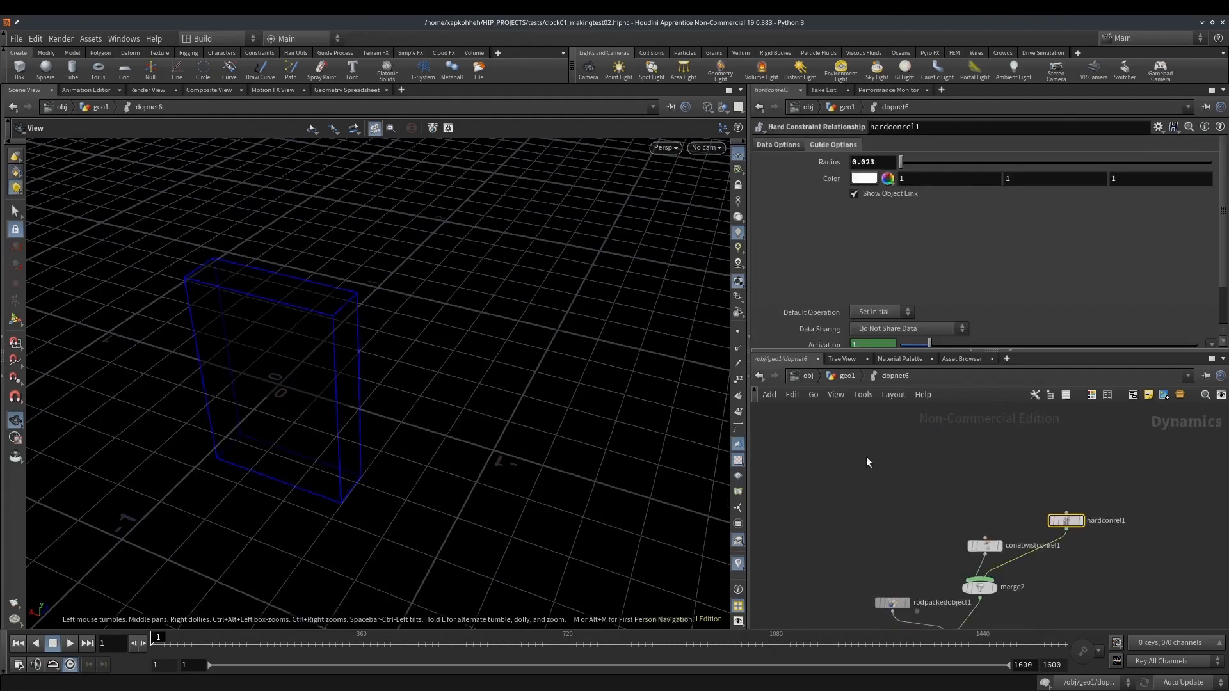
pyautogui.moveTo(896, 529); pyautogui.dragTo(877, 474, button='middle')
pyautogui.moveTo(383, 321); pyautogui.dragTo(316, 329)
pyautogui.moveTo(316, 329); pyautogui.dragTo(564, 360, button='right')
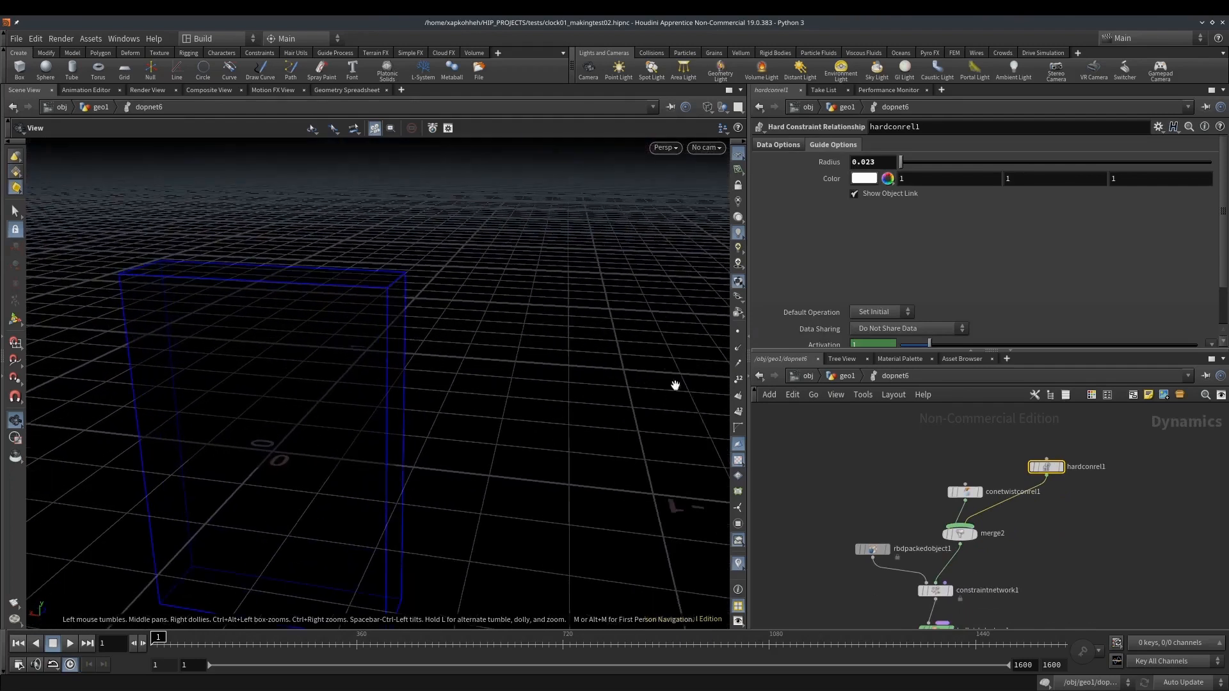
pyautogui.click(847, 377)
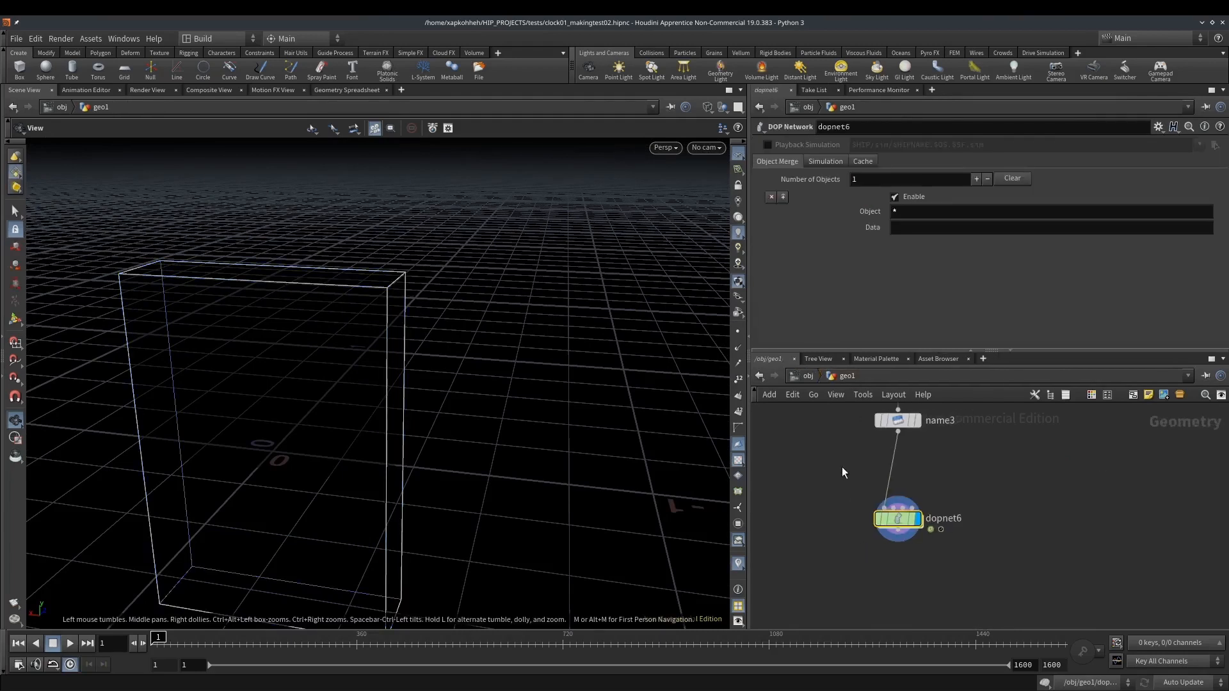
pyautogui.press('Tab')
pyautogui.write('att')
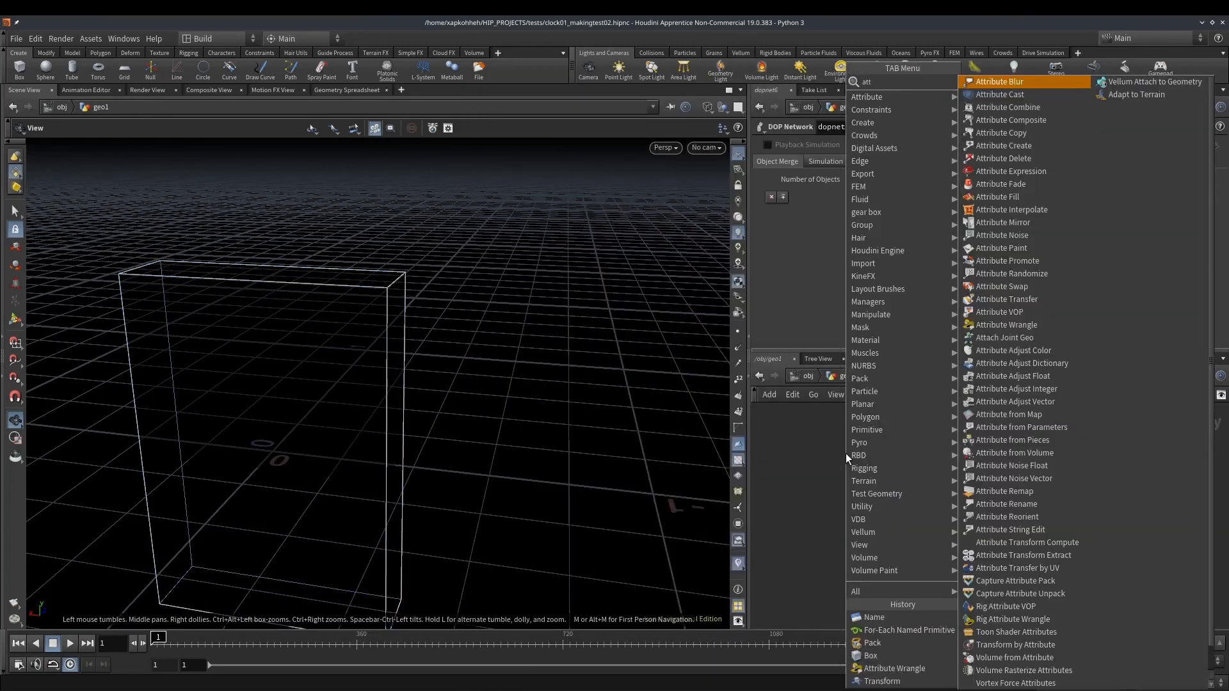
pyautogui.press('Escape')
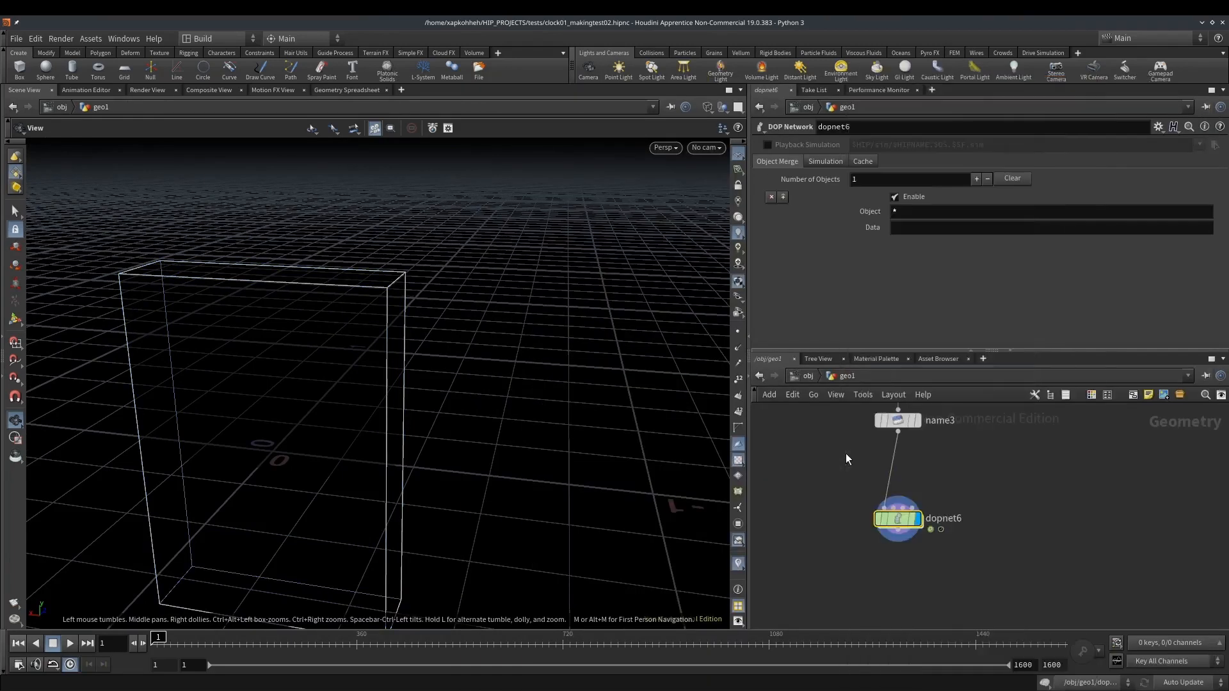
# Open the initial state settings of rbdpackedobject1 inside dopnet6
pyautogui.doubleClick(900, 519)
pyautogui.click(872, 549)
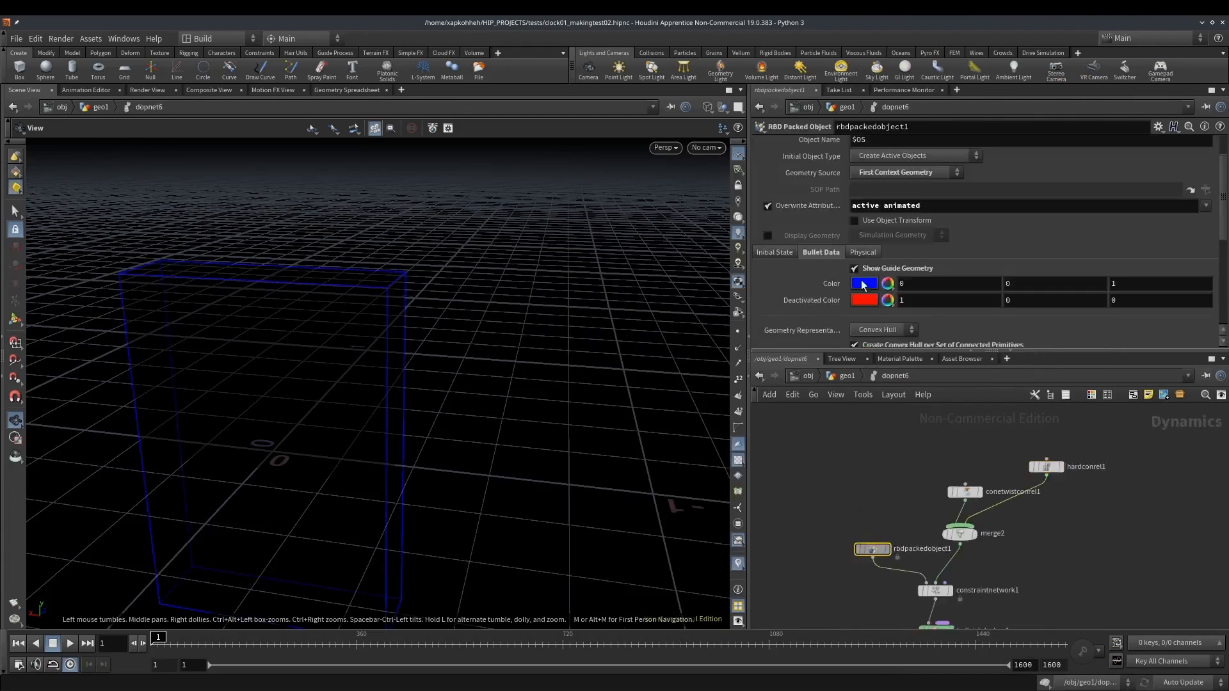
pyautogui.scroll(-3, 871, 299)
pyautogui.click(778, 153)
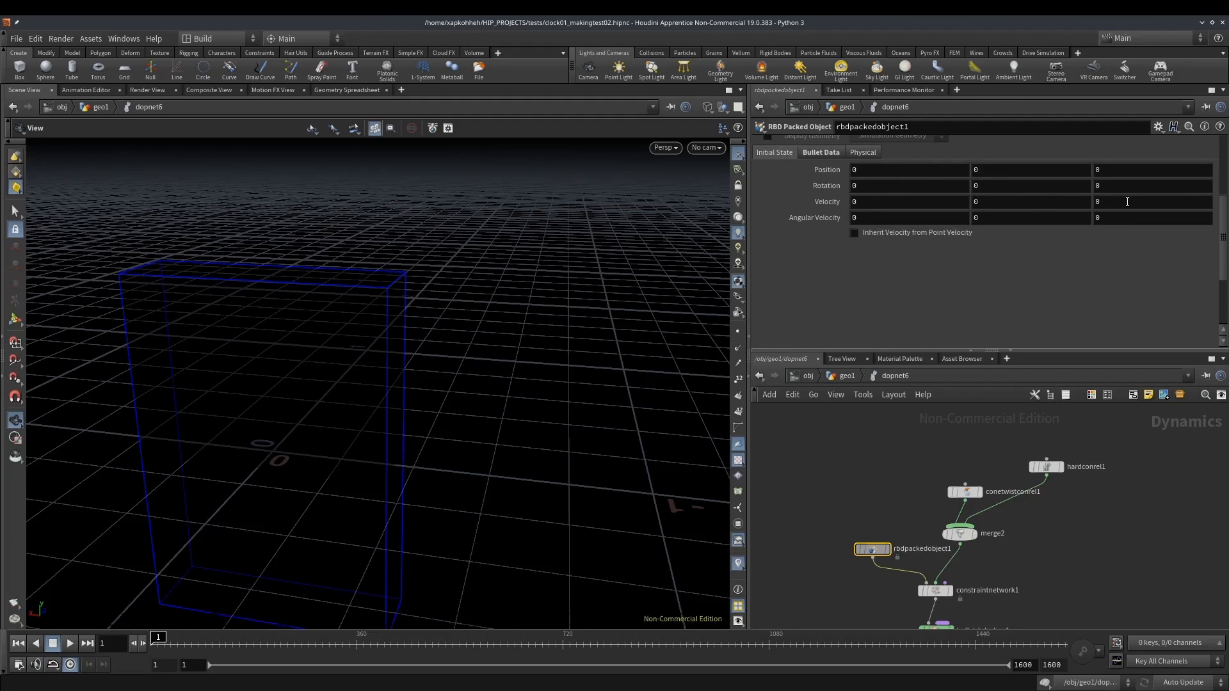
# Set the packed object's initial X velocity to 6.2, play the simulation and return to the first frame
pyautogui.moveTo(873, 201); pyautogui.dragTo(1184, 197, button='middle')
pyautogui.click(67, 643)
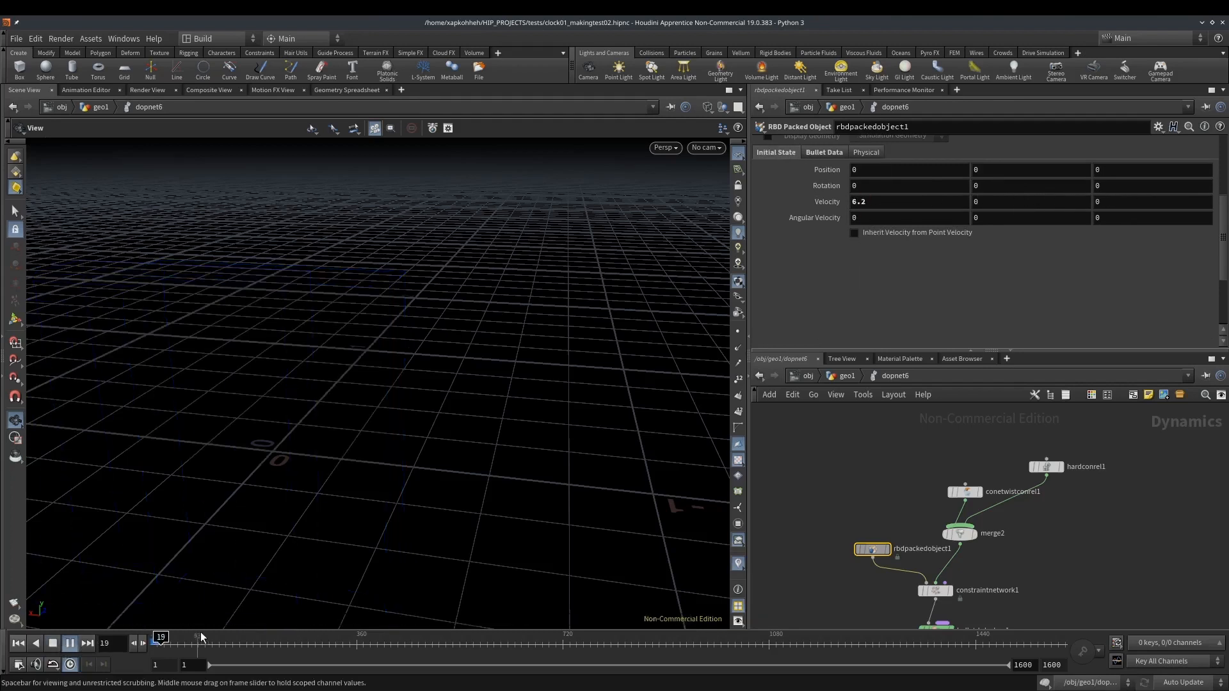
pyautogui.click(18, 643)
# Reset the initial velocity to its default, set the X rotation to 6.2, and briefly play the simulation
pyautogui.rightClick(768, 204)
pyautogui.click(797, 210)
pyautogui.write('6.2')
pyautogui.press('Return')
pyautogui.click(71, 643)
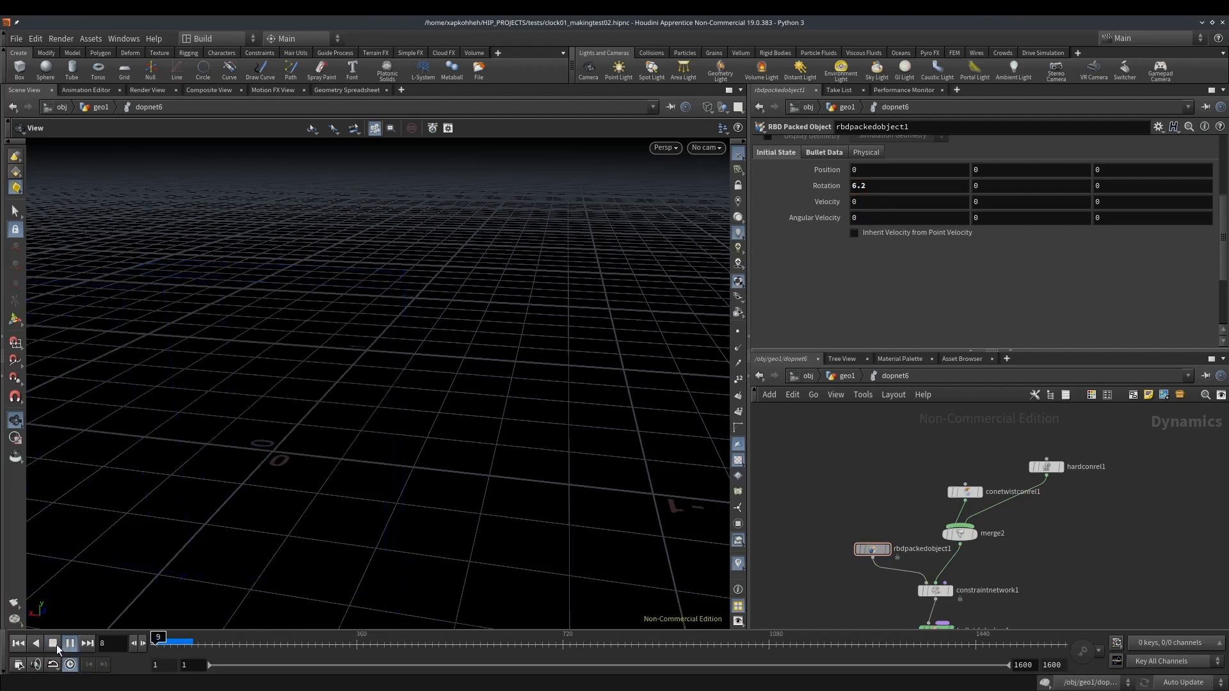
pyautogui.click(53, 643)
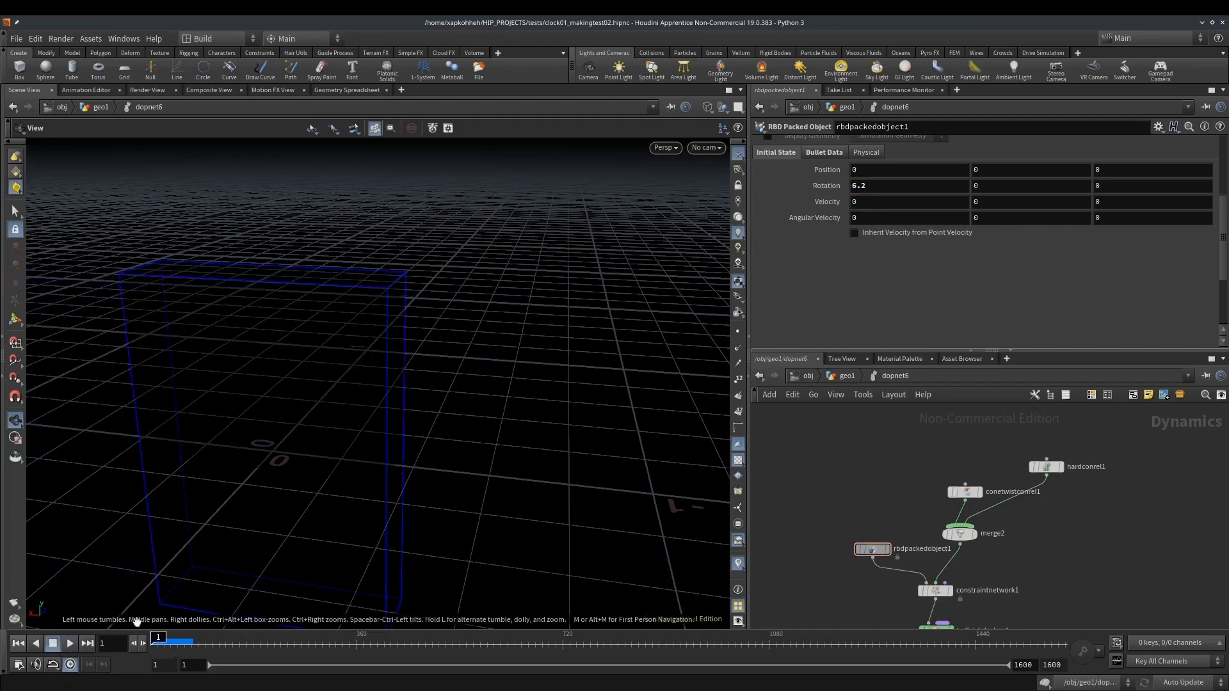
# Reset the simulation, bypass the gravity1 force, play briefly and return to the first frame
pyautogui.middleClick(1045, 683)
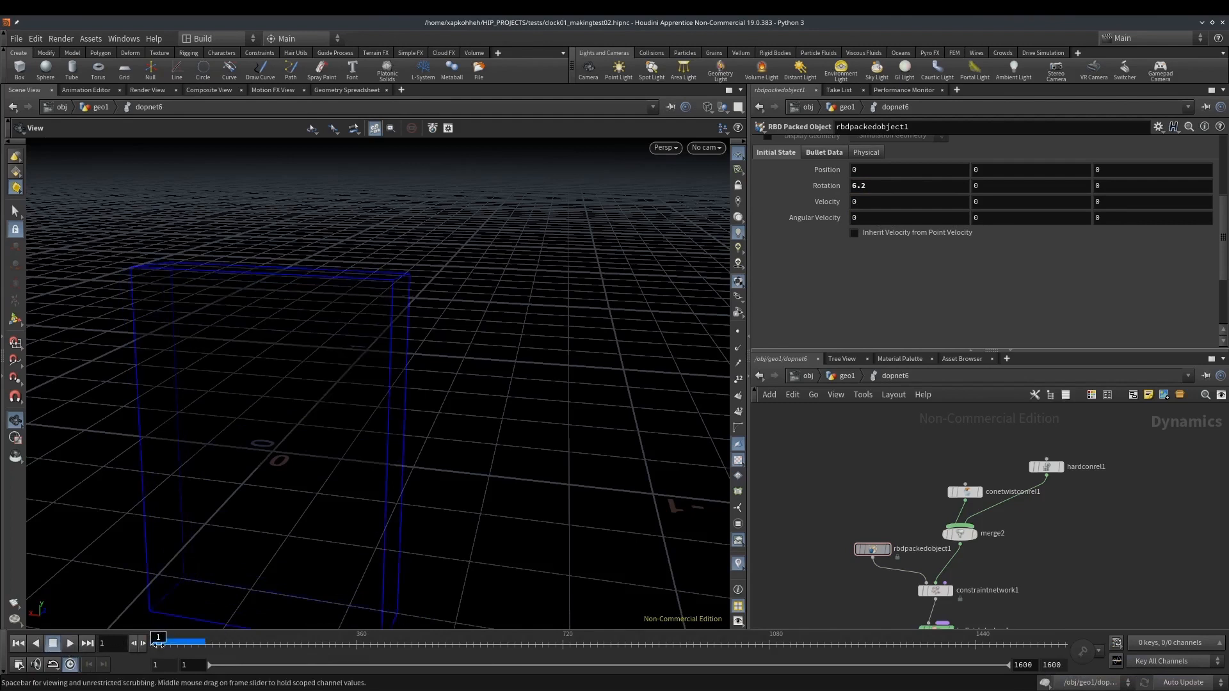
pyautogui.moveTo(886, 615); pyautogui.dragTo(879, 475, button='middle')
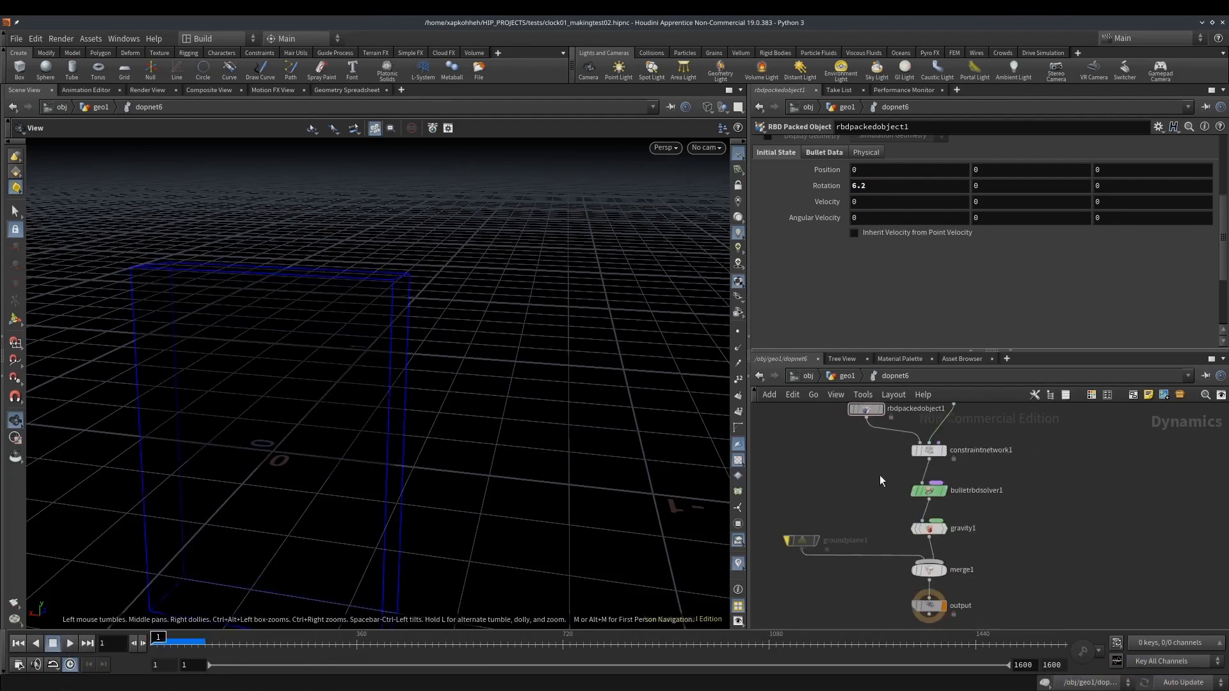
pyautogui.click(913, 529)
pyautogui.click(71, 644)
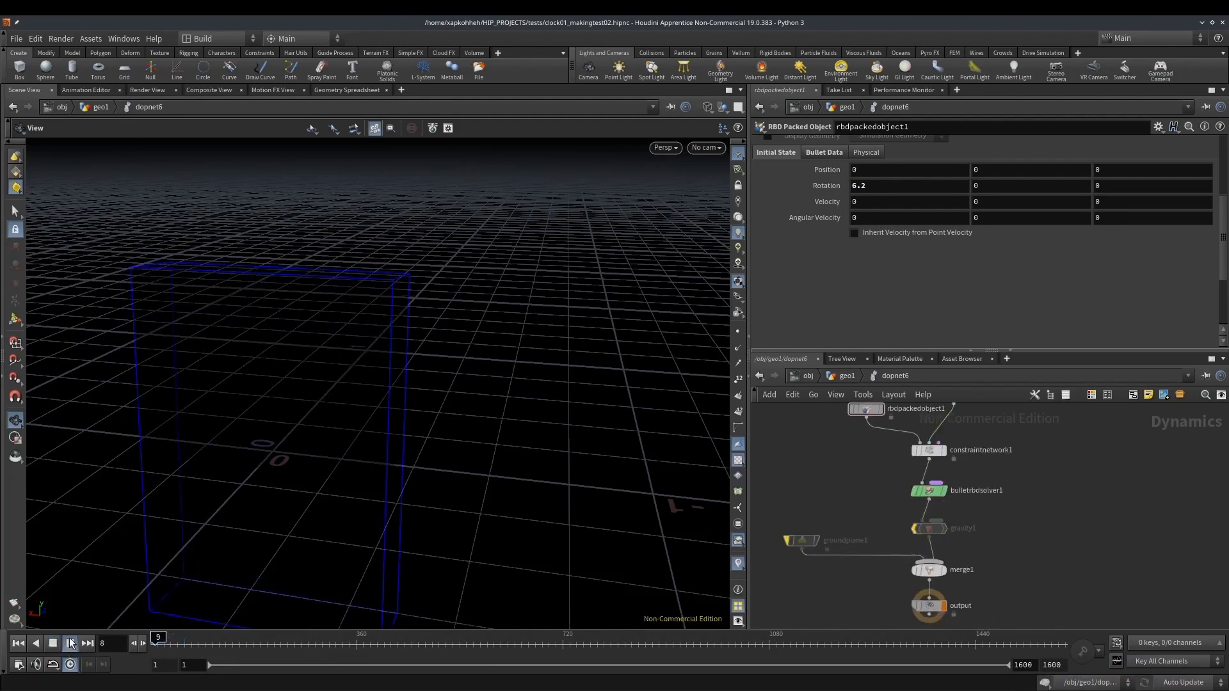
pyautogui.moveTo(172, 644); pyautogui.dragTo(152, 643)
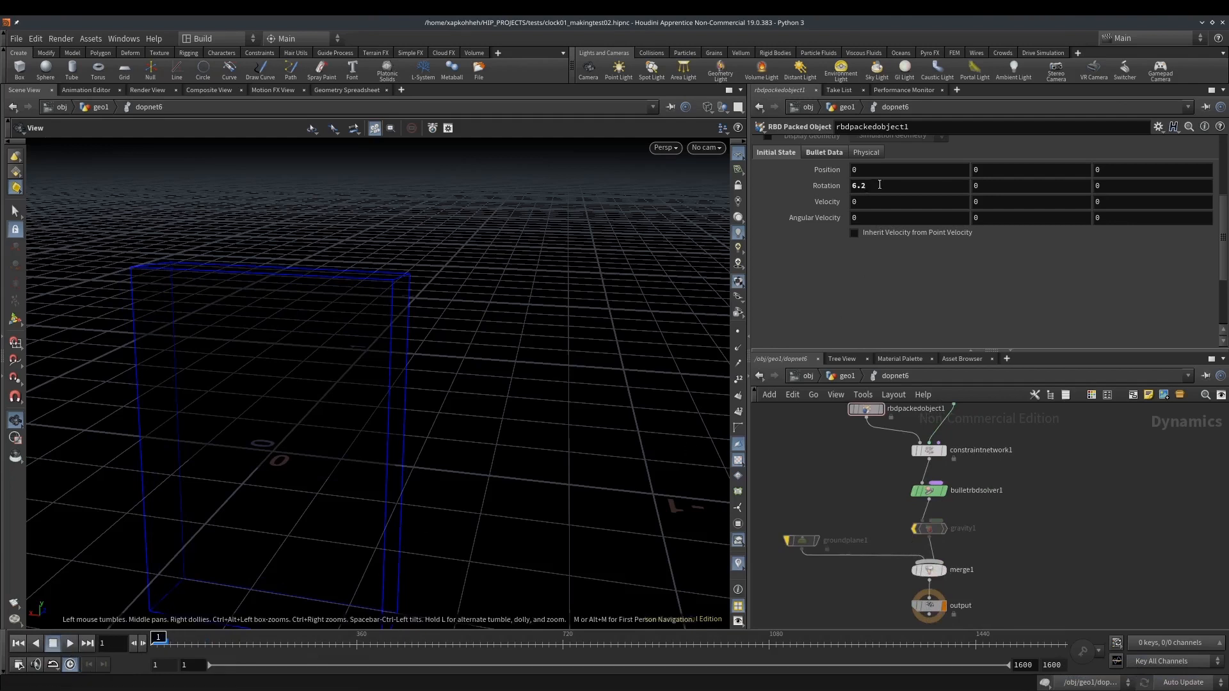
# Set rbdpackedobject1's initial X rotation to 1000 and scrub through the opening frames
pyautogui.moveTo(875, 186); pyautogui.dragTo(762, 170)
pyautogui.write('45')
pyautogui.press('Return')
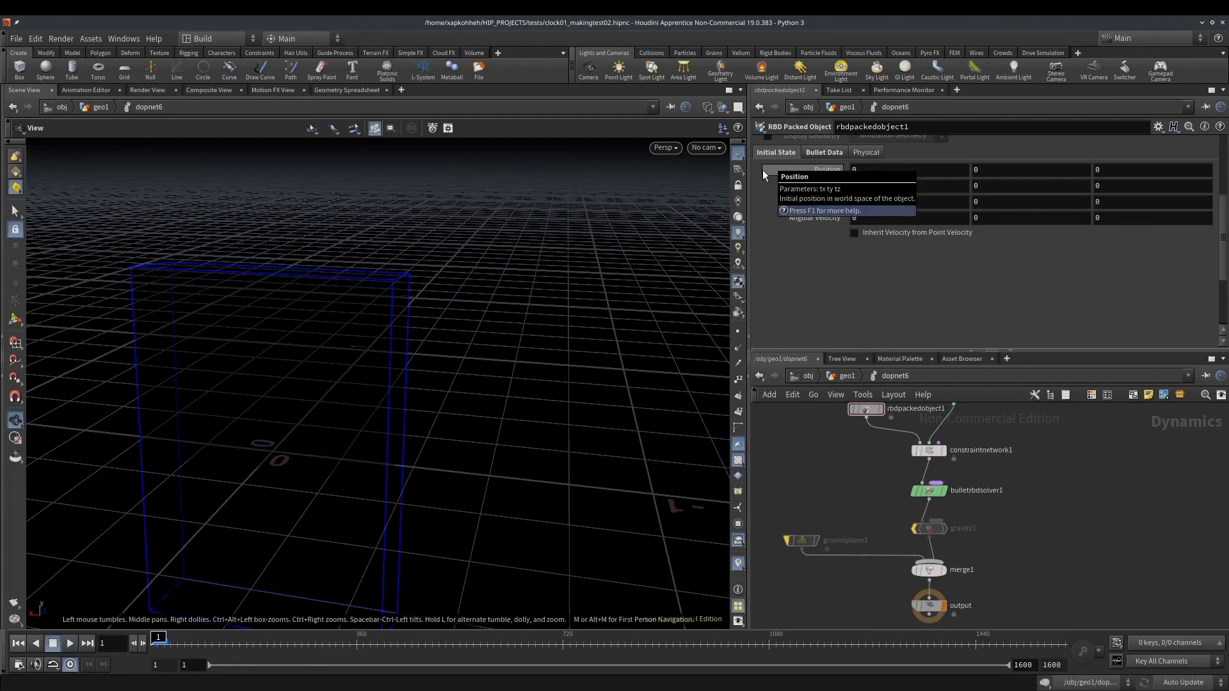
pyautogui.click(168, 642)
pyautogui.moveTo(168, 643); pyautogui.dragTo(153, 642)
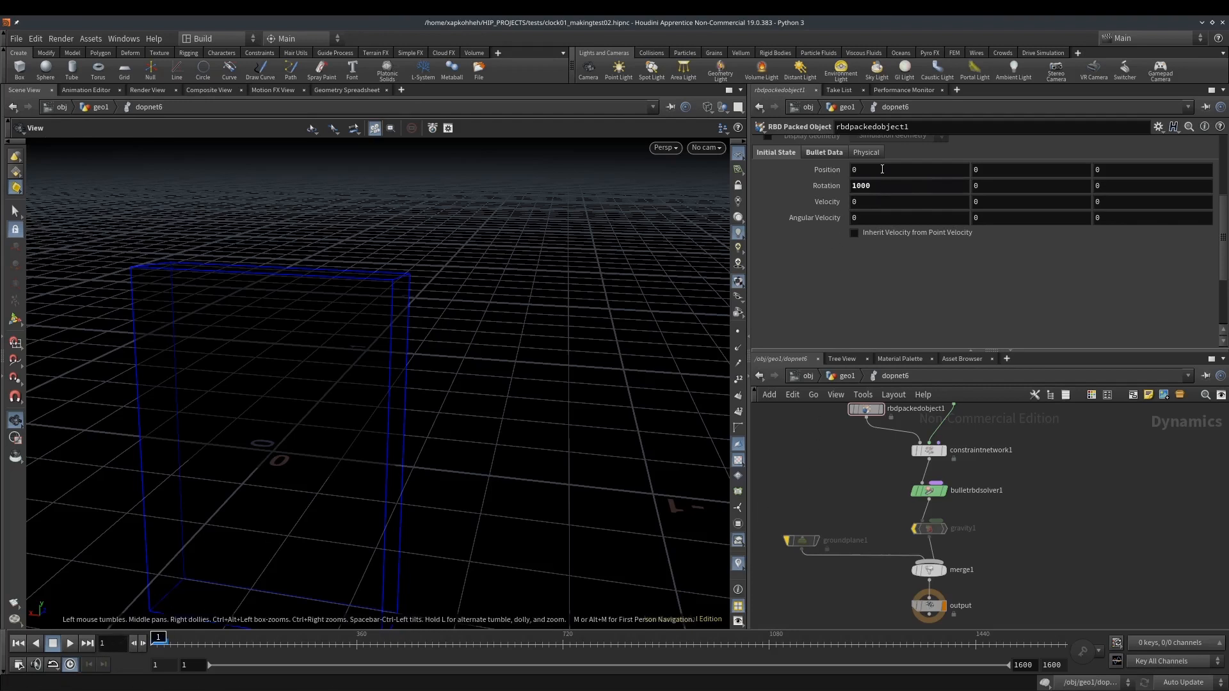
# Check the gravity1 parameters and set rbdpackedobject1's initial X rotation to 10
pyautogui.moveTo(855, 475); pyautogui.dragTo(858, 496, button='middle')
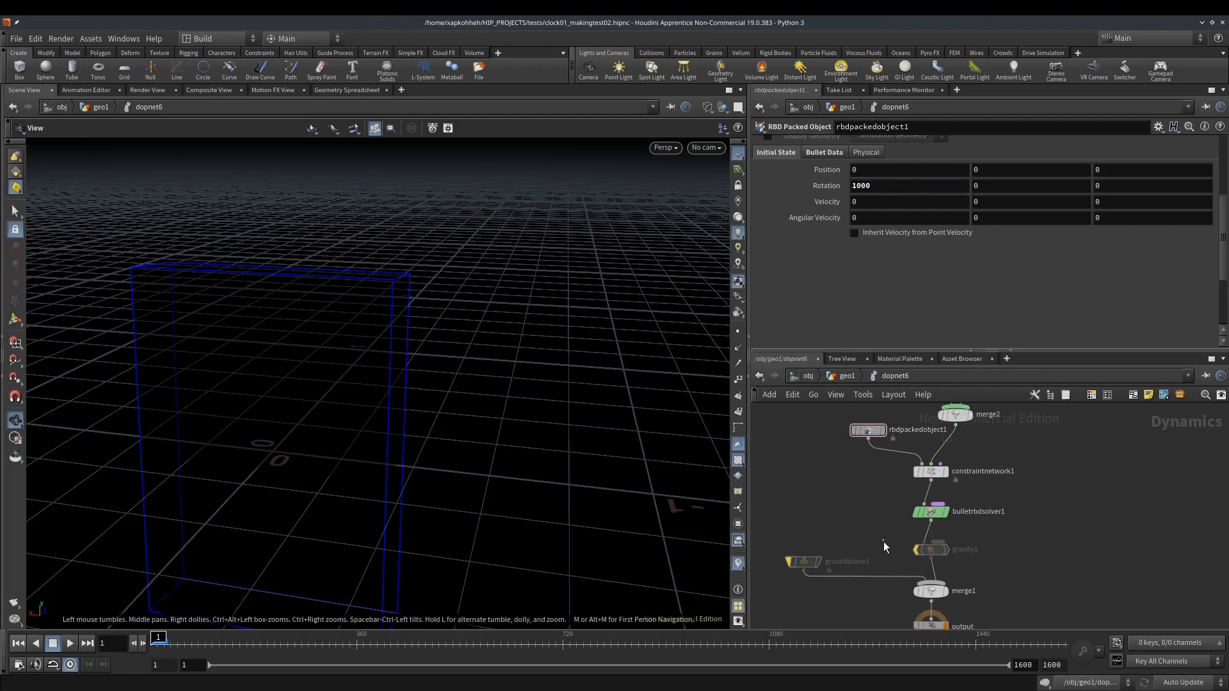
pyautogui.click(929, 550)
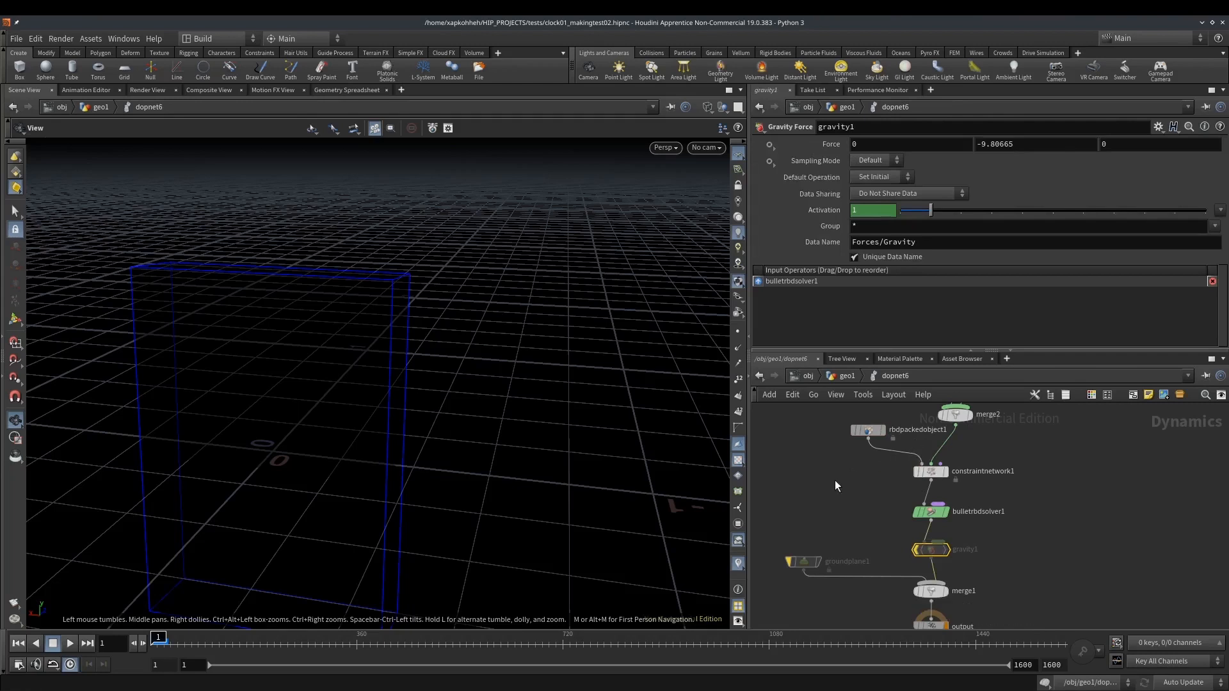
pyautogui.moveTo(842, 471); pyautogui.dragTo(843, 508, button='middle')
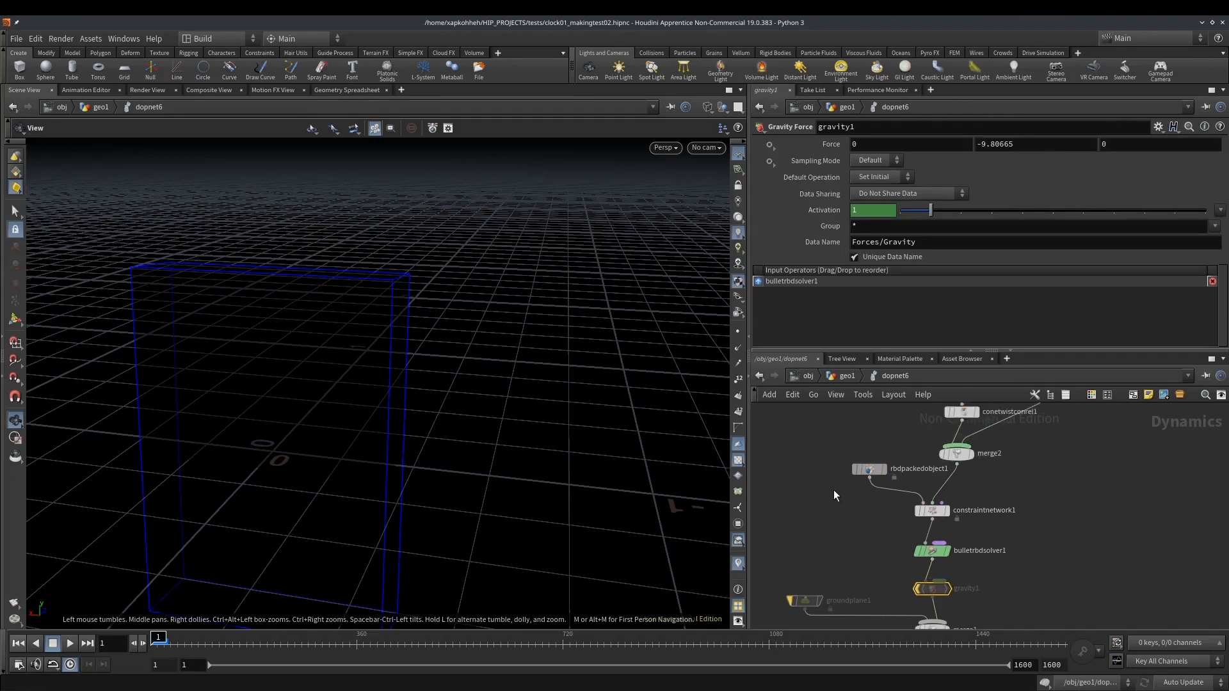
pyautogui.moveTo(838, 439); pyautogui.dragTo(878, 498)
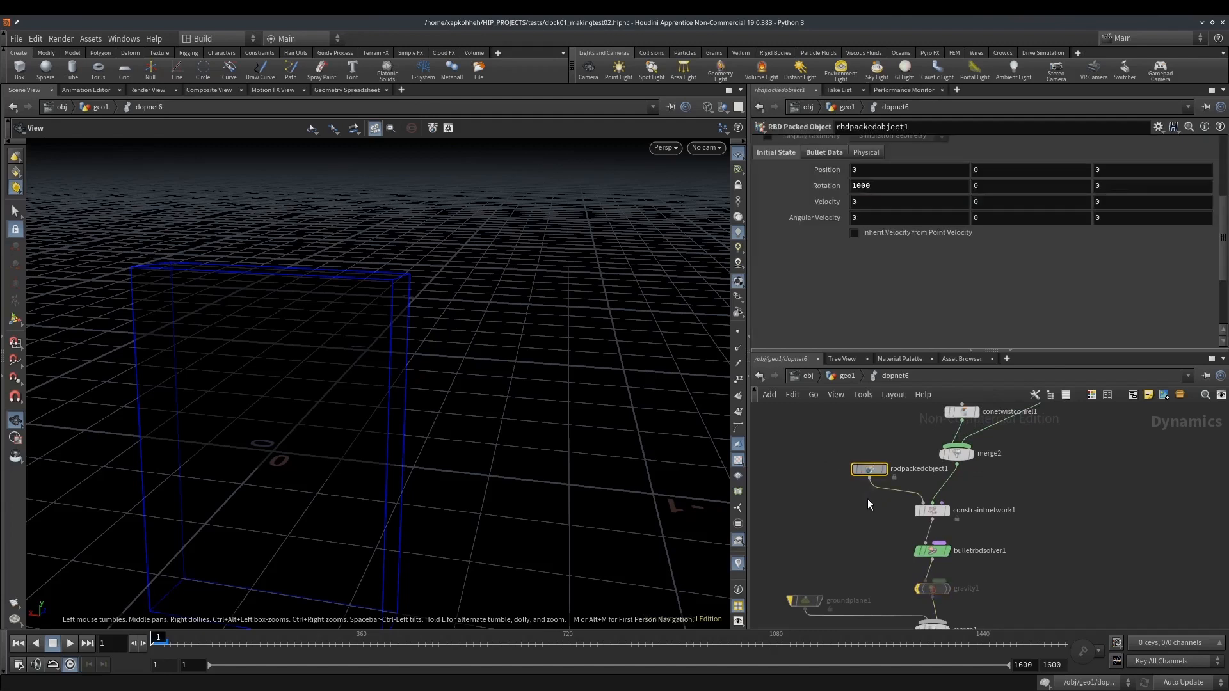
pyautogui.moveTo(892, 186); pyautogui.dragTo(787, 192)
pyautogui.write('10')
pyautogui.press('Return')
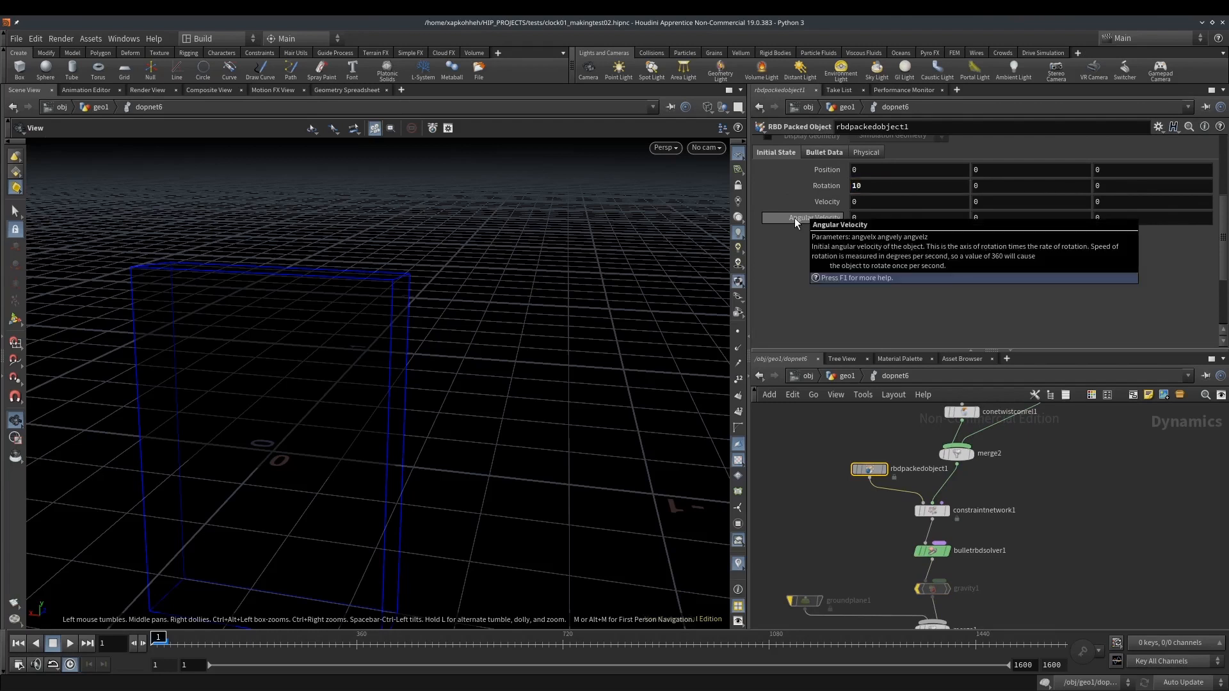
# Set the packed object's initial X angular velocity to 10 and delete the channel on its X rotation to restore 0
pyautogui.click(876, 233)
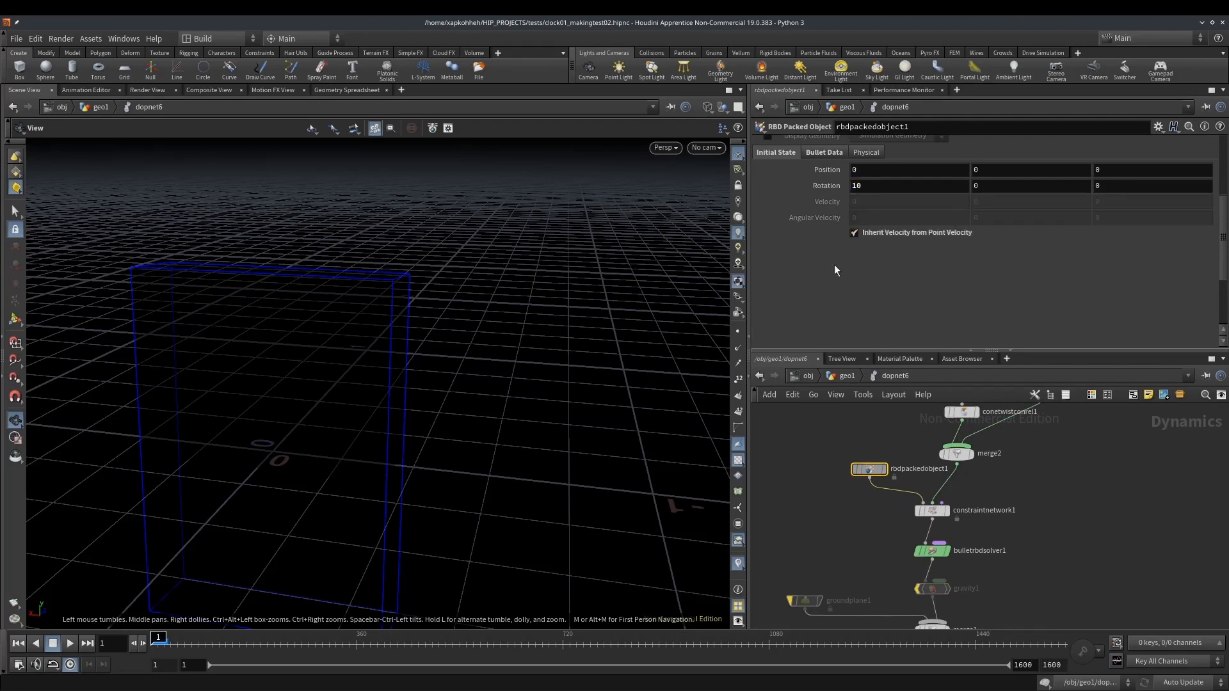
pyautogui.click(901, 233)
pyautogui.moveTo(861, 186); pyautogui.dragTo(796, 191)
pyautogui.write('10')
pyautogui.write('=')
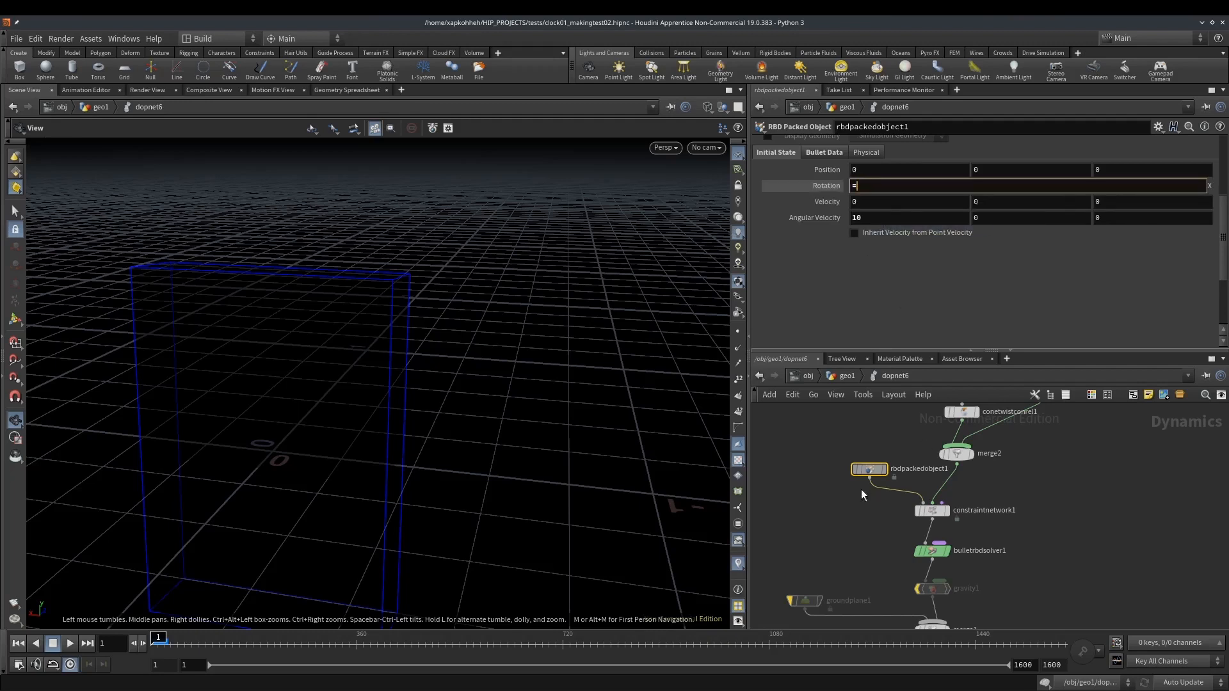
pyautogui.press('Return')
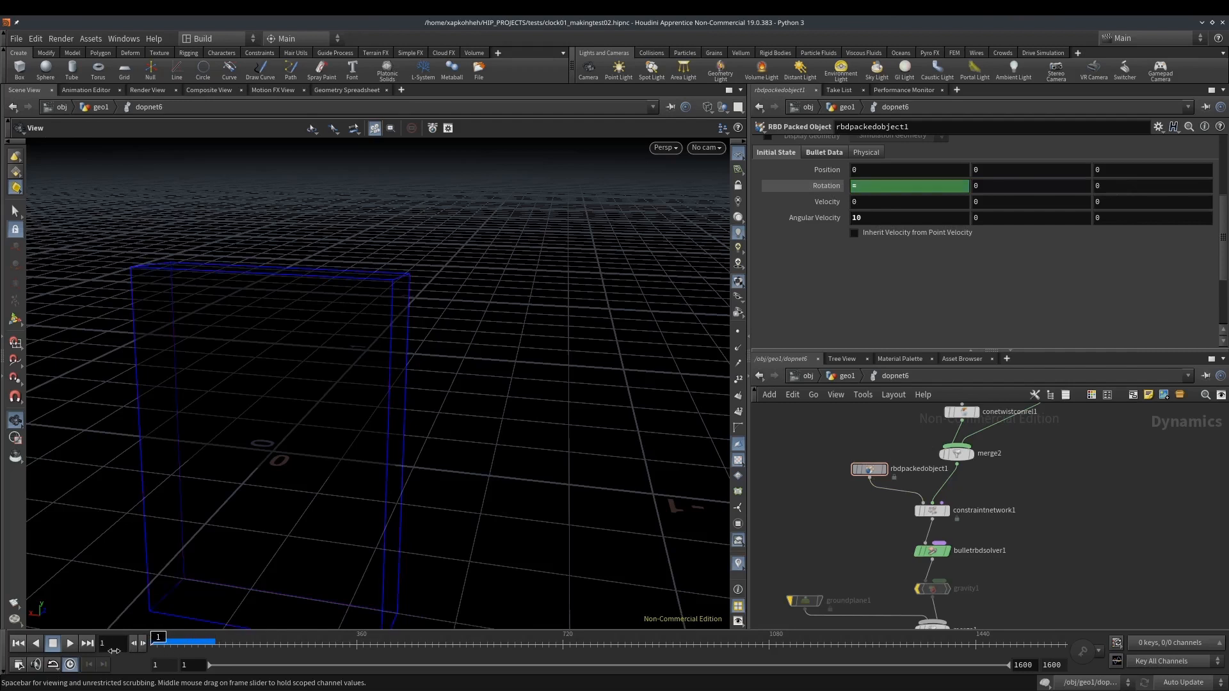
pyautogui.rightClick(856, 187)
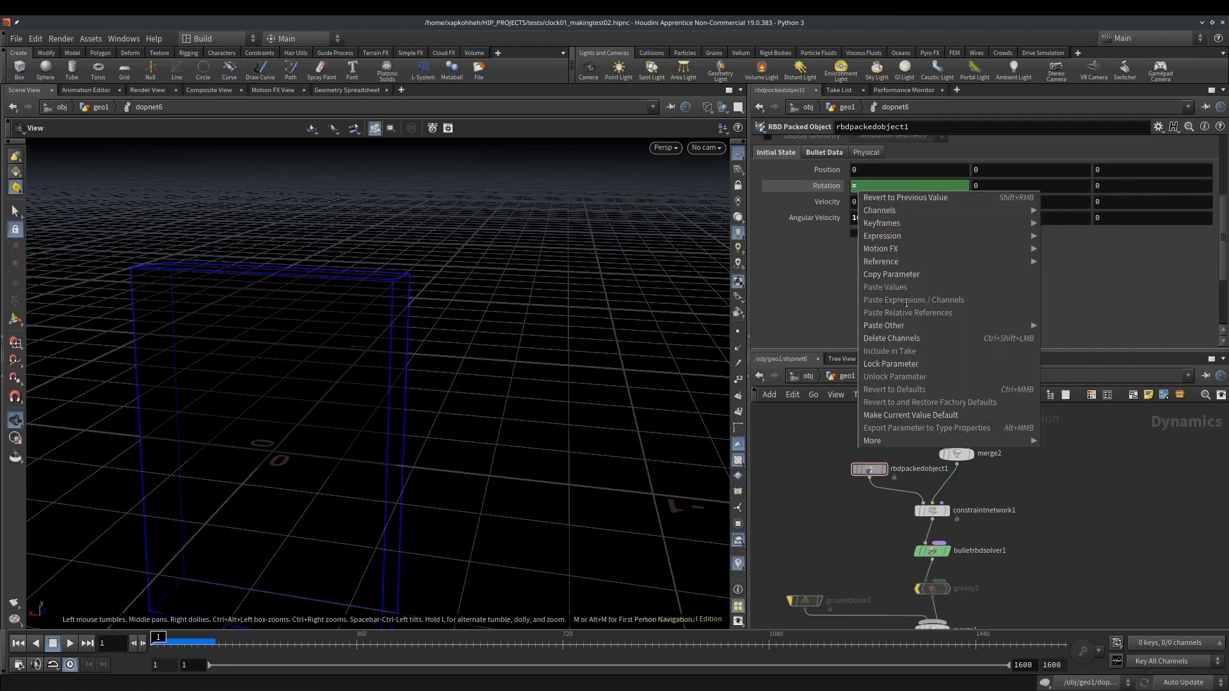
pyautogui.click(907, 339)
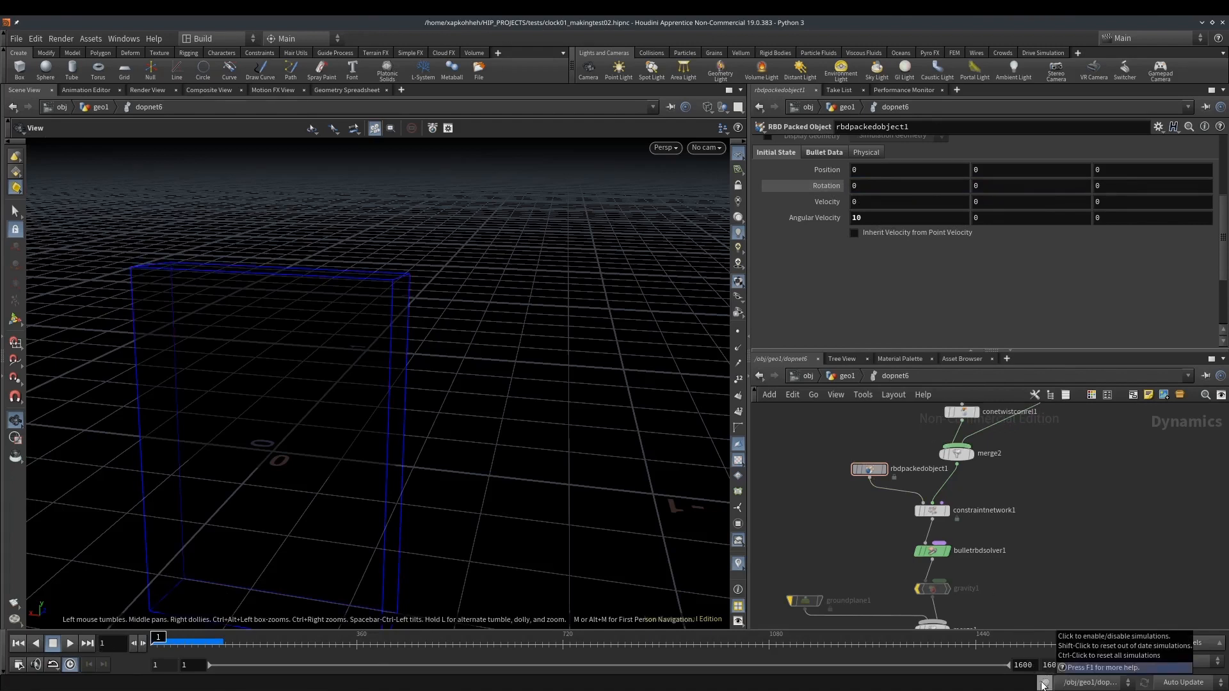
# Check the spinning box, set the initial X angular velocity to 100 and replay the simulation from the first frame
pyautogui.click(179, 644)
pyautogui.click(19, 644)
pyautogui.click(887, 218)
pyautogui.write('0')
pyautogui.press('Return')
pyautogui.moveTo(158, 641)
pyautogui.mouseDown()
pyautogui.moveTo(197, 640)
pyautogui.moveTo(144, 652)
pyautogui.mouseUp()
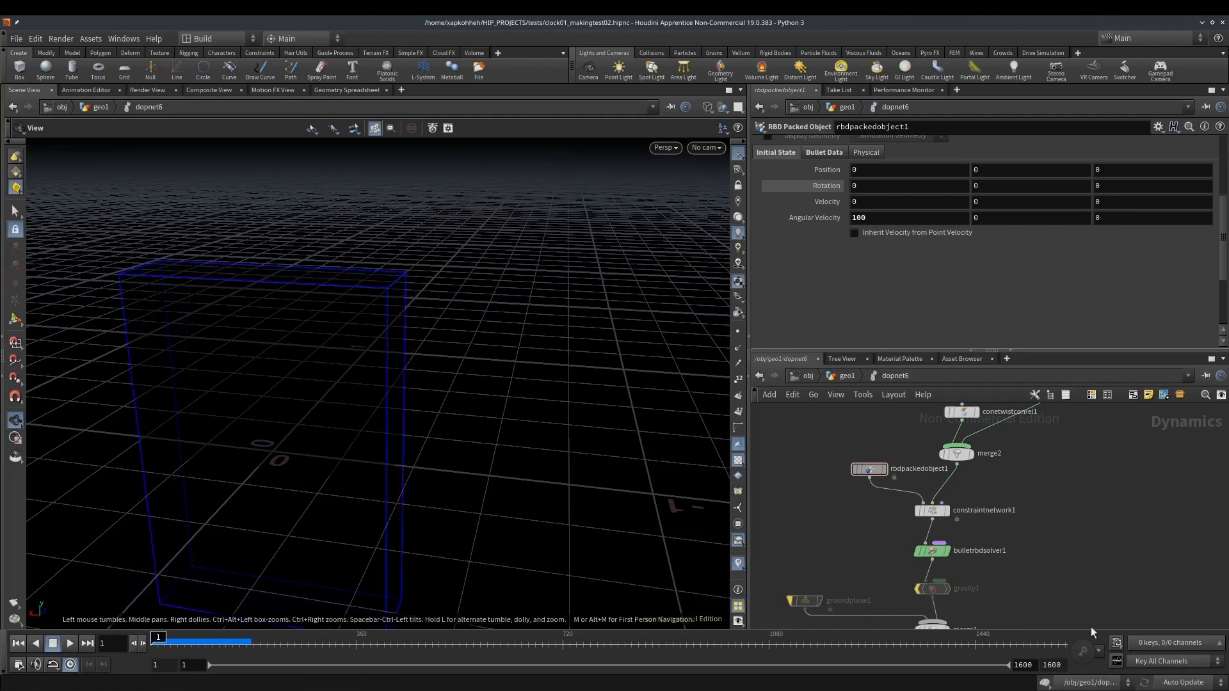
pyautogui.moveTo(159, 642)
pyautogui.mouseDown()
pyautogui.moveTo(239, 642)
pyautogui.moveTo(153, 641)
pyautogui.mouseUp()
# Return to geo1 and insert a Transform node between name3 and dopnet6
pyautogui.press('u')
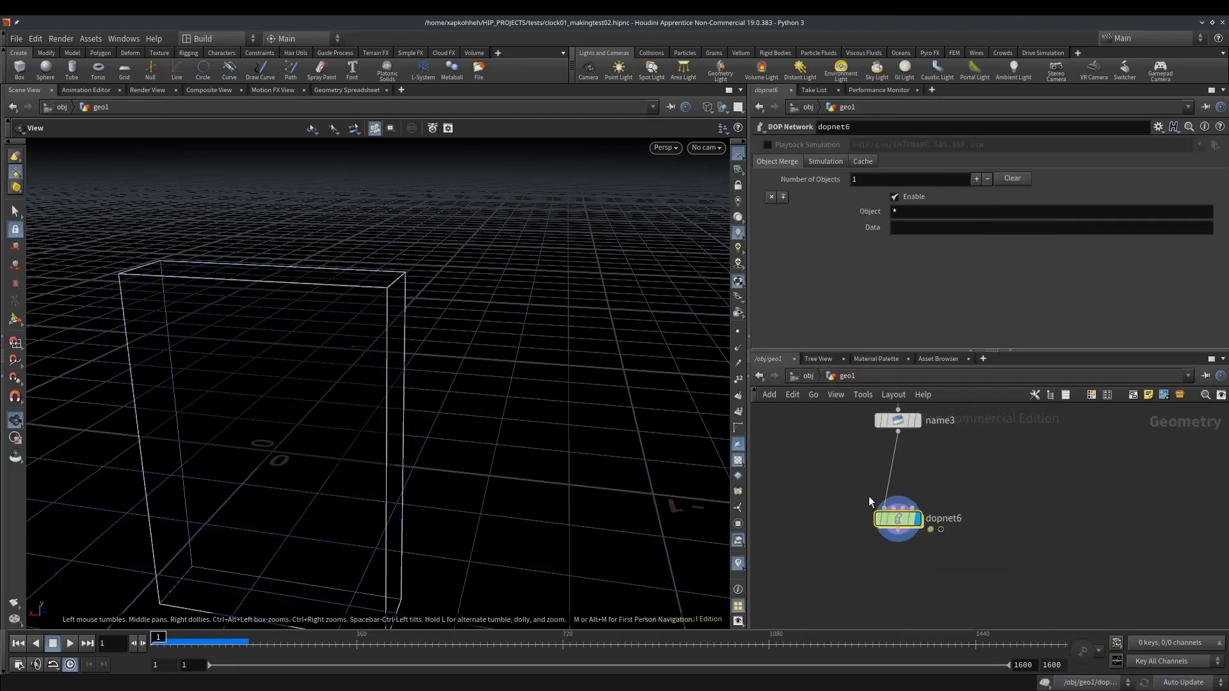
pyautogui.press('Tab')
pyautogui.write('trans')
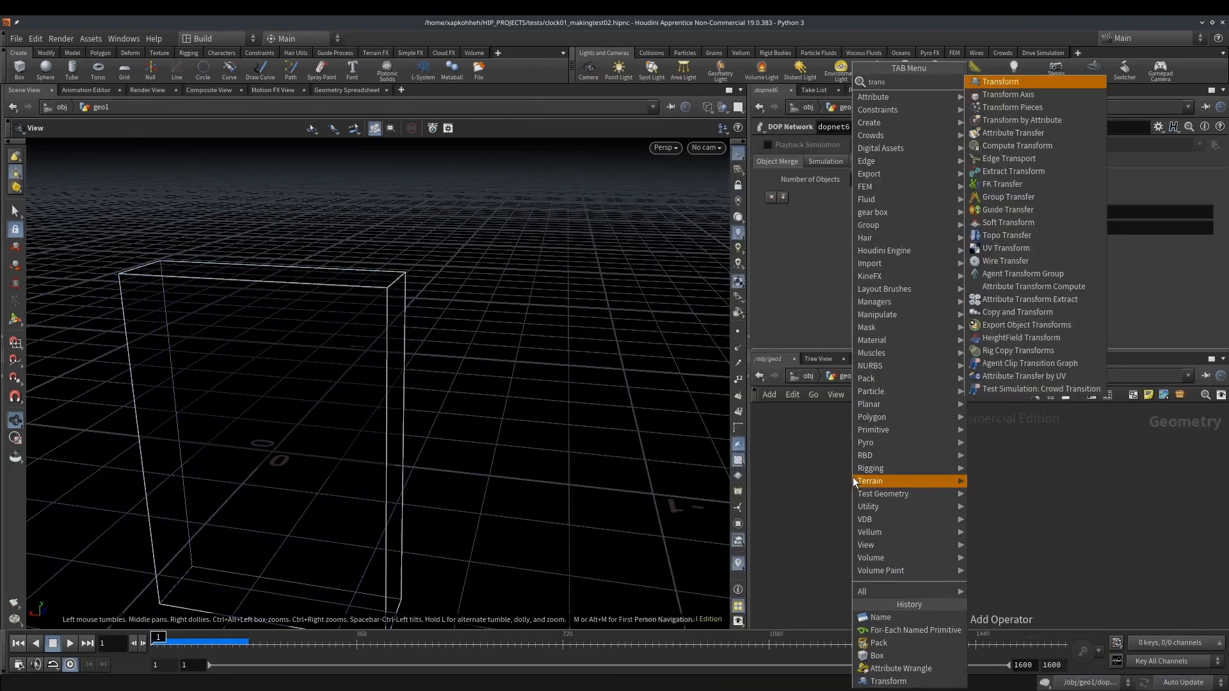
pyautogui.press('Return')
pyautogui.press('Return')
pyautogui.moveTo(852, 488); pyautogui.dragTo(895, 511)
pyautogui.hotkey('ctrl', 'z')
# Set the new Transform's Z rotation to 5, play the simulation and return to the first frame
pyautogui.moveTo(1149, 213); pyautogui.dragTo(1184, 166, button='middle')
pyautogui.moveTo(843, 522); pyautogui.dragTo(833, 461, button='middle')
pyautogui.click(71, 645)
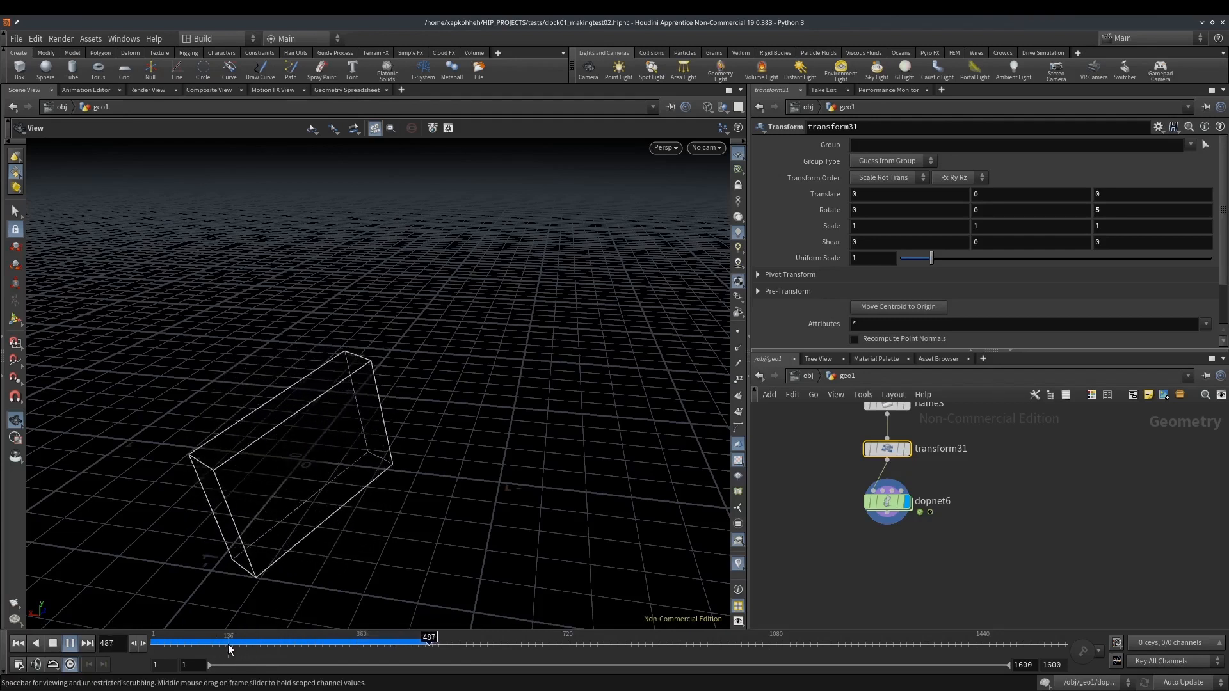
pyautogui.moveTo(228, 644); pyautogui.dragTo(153, 639)
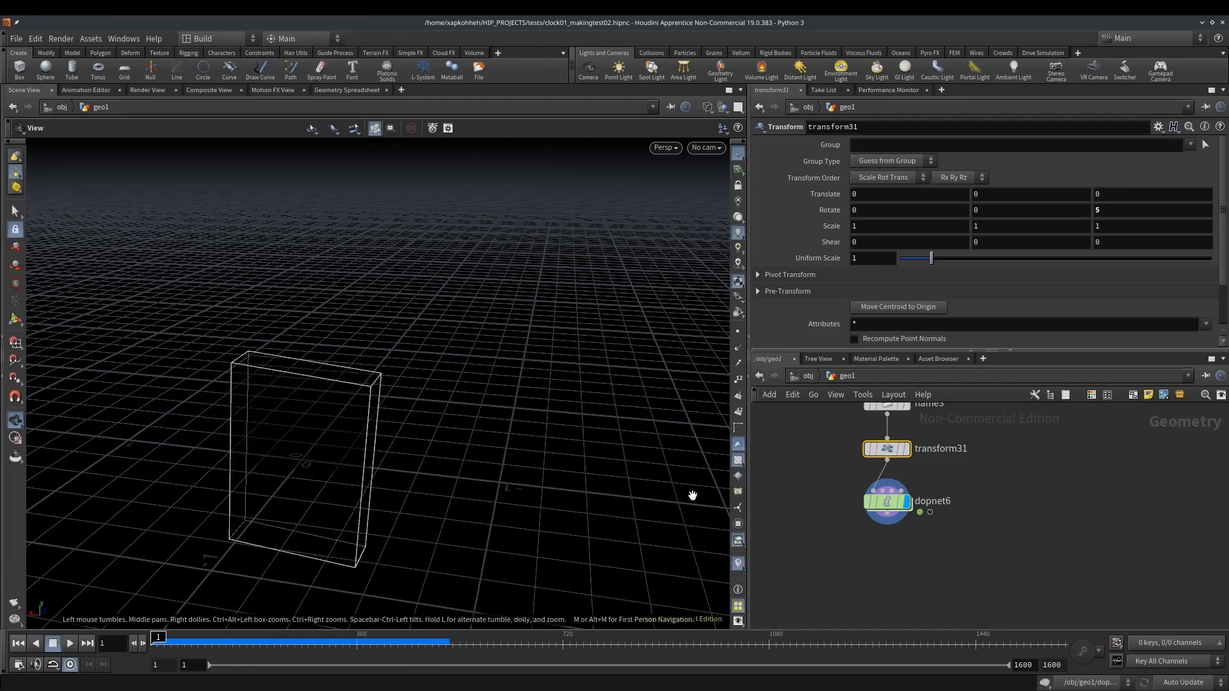
# Insert another Transform node between box9 and pack16
pyautogui.moveTo(838, 460); pyautogui.dragTo(825, 592, button='middle')
pyautogui.moveTo(820, 486); pyautogui.dragTo(826, 522, button='middle')
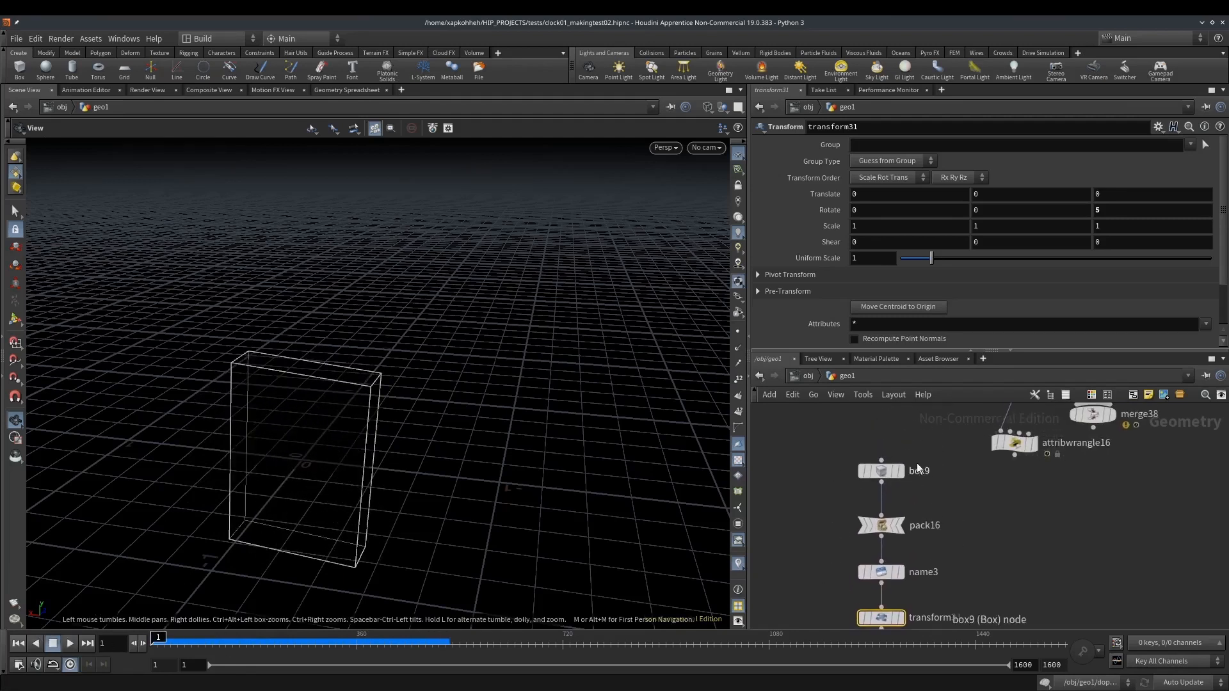
pyautogui.press('Tab')
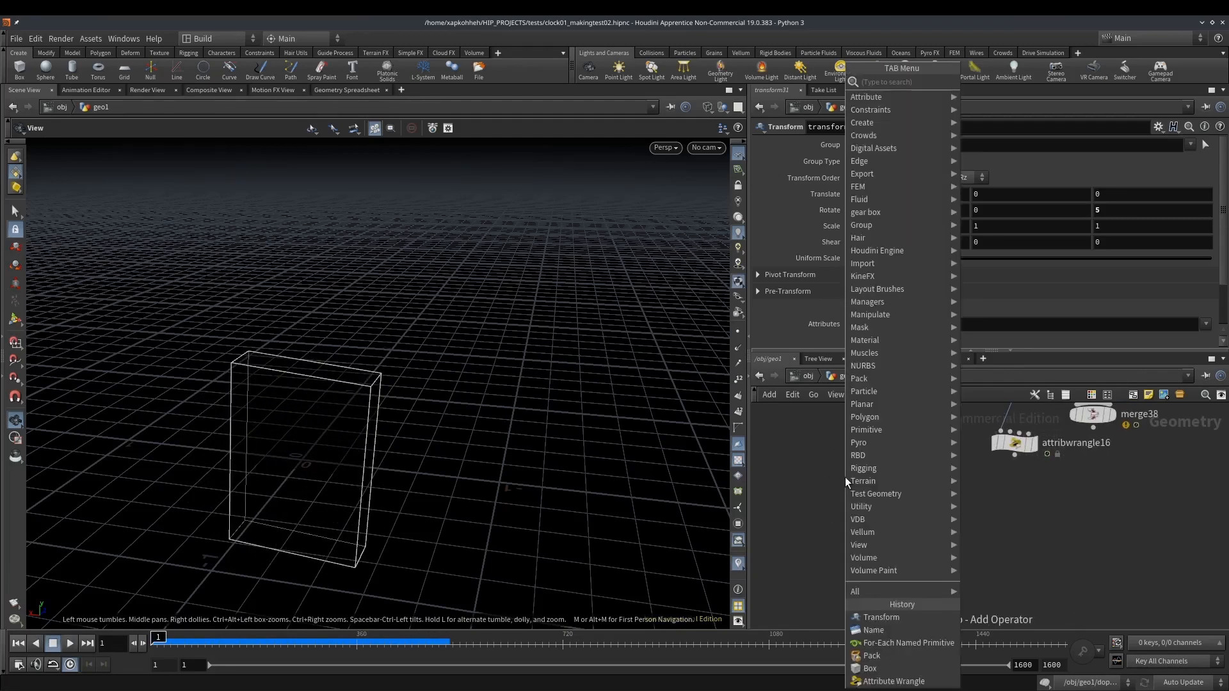
pyautogui.write('trans')
pyautogui.press('Return')
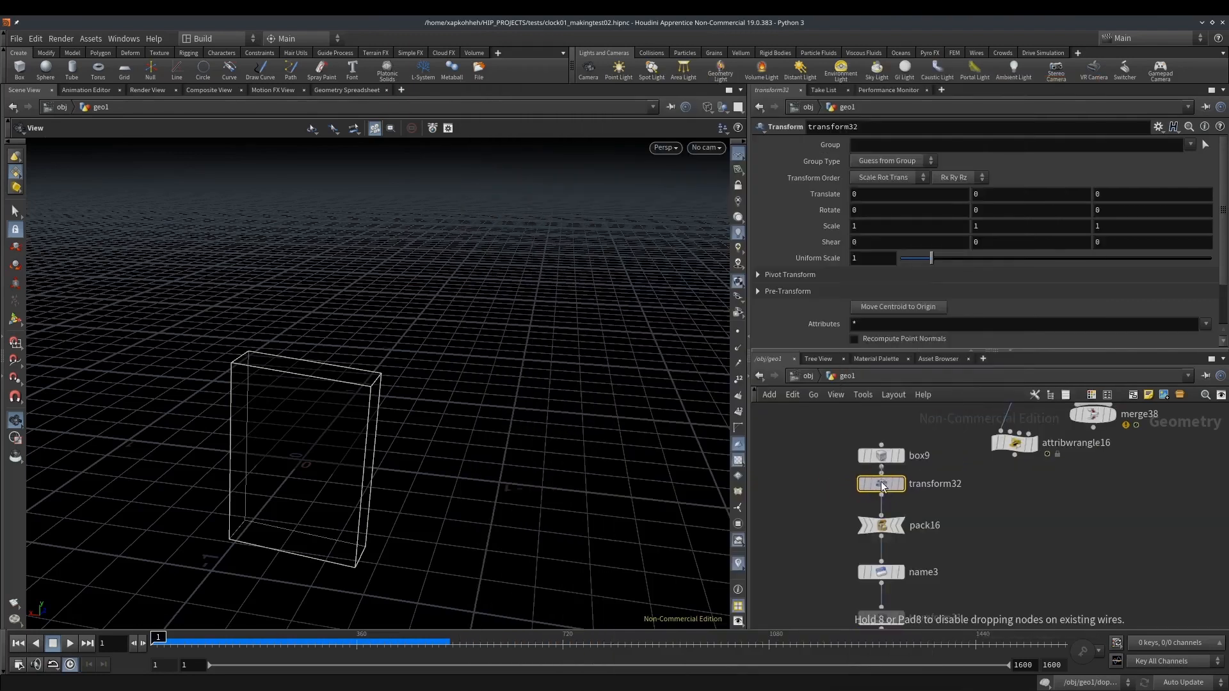
pyautogui.click(881, 485)
# Limit the Transform above pack16 to group 0 and set its X translation to 0.003
pyautogui.click(860, 143)
pyautogui.write('0')
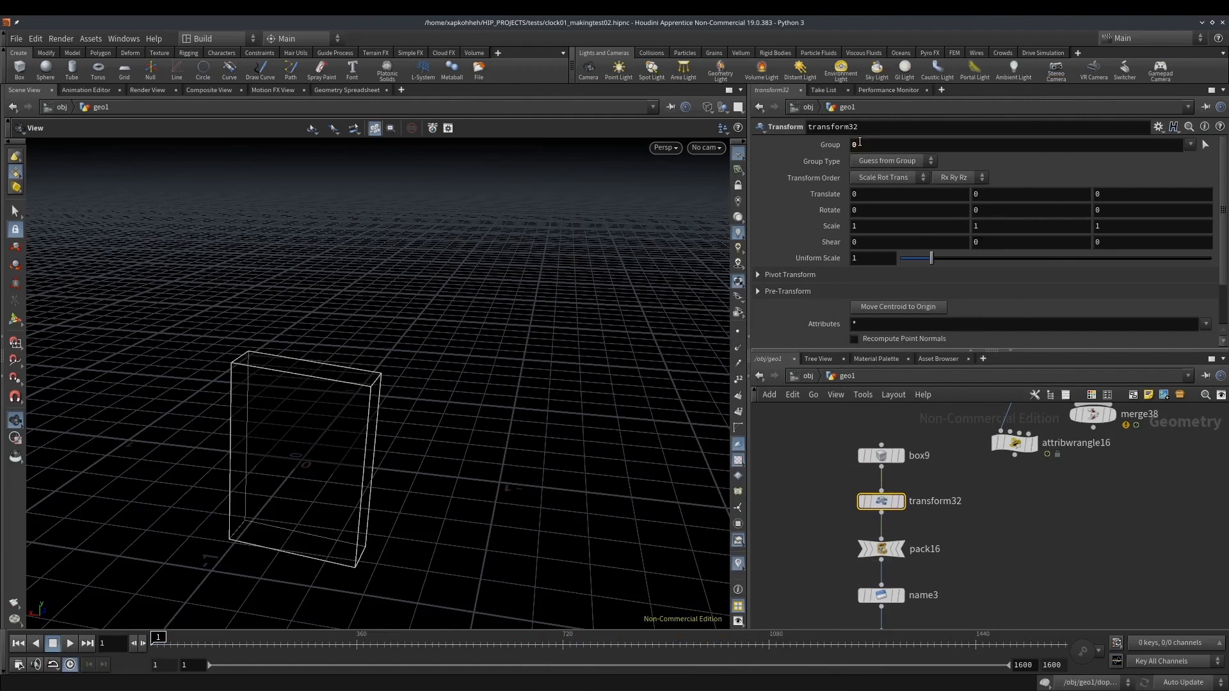
pyautogui.moveTo(886, 194); pyautogui.dragTo(904, 236, button='middle')
pyautogui.moveTo(350, 442); pyautogui.dragTo(394, 343, button='middle')
# Enter dopnet6 and play the simulation to examine how the box's collision guide rotates
pyautogui.moveTo(946, 596); pyautogui.dragTo(955, 481, button='middle')
pyautogui.doubleClick(887, 580)
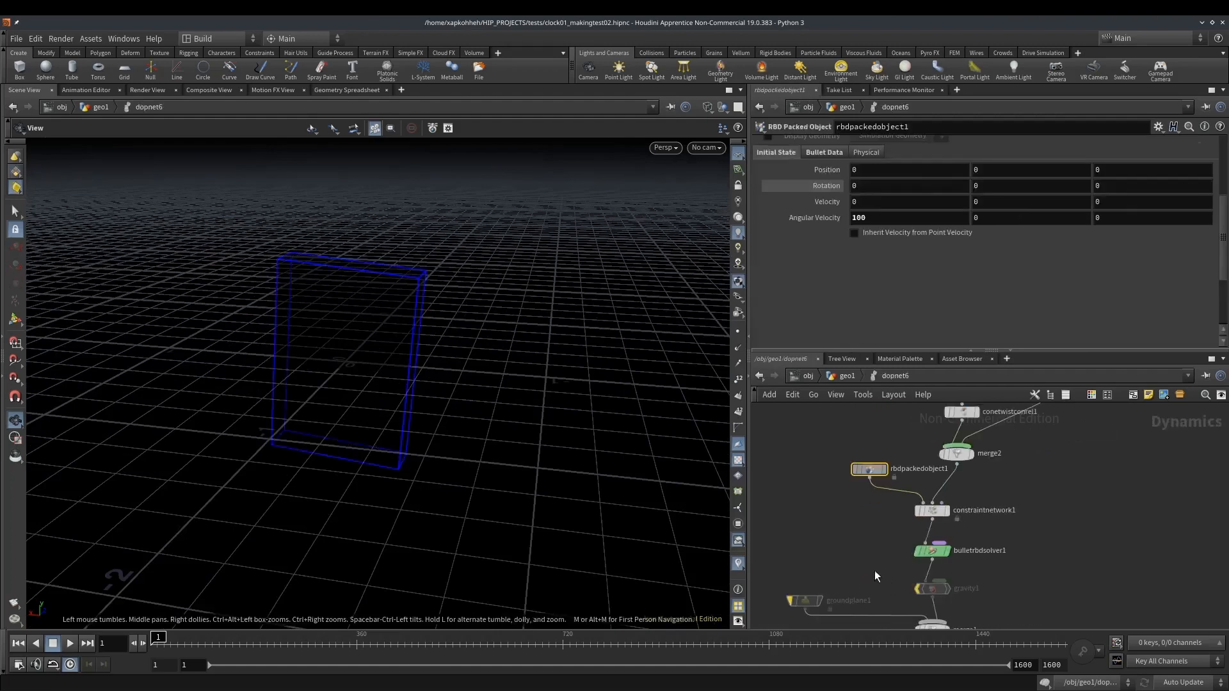
pyautogui.scroll(3, 321, 269)
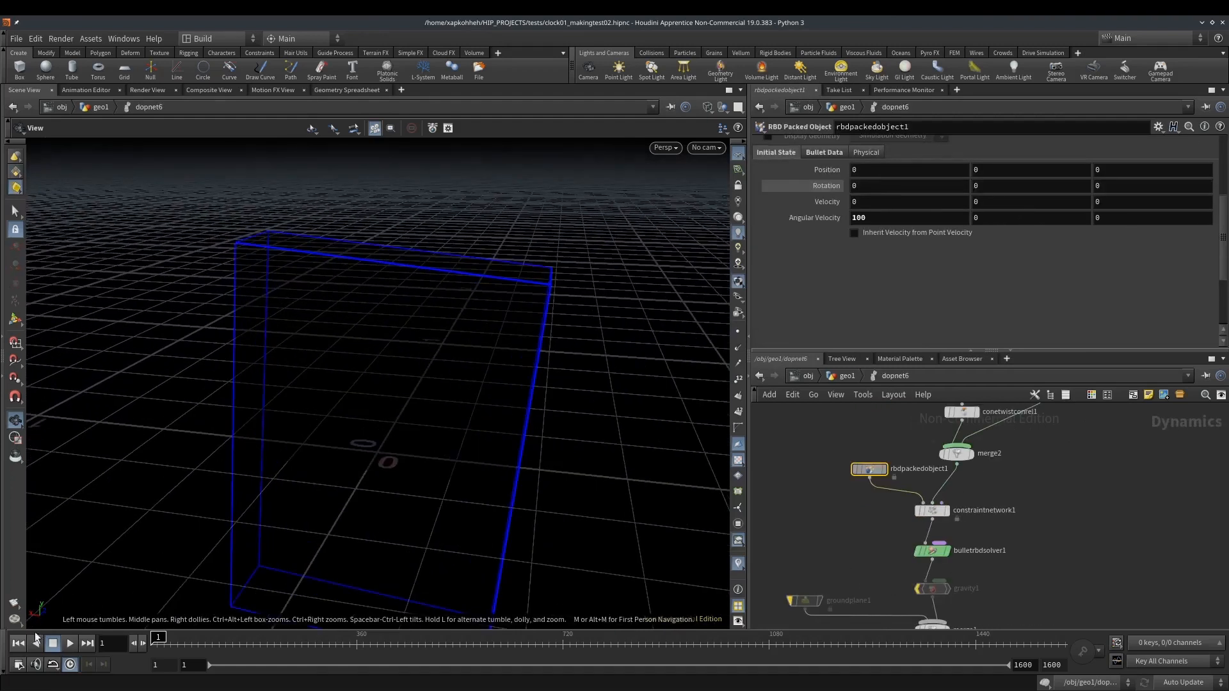
pyautogui.click(75, 644)
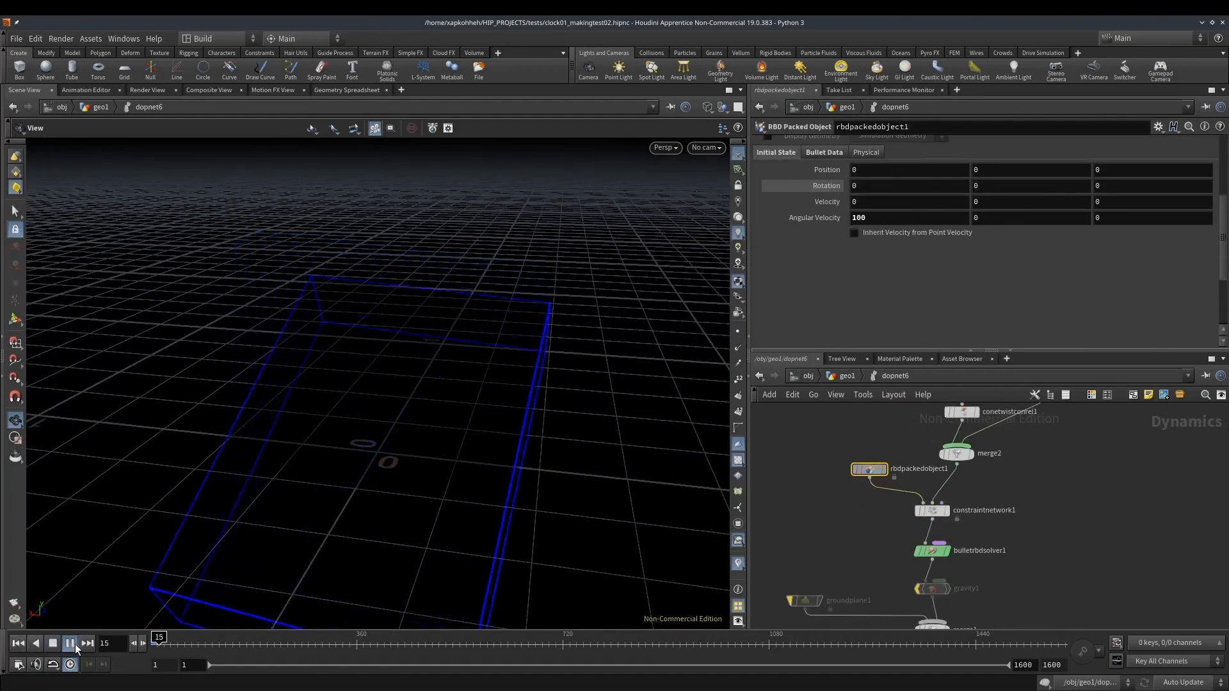
pyautogui.scroll(-3, 480, 432)
pyautogui.scroll(-2, 480, 430)
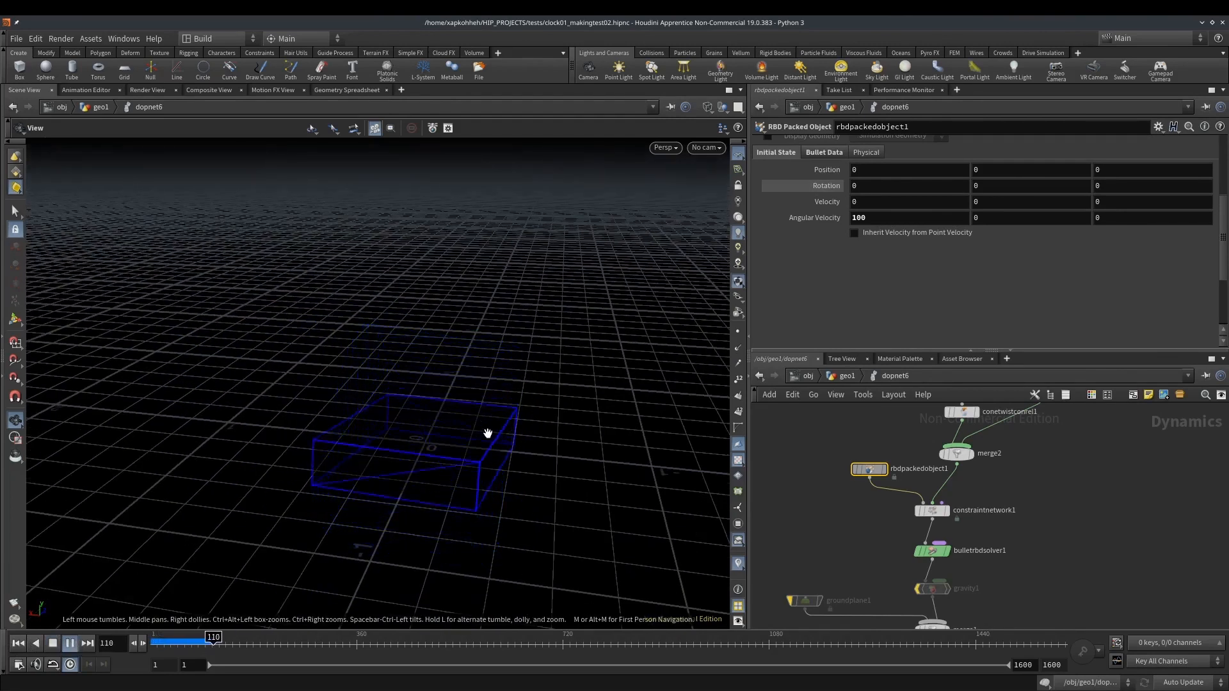
# Back in geo1, set transform31's Z rotation to 45, play the simulation and return to the first frame
pyautogui.click(853, 375)
pyautogui.moveTo(837, 505); pyautogui.dragTo(809, 508, button='middle')
pyautogui.click(18, 643)
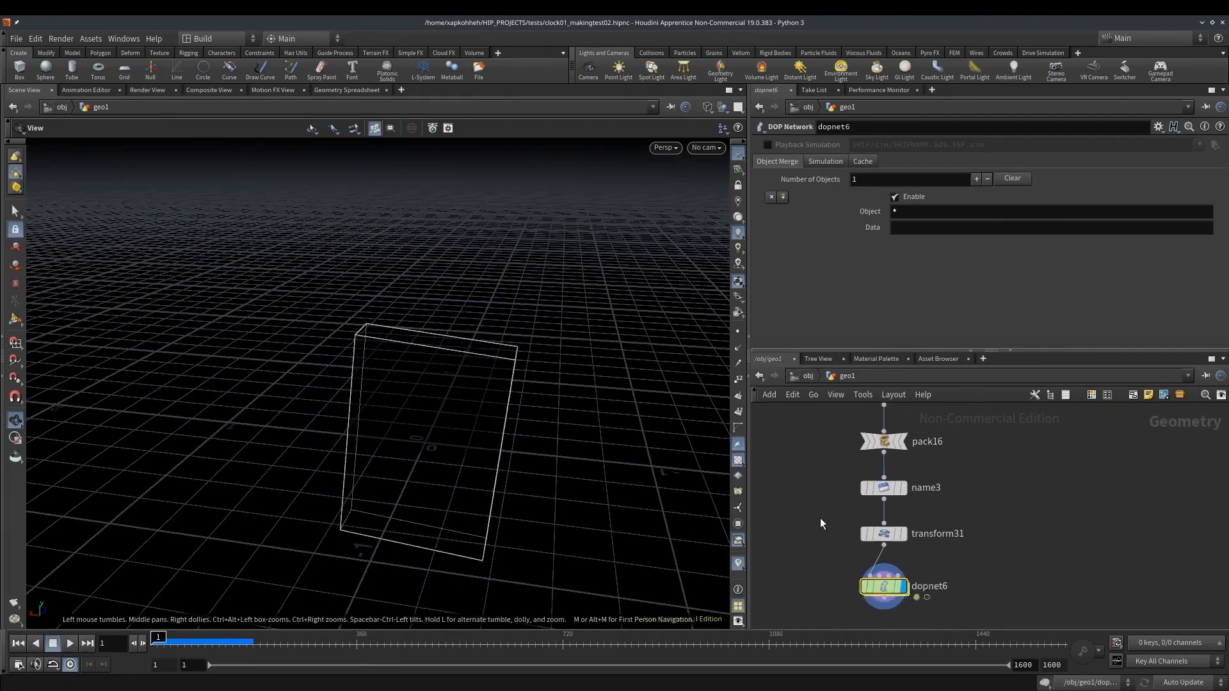
pyautogui.click(883, 535)
pyautogui.moveTo(1134, 215)
pyautogui.mouseDown(button='middle')
pyautogui.moveTo(1135, 192)
pyautogui.moveTo(1142, 222)
pyautogui.mouseUp(button='middle')
pyautogui.click(70, 644)
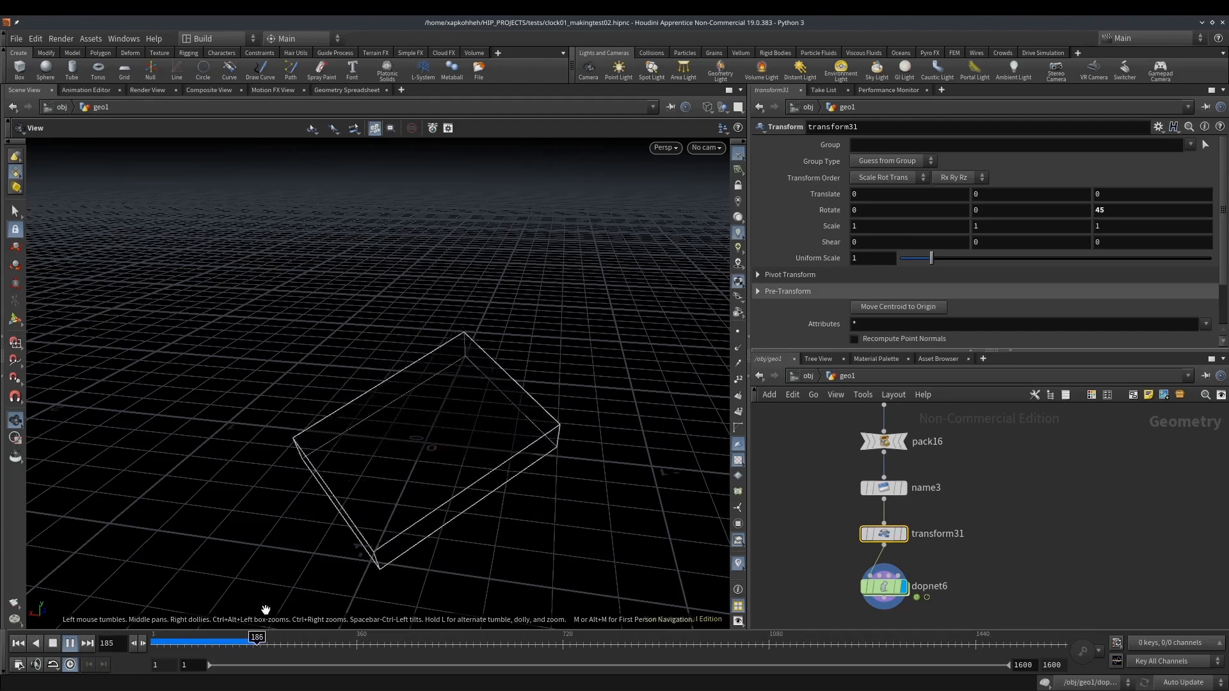
pyautogui.moveTo(228, 643); pyautogui.dragTo(152, 642)
# Bypass transform32, play the simulation with the undeformed box and return to the first frame
pyautogui.moveTo(850, 435); pyautogui.dragTo(818, 483, button='middle')
pyautogui.click(857, 466)
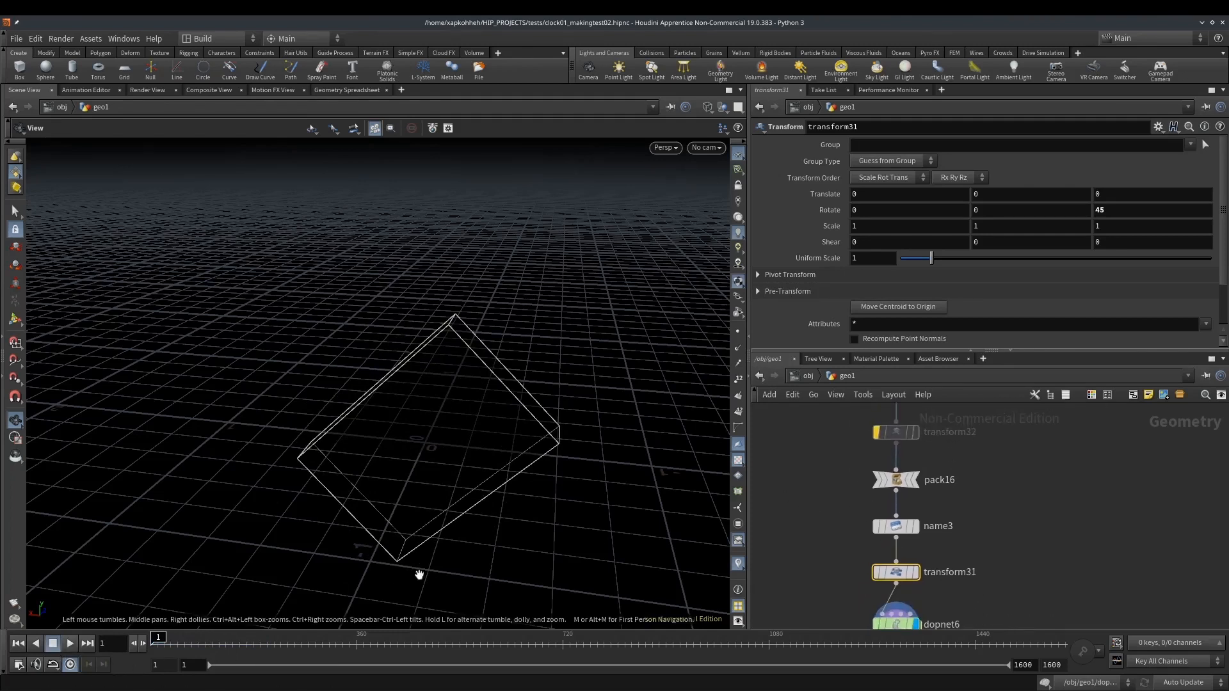
pyautogui.click(896, 432)
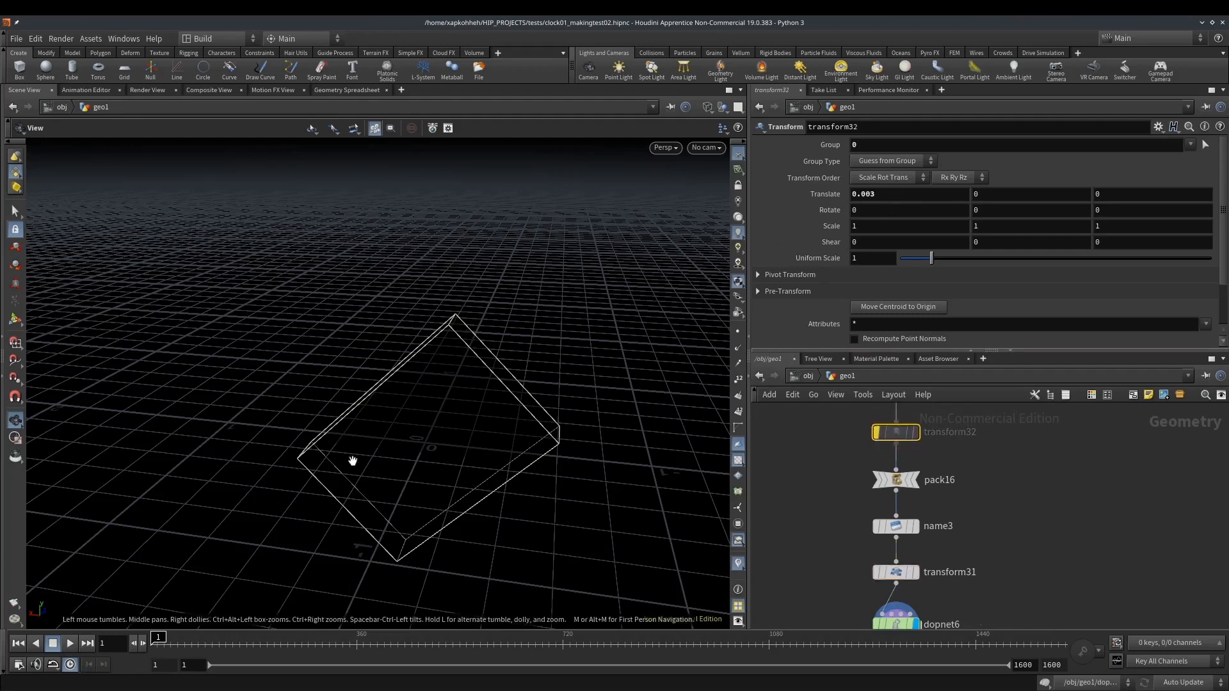
pyautogui.click(70, 643)
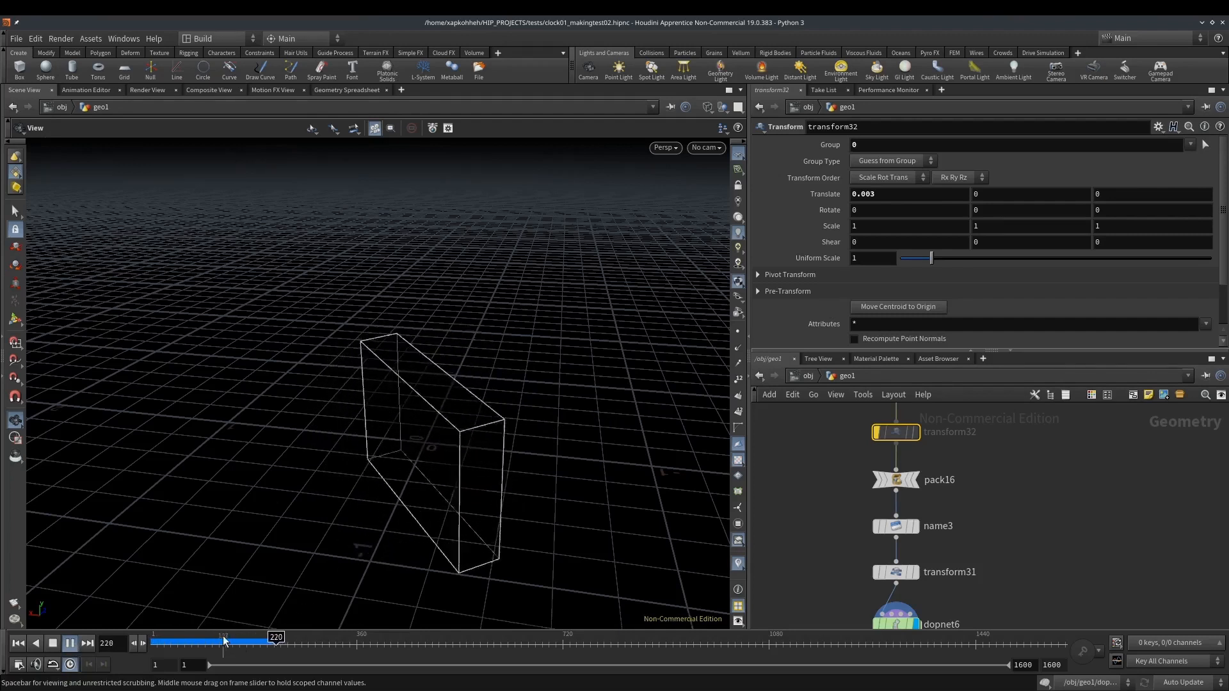
pyautogui.moveTo(222, 641); pyautogui.dragTo(154, 642)
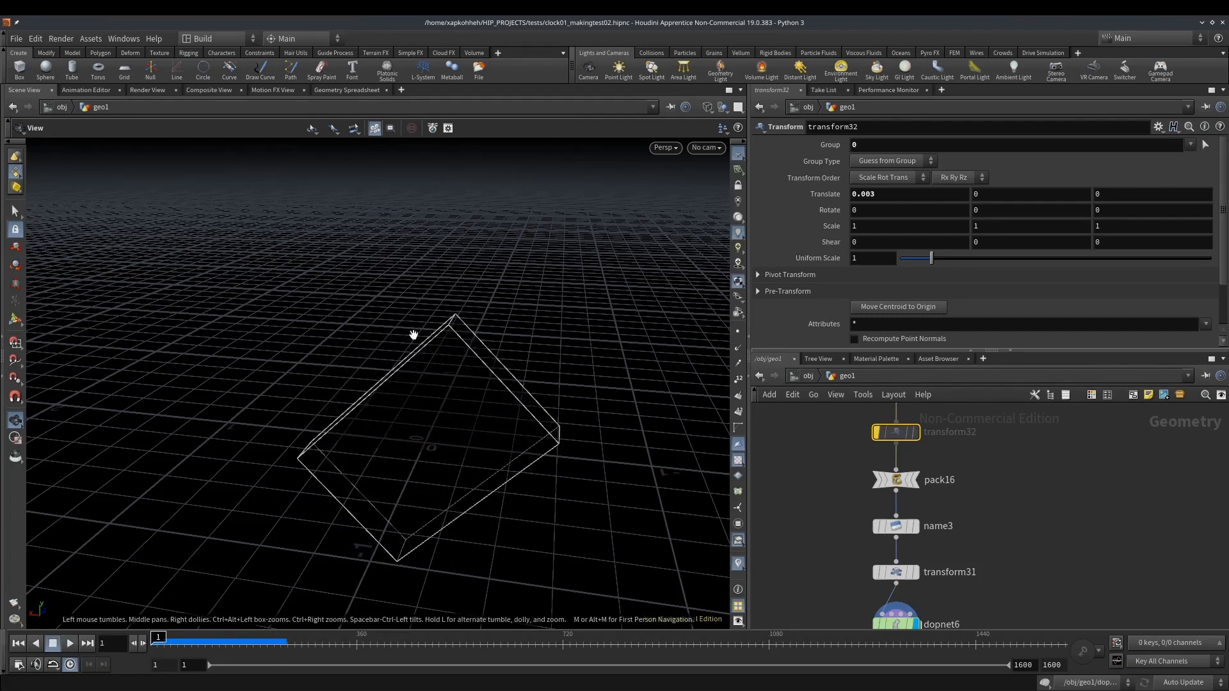